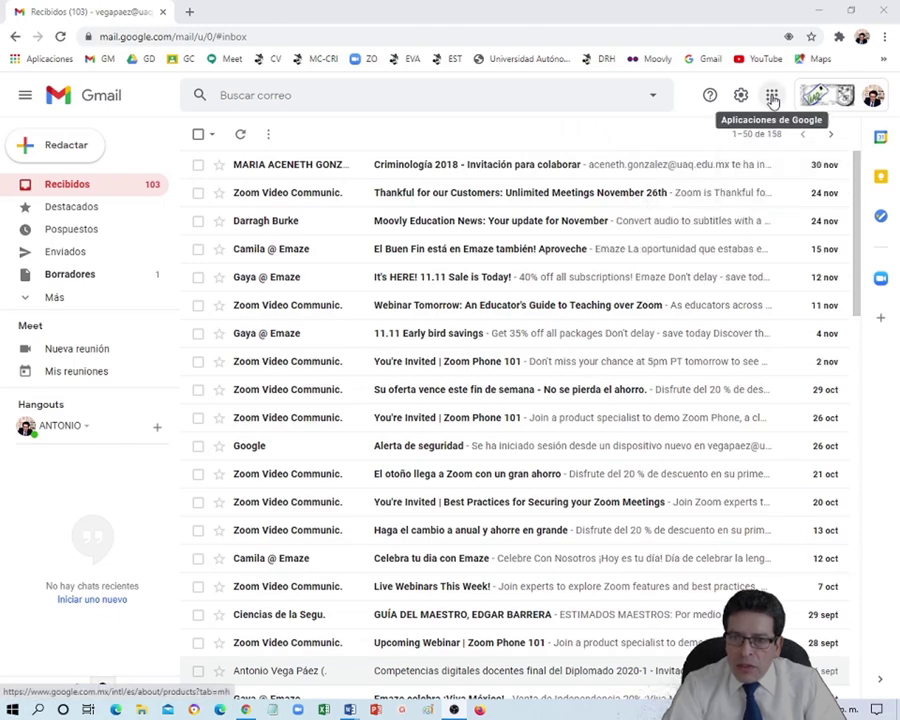
Open Google Drive from Gmail and create a new blank Google Forms form
left_click(772, 97)
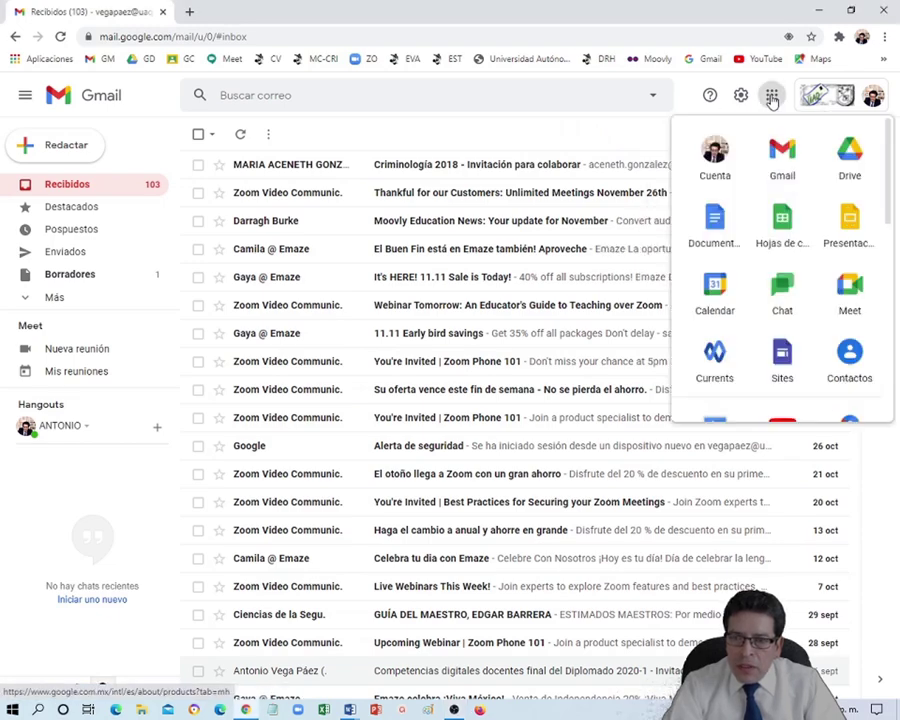
left_click(850, 160)
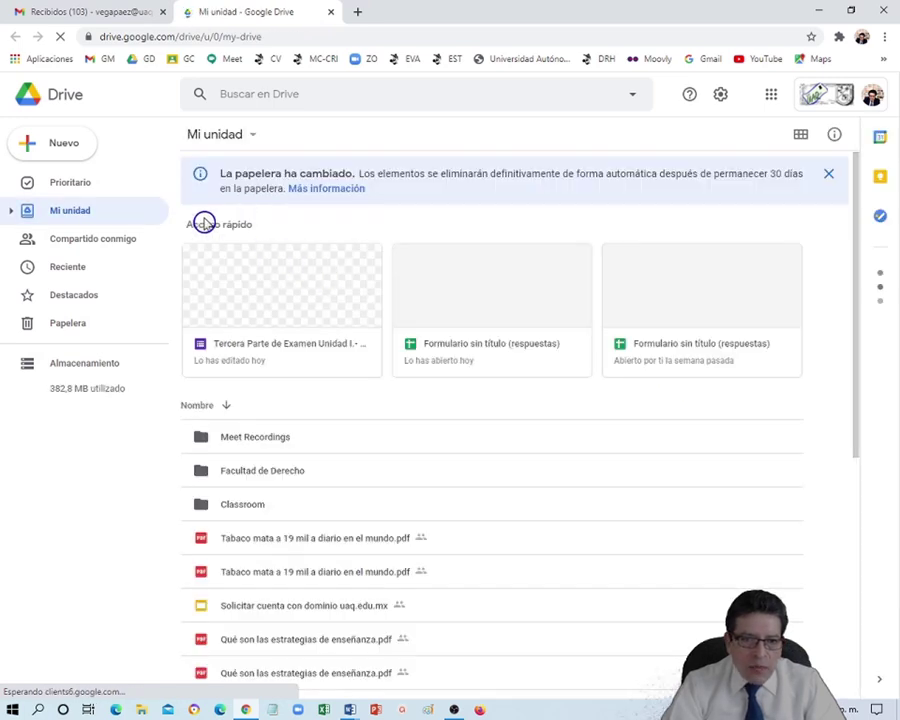
left_click(49, 147)
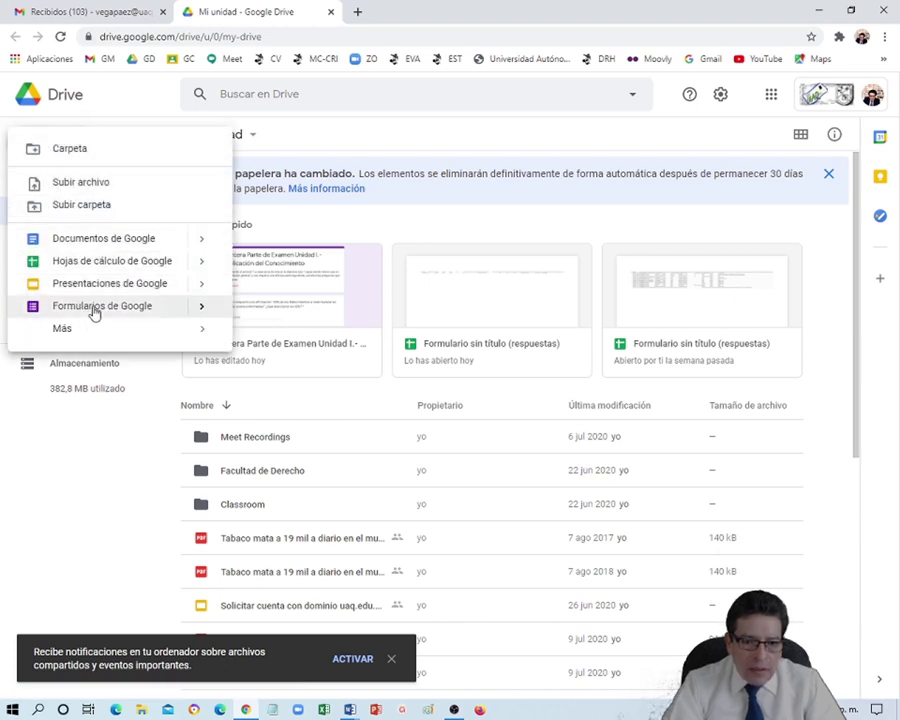
left_click(93, 311)
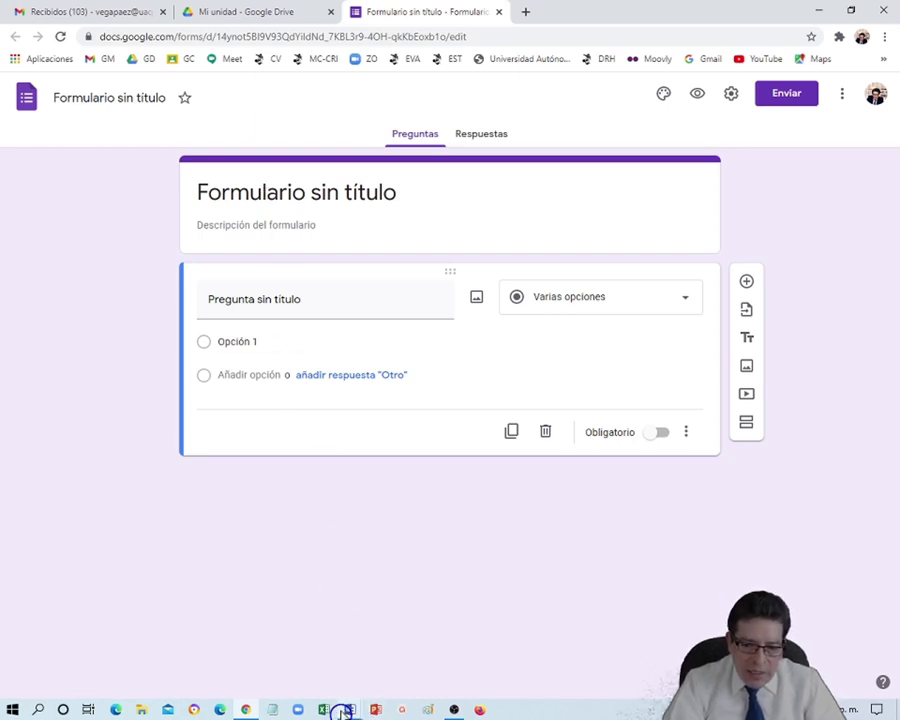
Switch to Word, review the Cuestionario Concepto de Paz document, and copy its heading "Concepto de paz que prevalece en los Ciudadanos"
mouse_move(348, 708)
left_click(290, 648)
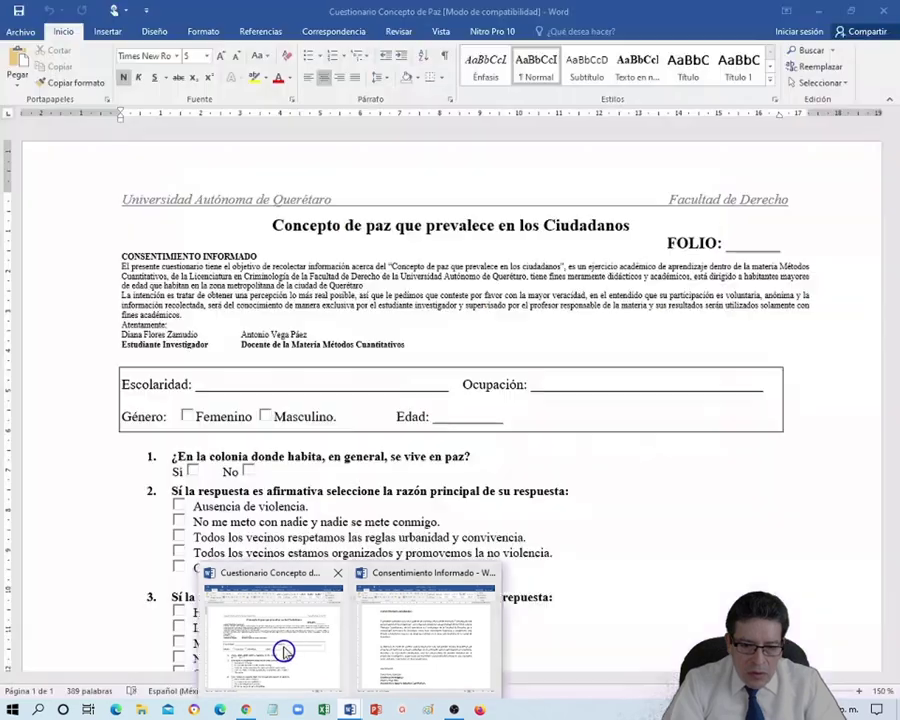
scroll(290, 455, "down", 3)
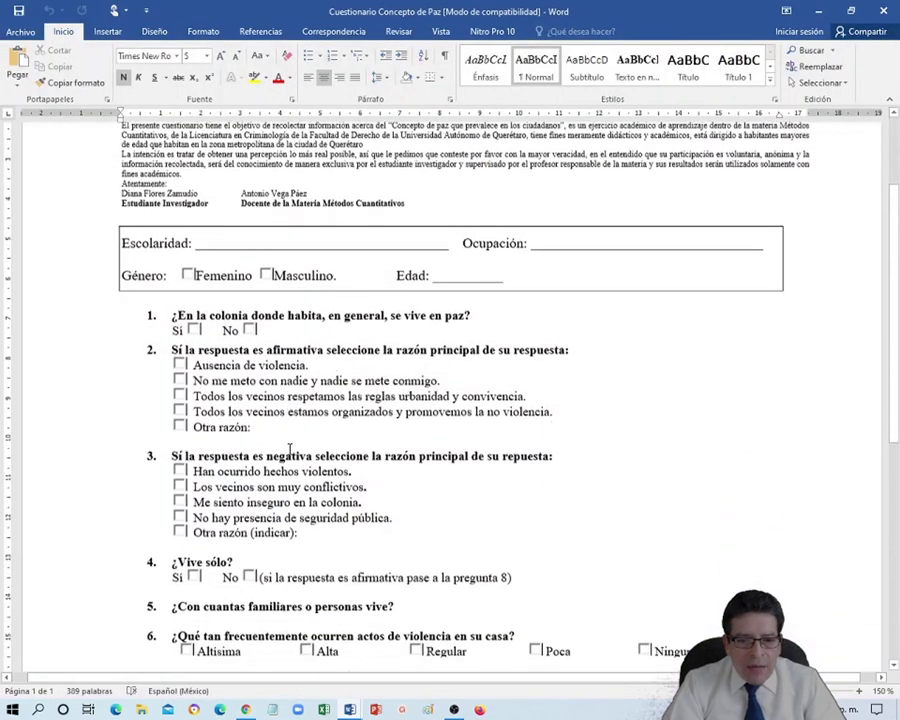
scroll(290, 450, "down", 5)
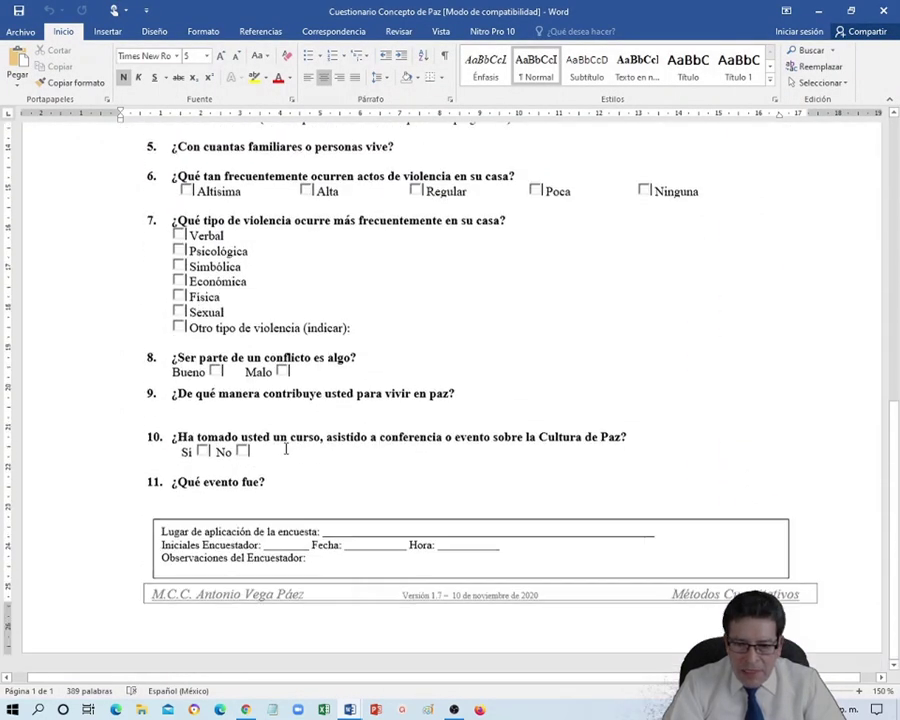
scroll(285, 450, "up", 8)
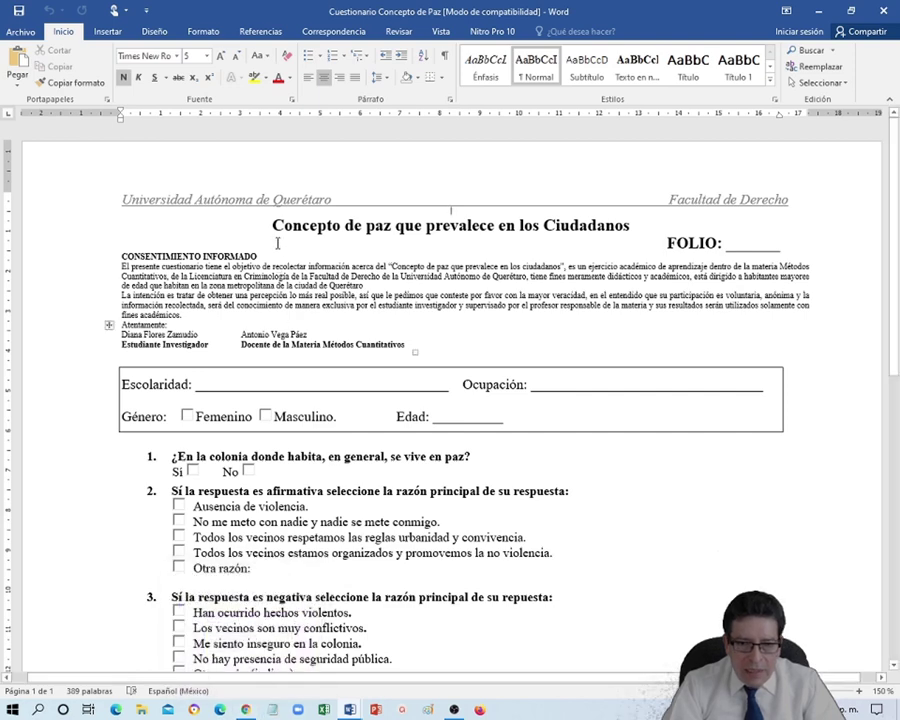
left_click_drag(272, 226, 484, 235)
key("ctrl+c")
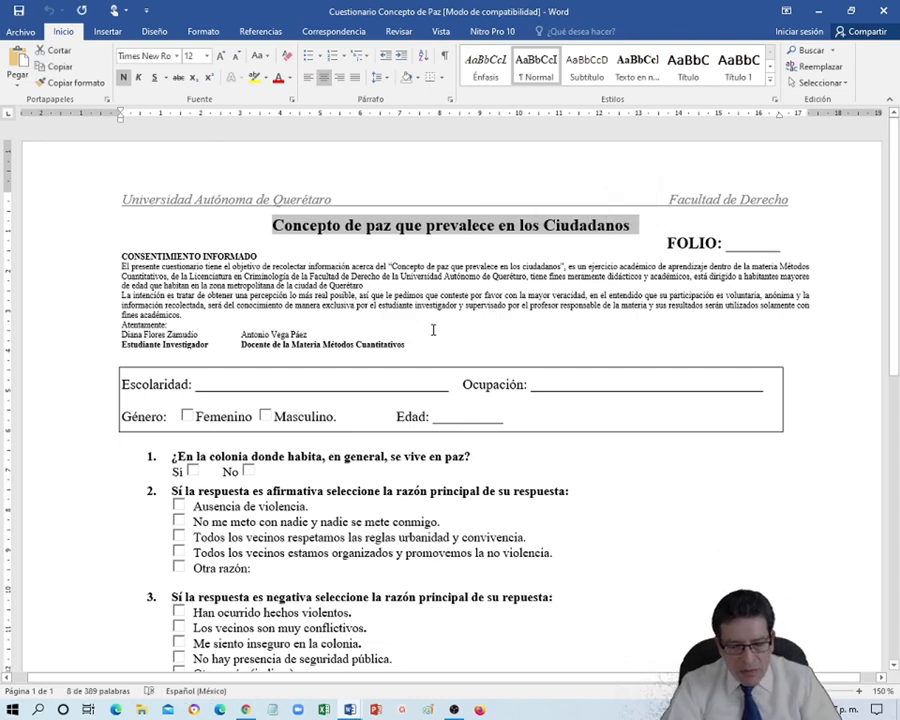
Return to the form in Chrome, replace its title with the copied heading, and give the form file the same name
left_click(246, 711)
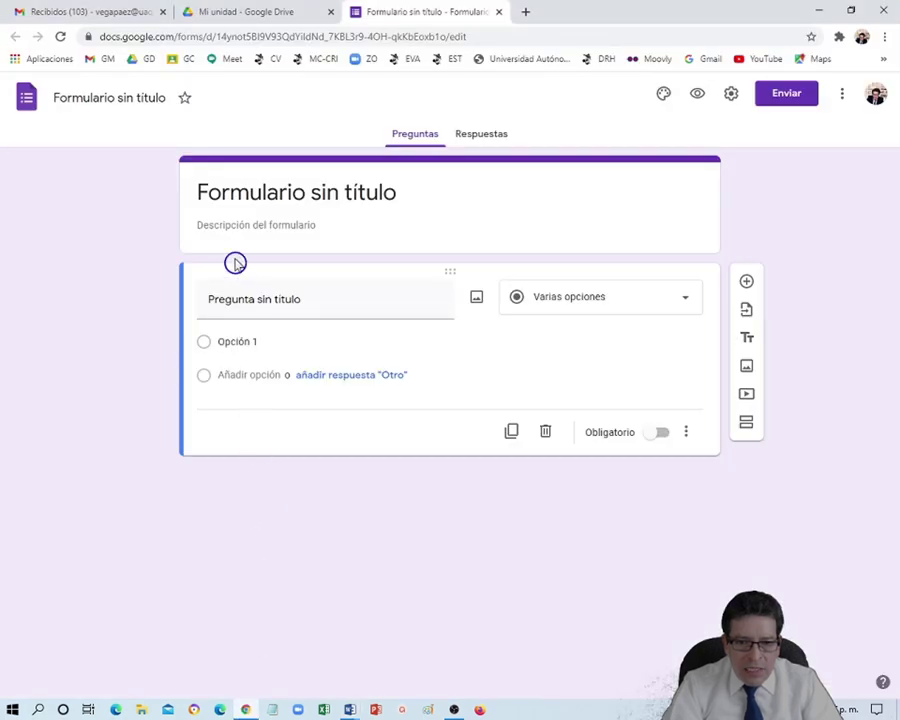
left_click(226, 193)
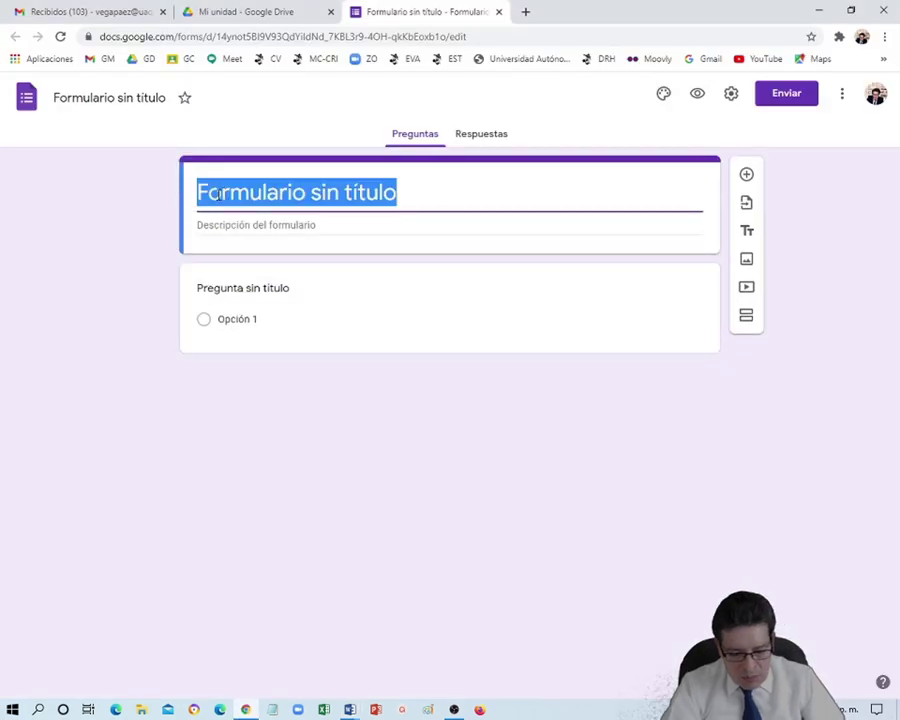
key("ctrl+v")
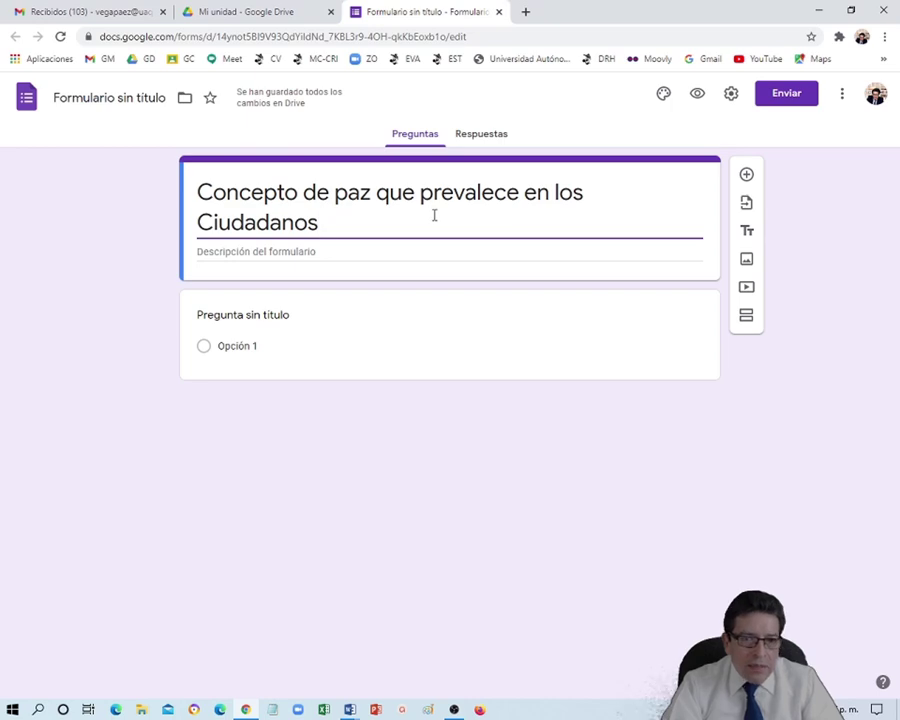
left_click(109, 98)
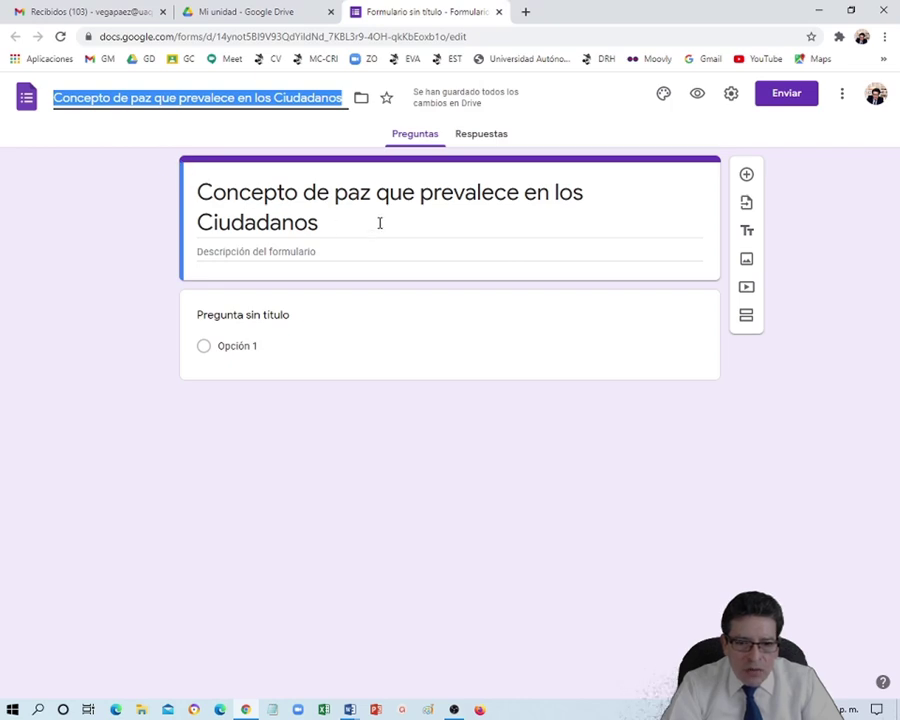
Fill the form description with the CONSENTIMIENTO INFORMADO text, including the signatures, copied from the Consentimiento Informado Word document
left_click(301, 253)
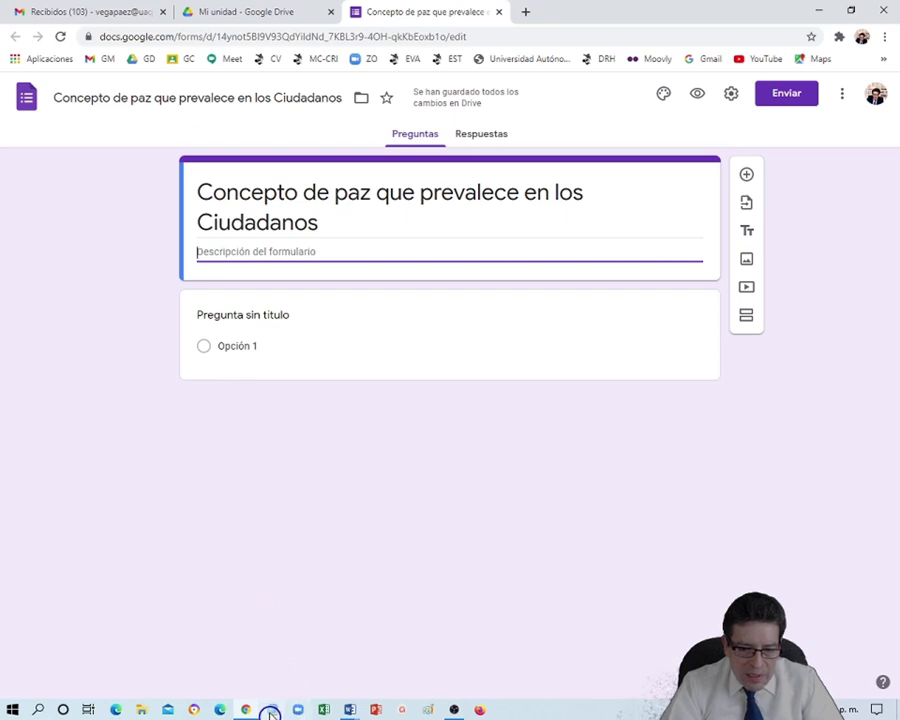
left_click(345, 710)
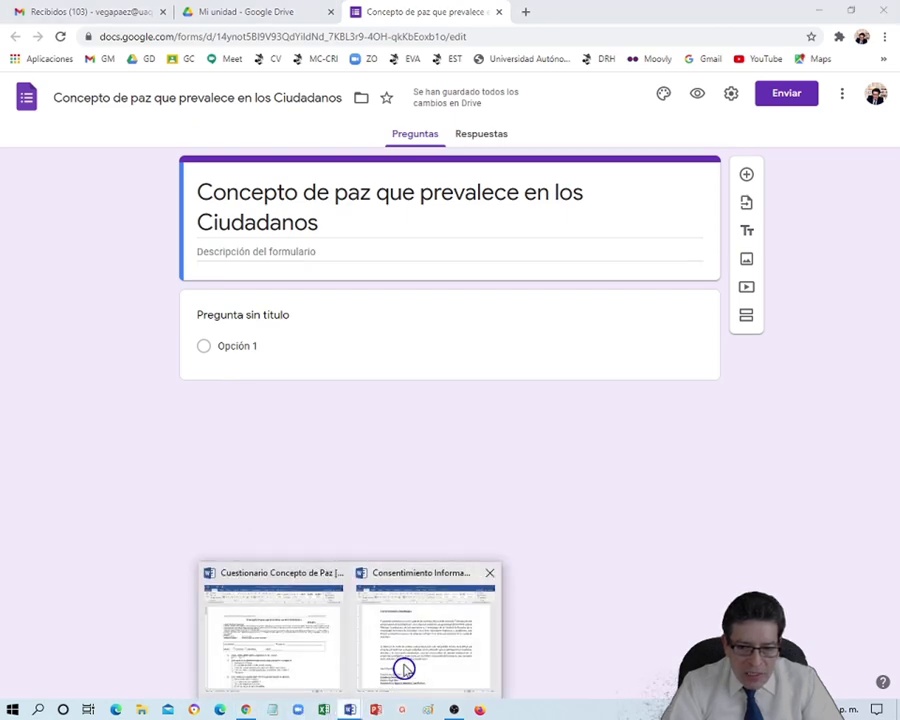
left_click(277, 645)
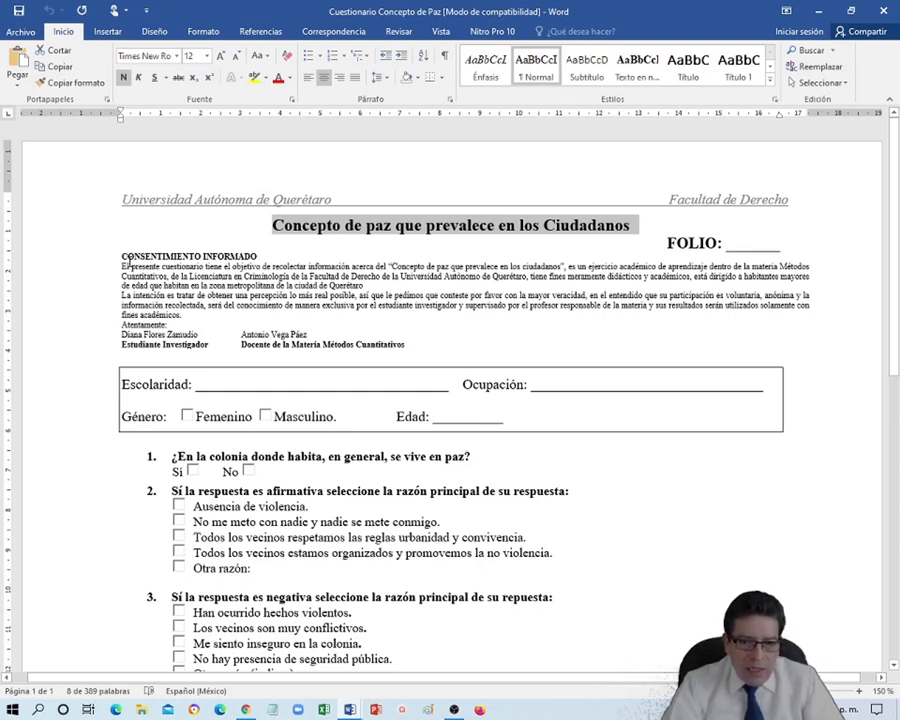
left_click(349, 710)
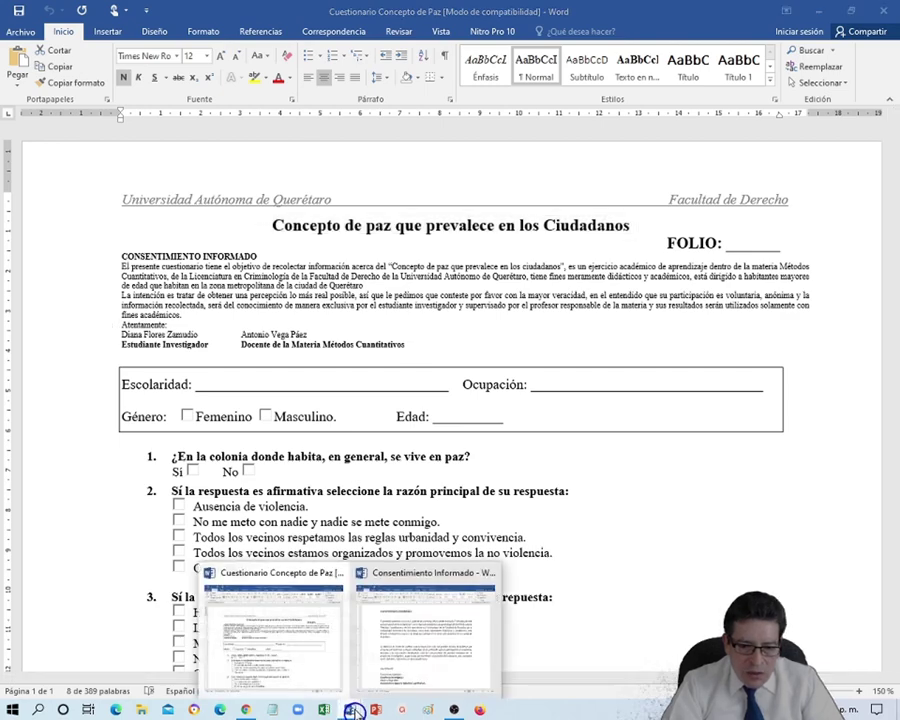
left_click(399, 675)
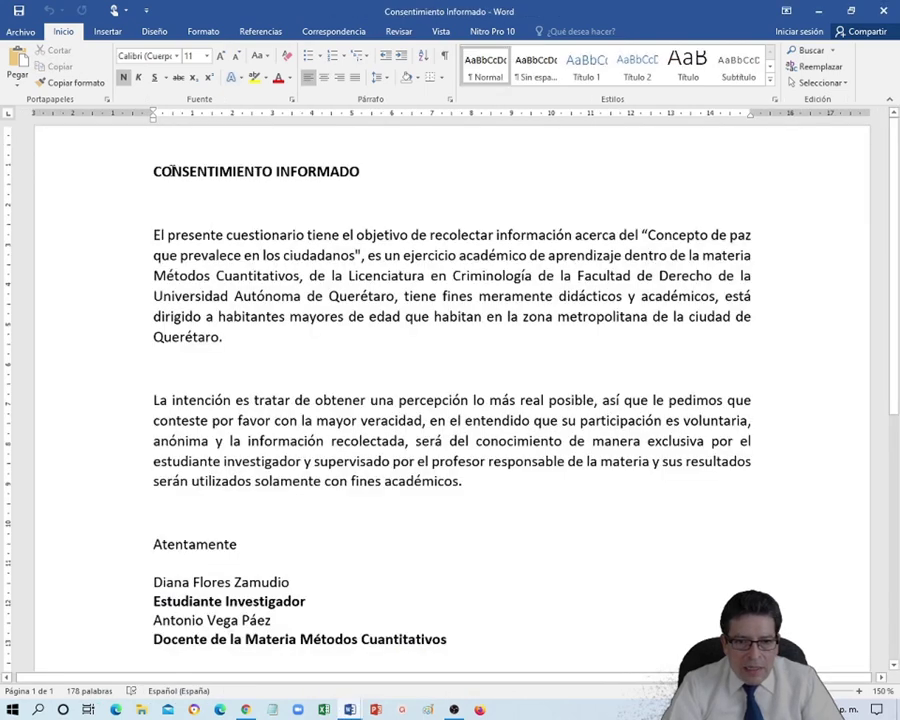
left_click_drag(154, 170, 466, 632)
key("ctrl+c")
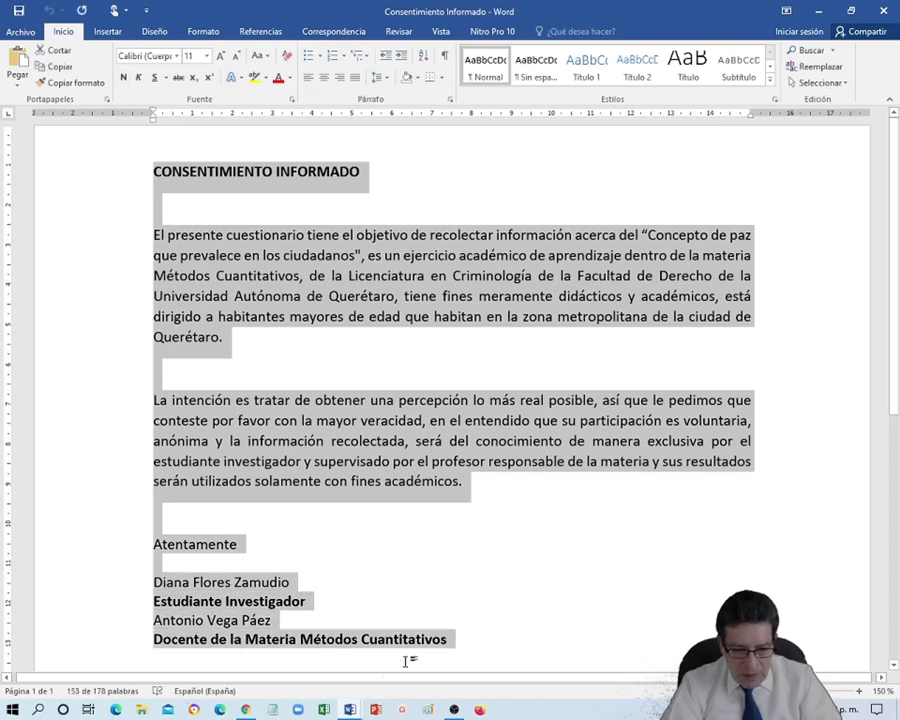
left_click(247, 708)
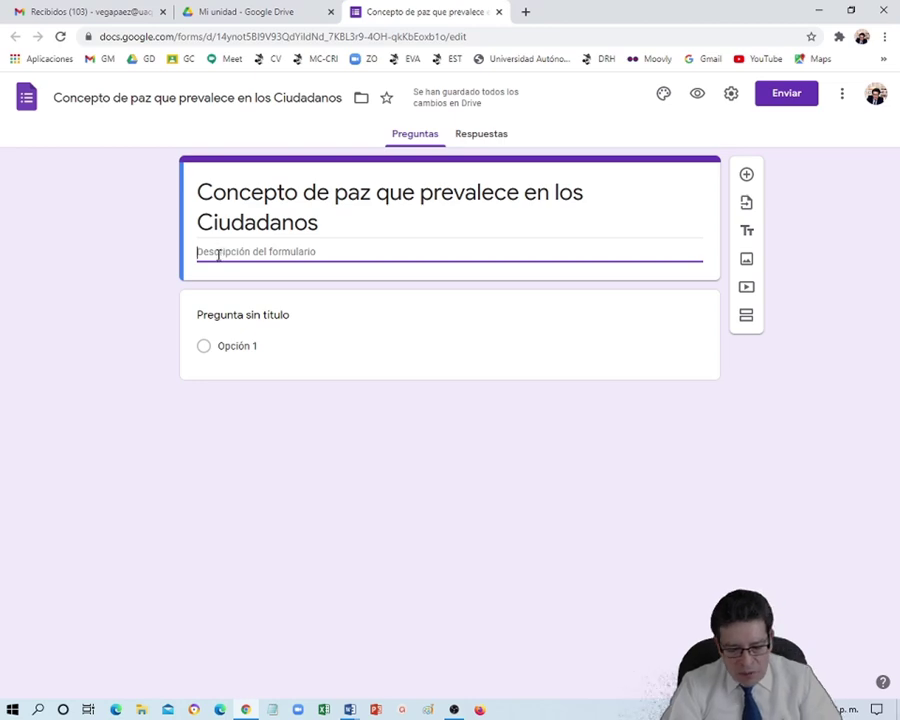
key("ctrl+v")
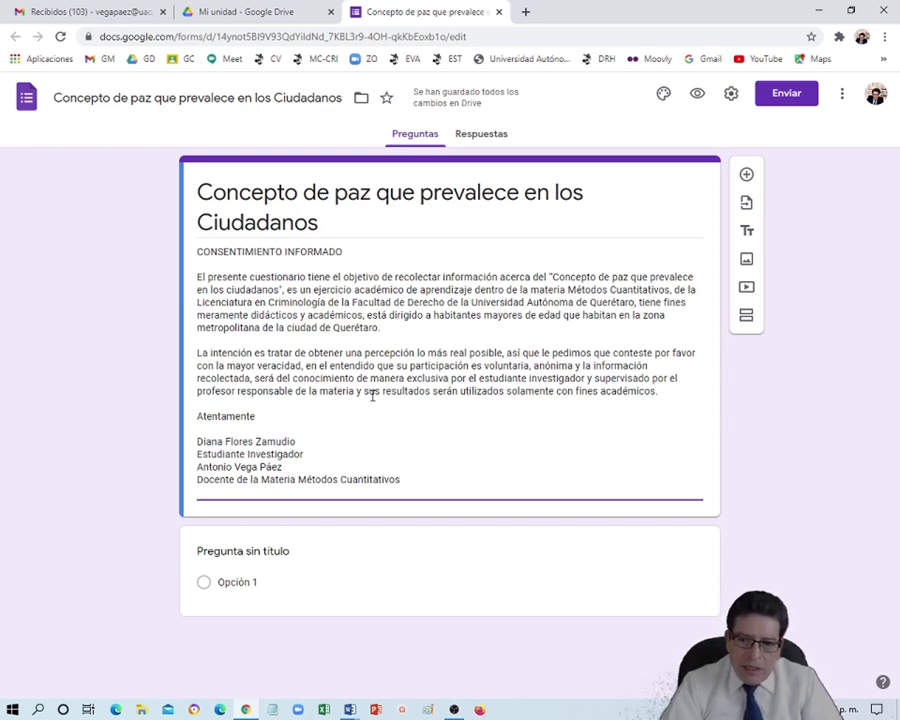
Title the first question "¿Estoy Informado y de acuerdo en participar contestando el presente cuestionario?", copied from the Consentimiento Informado Word document
left_click(288, 551)
scroll(474, 575, "down", 1)
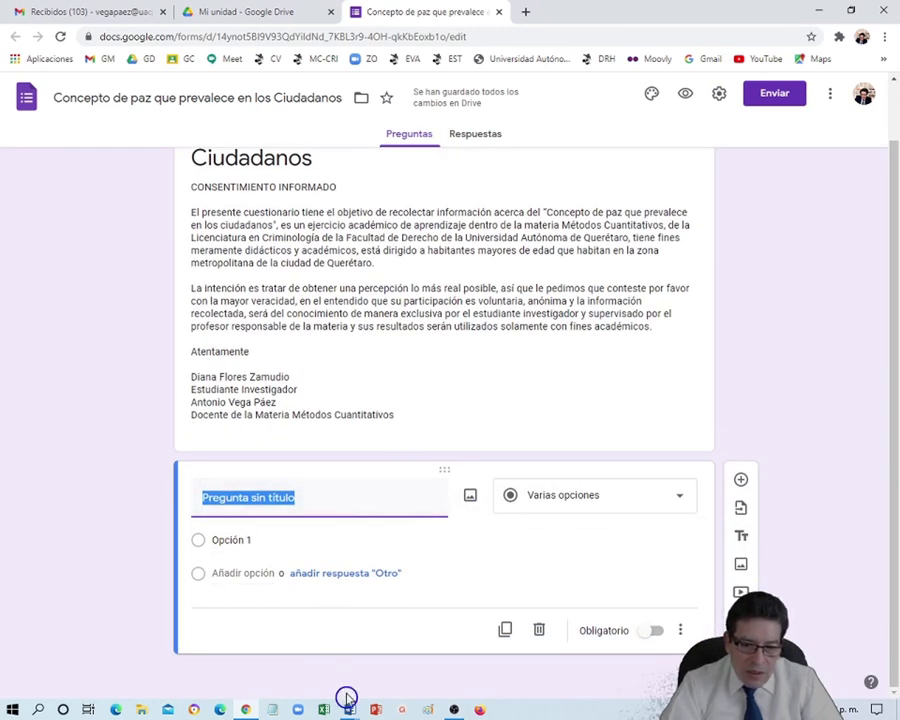
mouse_move(350, 708)
left_click(406, 660)
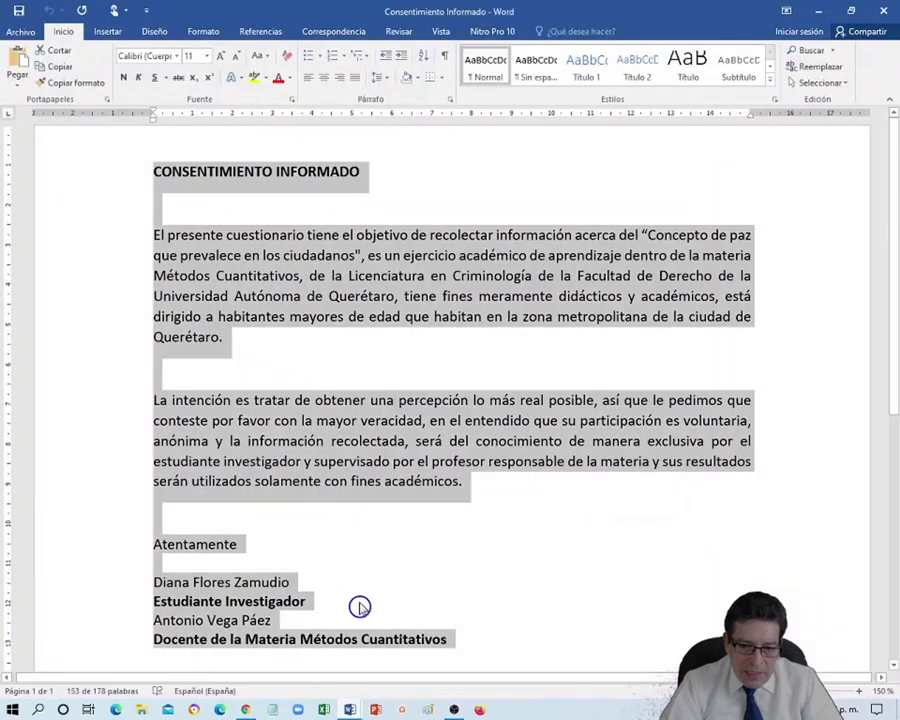
scroll(367, 557, "down", 2)
scroll(367, 557, "down", 5)
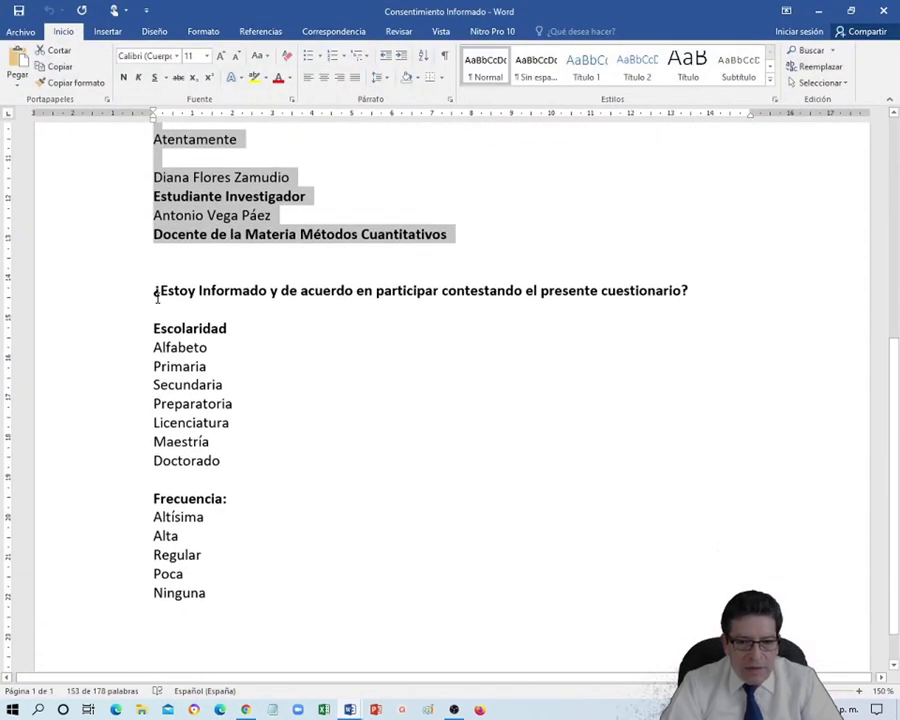
left_click_drag(154, 292, 683, 297)
key("ctrl+c")
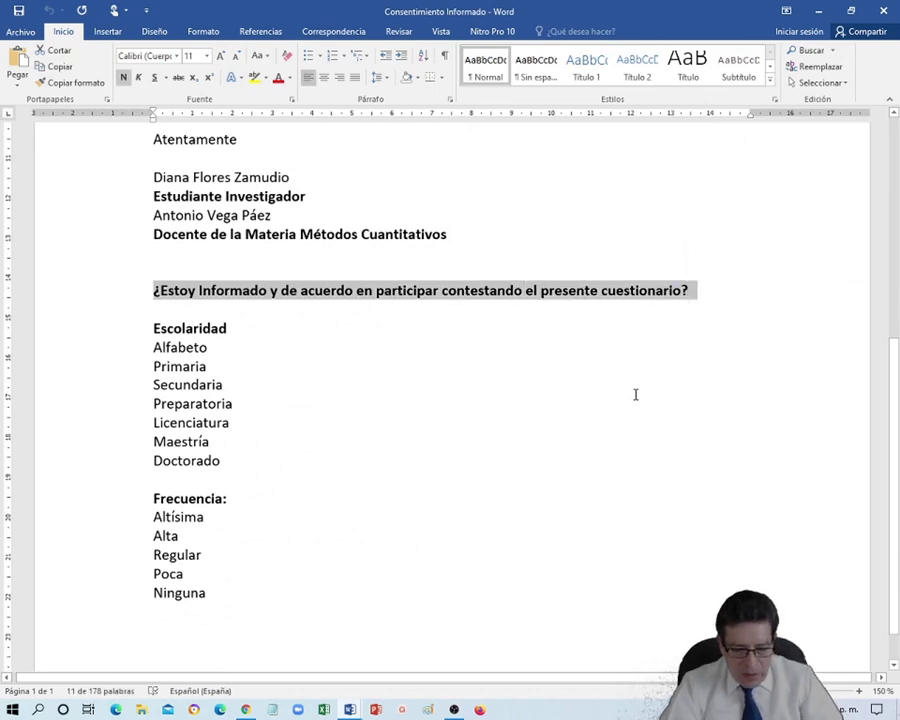
left_click(246, 709)
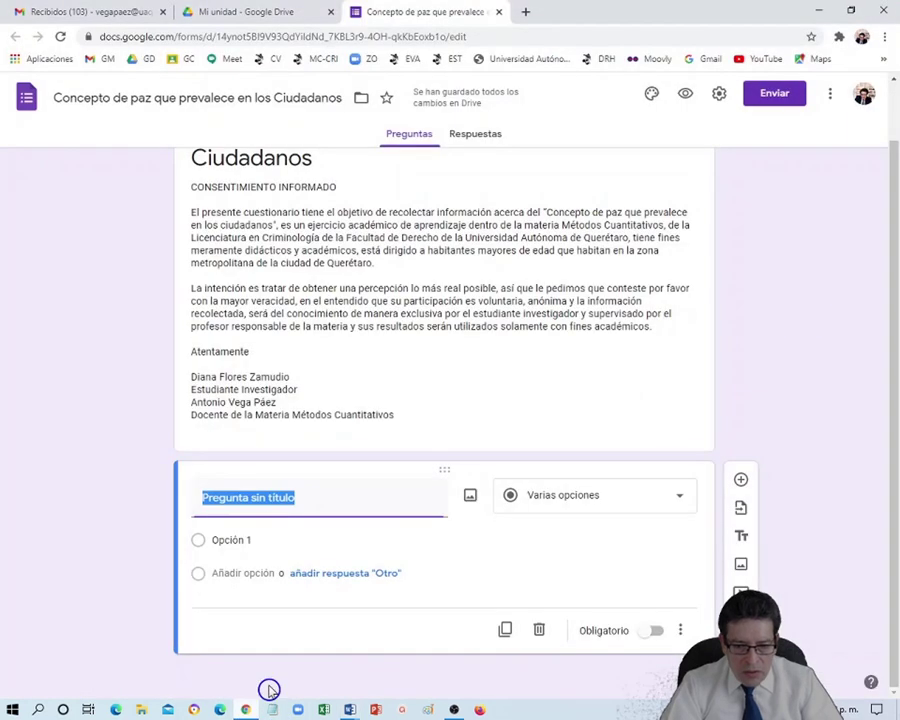
key("ctrl+v")
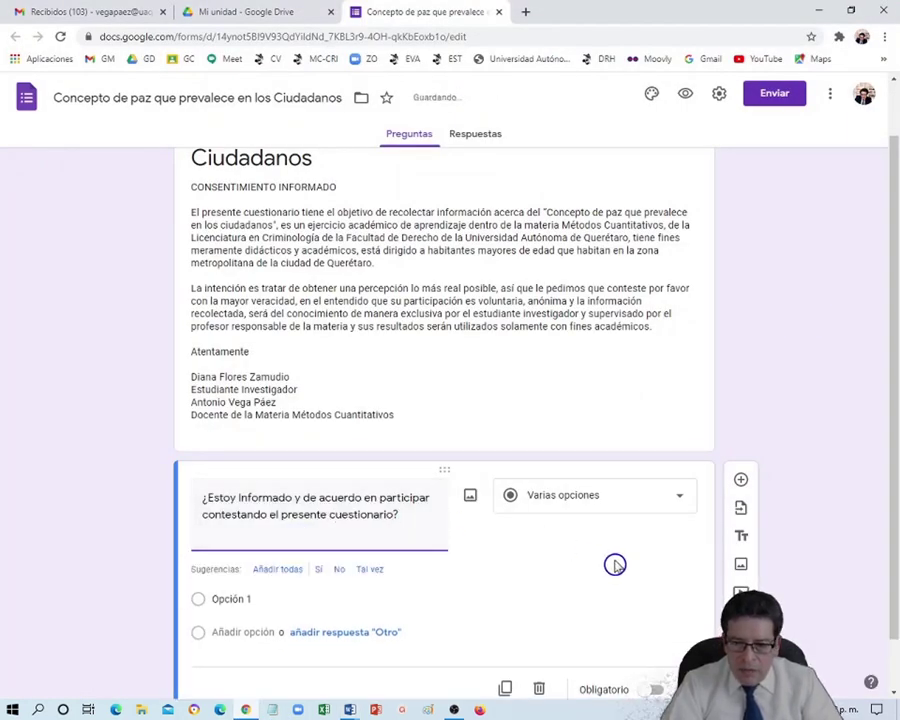
Add the suggested answers Sí and No to the consent question and keep its type as Varias opciones
scroll(616, 564, "down", 1)
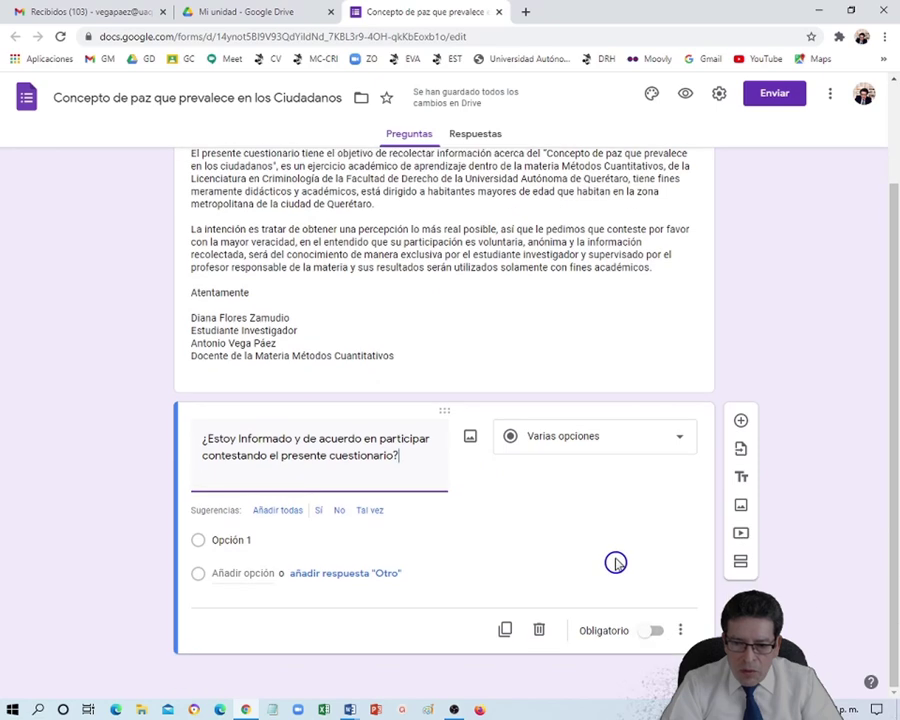
left_click(320, 512)
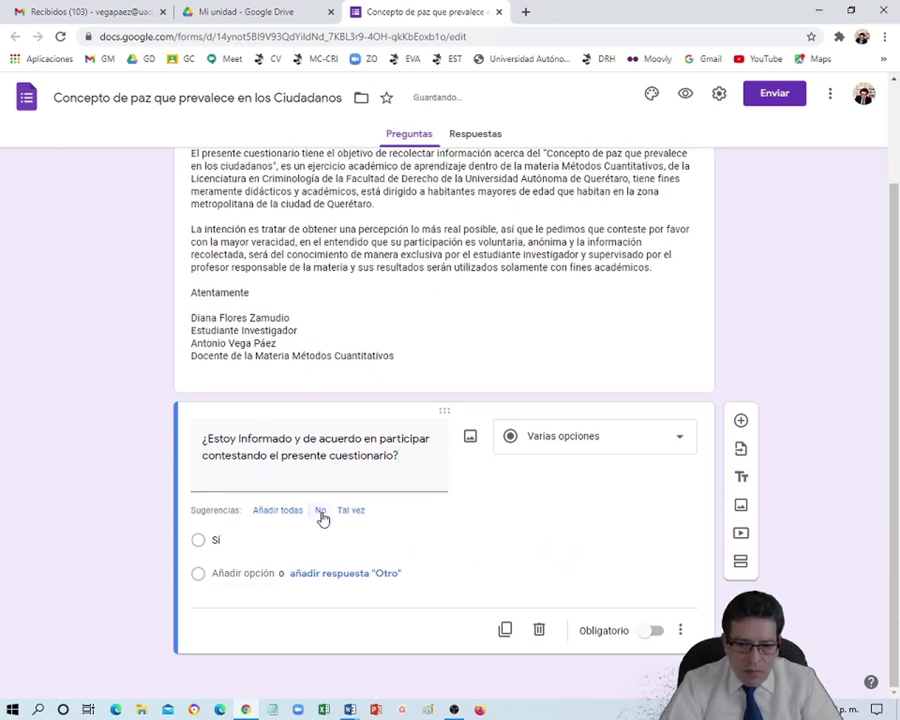
left_click(321, 512)
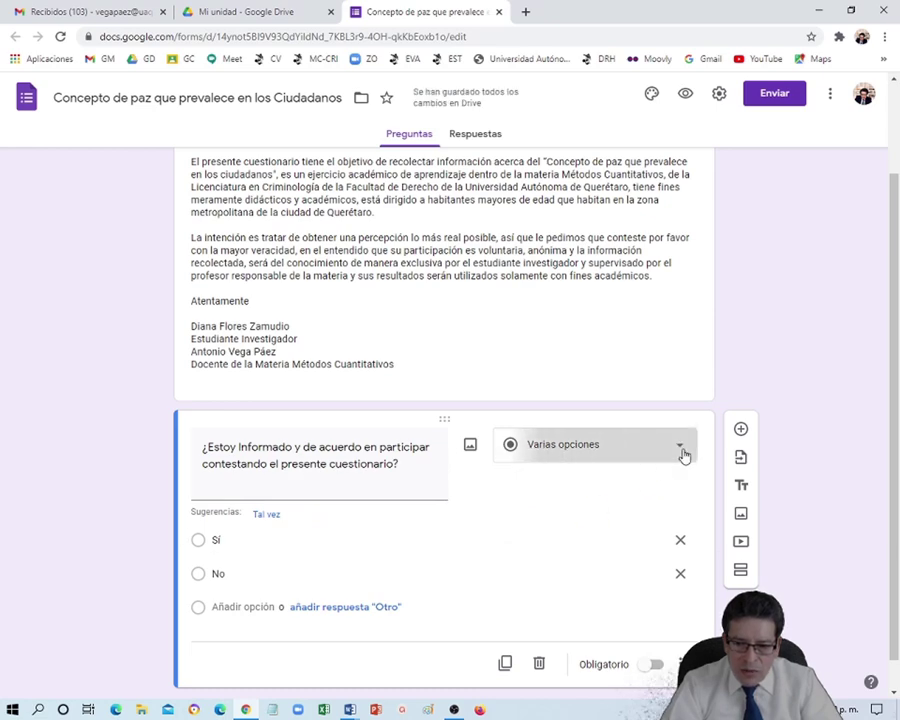
left_click(683, 455)
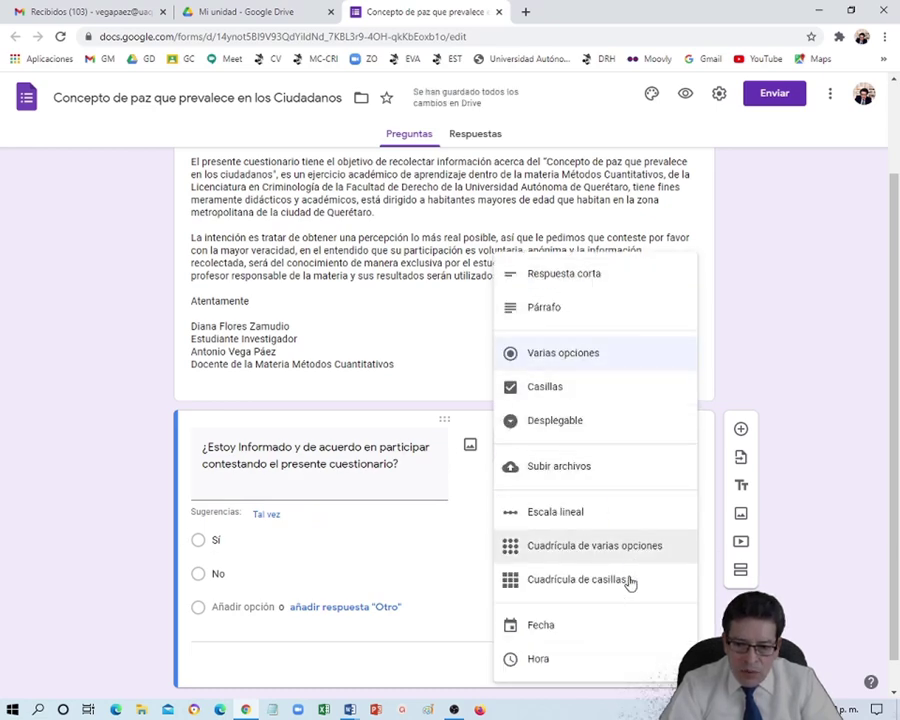
left_click(574, 358)
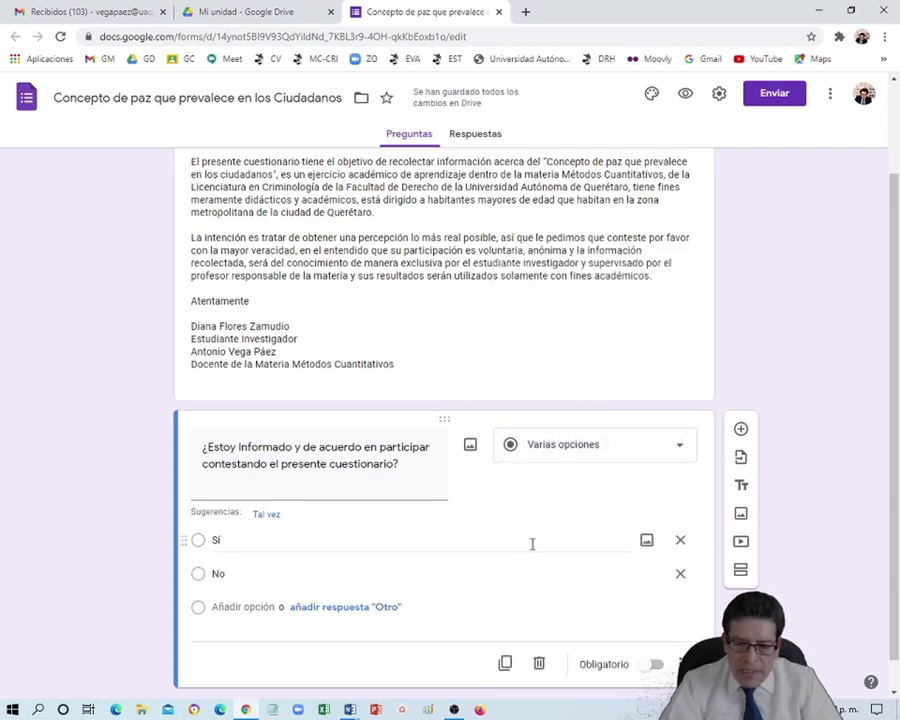
Make the consent question required and enable going to a section based on the answer
scroll(814, 622, "down", 1)
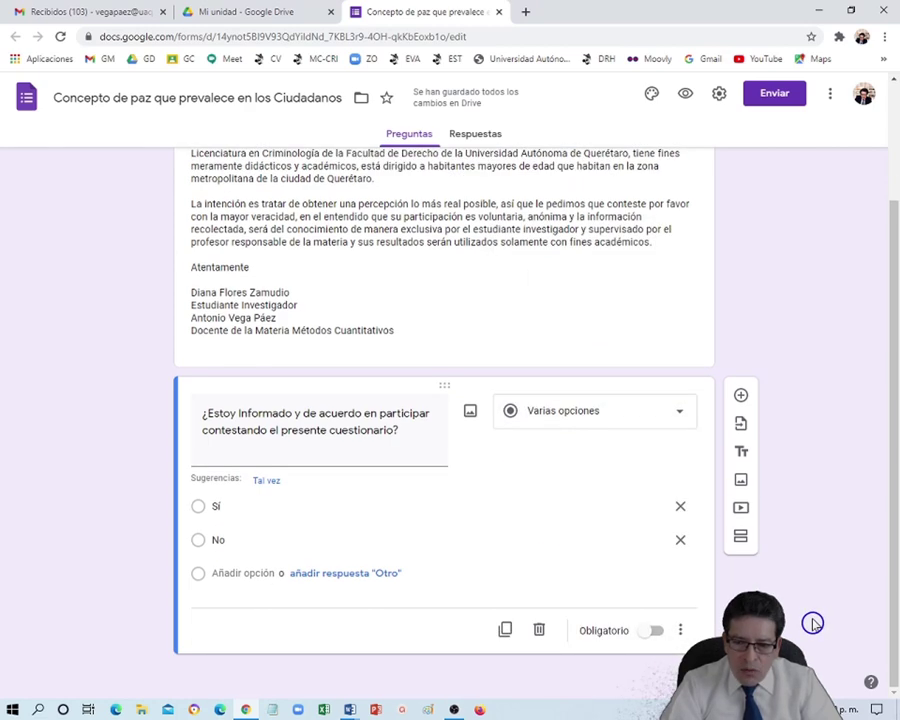
left_click(652, 631)
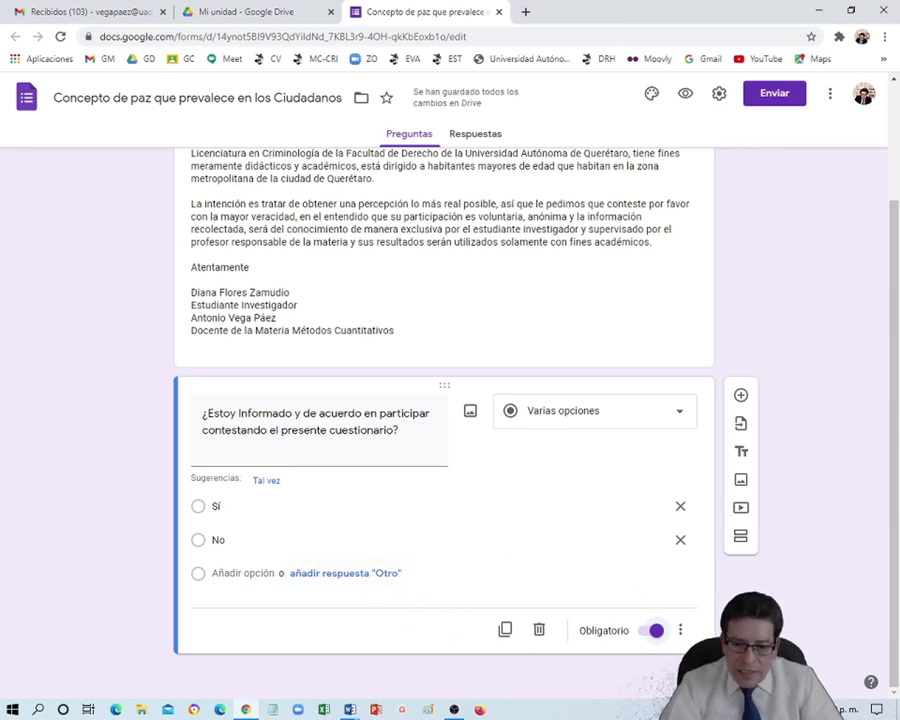
left_click(680, 630)
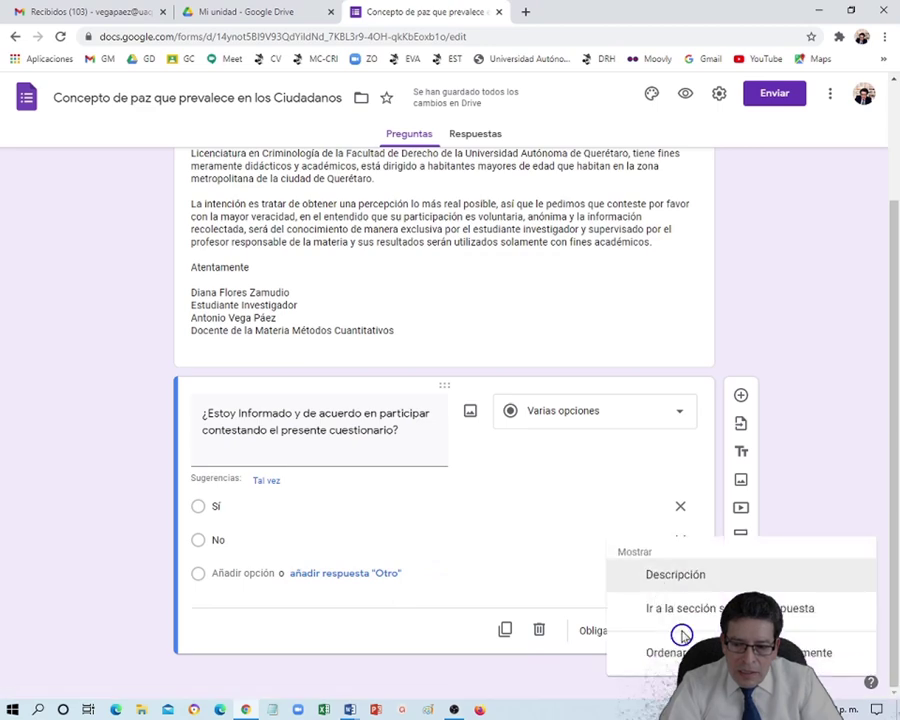
left_click(760, 608)
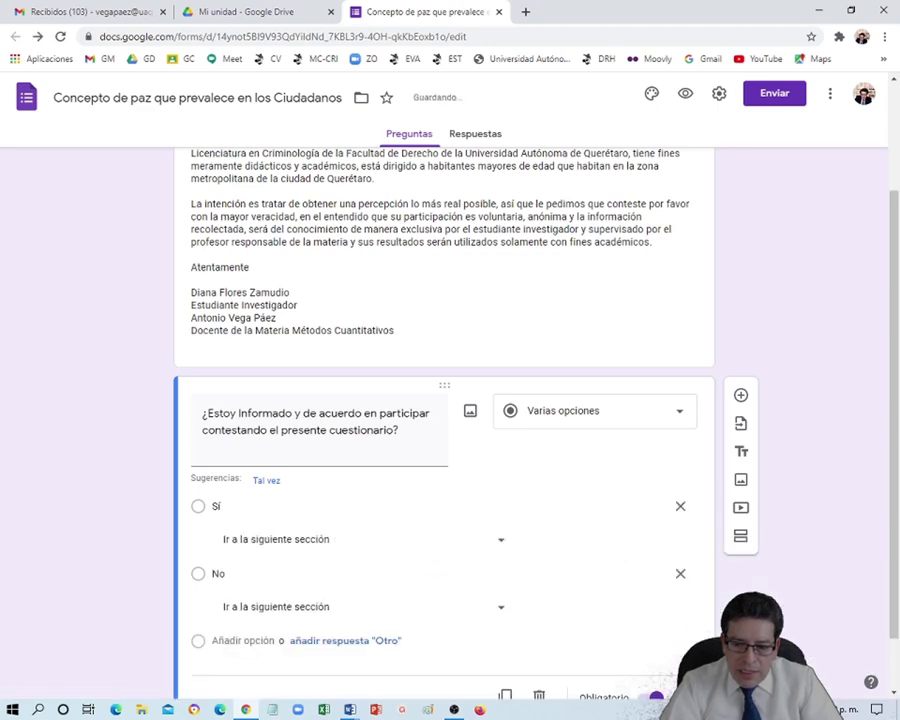
scroll(797, 617, "down", 1)
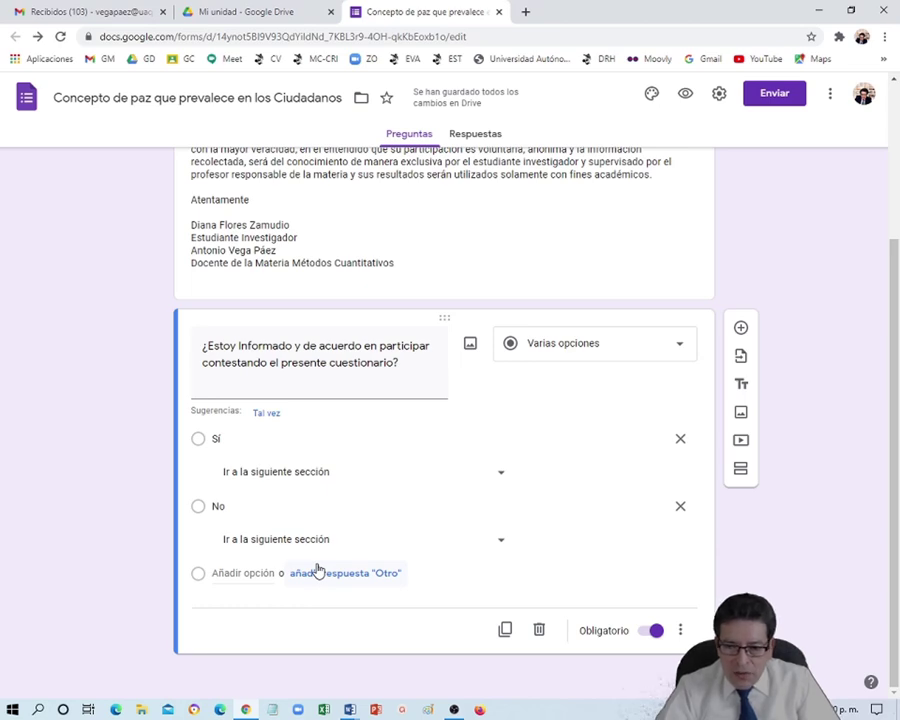
left_click(668, 464)
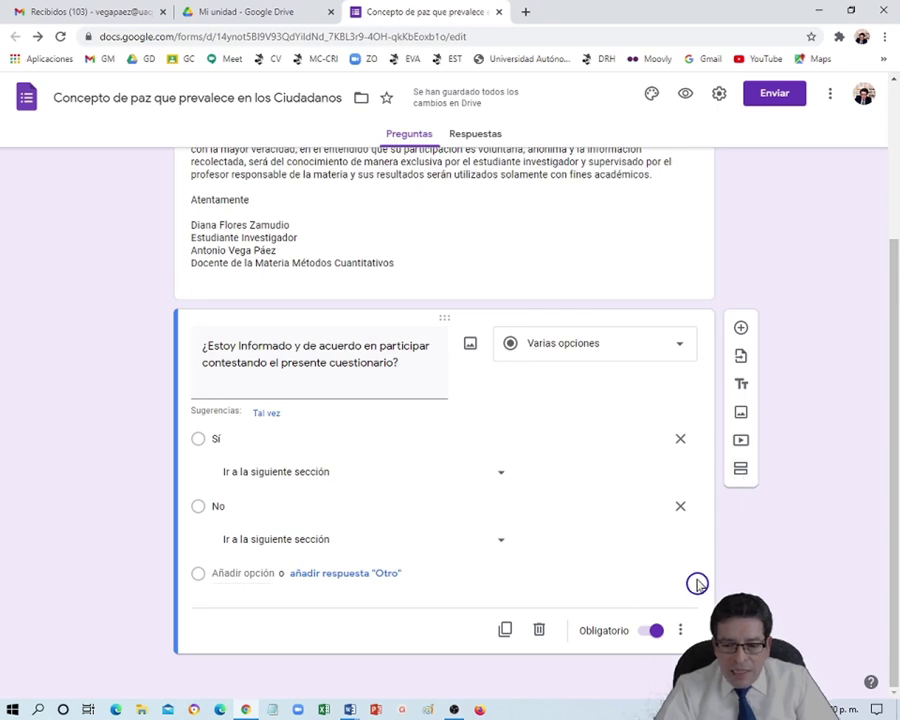
Add a new section after the consent question and title it "Identificación del encuestado"
left_click(739, 476)
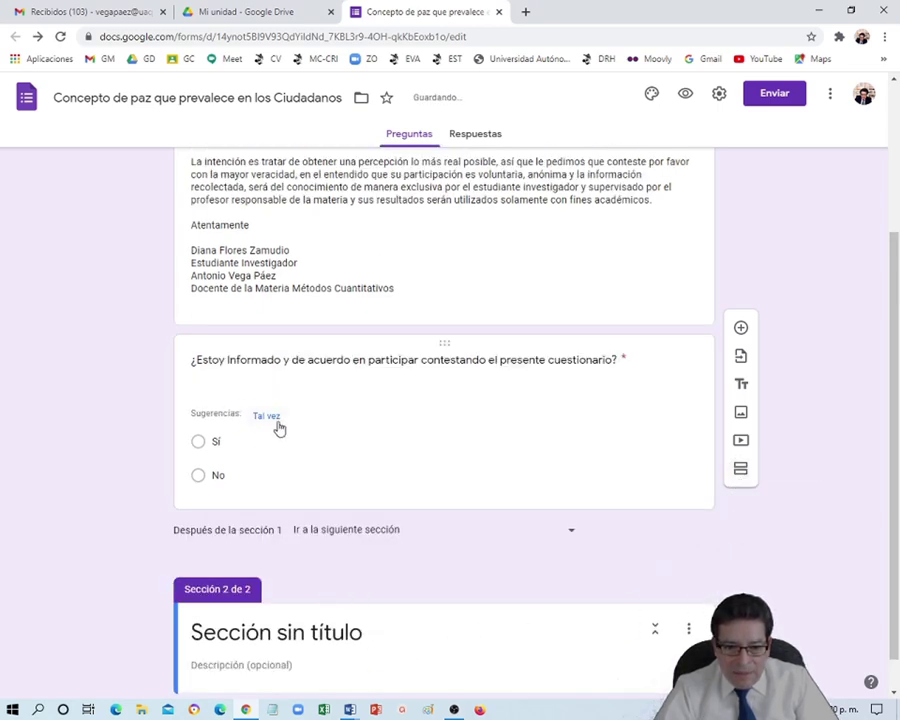
scroll(466, 576, "down", 1)
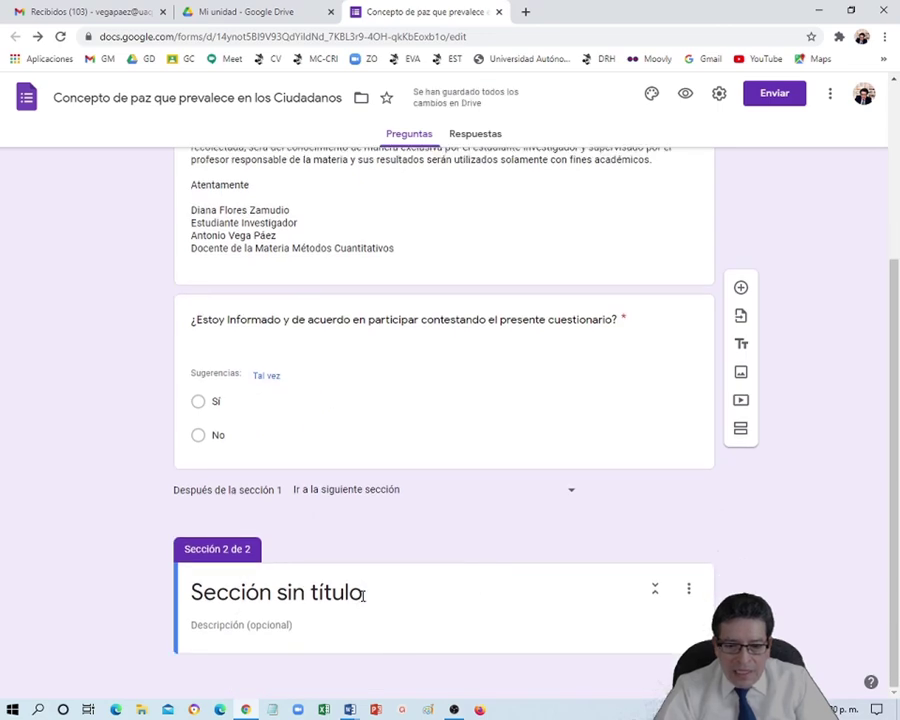
left_click(363, 594)
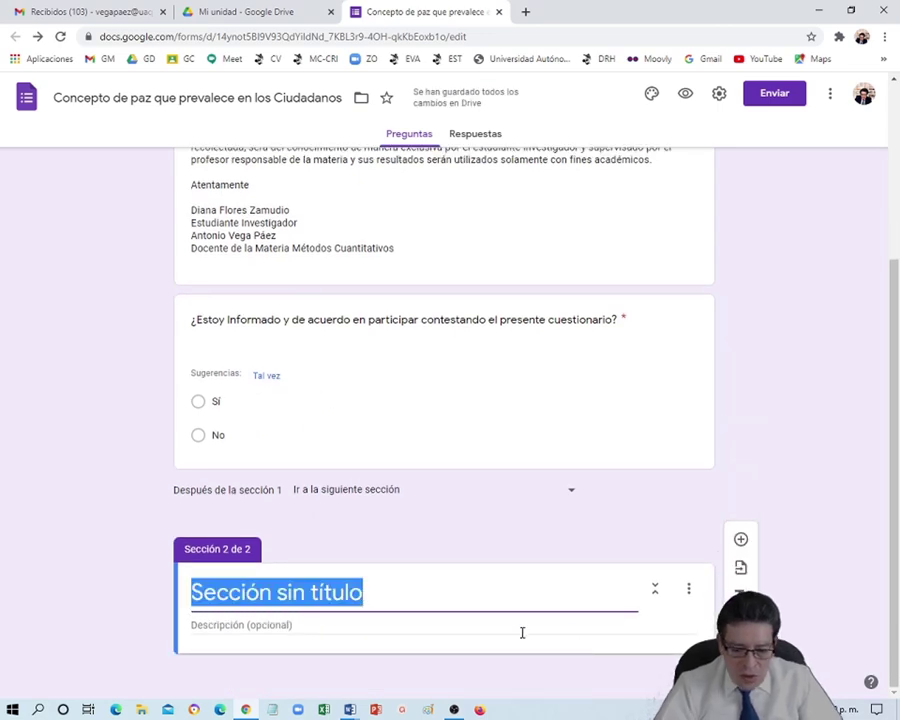
type("Iden")
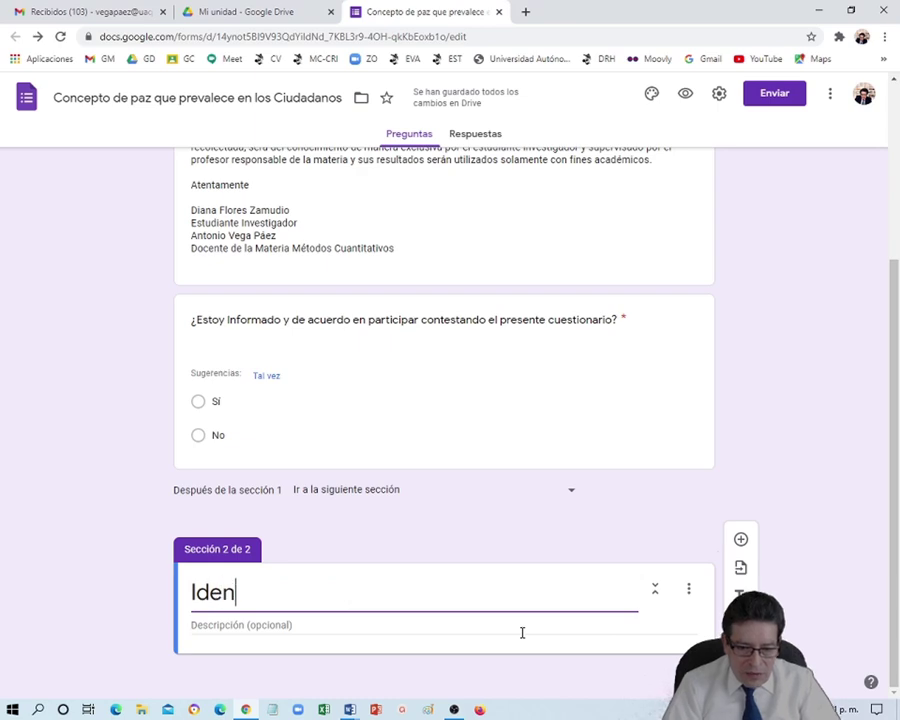
type("tificac")
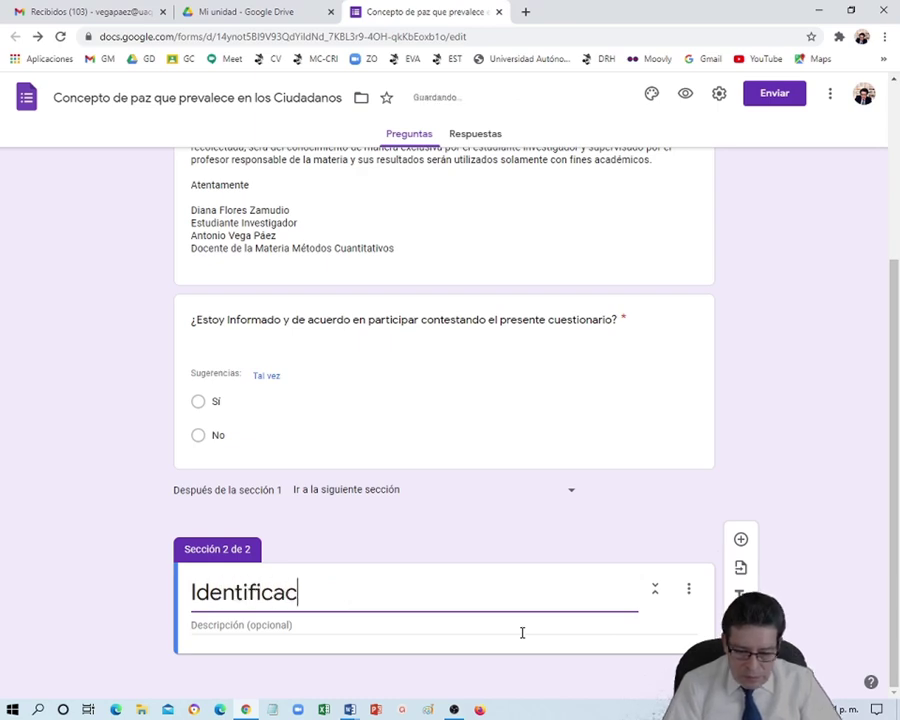
type("ión del ")
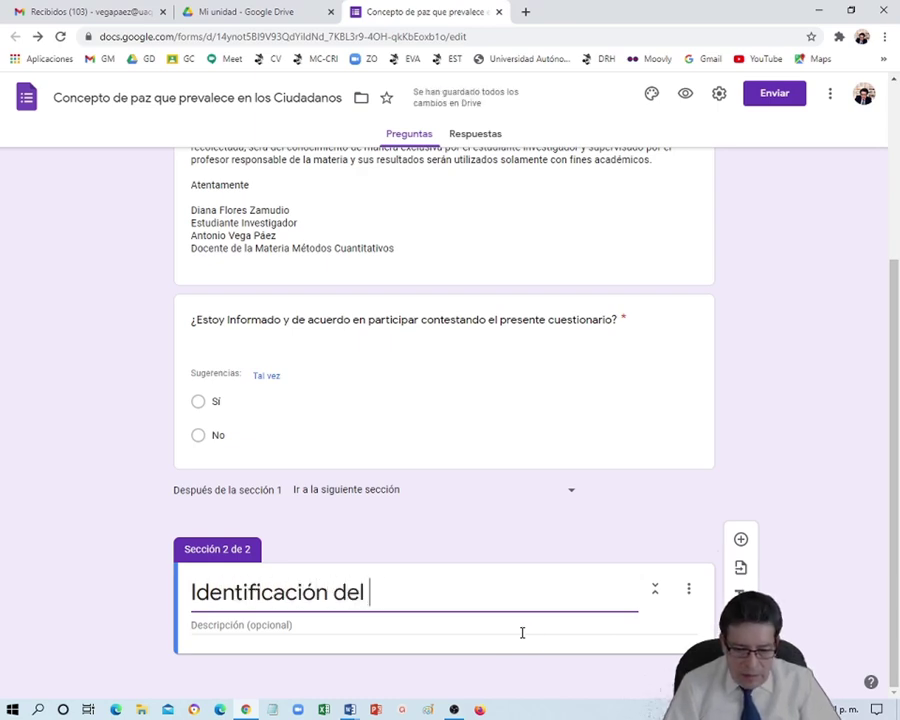
type("encuesta")
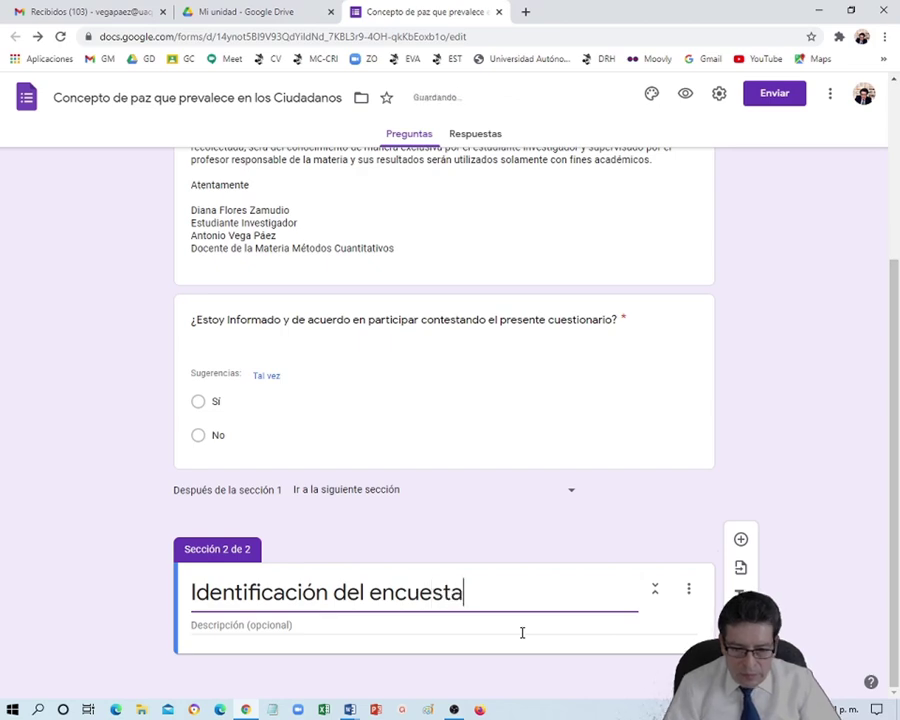
type("do")
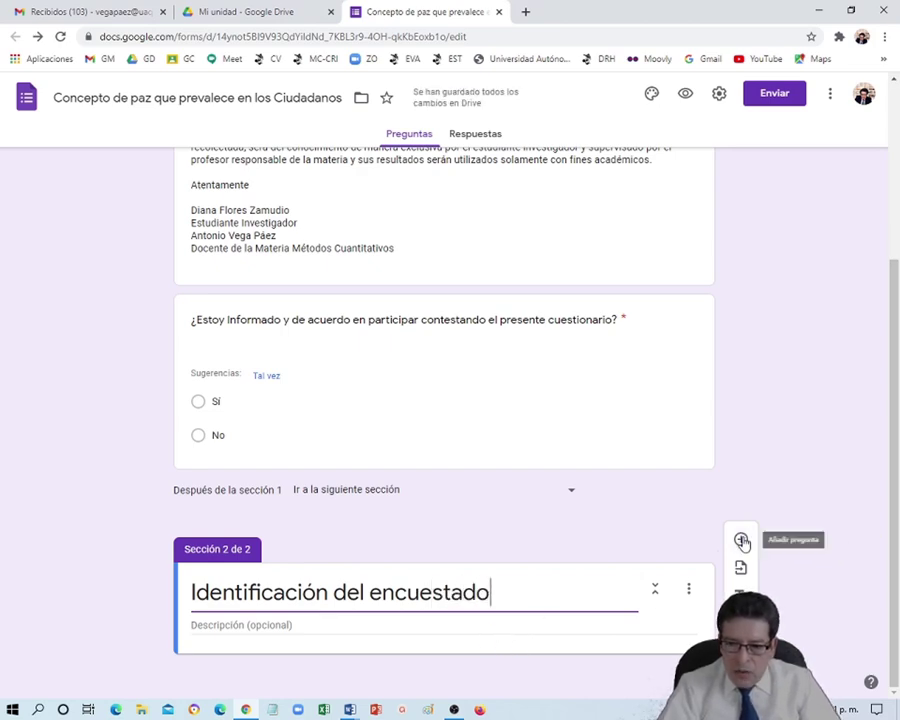
Add a question to the new section, title it Escolaridad after consulting the Cuestionario Concepto de Paz Word document, and set its type to Desplegable
left_click(741, 539)
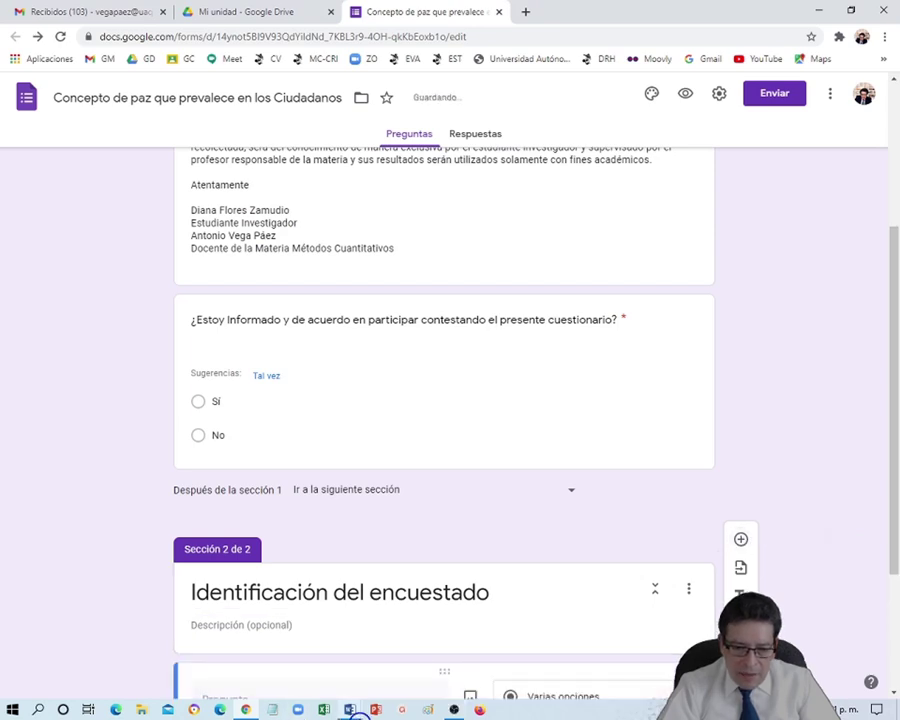
mouse_move(352, 711)
left_click(270, 625)
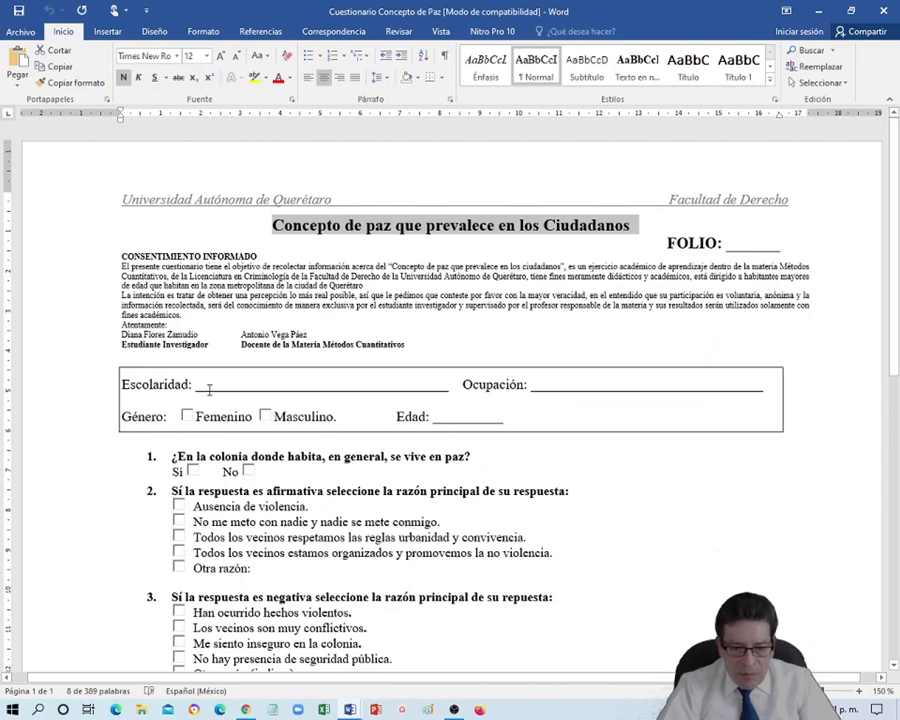
left_click(243, 711)
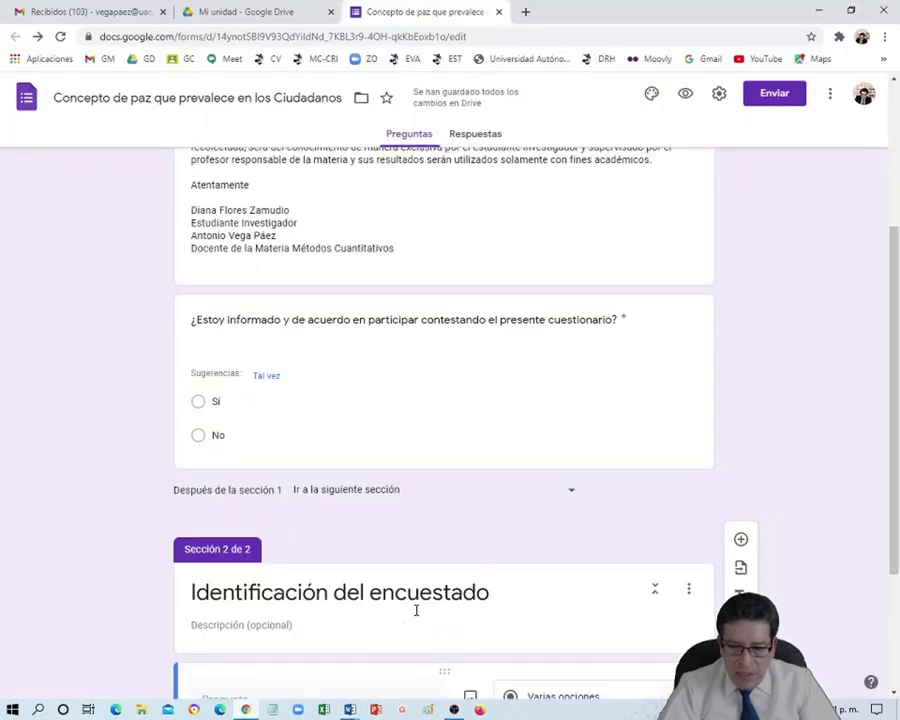
scroll(412, 600, "down", 3)
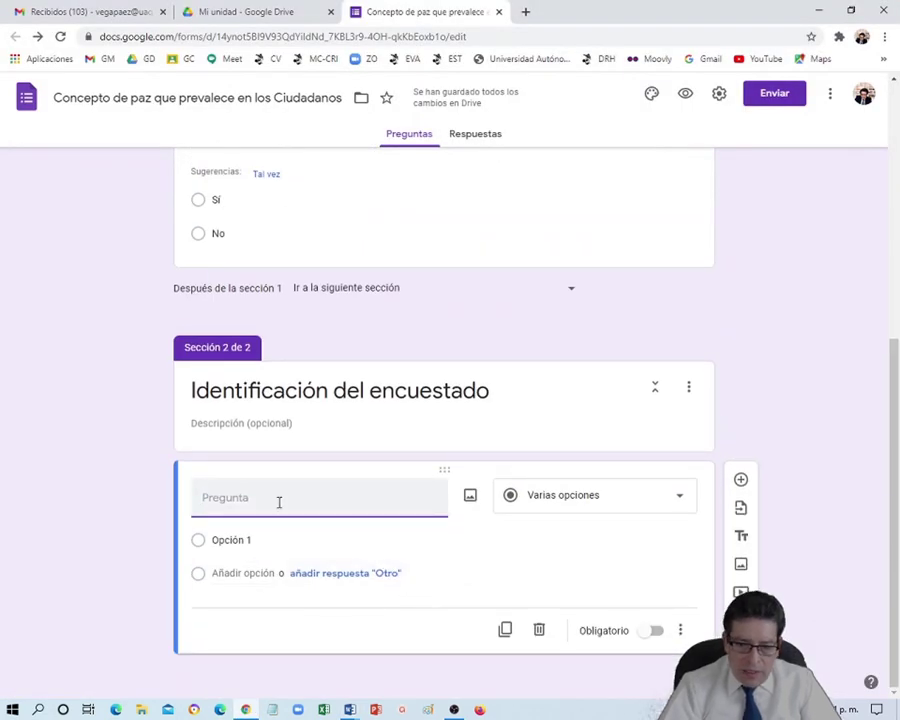
type("Ex")
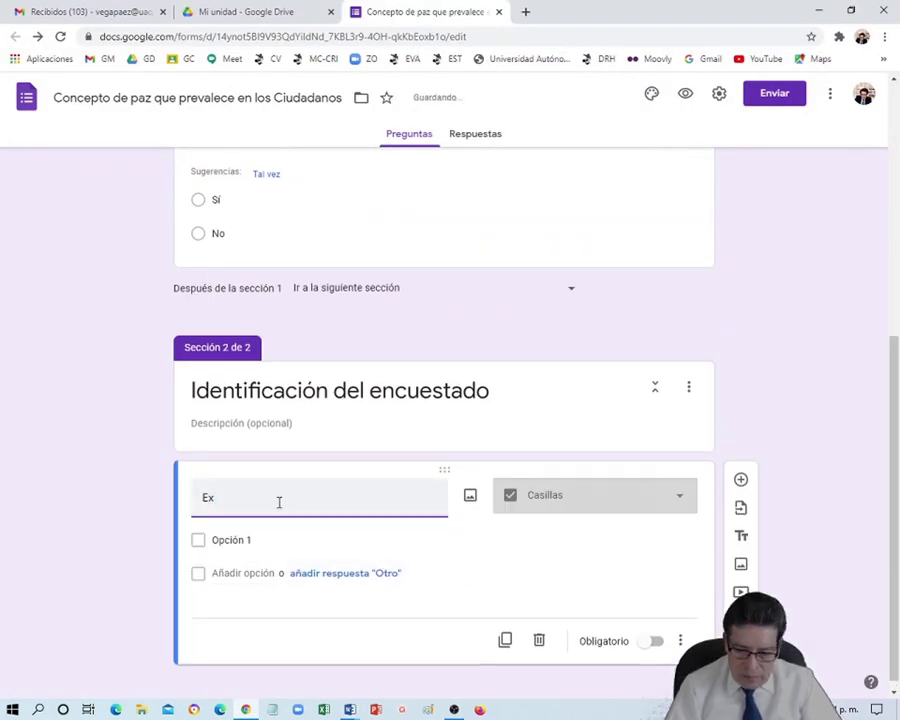
key("BackSpace")
type("scolaridad")
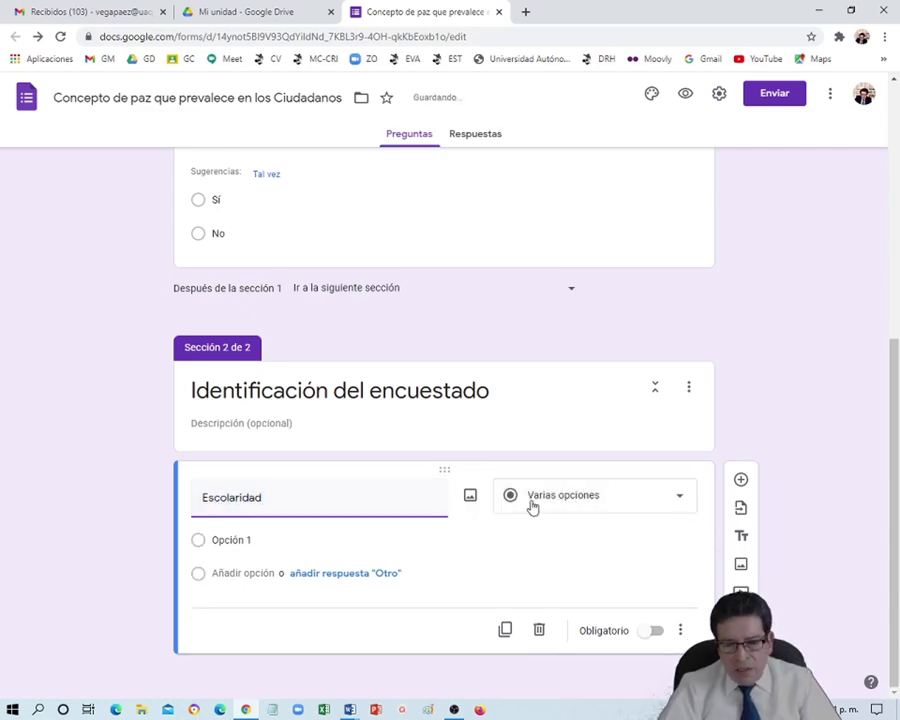
left_click(682, 502)
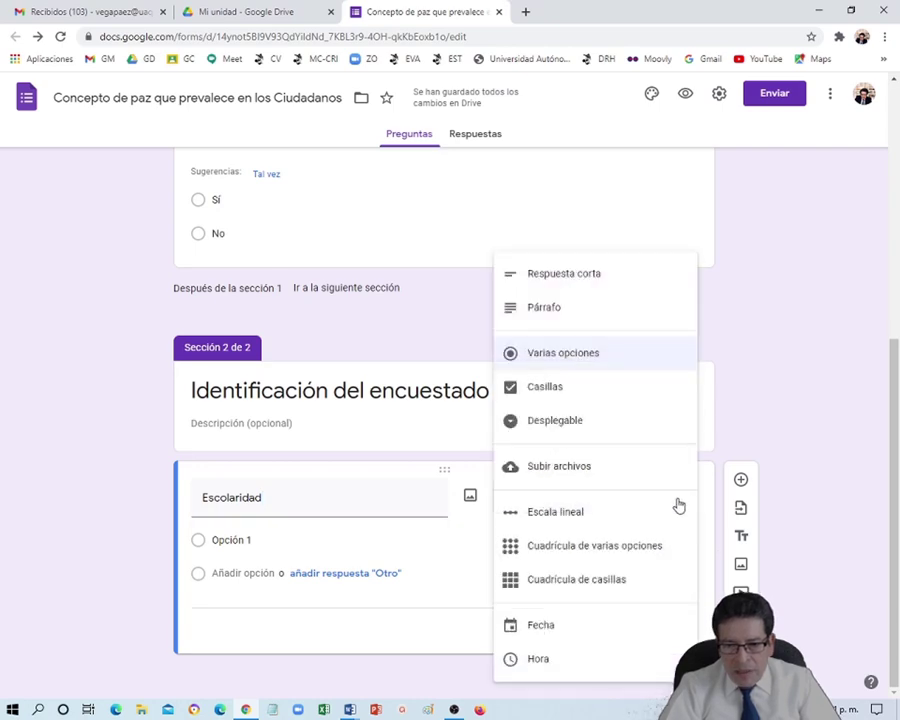
left_click(554, 421)
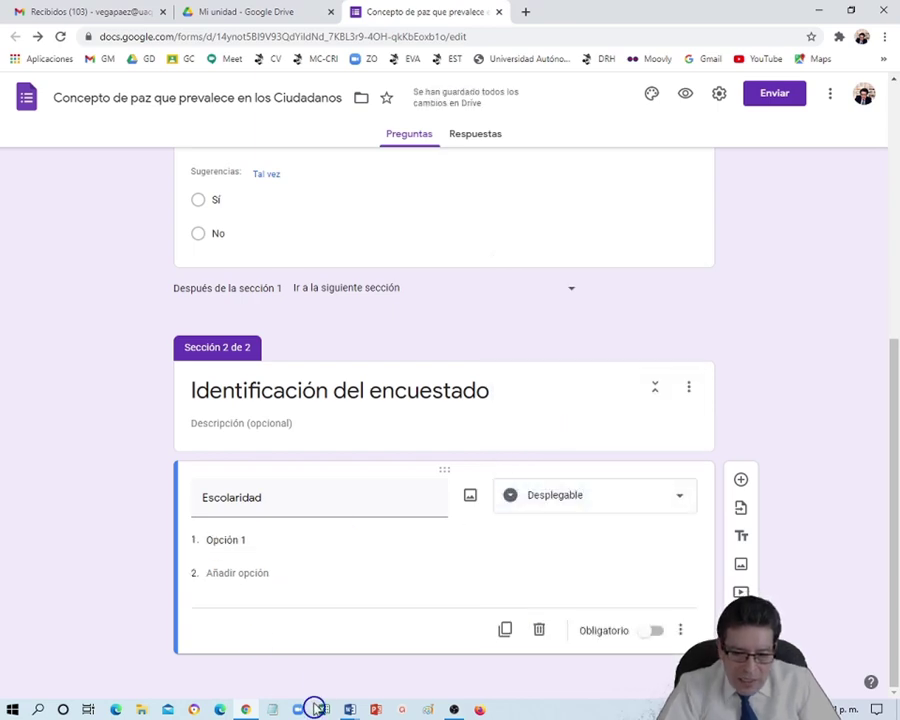
Fill the Escolaridad options with the list from Alfabeto to Doctorado copied from the Consentimiento Informado Word document, and make the question required
mouse_move(349, 706)
left_click(406, 666)
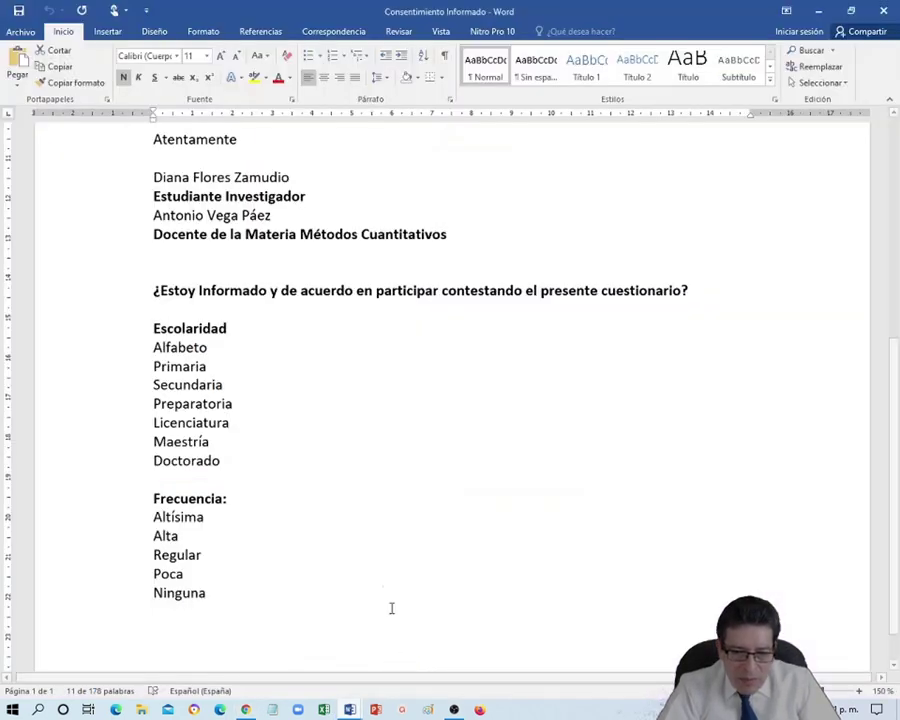
left_click_drag(155, 348, 226, 460)
key("ctrl+c")
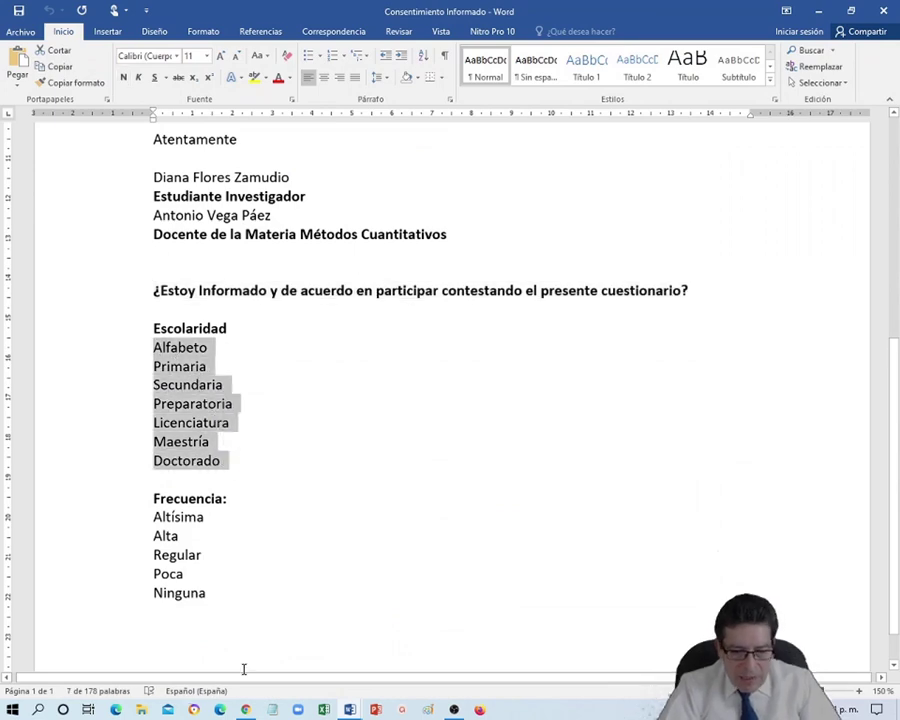
left_click(244, 710)
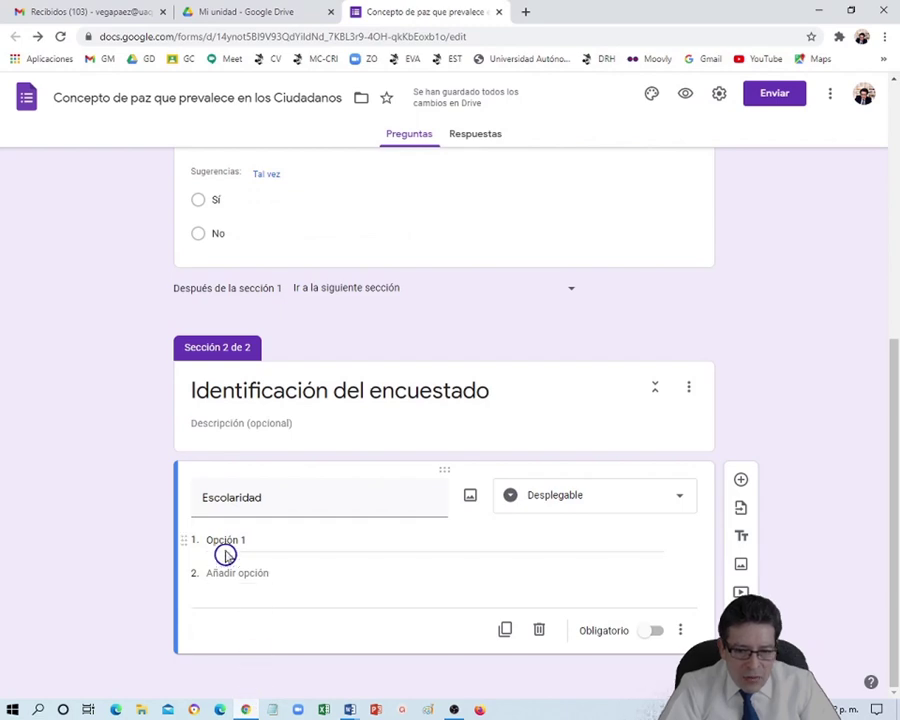
left_click(223, 543)
right_click(218, 554)
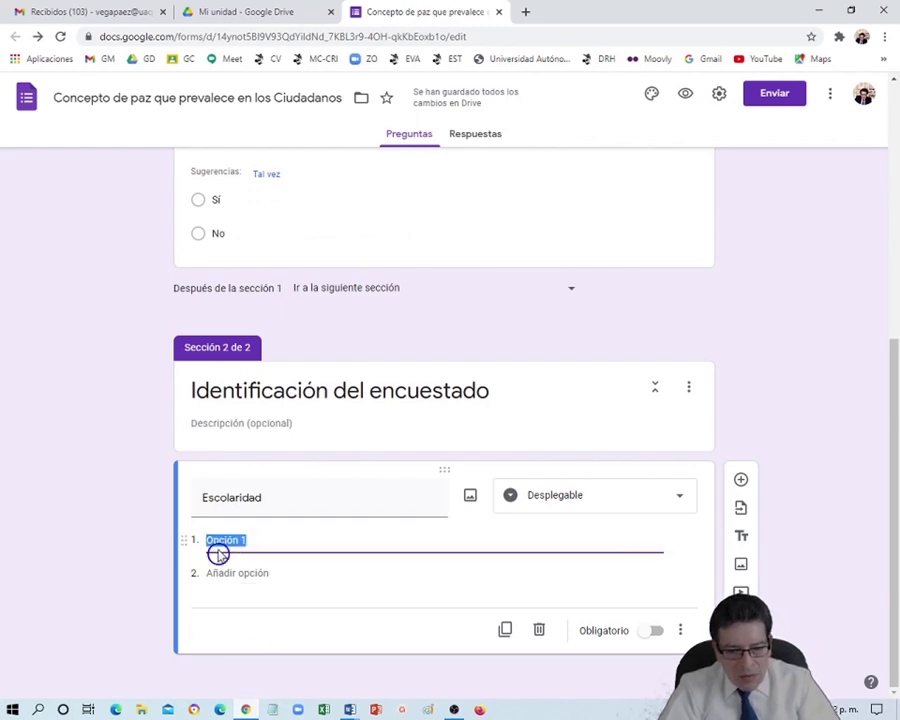
key("ctrl+v")
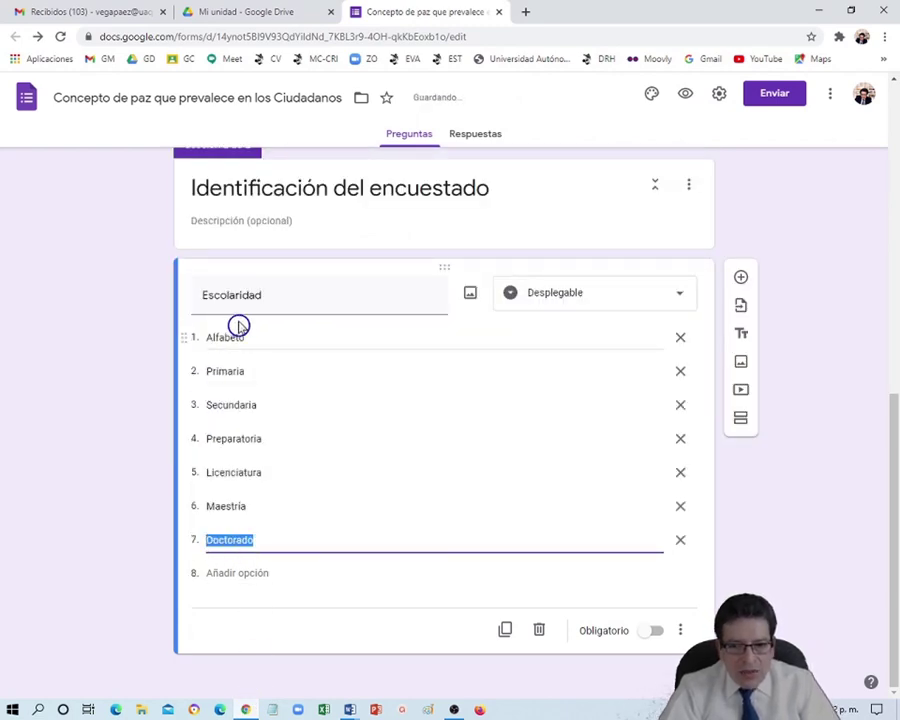
left_click(651, 634)
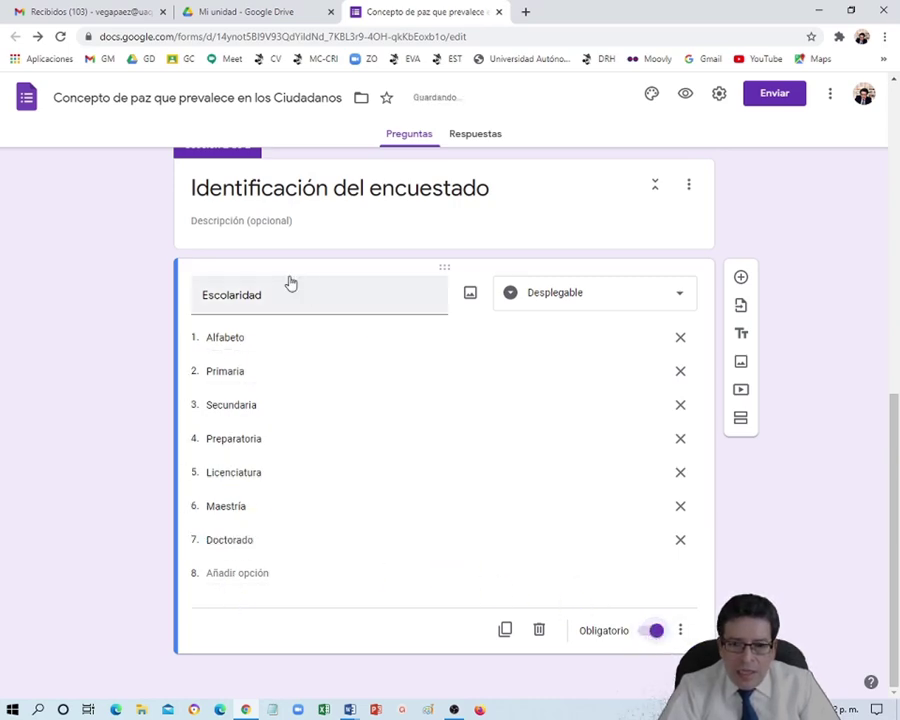
Add a required Respuesta corta question titled Ocupación, after consulting the Cuestionario Concepto de Paz Word document
left_click(743, 279)
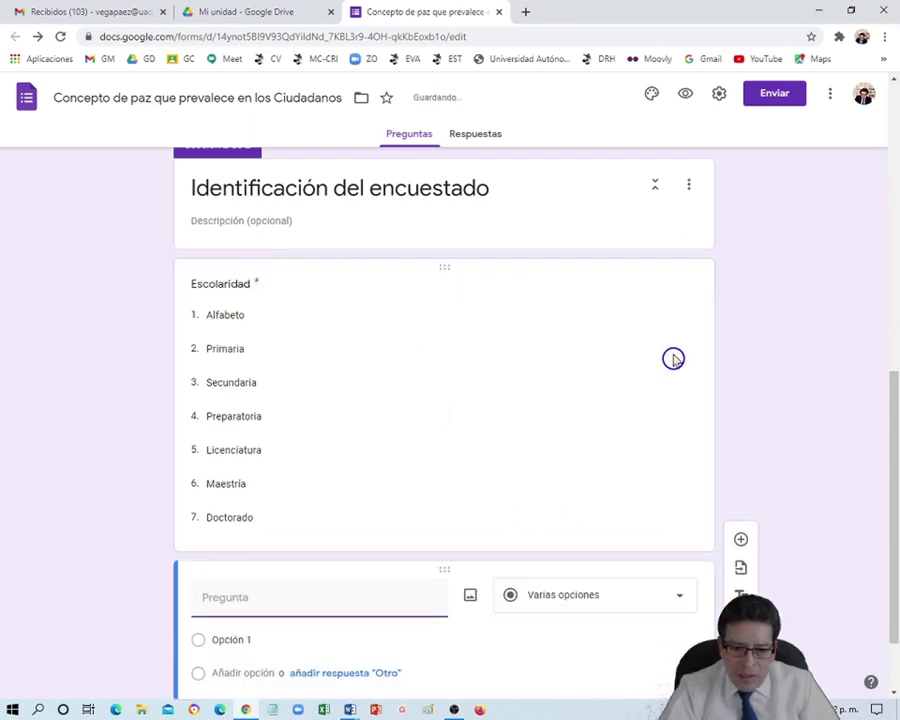
mouse_move(349, 711)
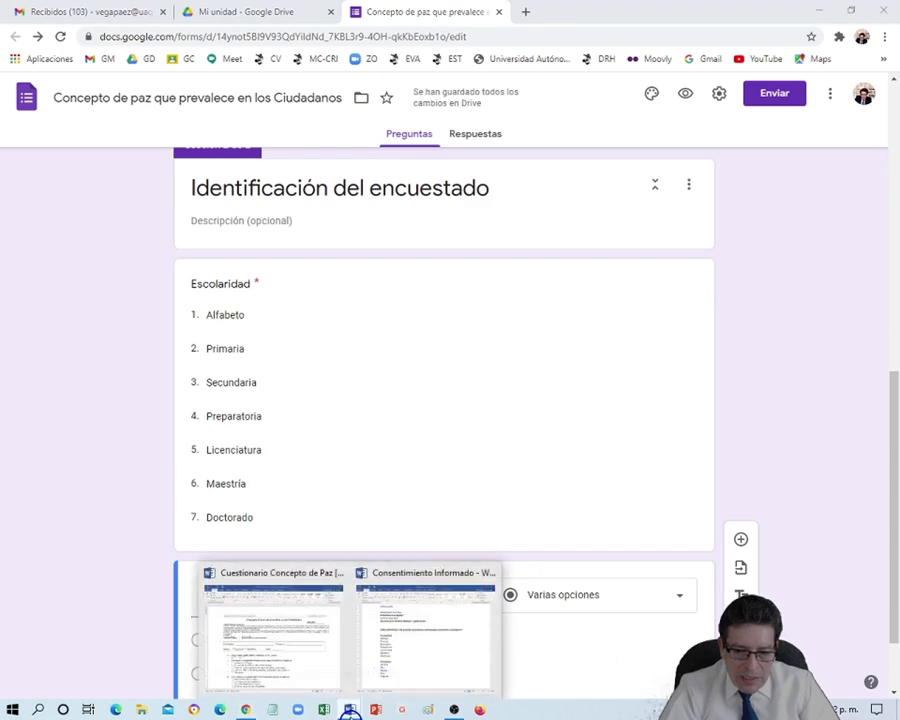
left_click(287, 659)
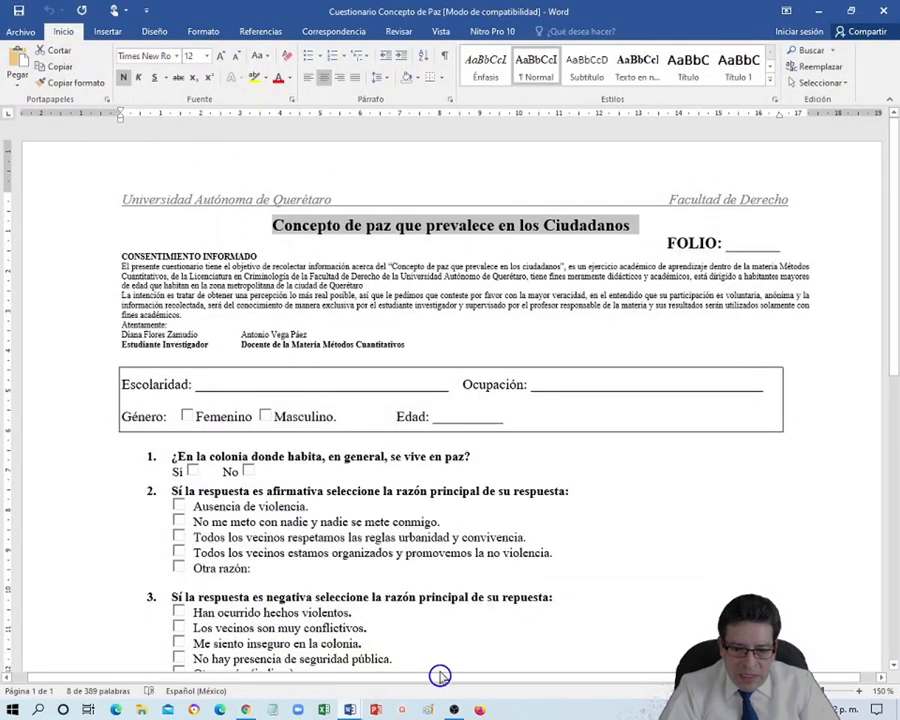
left_click(246, 711)
type("Ocupación")
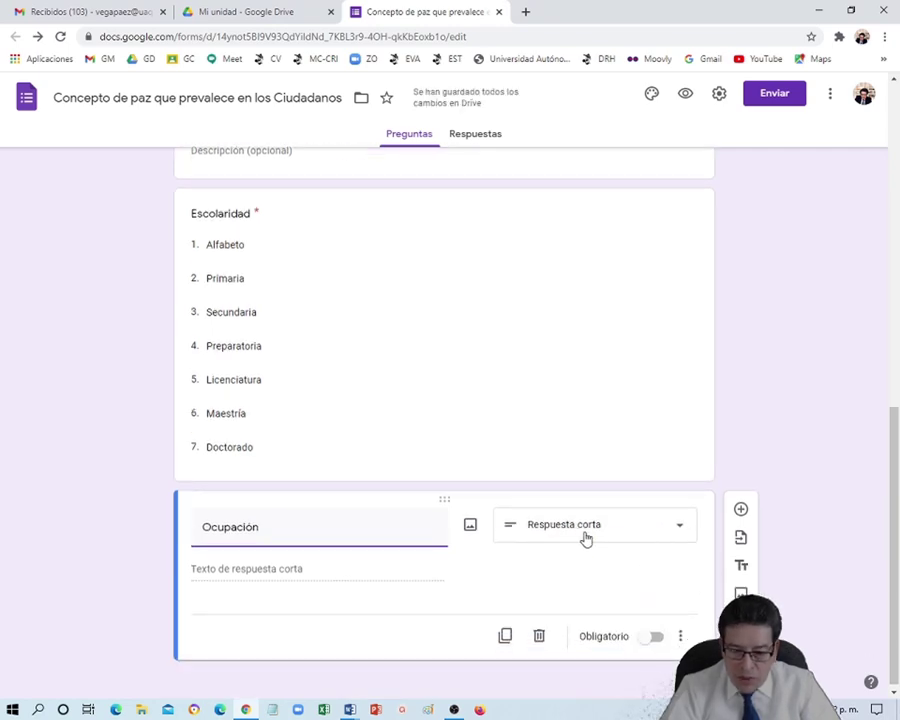
left_click(645, 640)
Add a question after Ocupación and title it Género, after consulting the Cuestionario Concepto de Paz Word document
left_click(741, 512)
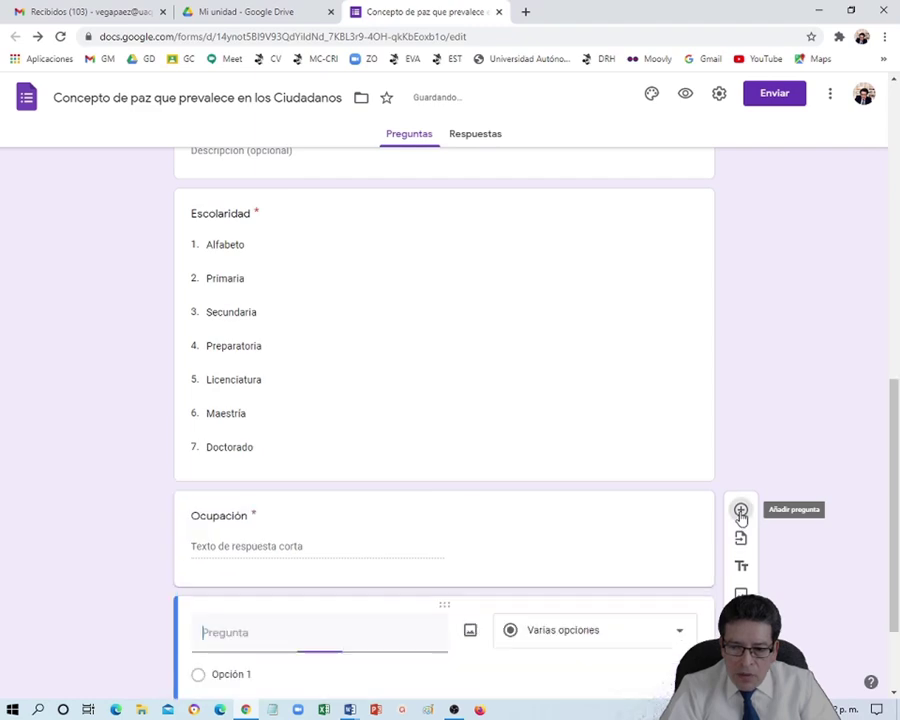
mouse_move(349, 710)
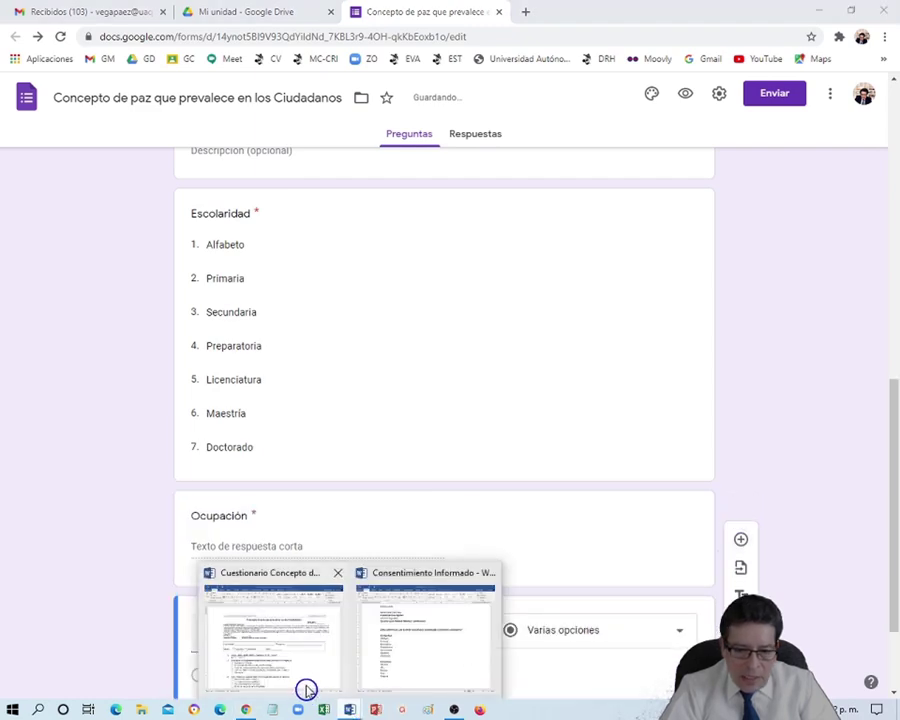
left_click(305, 680)
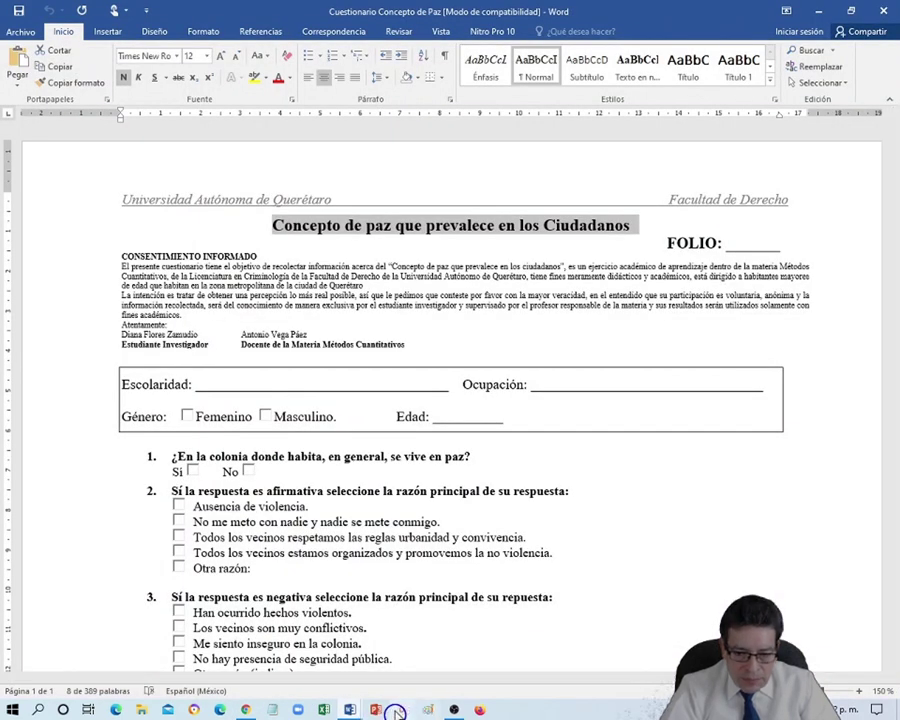
left_click(245, 710)
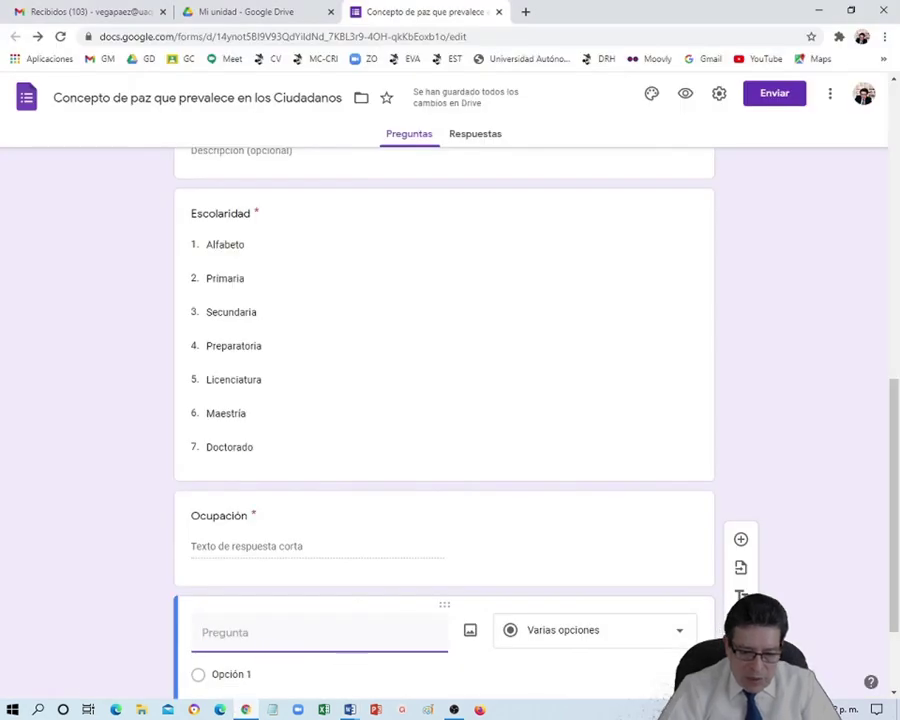
type("Género")
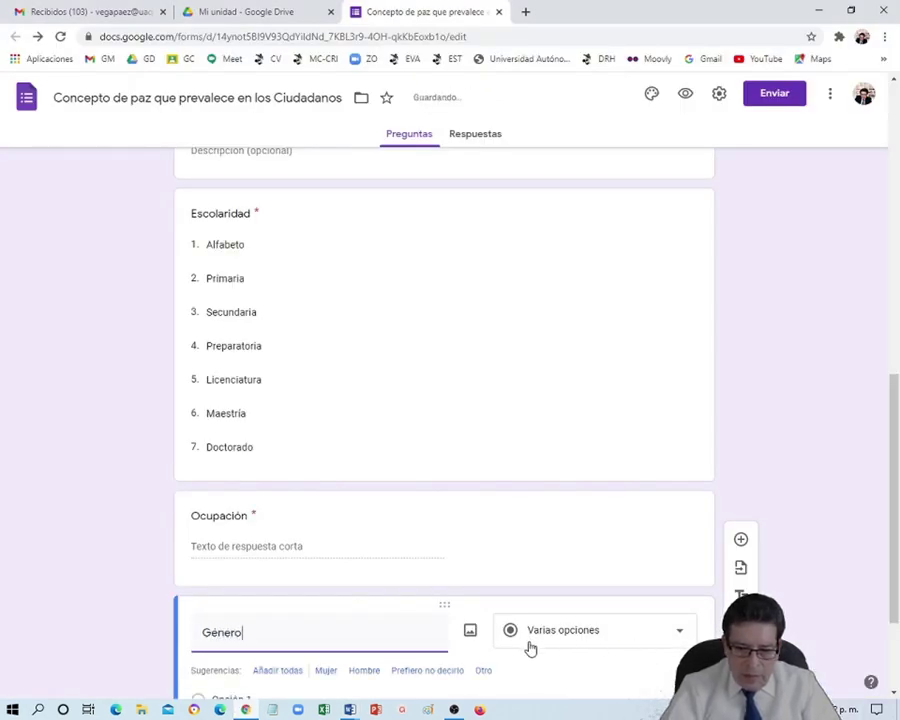
scroll(530, 646, "down", 2)
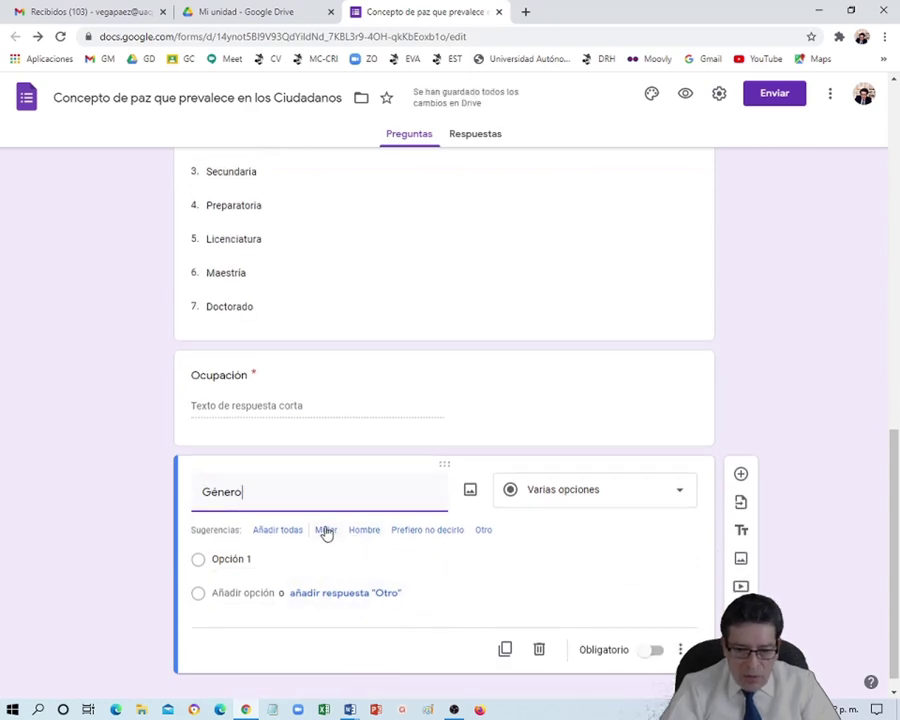
Give the Género question the options Masculino and Femenino, and make it required
left_click(260, 562)
type("Ma")
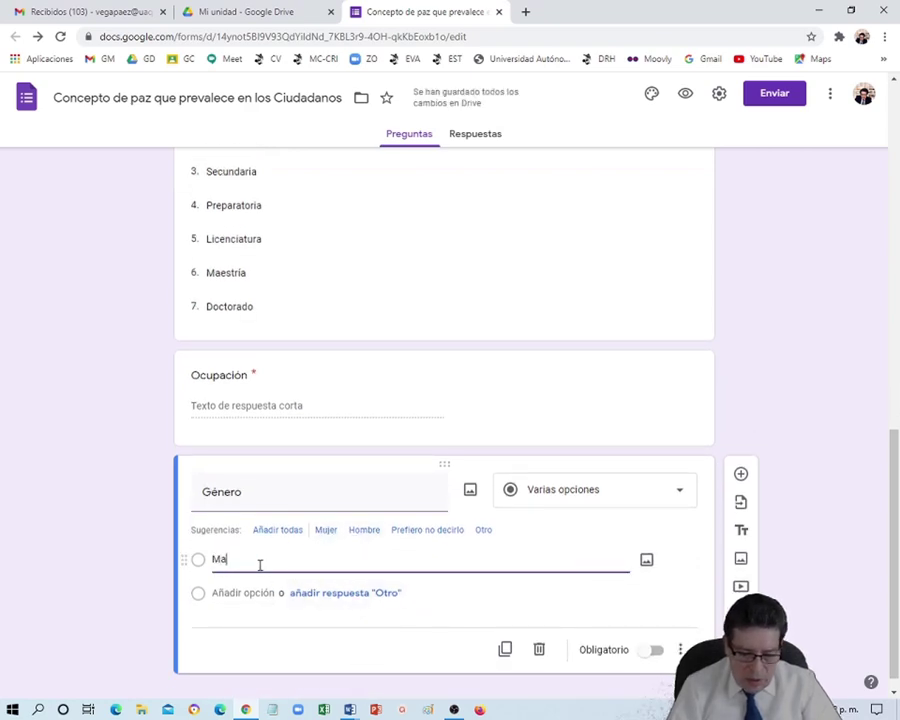
type("sculino")
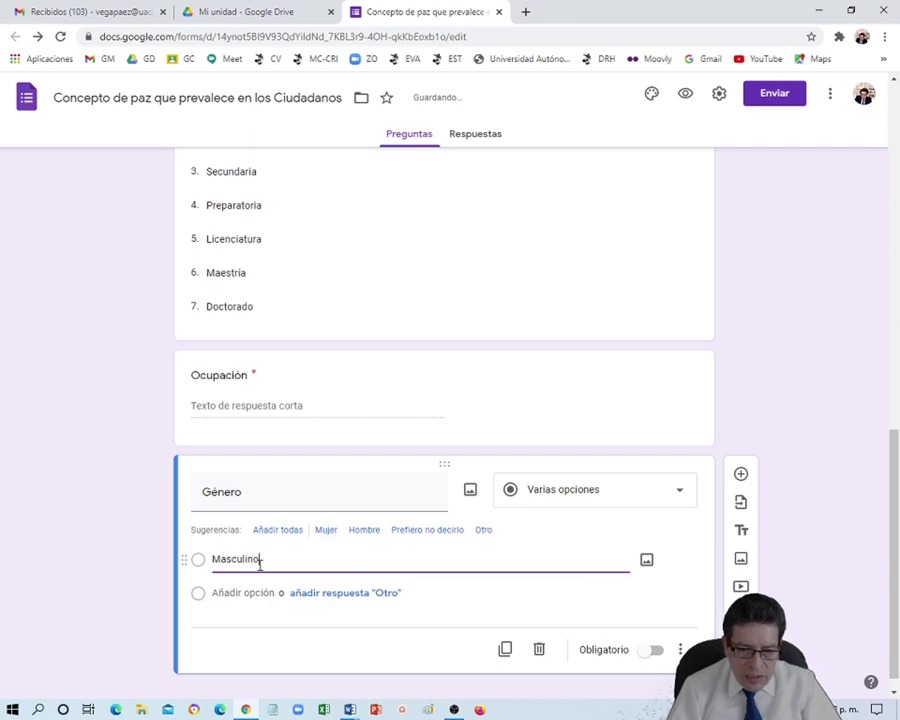
left_click(249, 593)
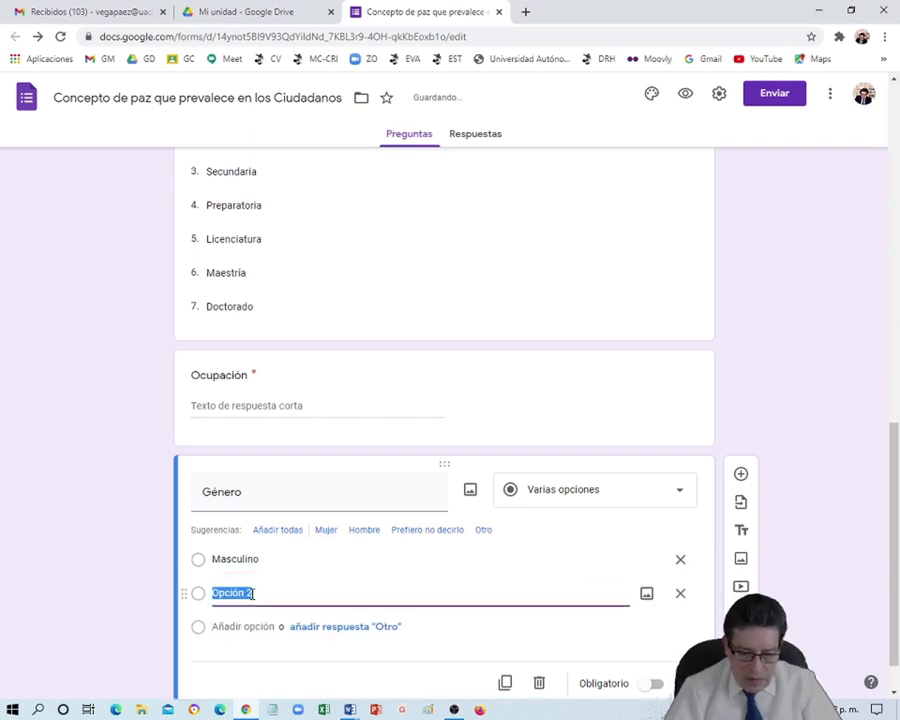
type("Femen")
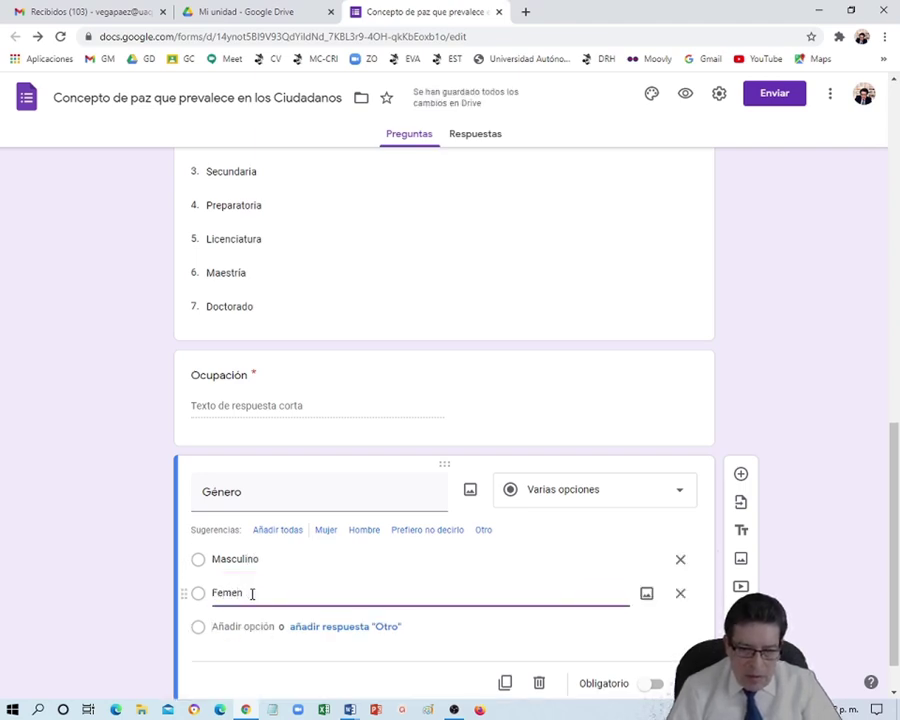
type("ino")
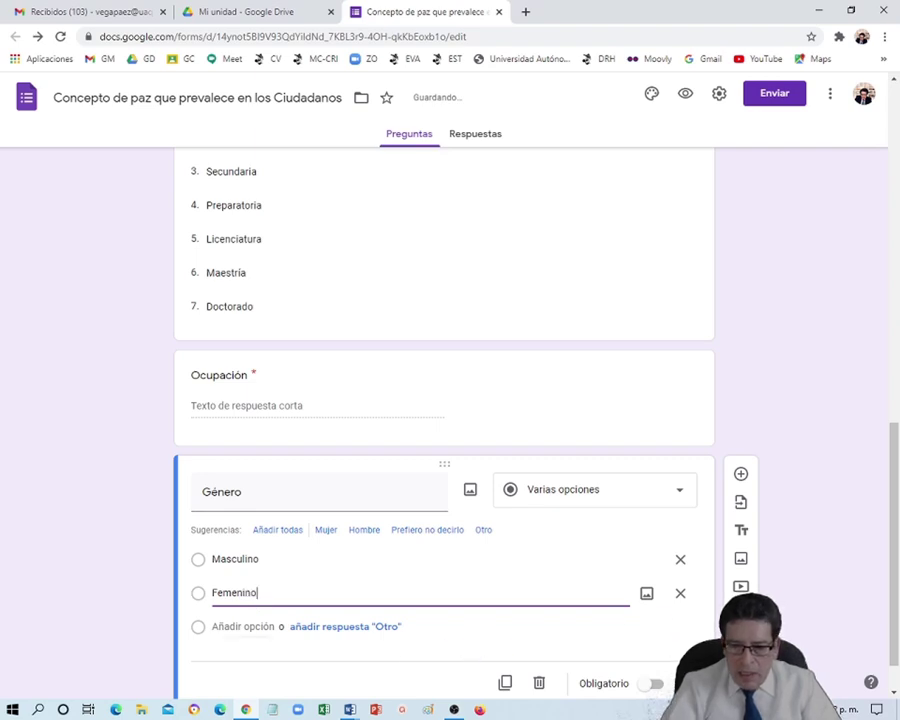
left_click(652, 684)
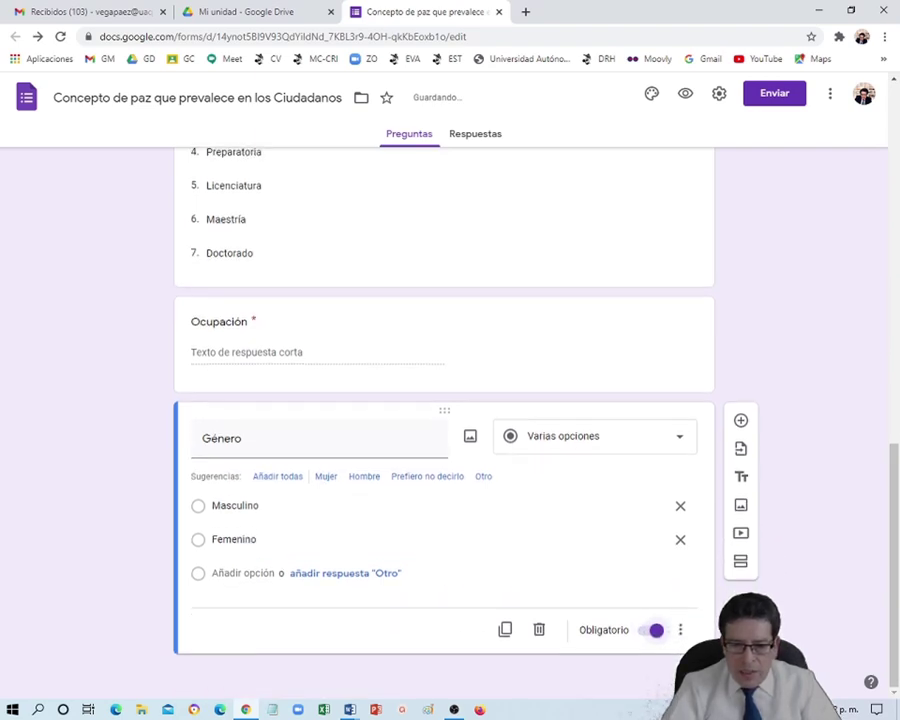
Add a required Respuesta corta question titled Edad, after consulting the Cuestionario Concepto de Paz Word document
left_click(741, 420)
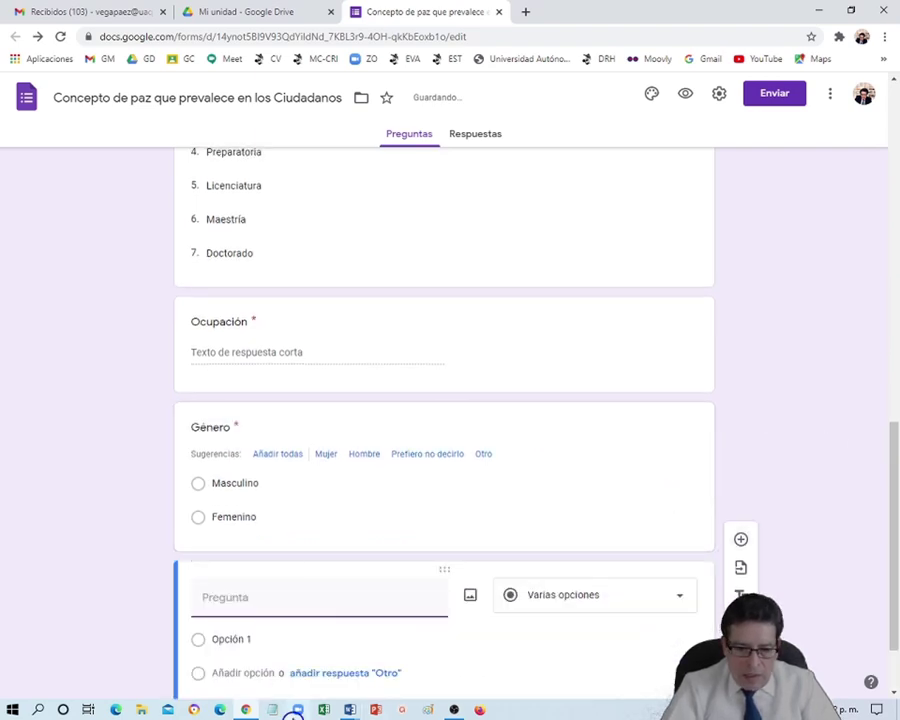
mouse_move(349, 709)
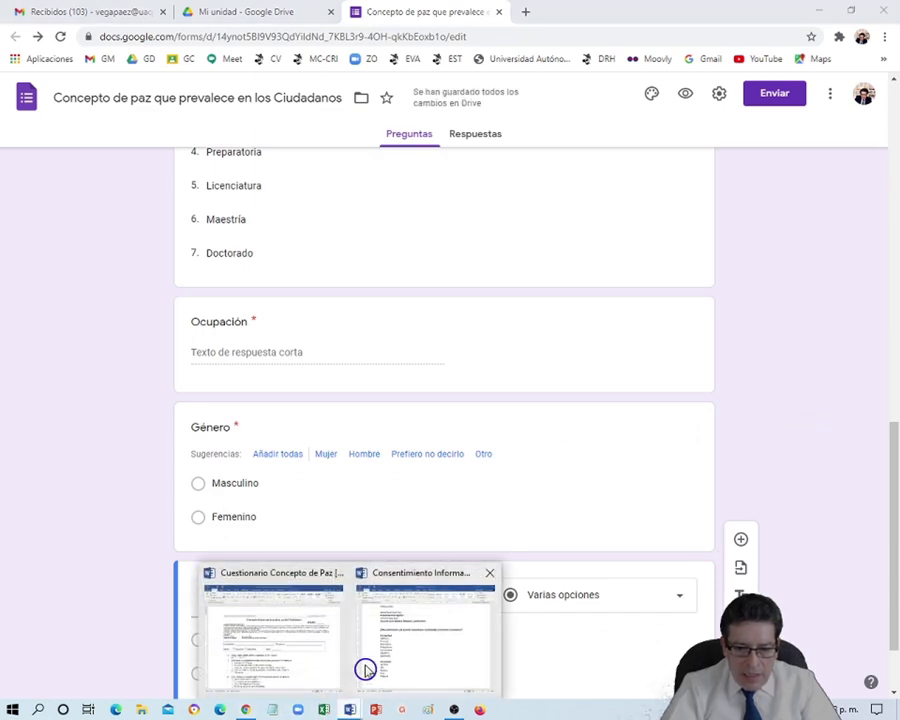
left_click(289, 662)
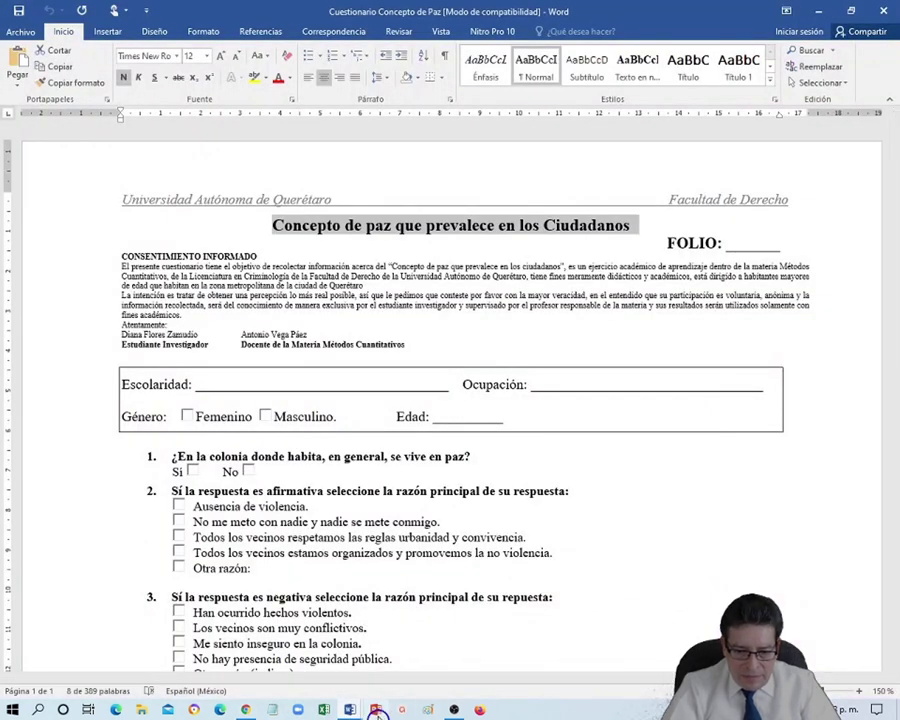
left_click(245, 710)
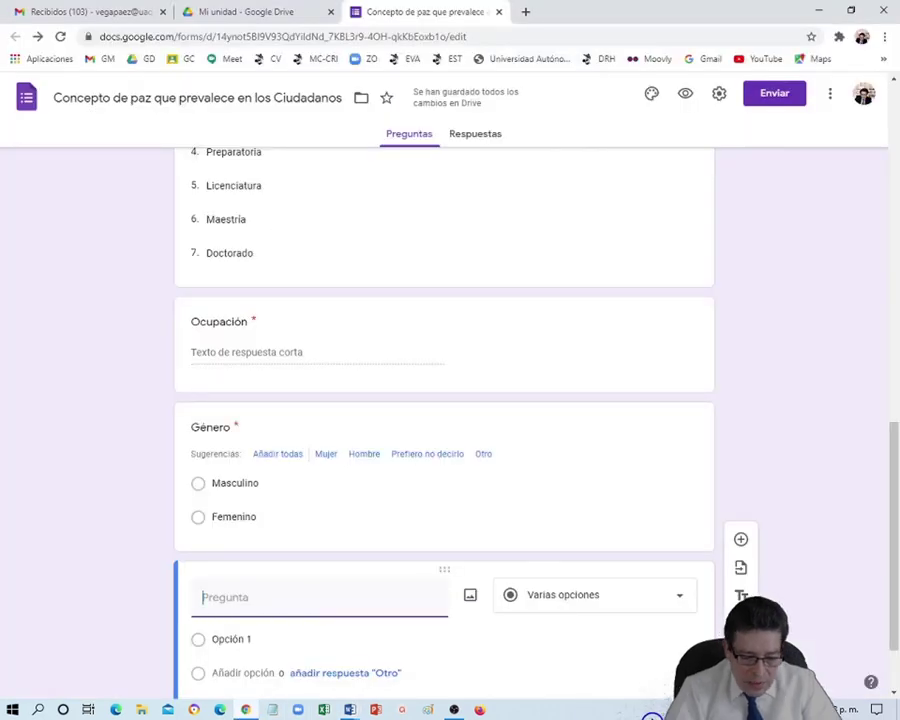
type("Edad")
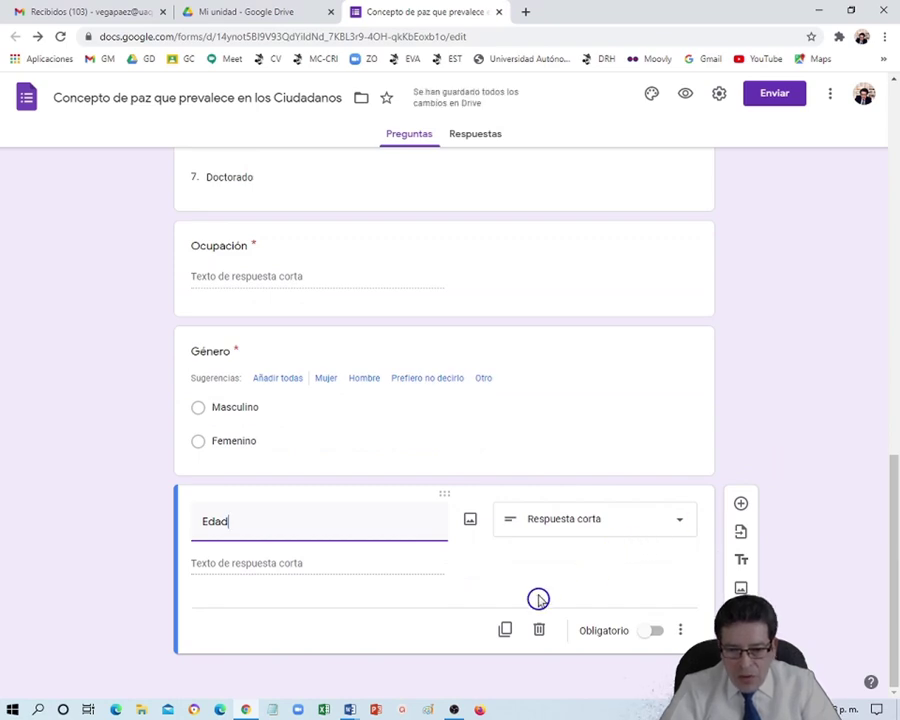
left_click(650, 635)
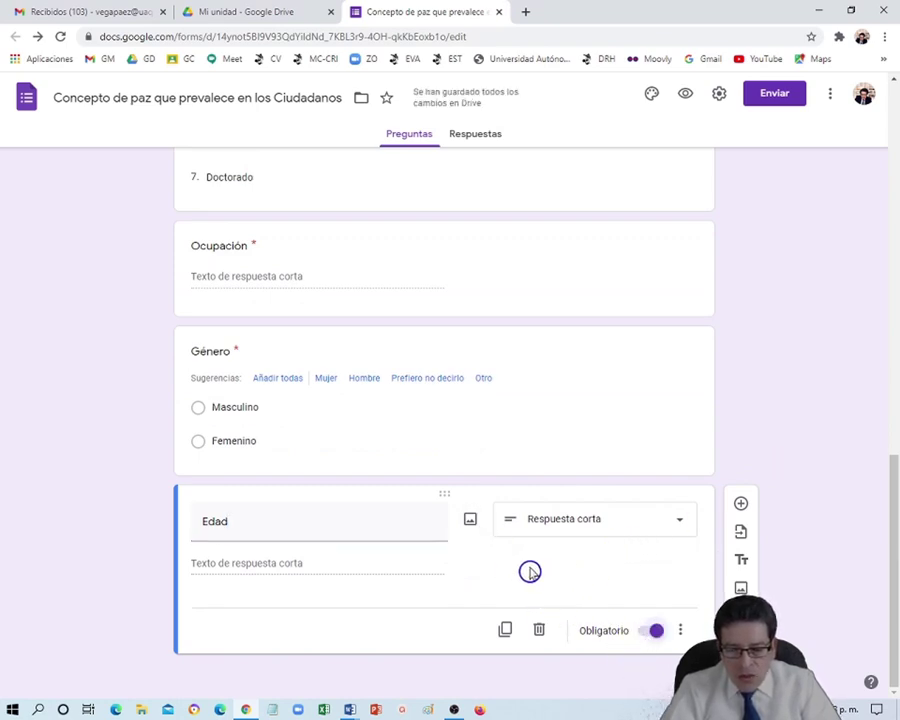
Add response validation to the Edad question that only accepts a Número that is Mayor o igual que 18
left_click(680, 630)
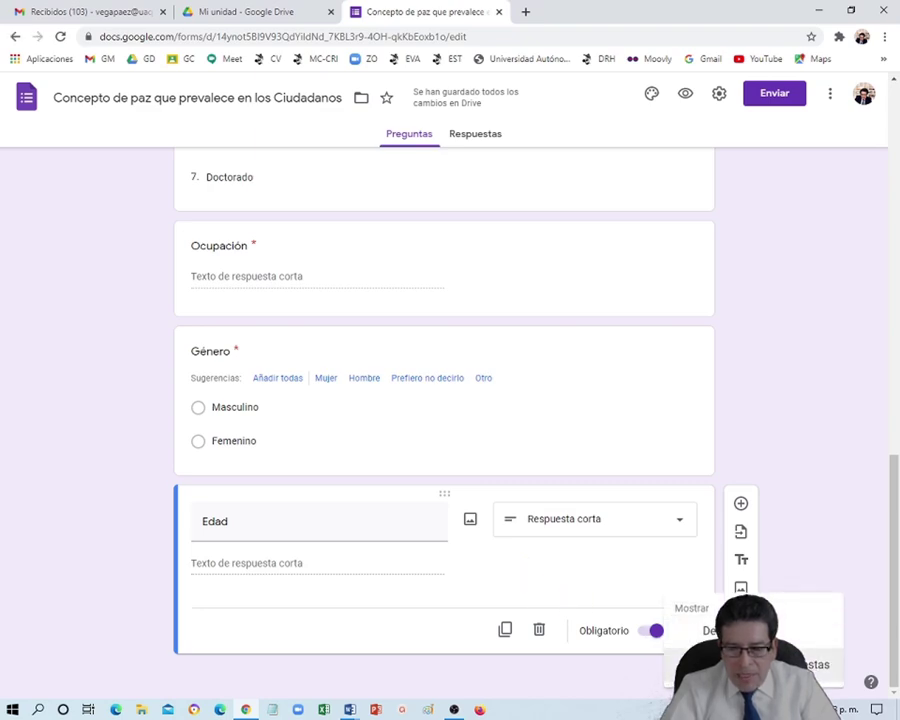
left_click(760, 664)
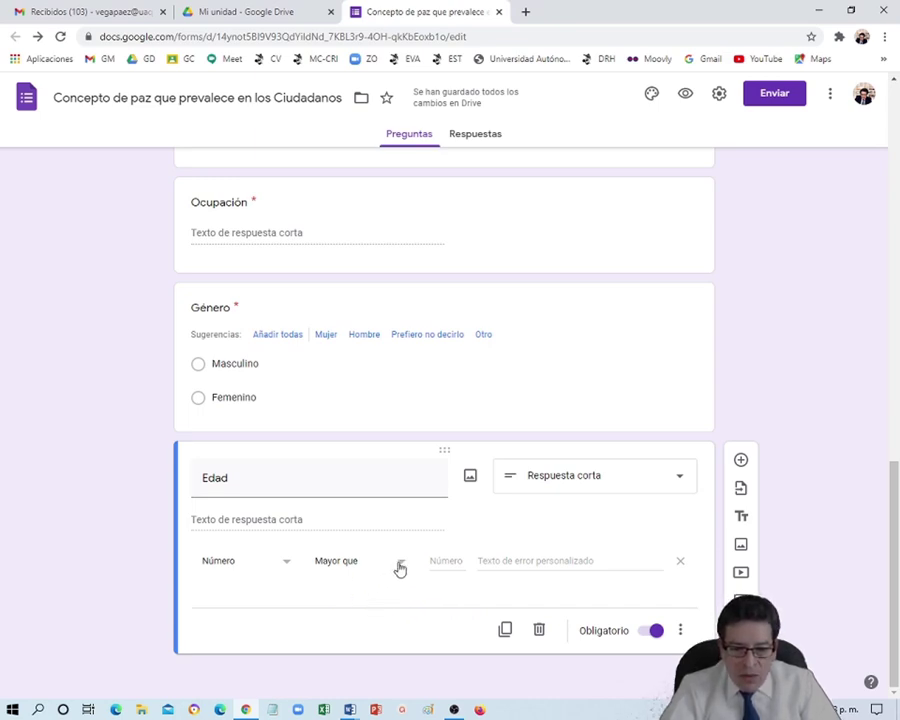
left_click(400, 566)
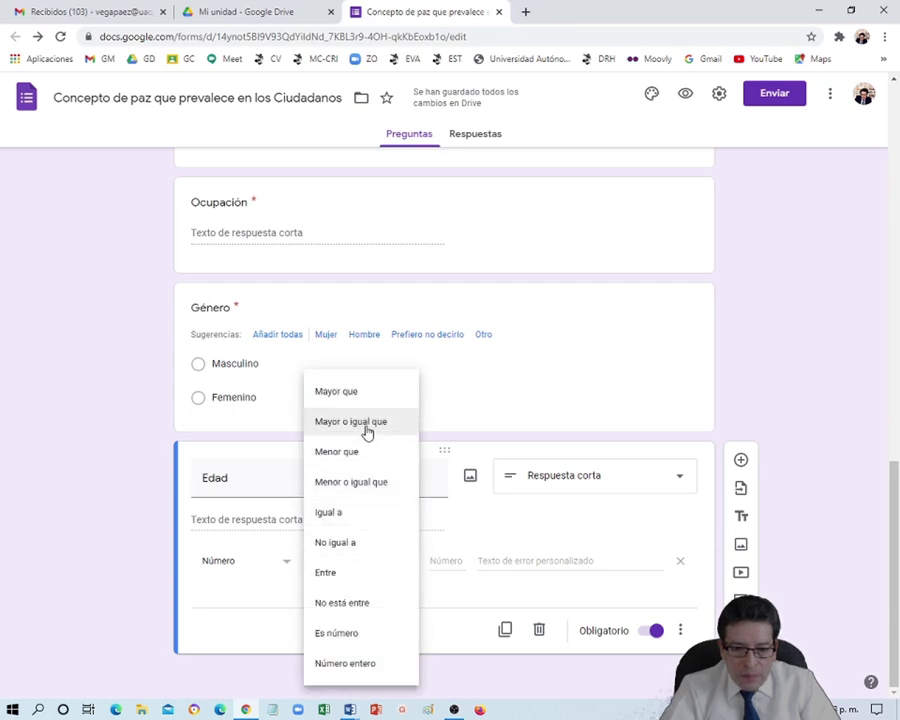
left_click(364, 424)
left_click(436, 563)
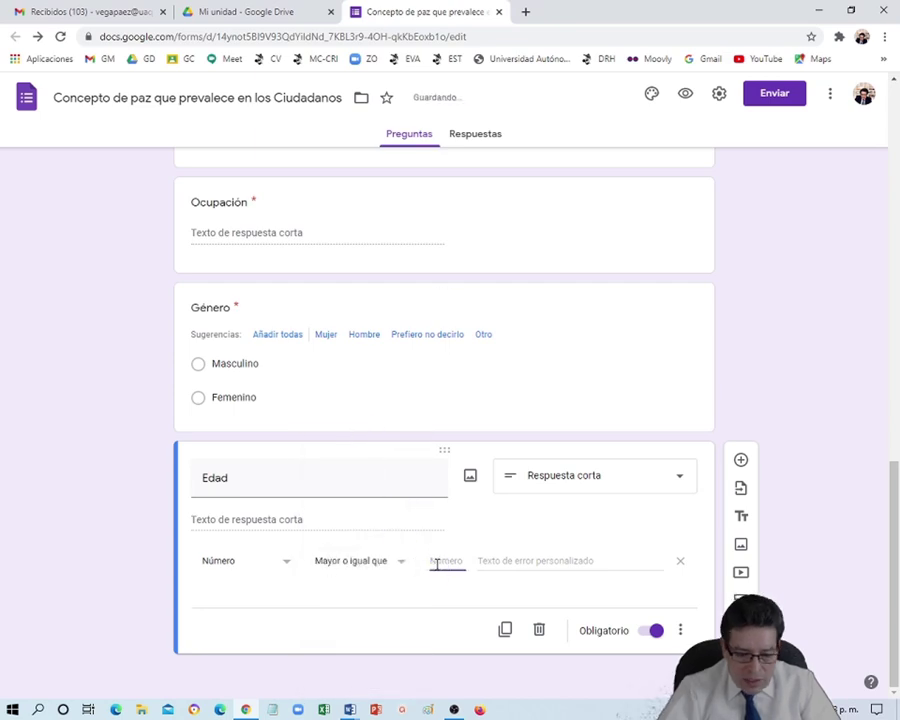
type("18")
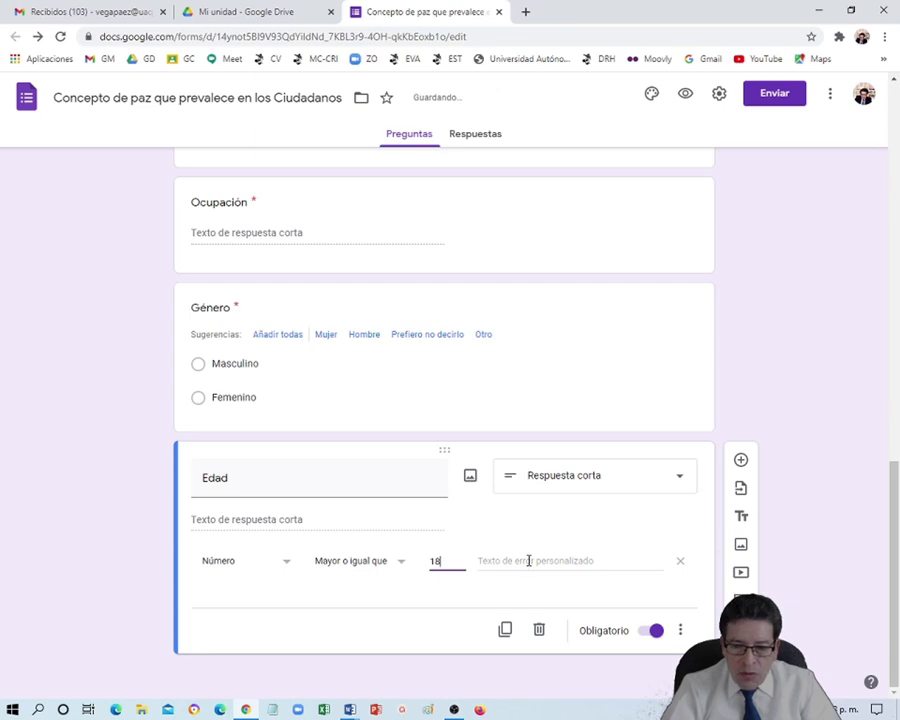
Set the custom error text of the Edad validation to "Encuesta dirigida a mayores de 18 años"
left_click(529, 561)
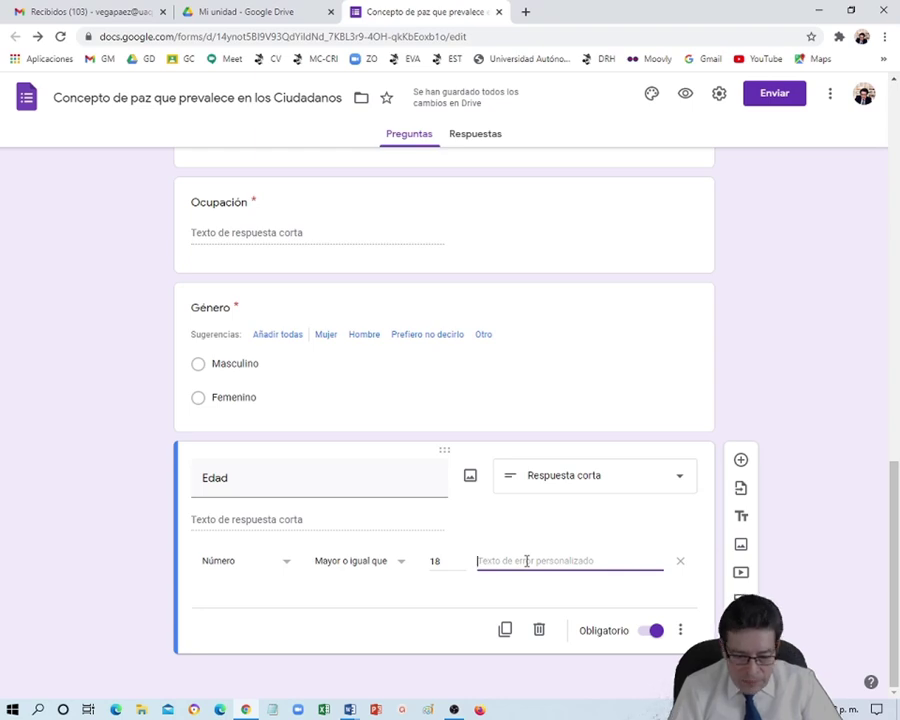
type("E")
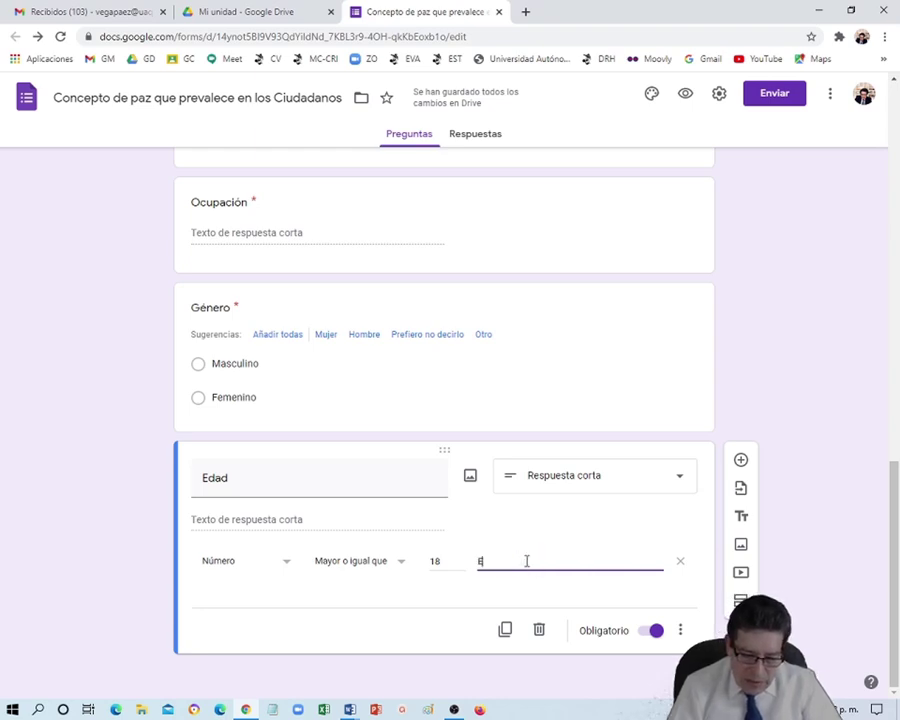
type("ncuesta di")
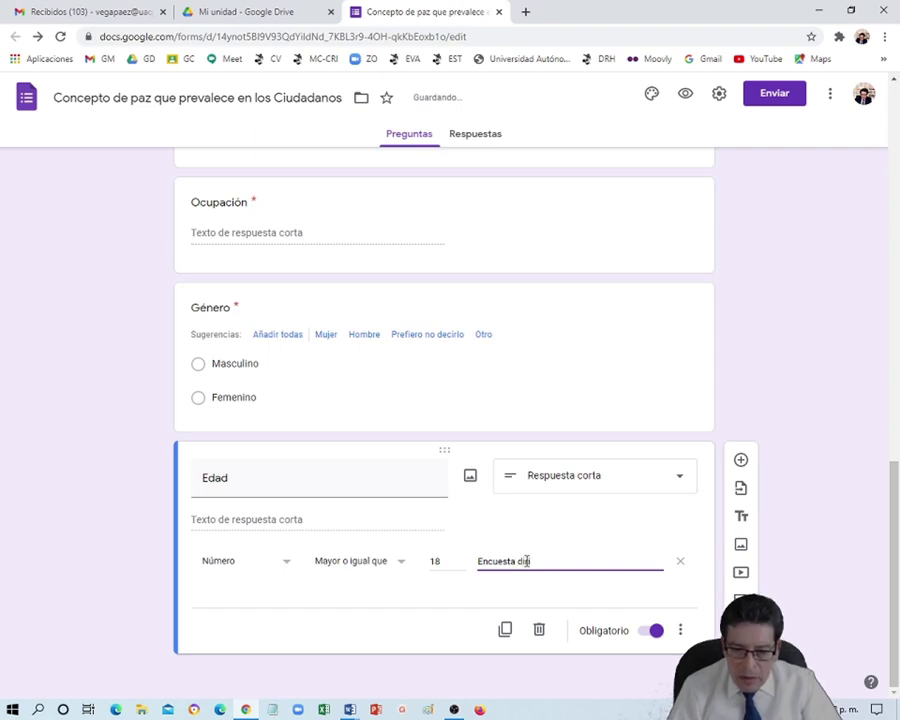
type("rigida")
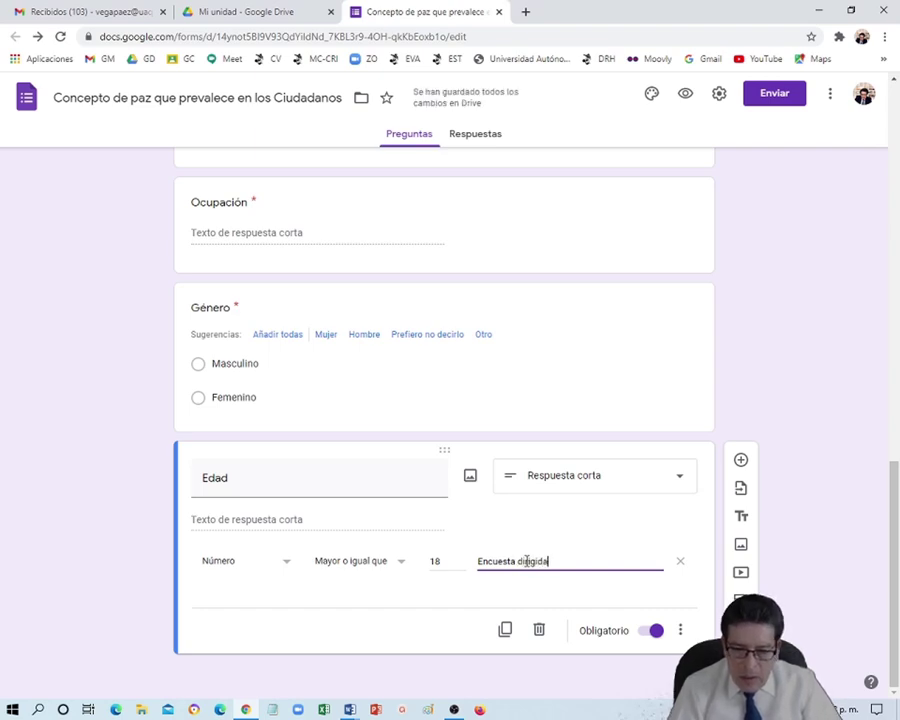
type(" a mayores de 18 años")
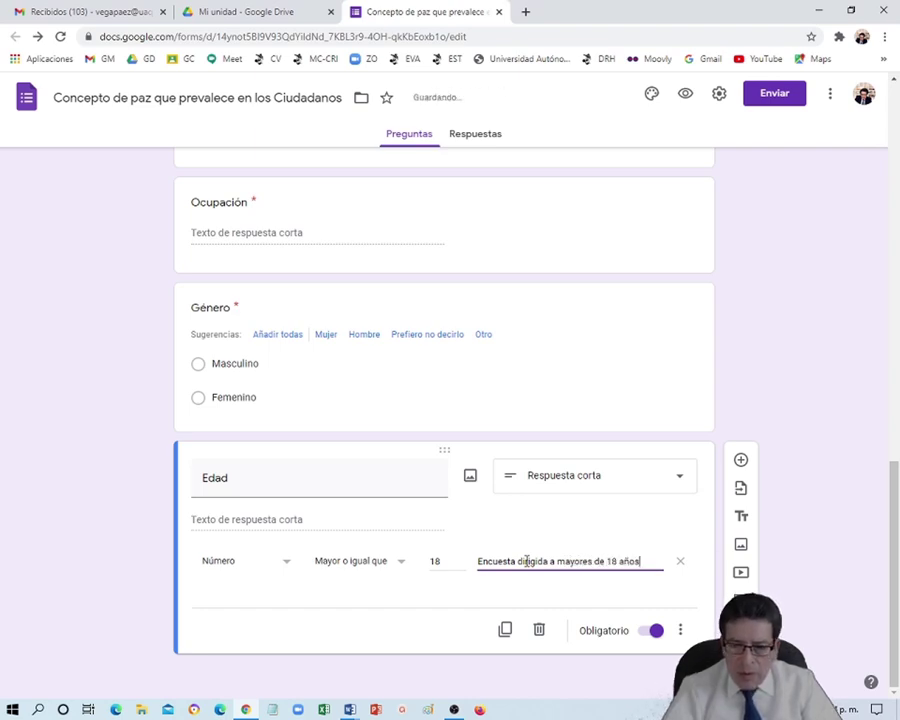
Copy the text of question 1 from the Cuestionario Concepto de Paz Word document and return to the form
left_click(349, 709)
left_click(275, 636)
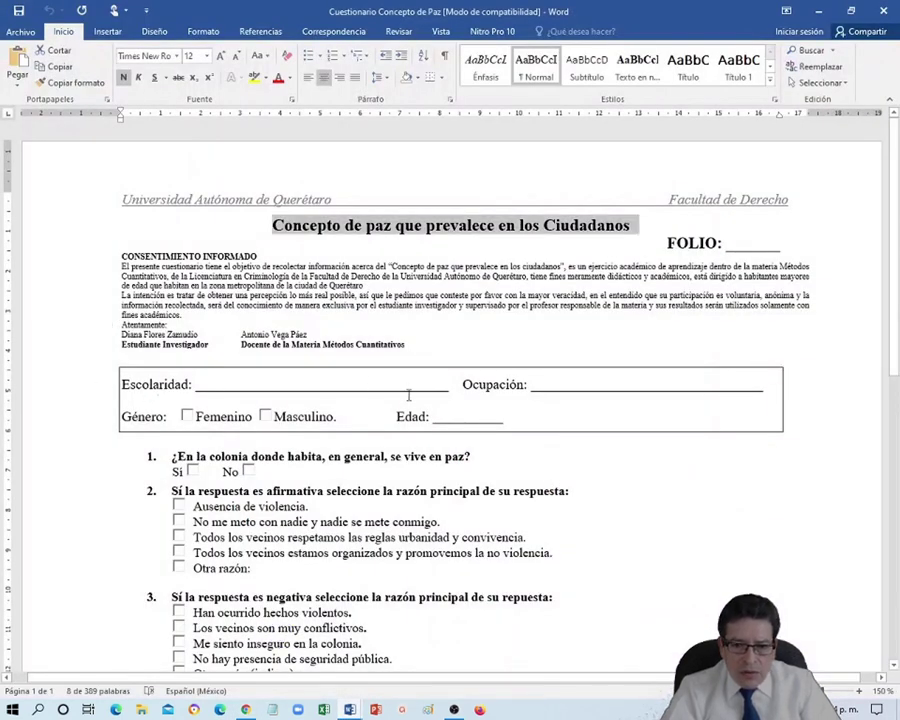
scroll(235, 485, "down", 3)
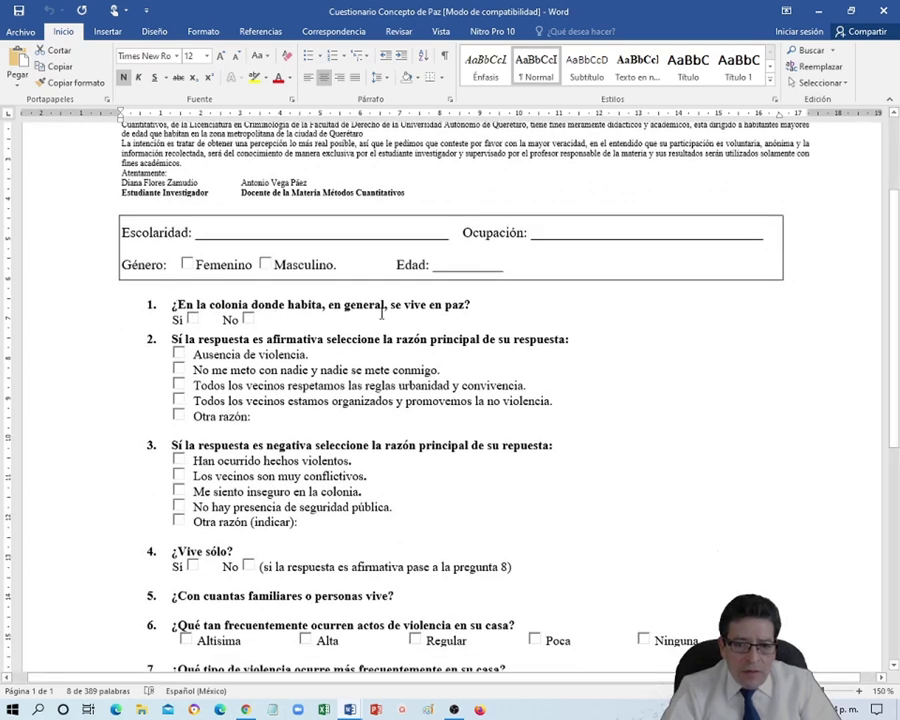
left_click_drag(476, 305, 165, 308)
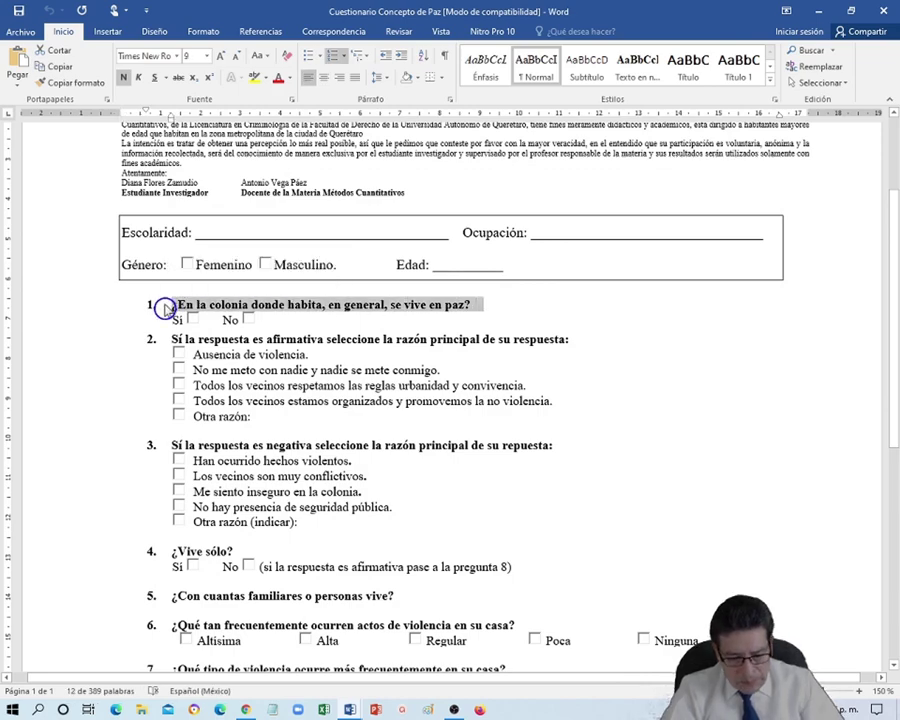
left_click(247, 710)
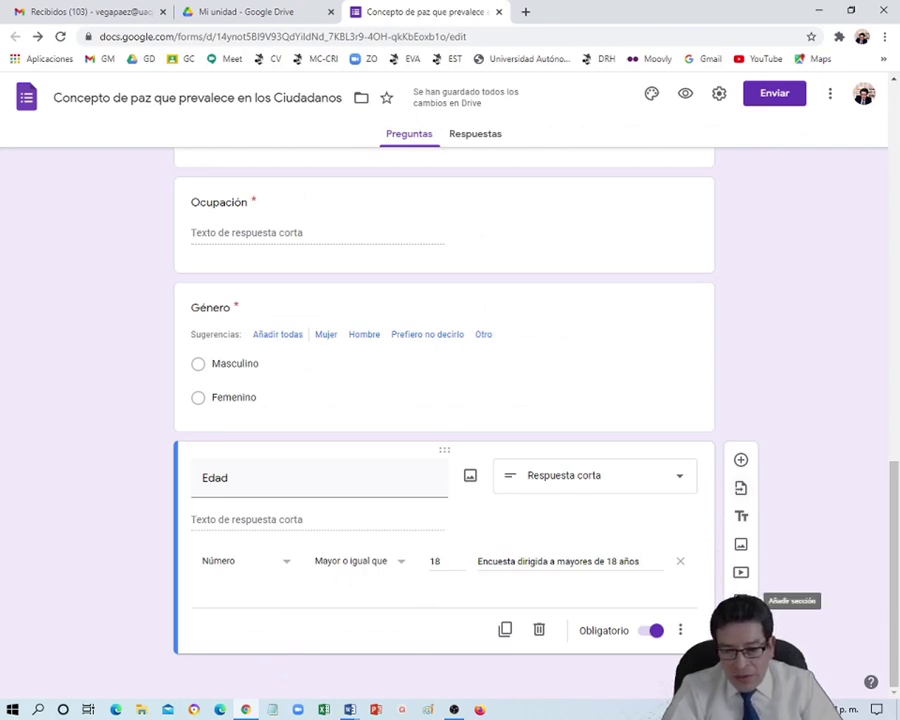
Add a new section after Edad with a question titled "1. ¿En la colonia donde habita, en general, se vive en paz?"
left_click(741, 600)
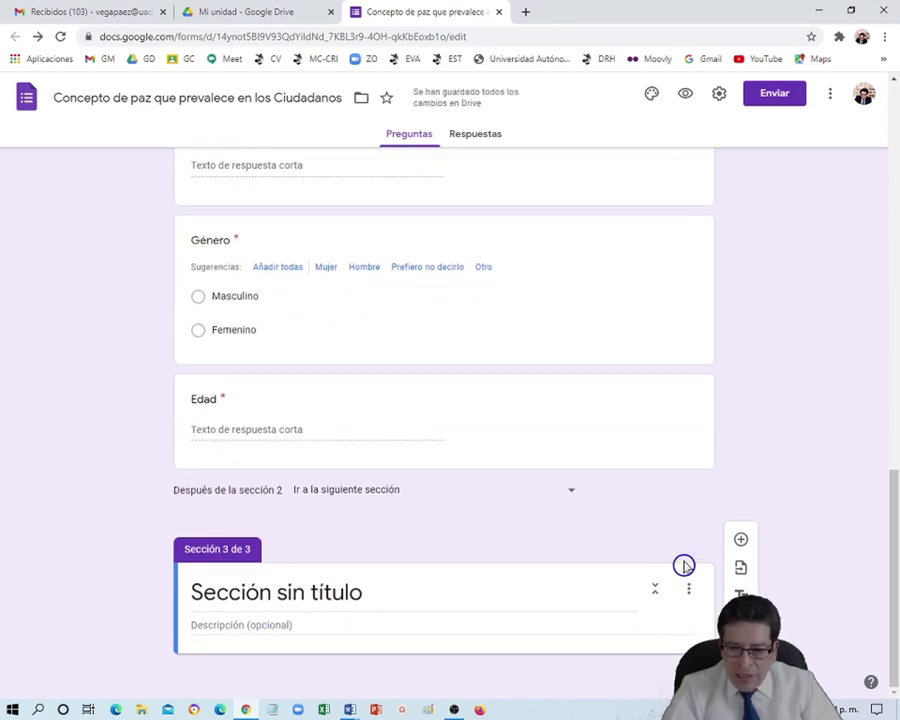
left_click(741, 541)
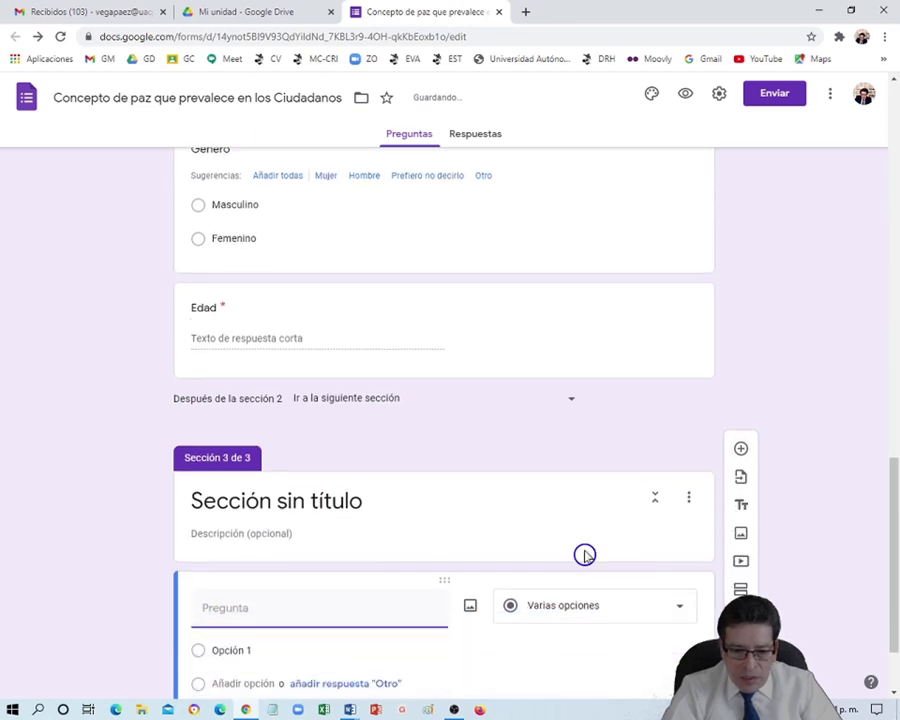
type("1.\t¿En la colonia donde habita, en general, se vive en paz?")
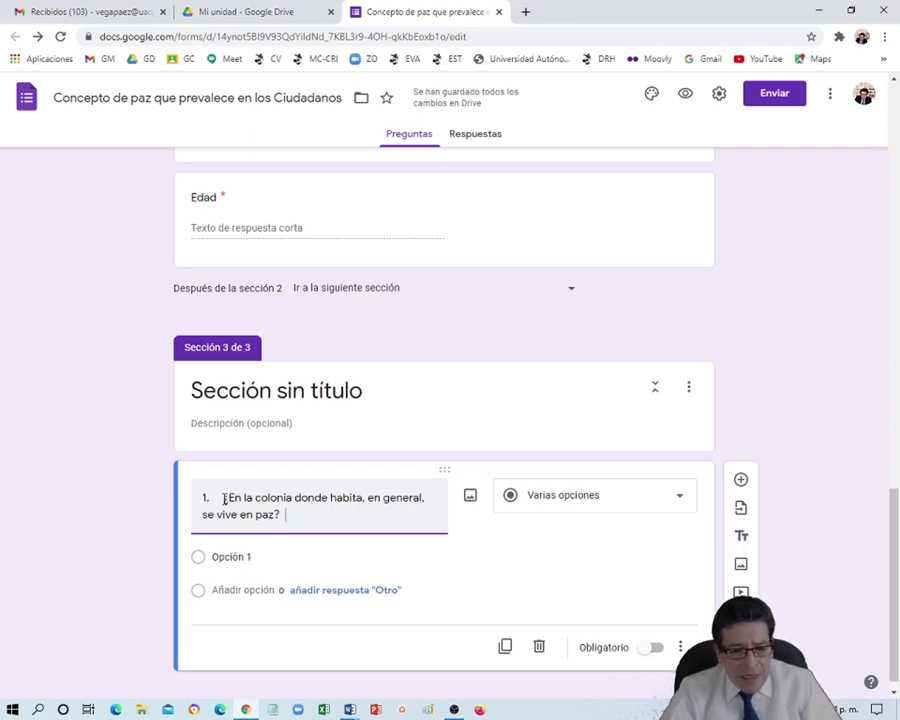
Give question 1 the answer options "Sí" and "No" and make the question required
left_click(263, 557)
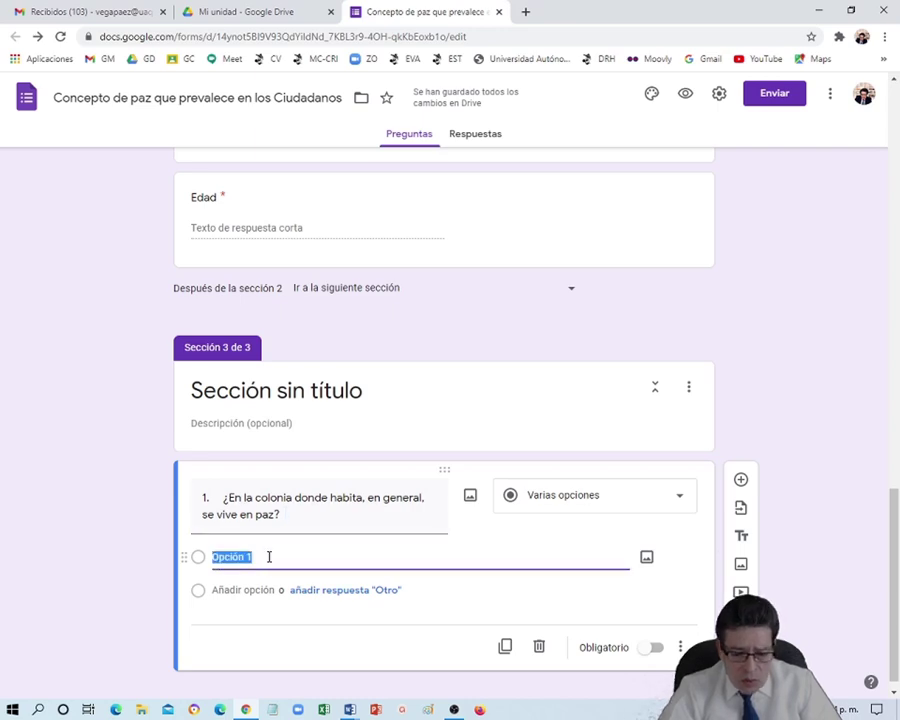
type("Sí")
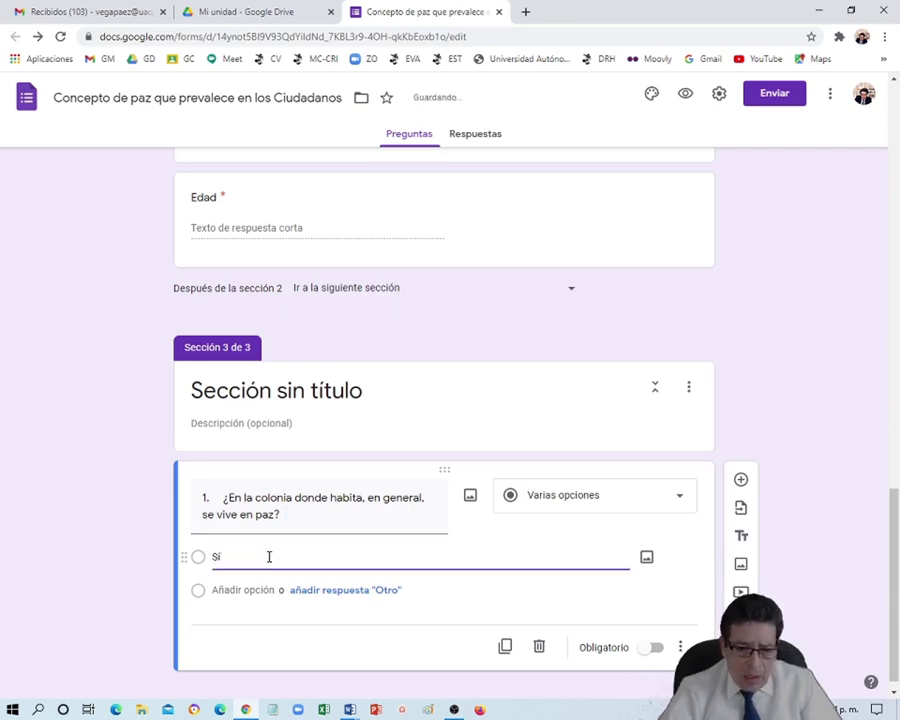
left_click(258, 546)
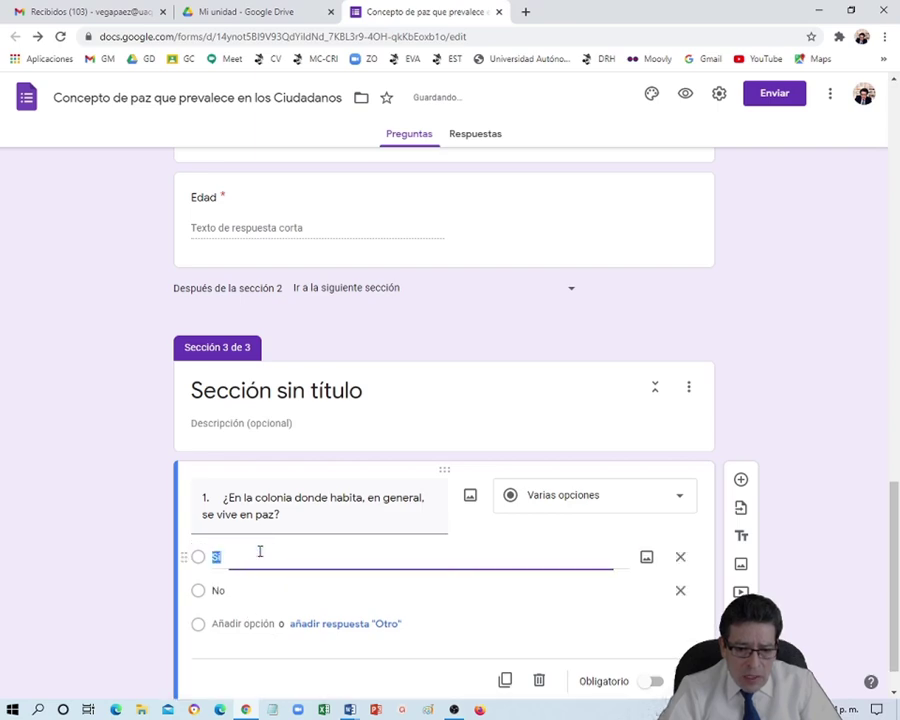
scroll(500, 598, "down", 1)
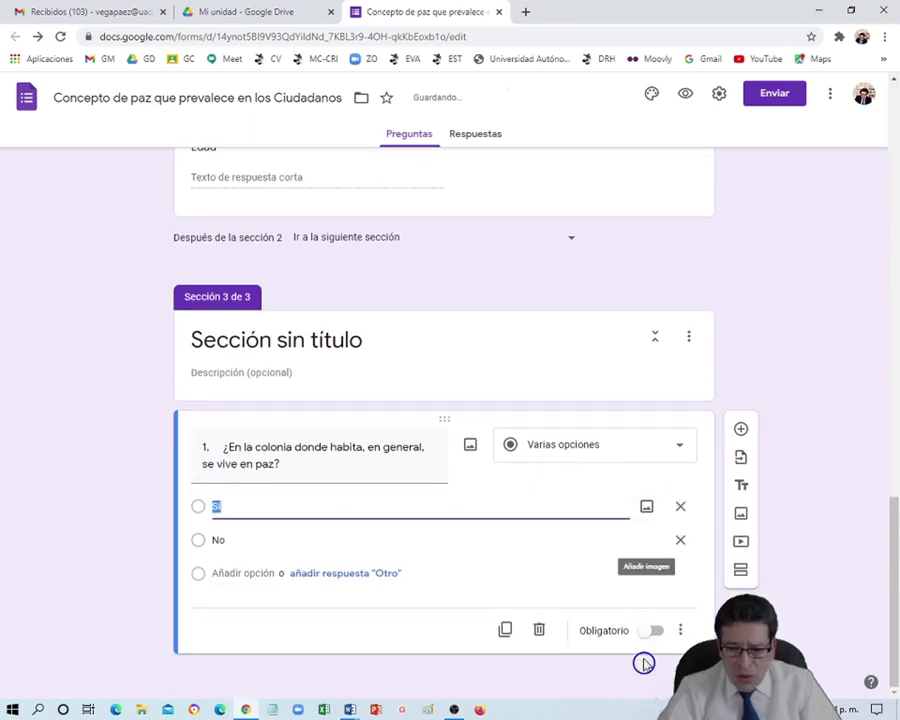
left_click(649, 634)
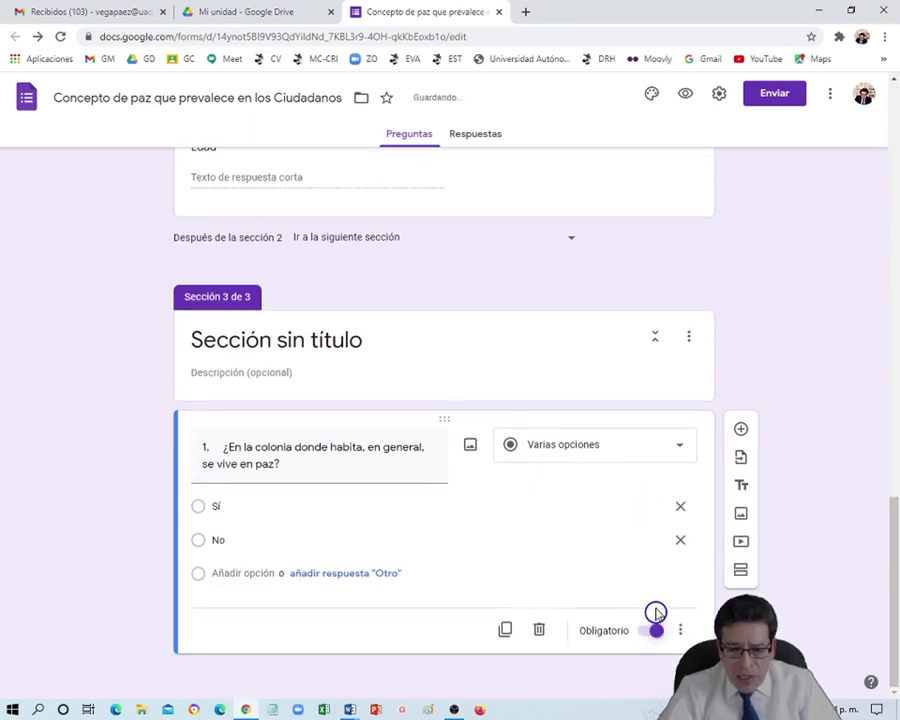
Copy the text of question 2 from the Cuestionario Concepto de Paz Word document and return to the form
left_click(349, 710)
left_click(269, 666)
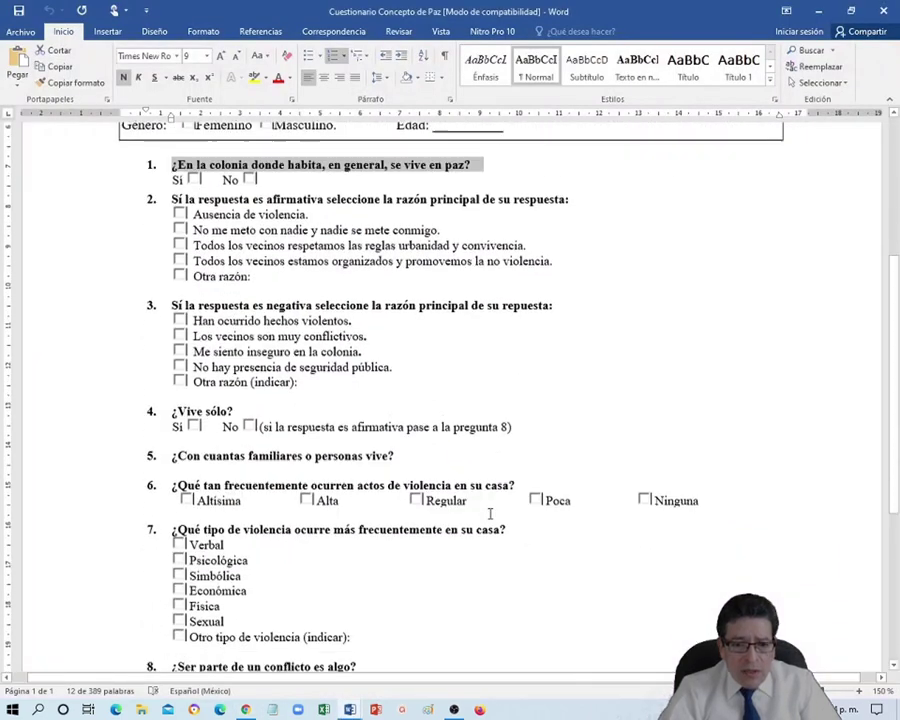
scroll(490, 514, "down", 1)
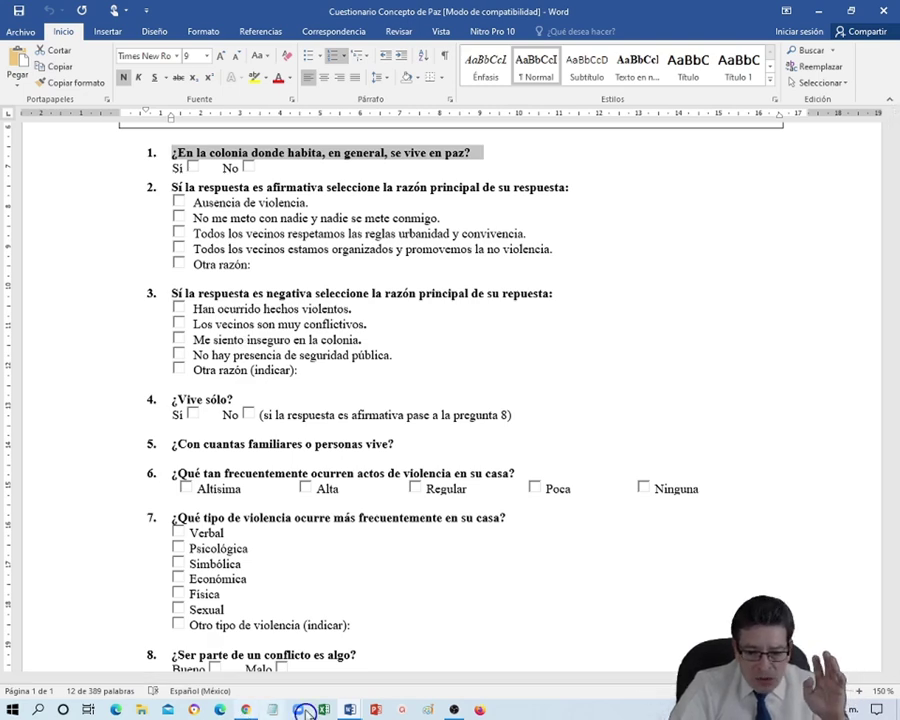
left_click(218, 218)
left_click(194, 203, "shift")
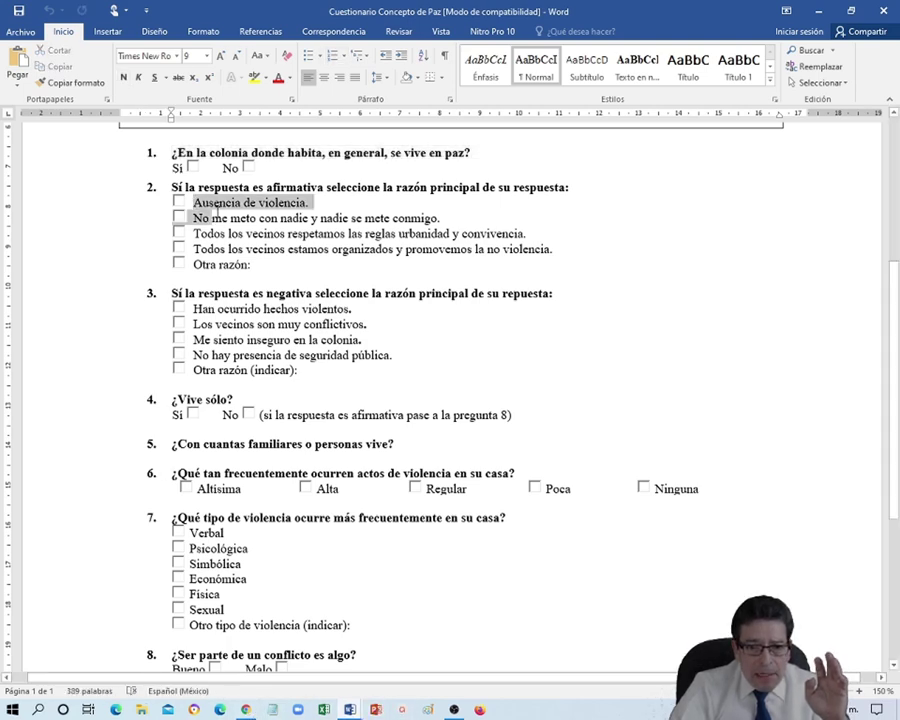
key("End")
left_click_drag(573, 186, 176, 187)
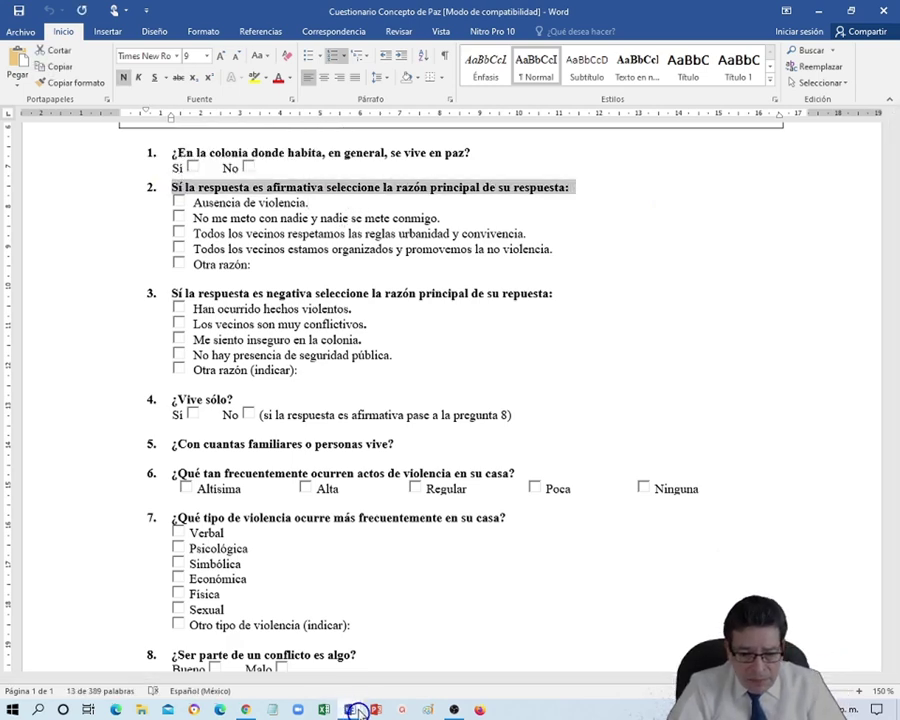
left_click(248, 710)
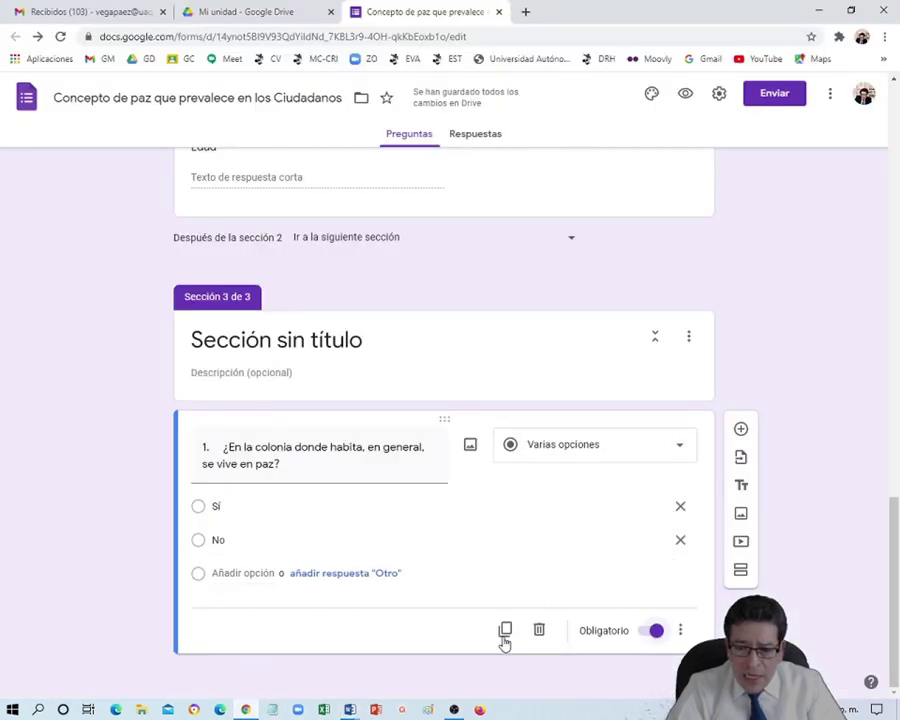
Add a new section after question 1 with a question titled "2. Sí la respuesta es afirmativa seleccione la razón principal de su respuesta:"
left_click(743, 577)
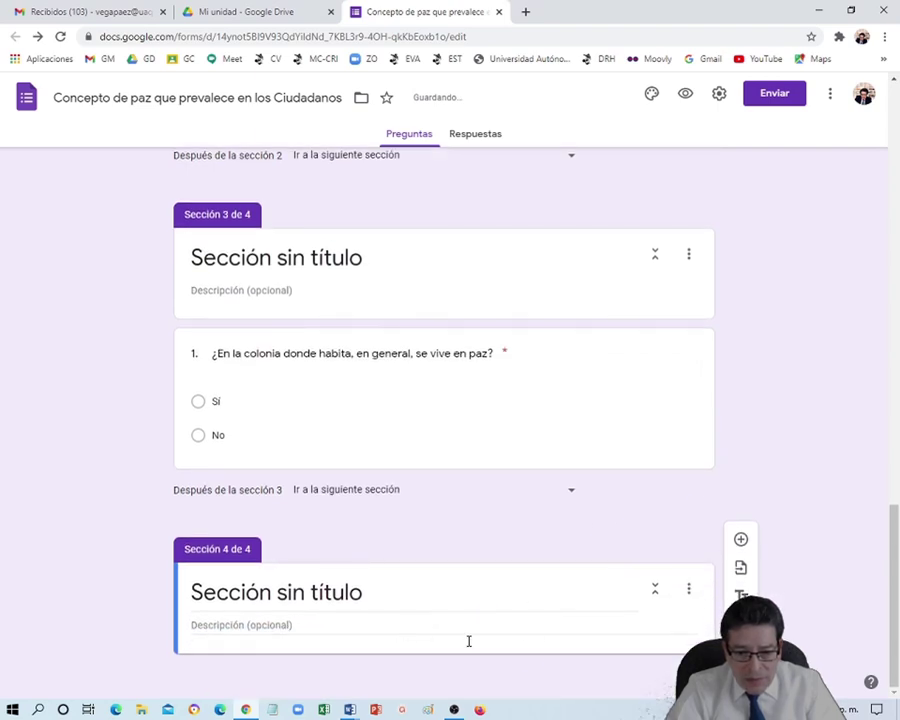
left_click(741, 539)
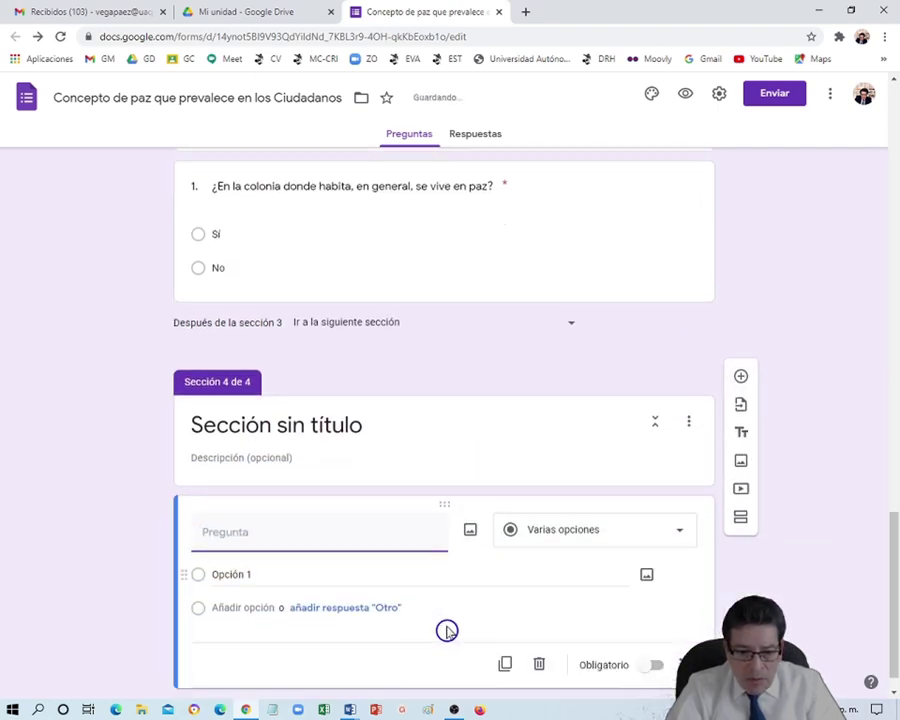
type("2. Si la respuesta es afirmativa seleccione la razón principal de su respuesta:")
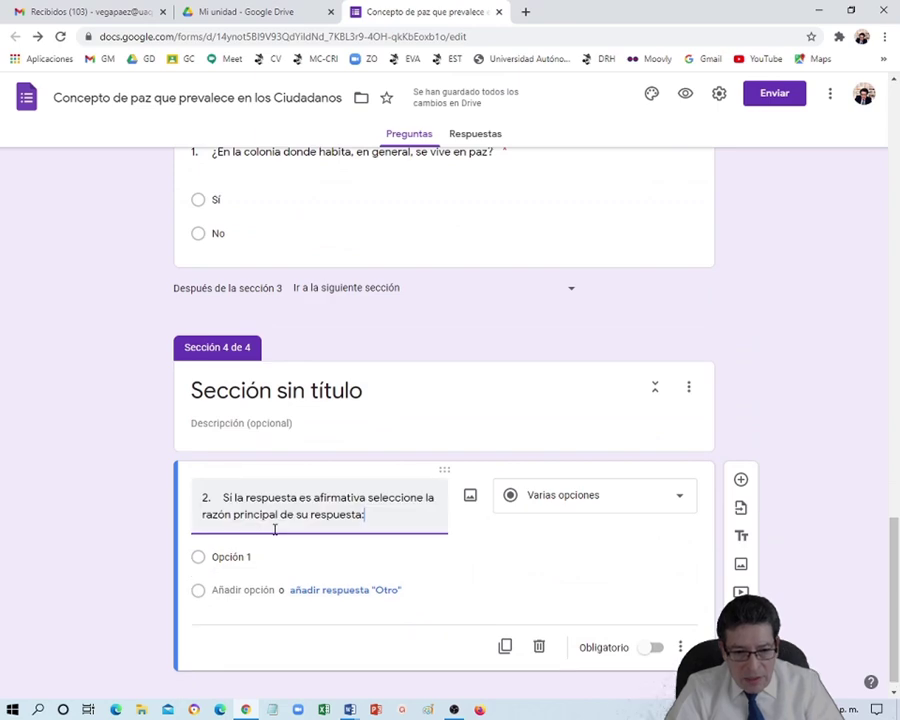
Shorten the title of question 2 to "2. Seleccione la razón principal de su respuesta:"
left_click_drag(223, 497, 368, 504)
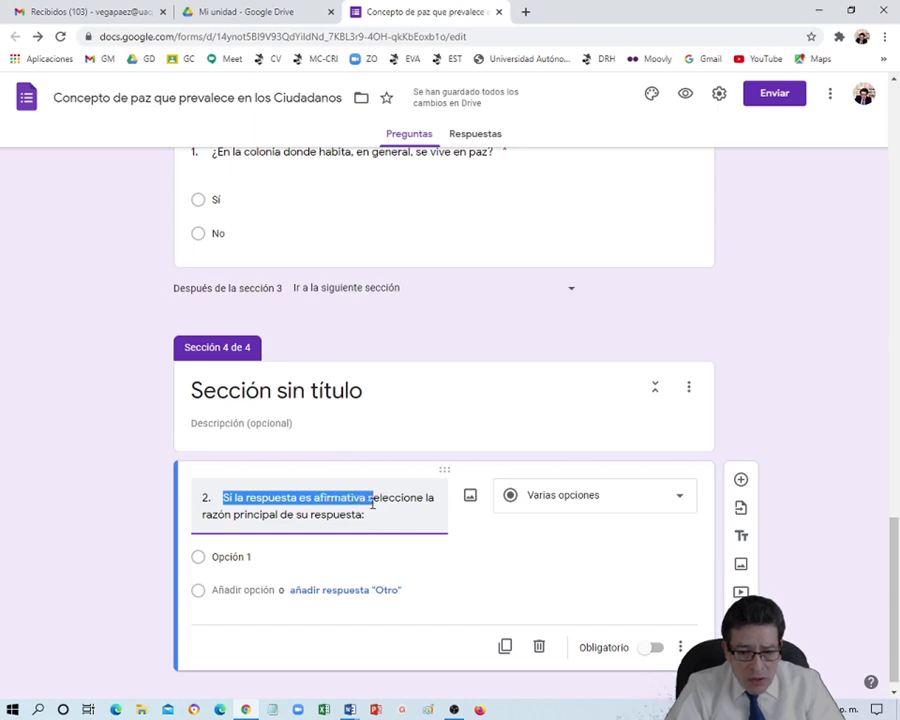
key("BackSpace")
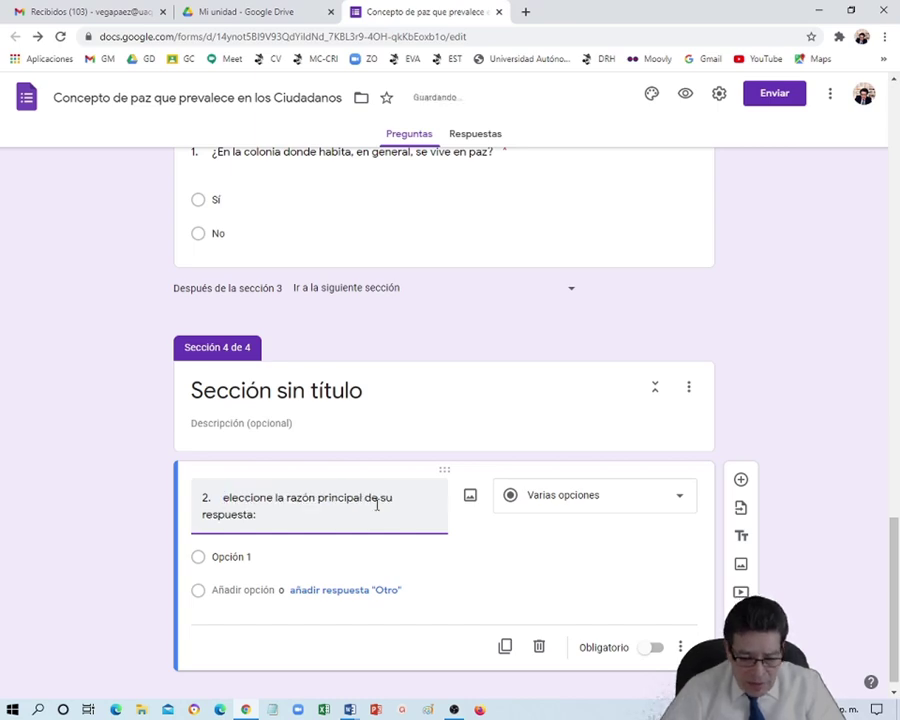
type("S")
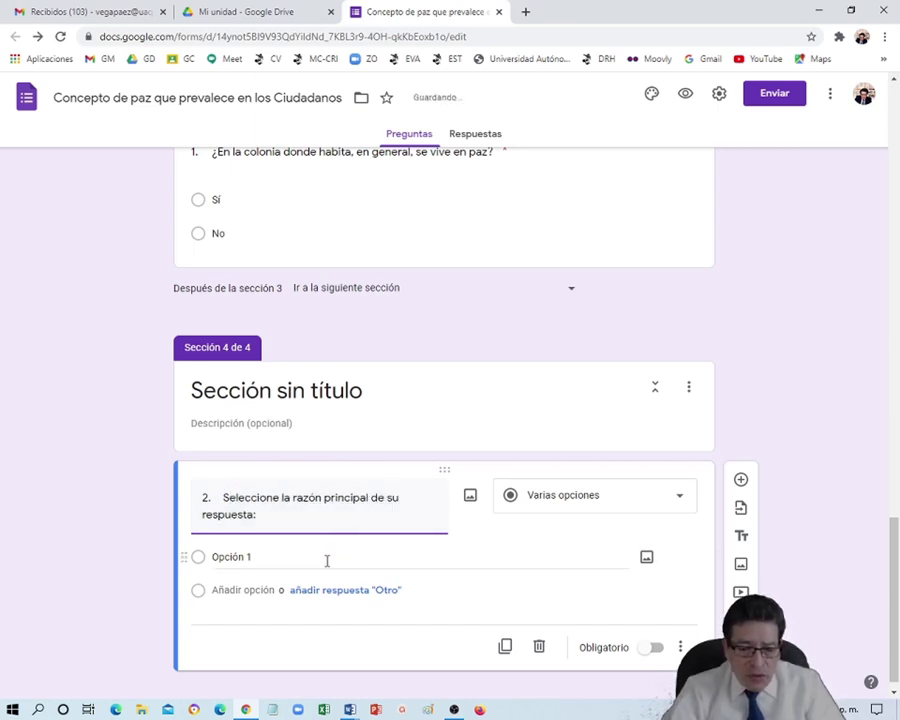
Copy the answers of question 2, "Ausencia de violencia." through "Otra razón:", from the Word document into the question's options in the form
left_click(255, 556)
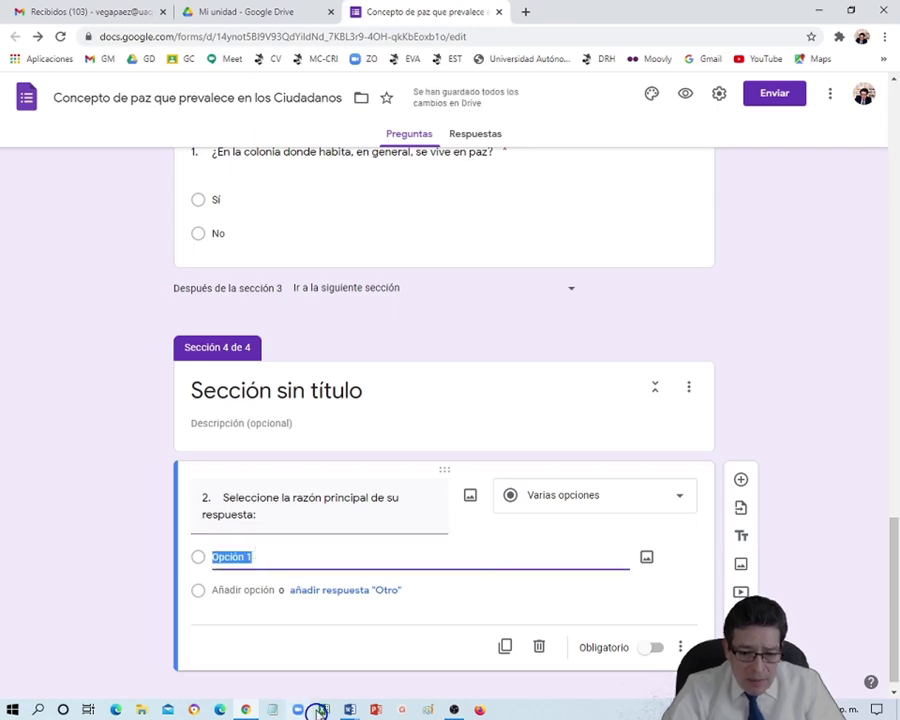
mouse_move(350, 710)
left_click(296, 662)
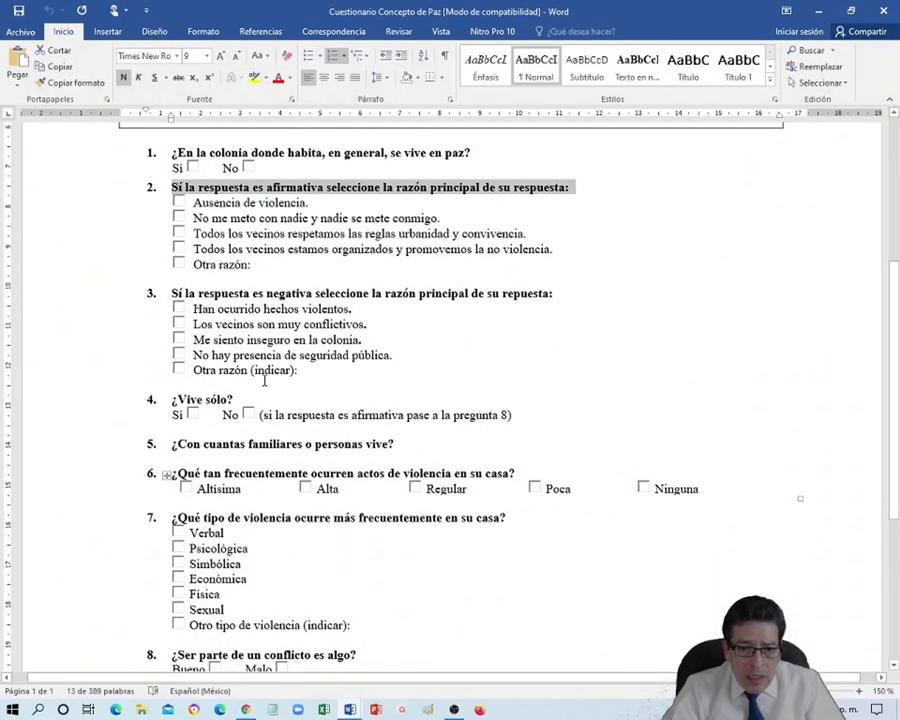
left_click_drag(188, 203, 255, 265)
key("ctrl+c")
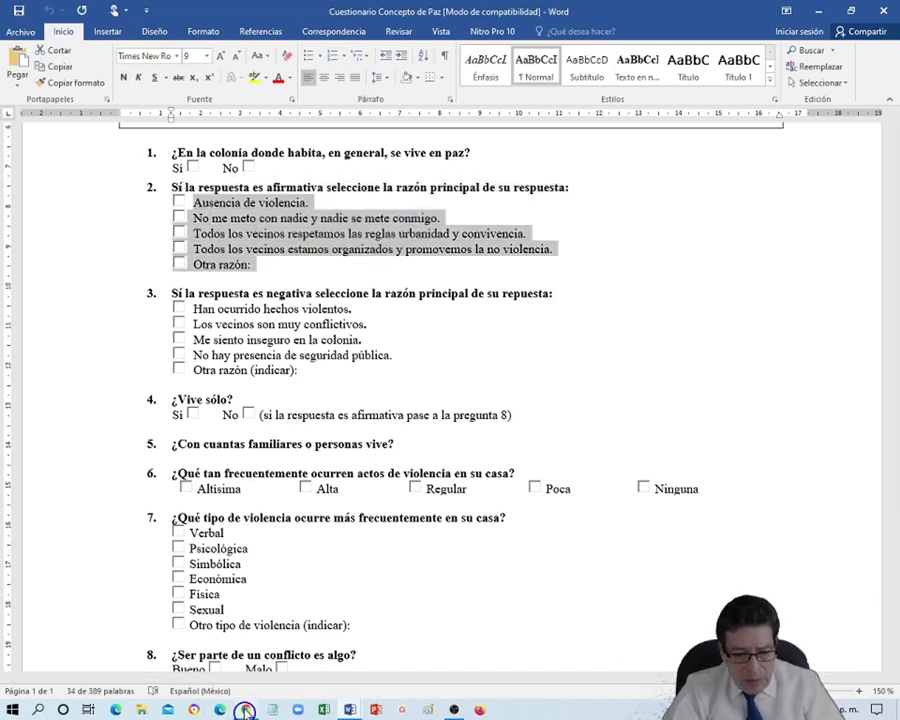
key("alt+Tab")
key("ctrl+v")
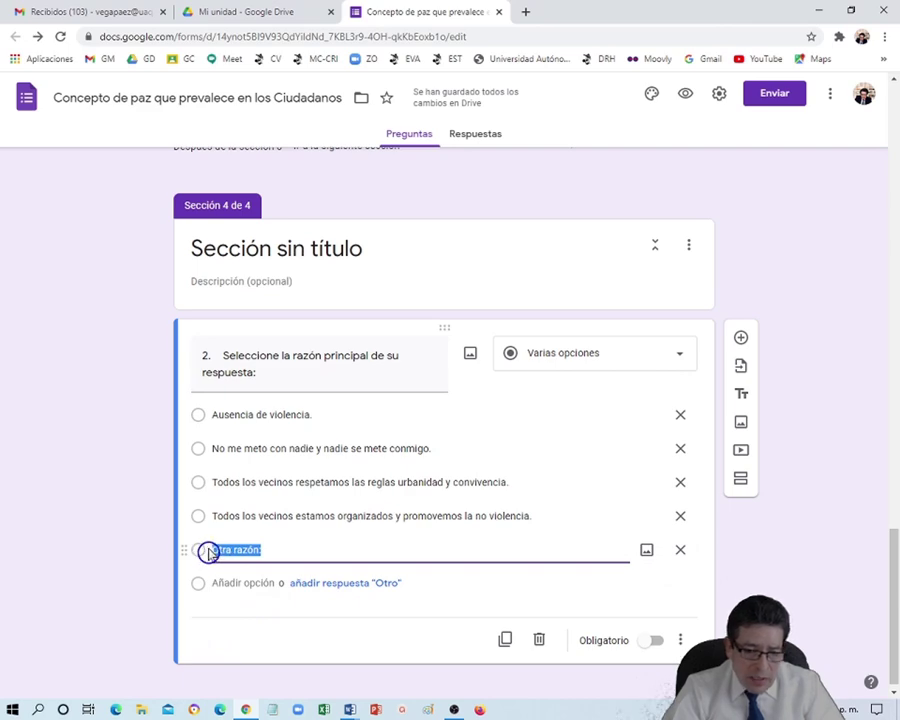
Replace the "Otra razón:" option of question 2 with the built-in "Otro" answer and make the question required
left_click(681, 553)
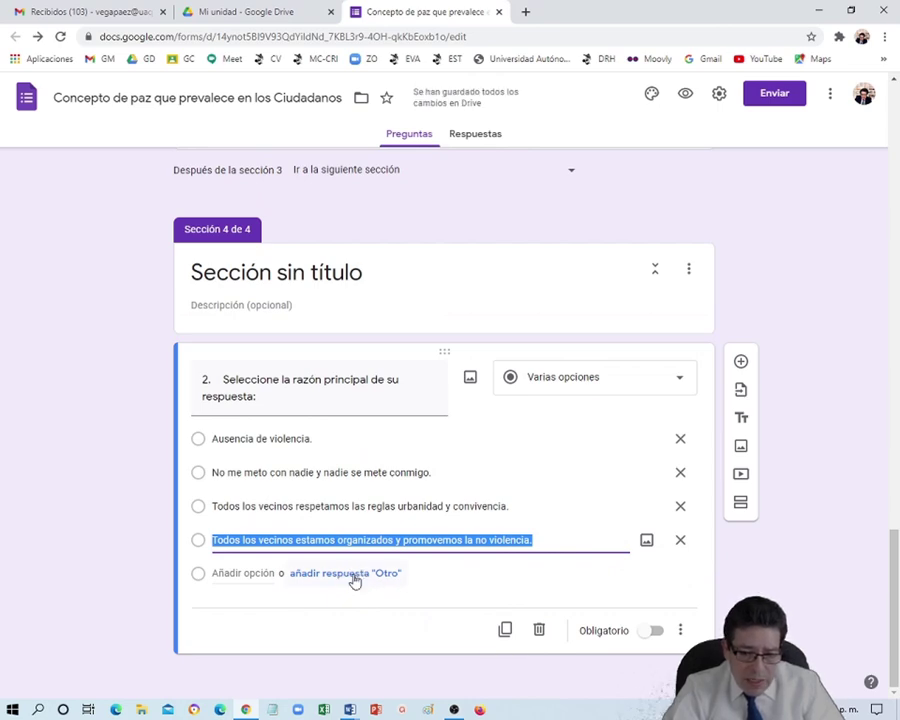
left_click(394, 576)
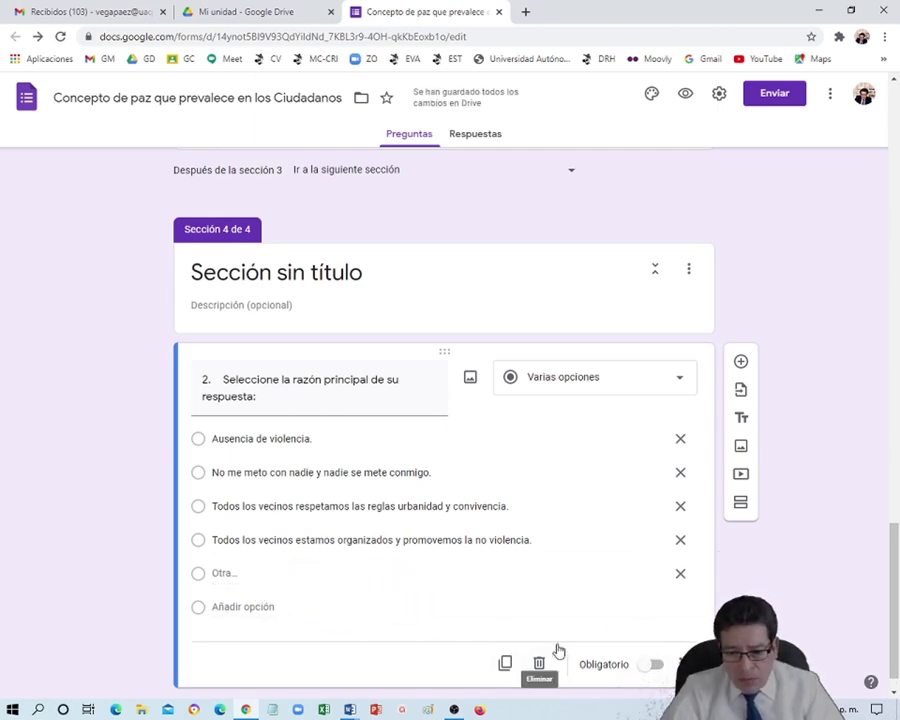
left_click(648, 668)
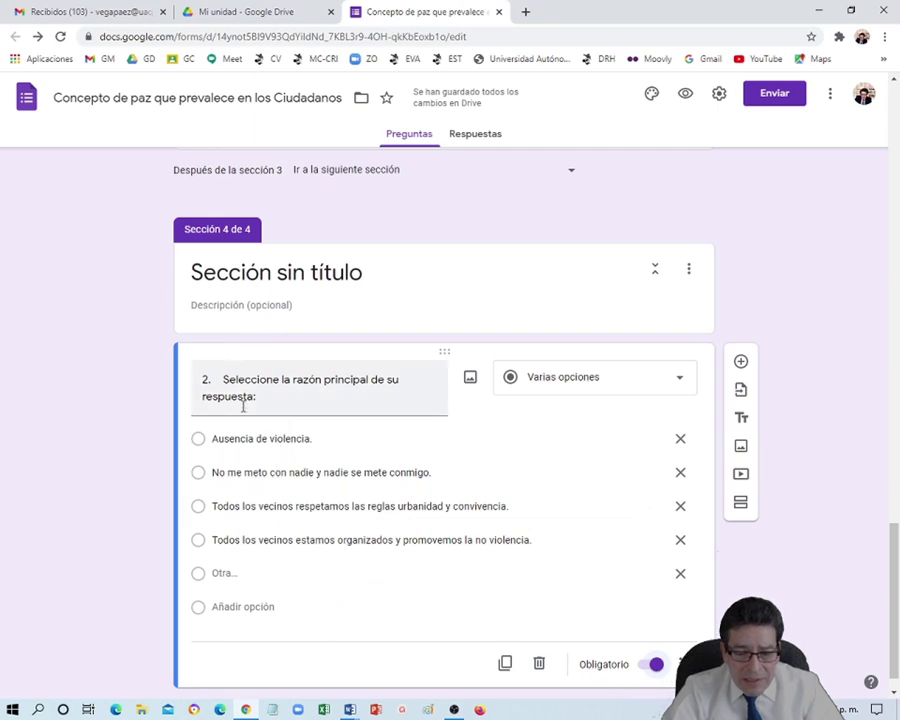
Turn on "Ir a la sección según la respuesta" for question 1
scroll(248, 400, "up", 2)
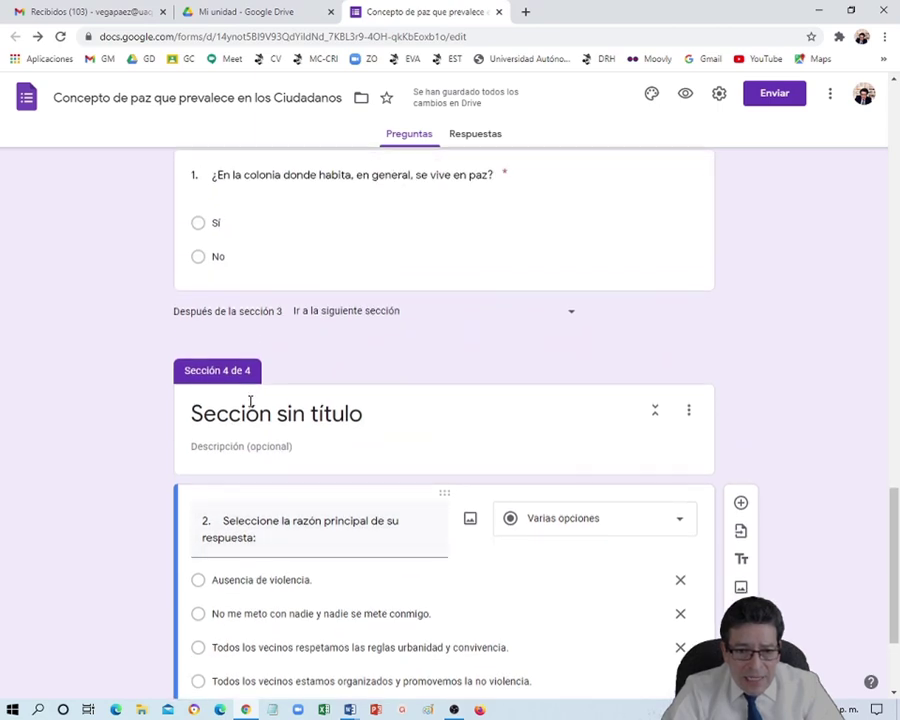
left_click(275, 230)
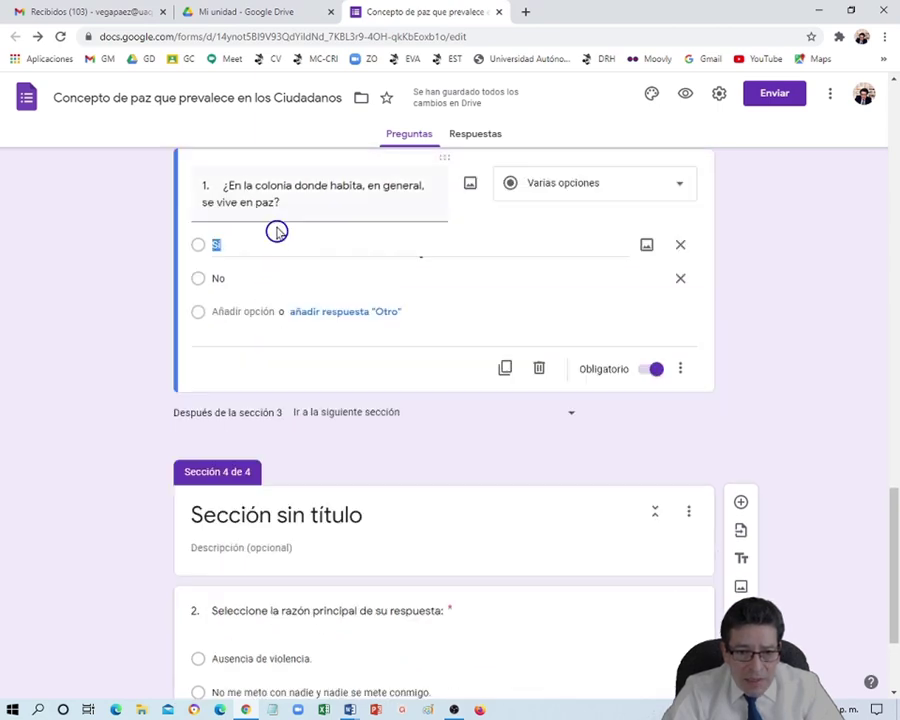
left_click(682, 375)
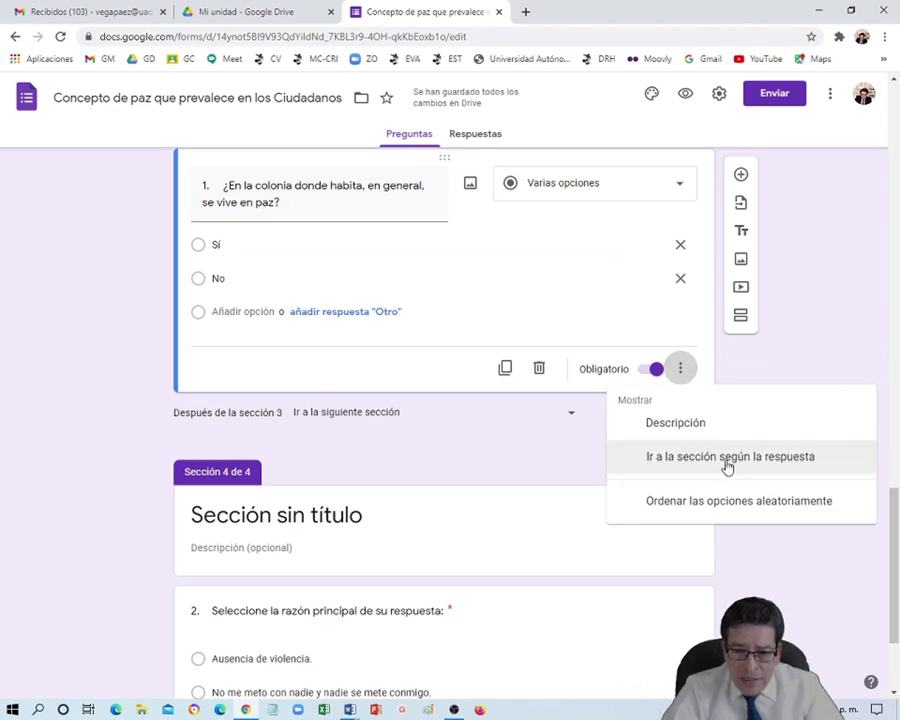
left_click(728, 457)
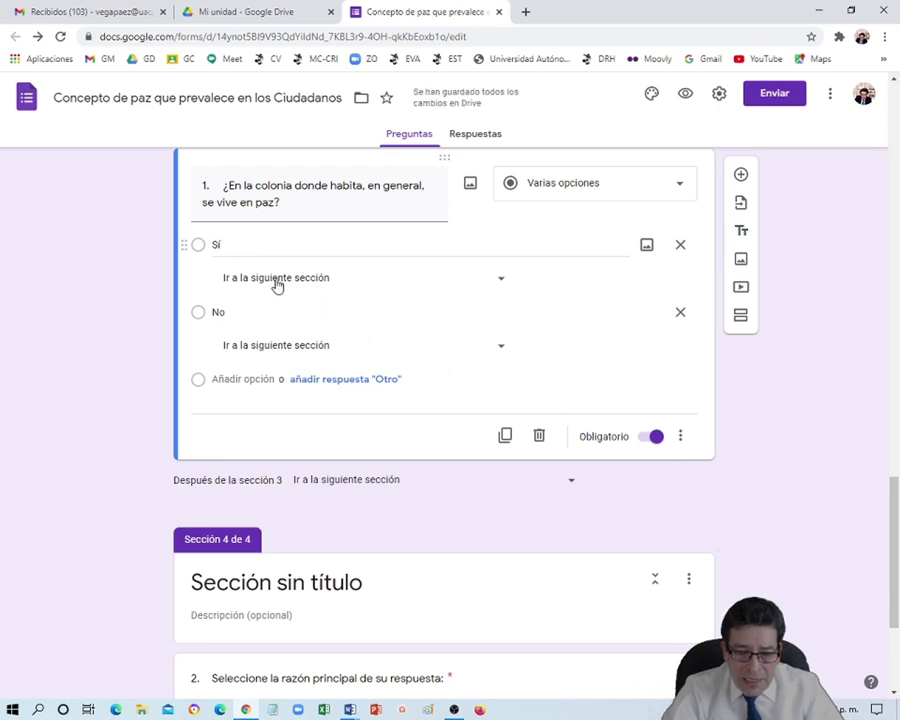
Add a new untitled section after question 2
scroll(450, 380, "down", 2)
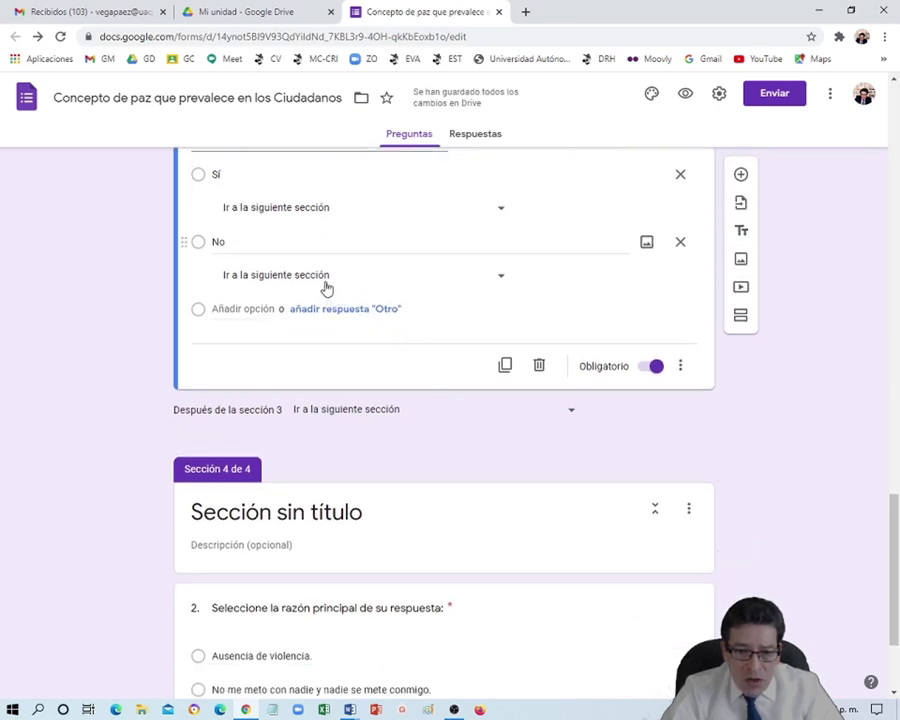
scroll(325, 290, "down", 2)
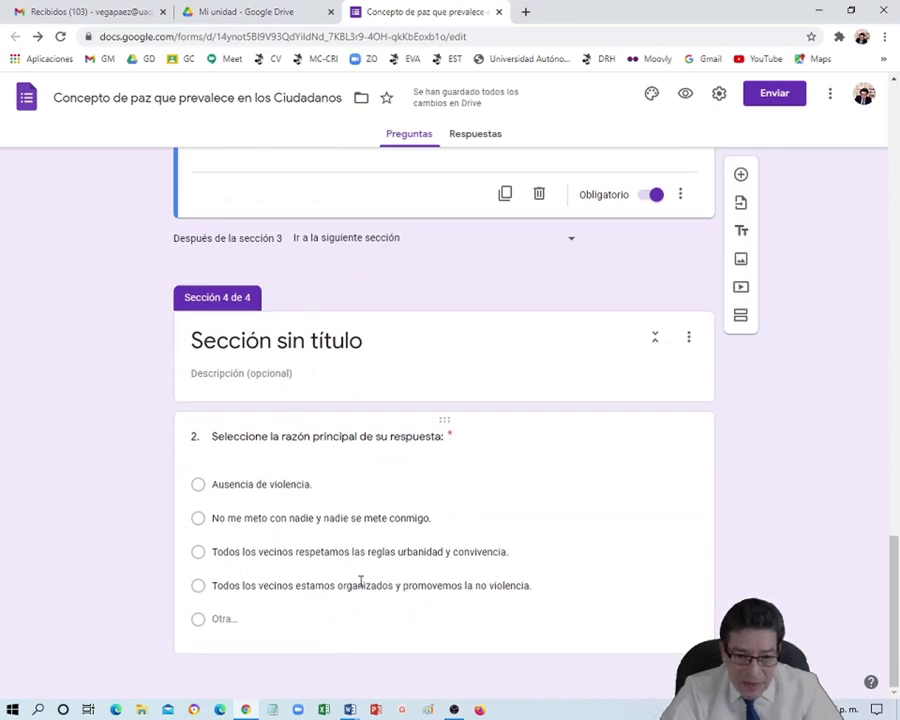
scroll(386, 546, "up", 2)
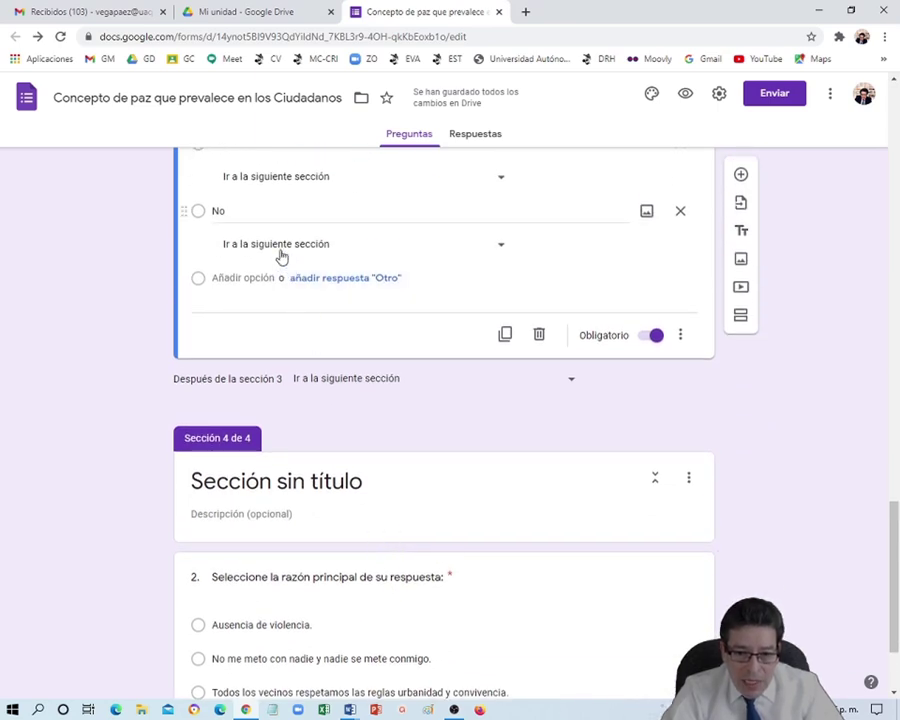
scroll(647, 606, "down", 2)
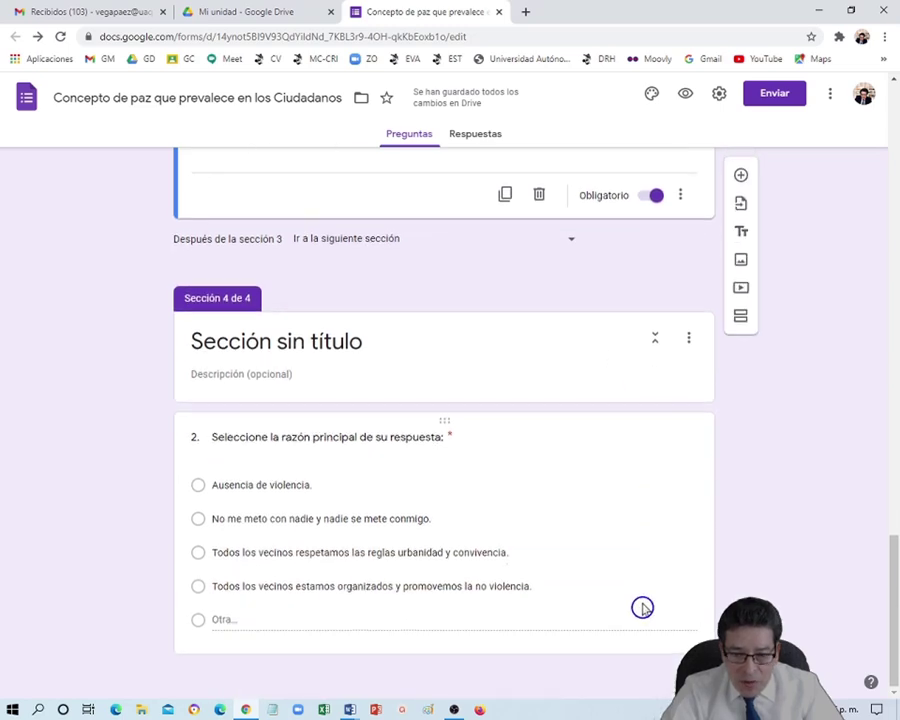
scroll(641, 604, "up", 2)
scroll(664, 408, "down", 2)
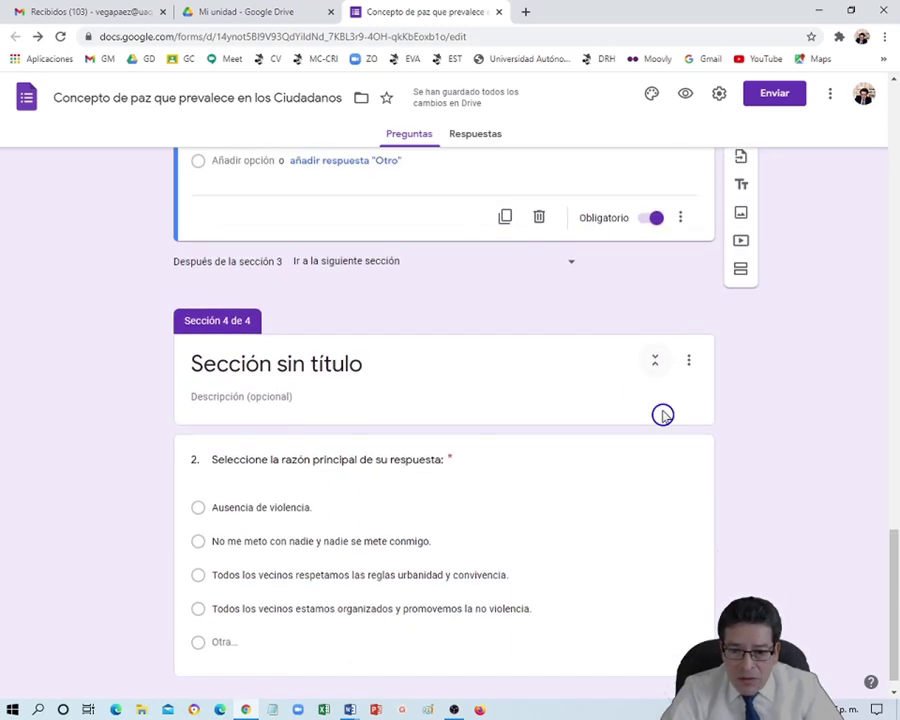
left_click(695, 627)
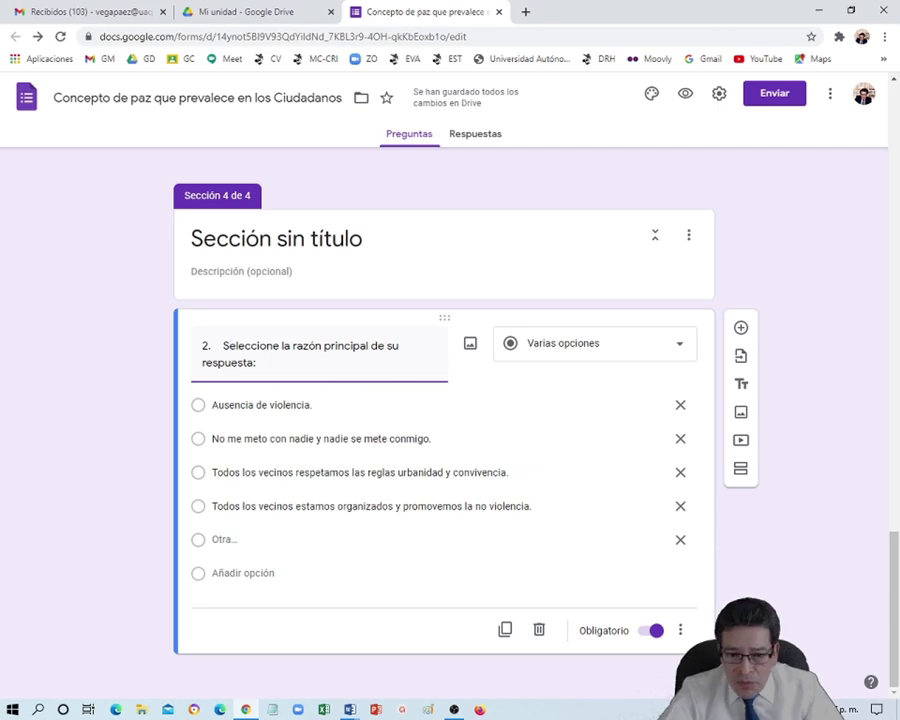
left_click(741, 470)
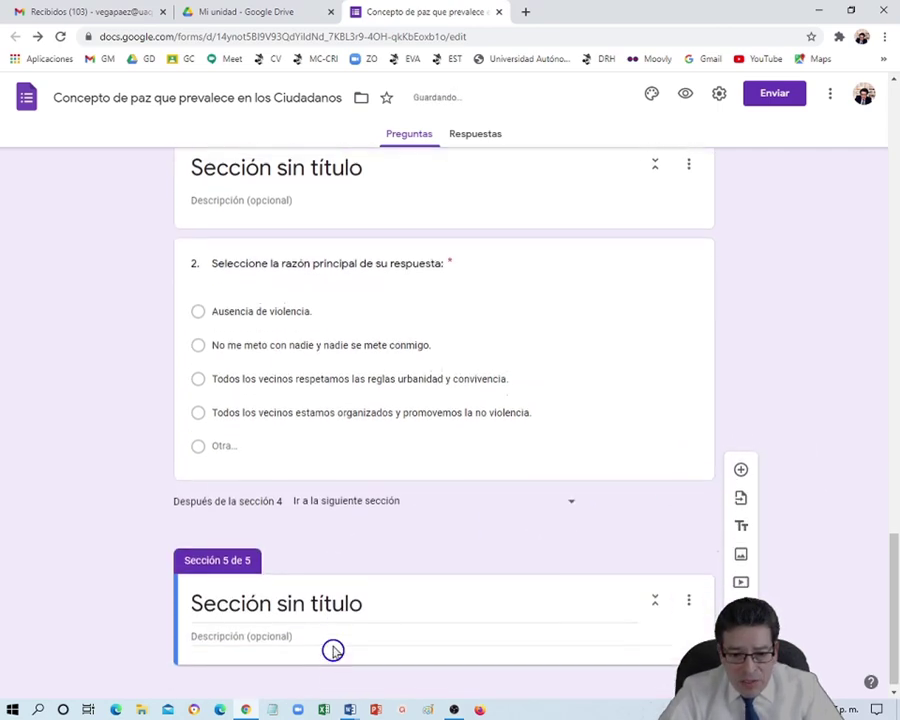
scroll(330, 645, "up", 1)
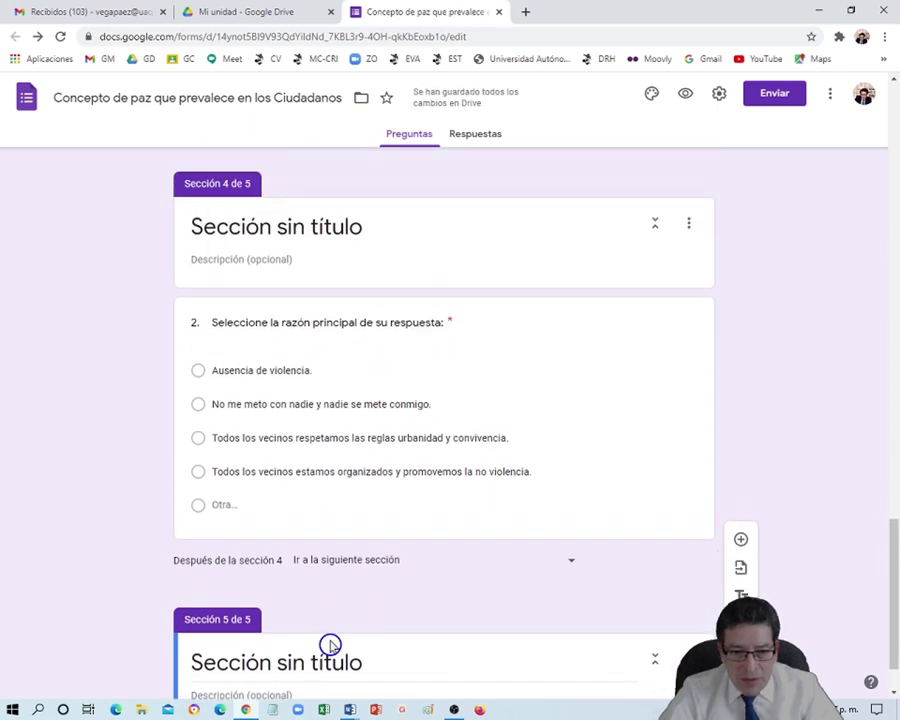
Switch to the Word questionnaire and copy question 3's answers from "Han ocurrido hechos violentos." through "No hay presencia de seguridad pública"
scroll(300, 528, "up", 1)
scroll(268, 402, "down", 3)
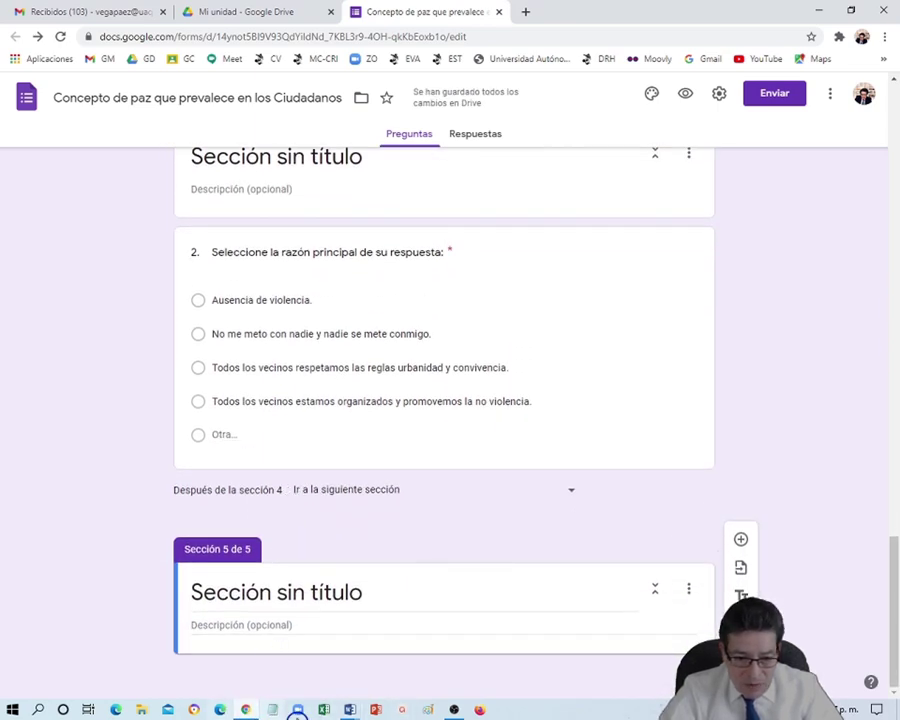
left_click(350, 709)
left_click(296, 670)
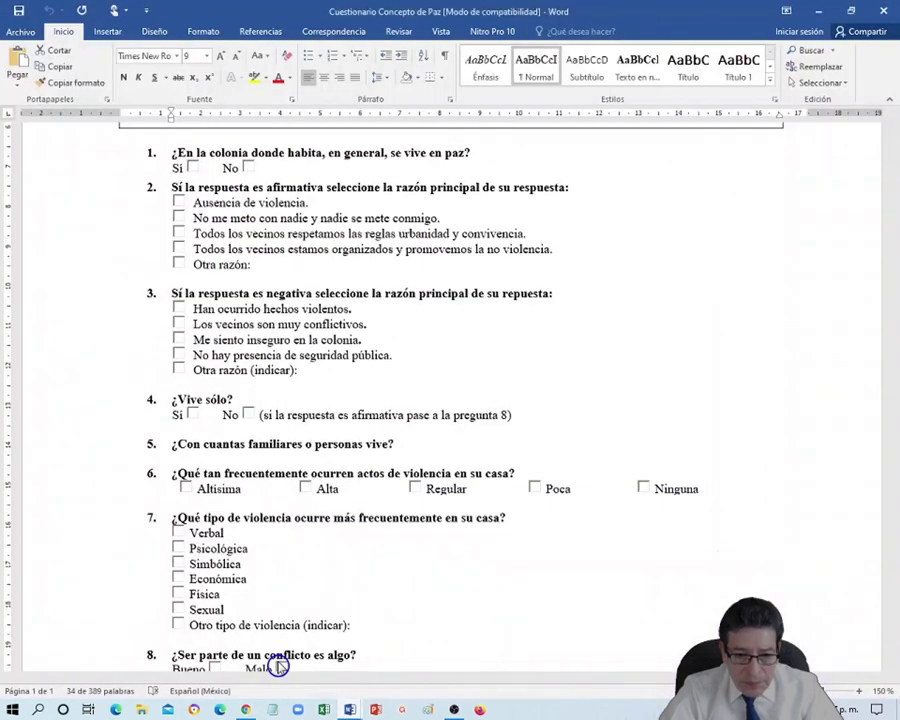
left_click_drag(193, 310, 287, 368)
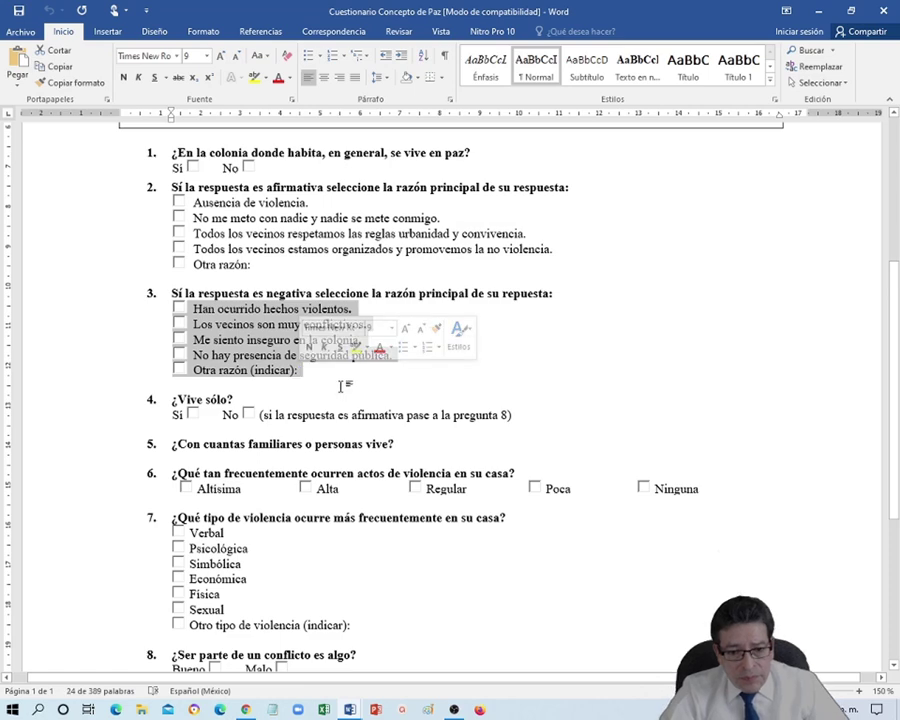
left_click(345, 382)
left_click_drag(392, 355, 176, 304)
key("ctrl+c")
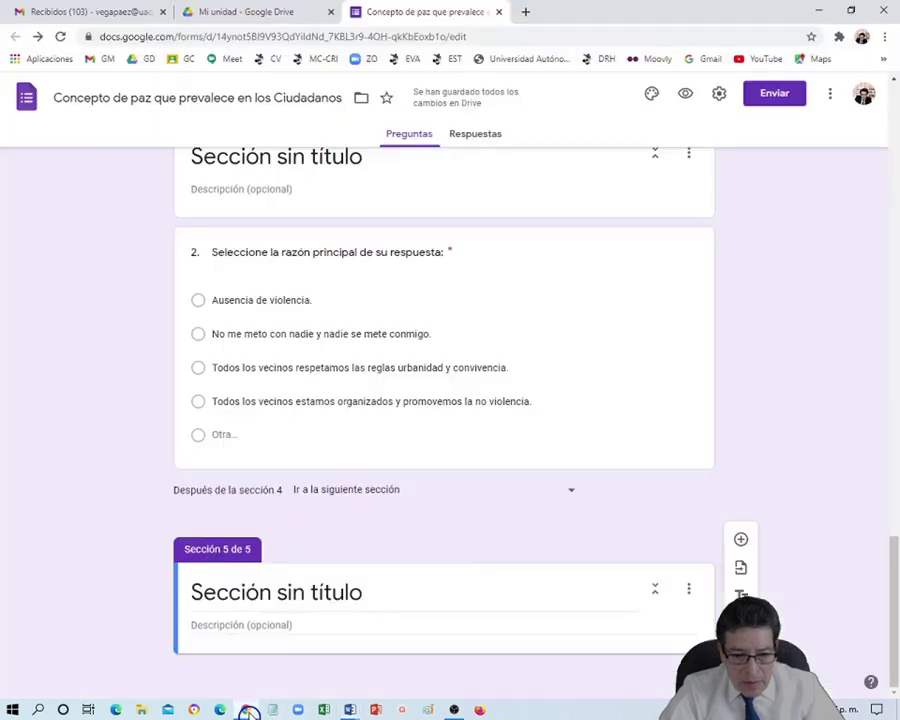
Back in the Google Forms questionnaire, add a question to section 5 and paste the four copied answers as its options
left_click(246, 710)
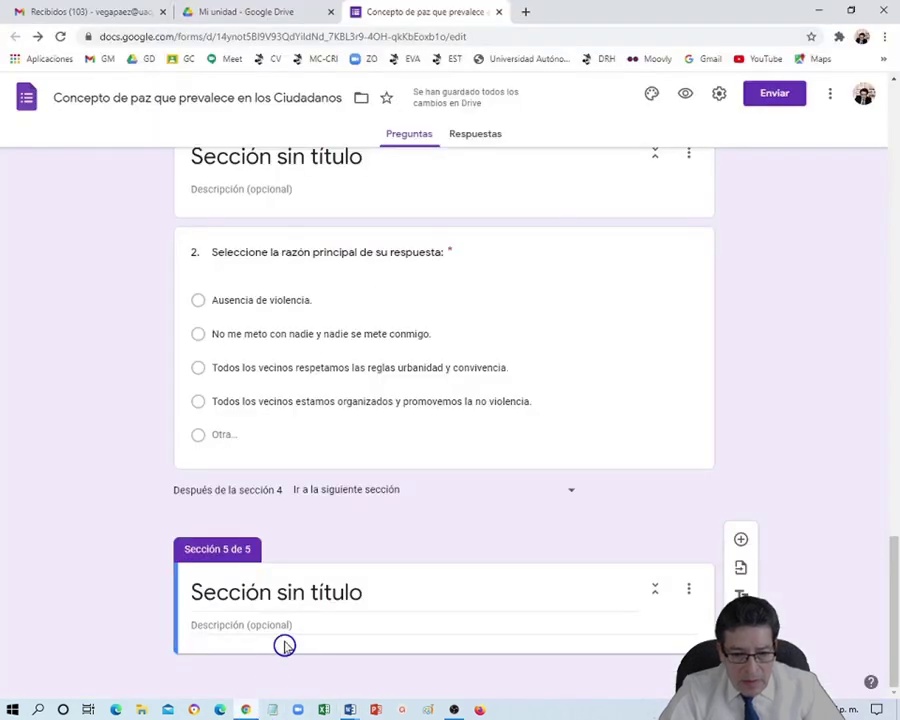
left_click(740, 539)
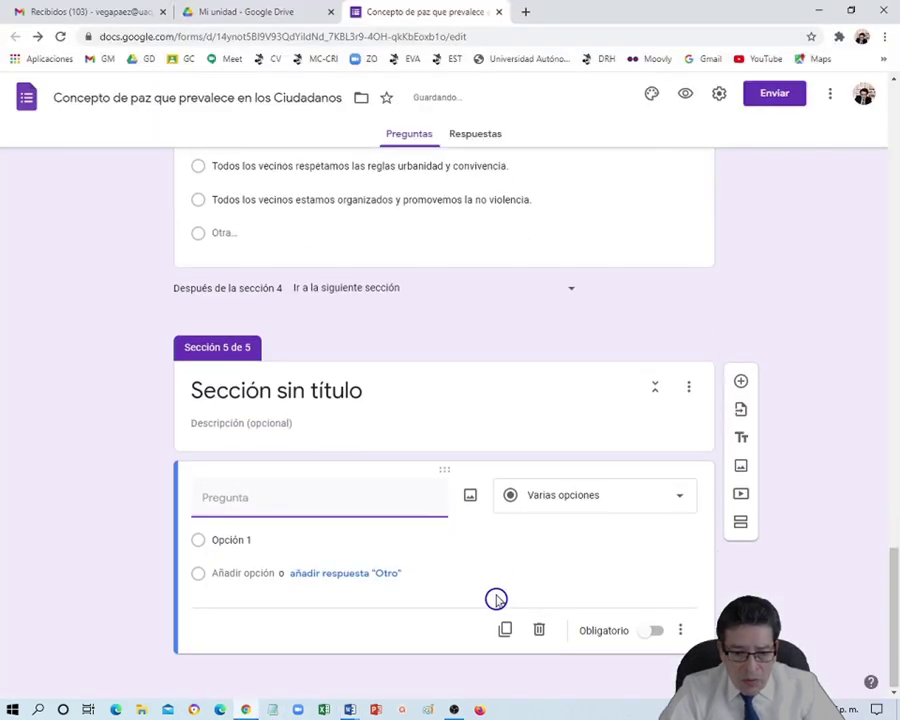
left_click(233, 541)
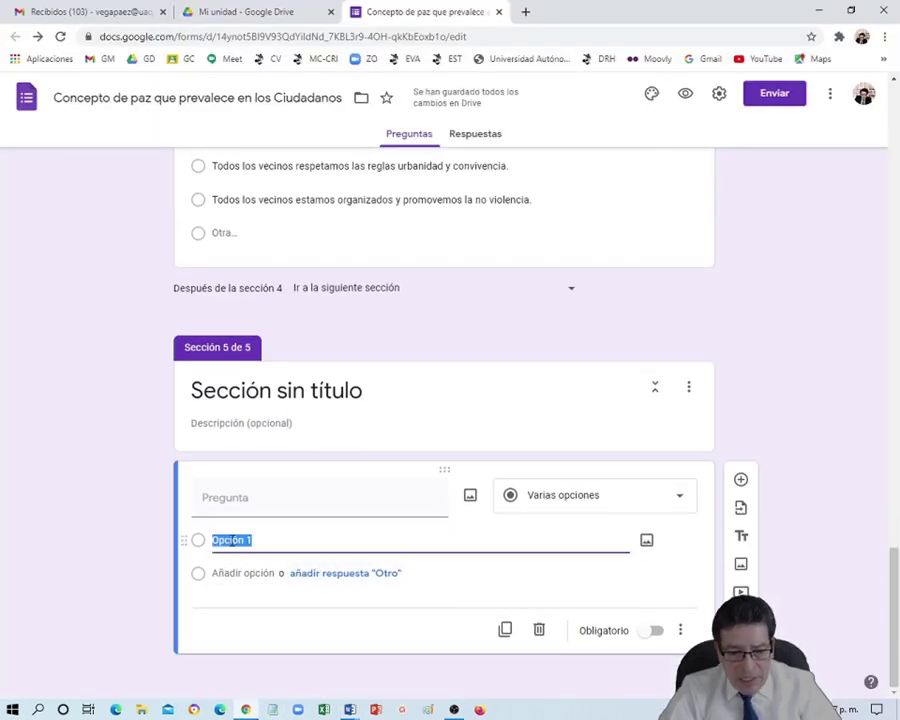
key("ctrl+v")
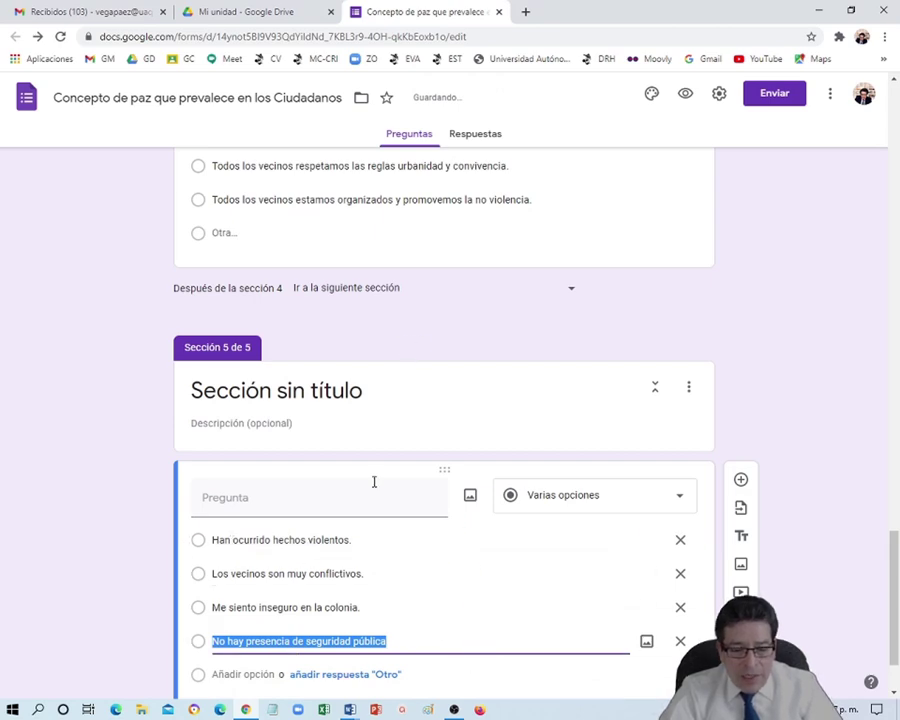
Copy the heading of question 3 from the Word questionnaire into the new question's title, numbered "3."
mouse_move(352, 710)
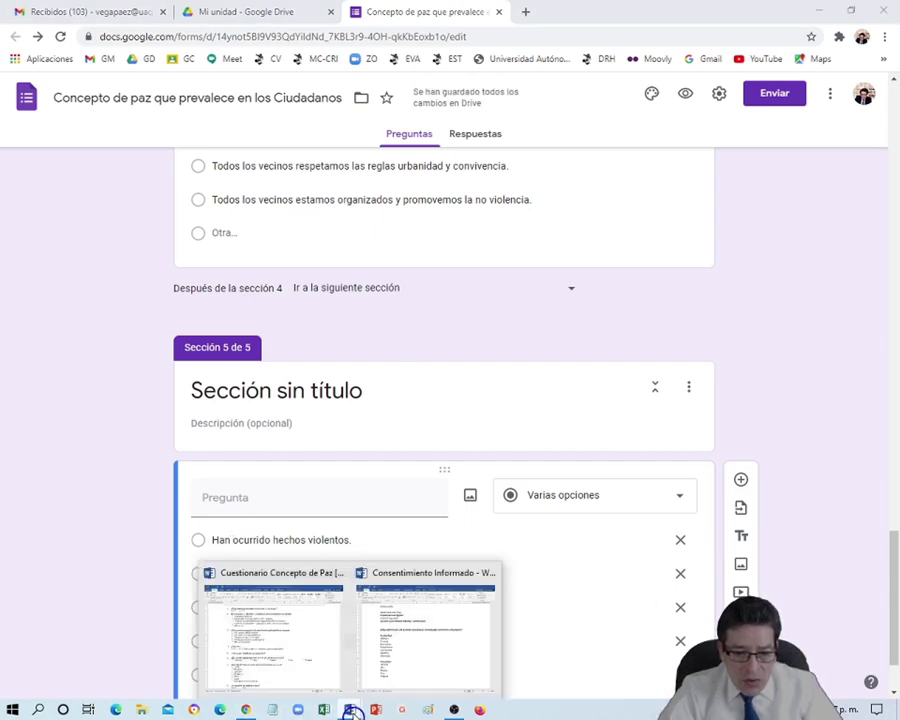
left_click(296, 664)
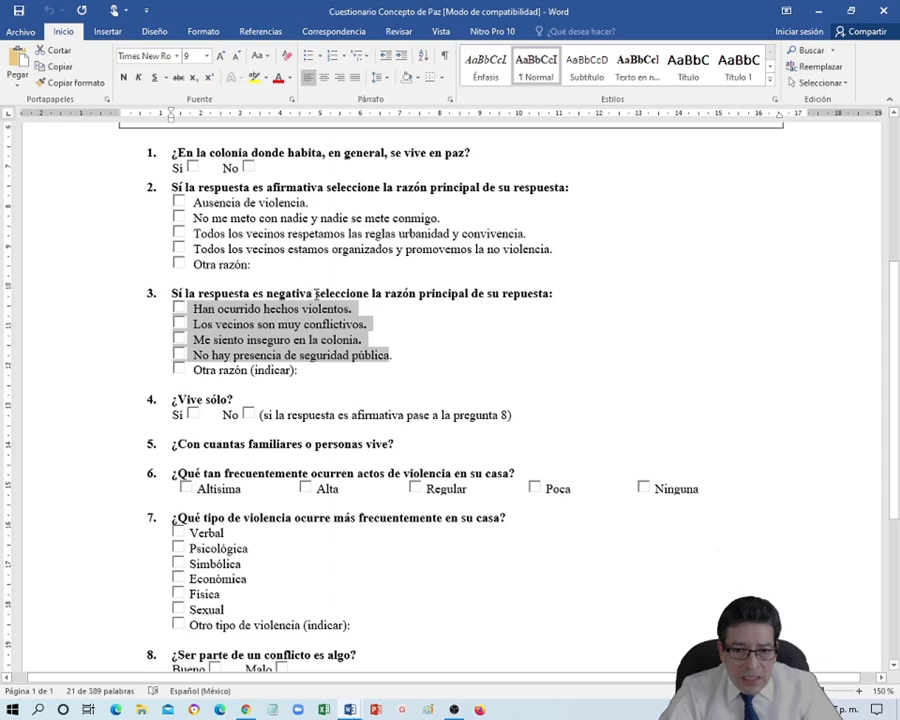
left_click_drag(316, 293, 152, 293)
left_click(556, 293)
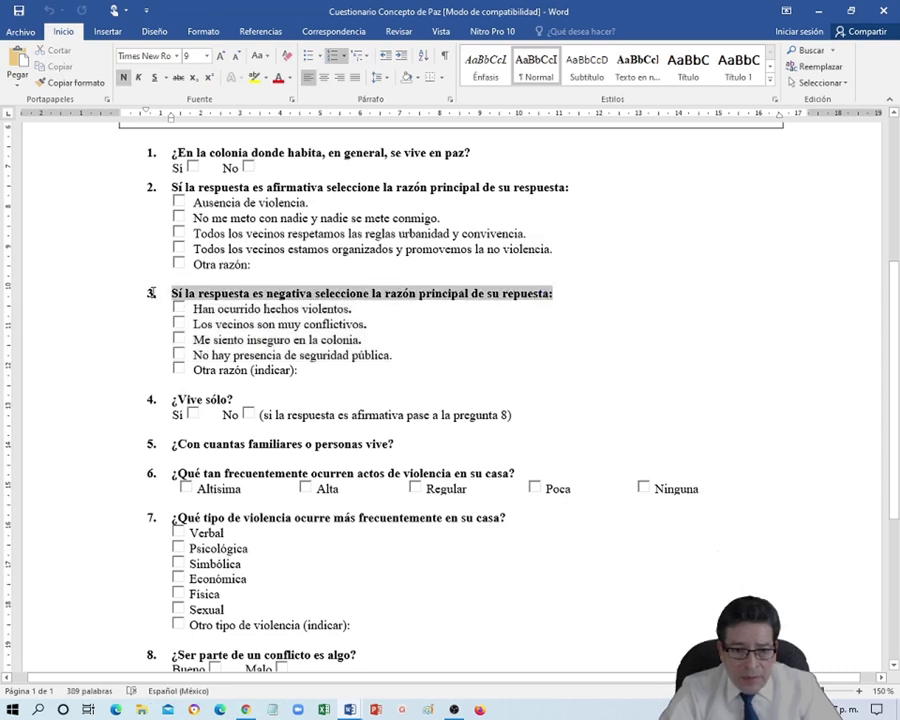
left_click(252, 710)
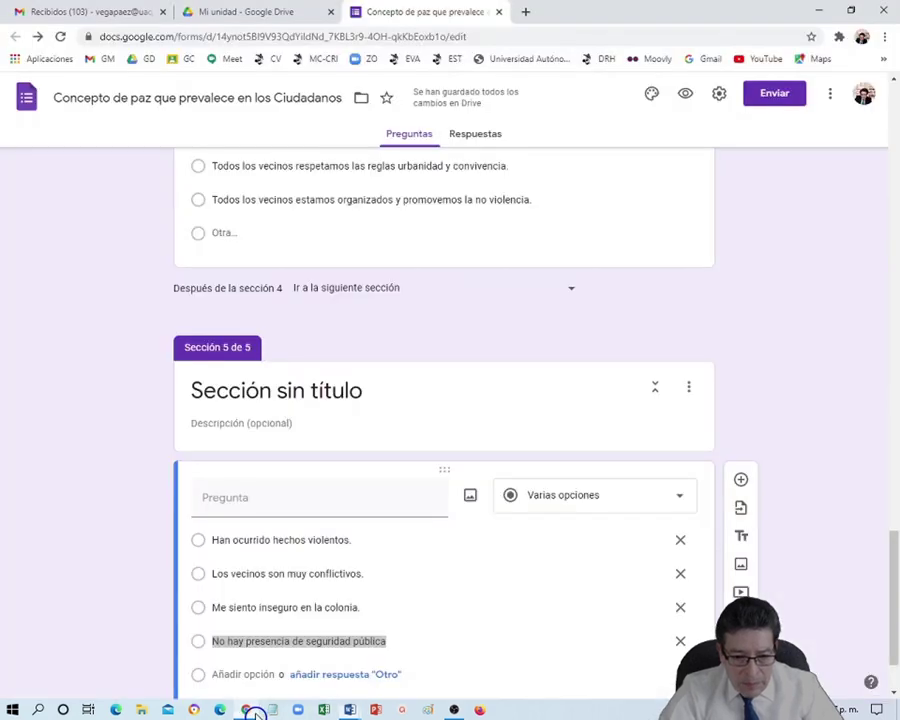
left_click(224, 495)
type("3. Si la respuesta es negativa seleccione la razón principal de su repuesta:")
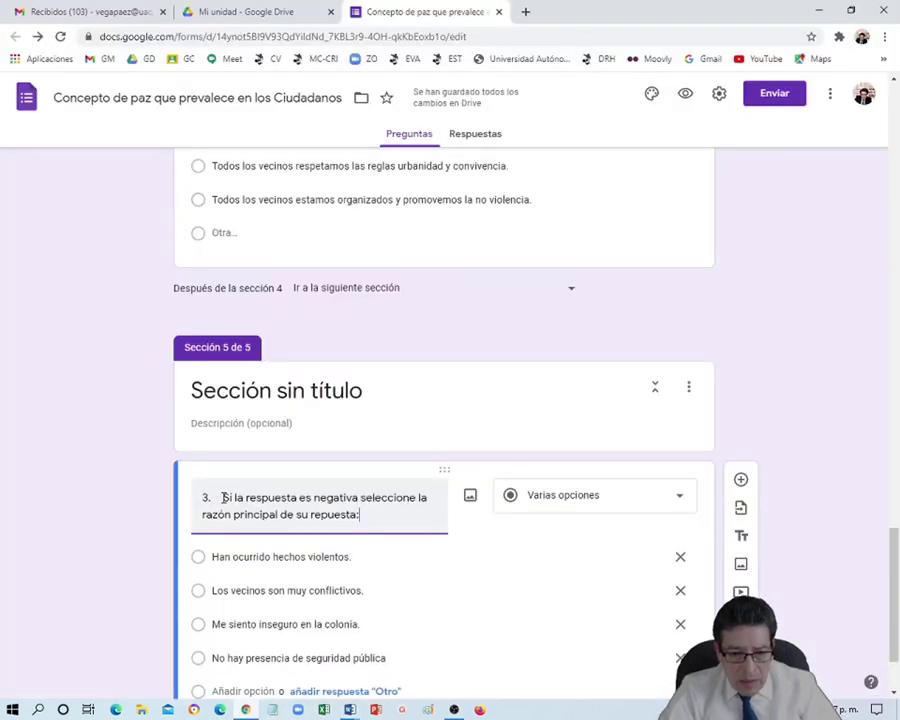
Shorten the title of question 3 to "Seleccione la razón principal de su repuesta:", keeping its number
double_click(224, 497)
key("Delete")
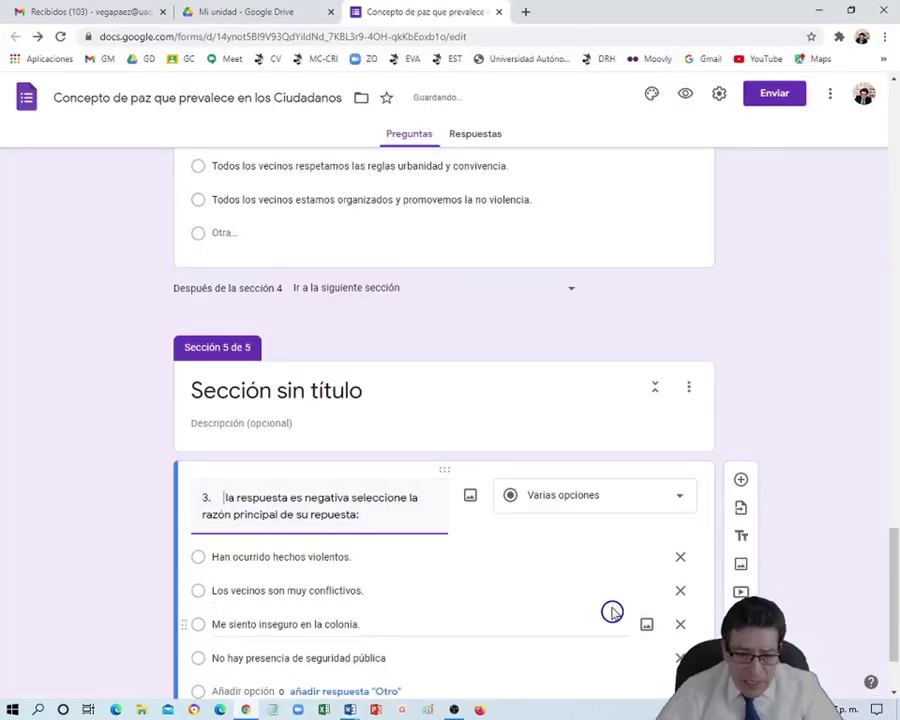
key("Delete")
key("Delete")
key("Delete")
key("Delete")
key("Delete")
key("Delete")
key("Delete")
key("Delete")
key("Delete")
key("Delete")
key("Delete")
key("Delete")
key("Delete")
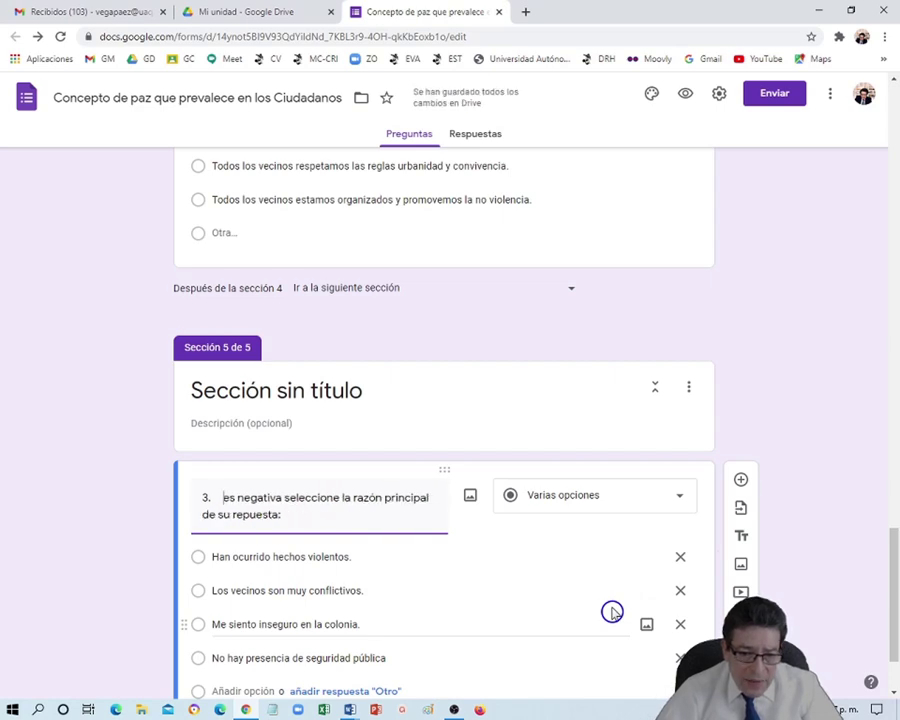
key("Delete")
key("Delete")
key("Delete")
key("Delete")
key("Delete")
key("Delete")
key("Delete")
key("Delete")
key("Delete")
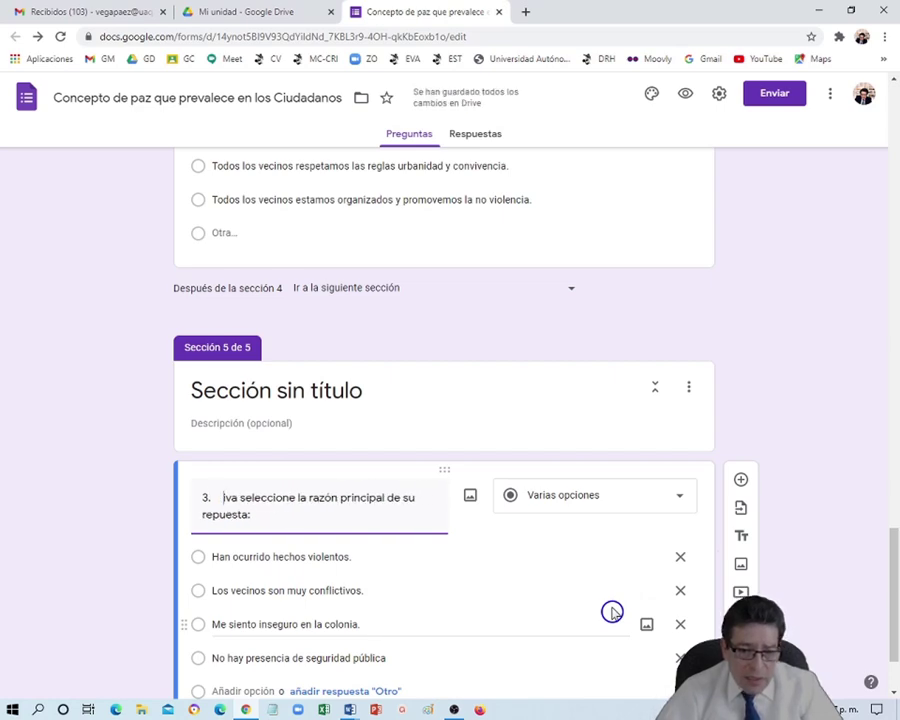
key("Delete")
key("Delete")
key("Delete")
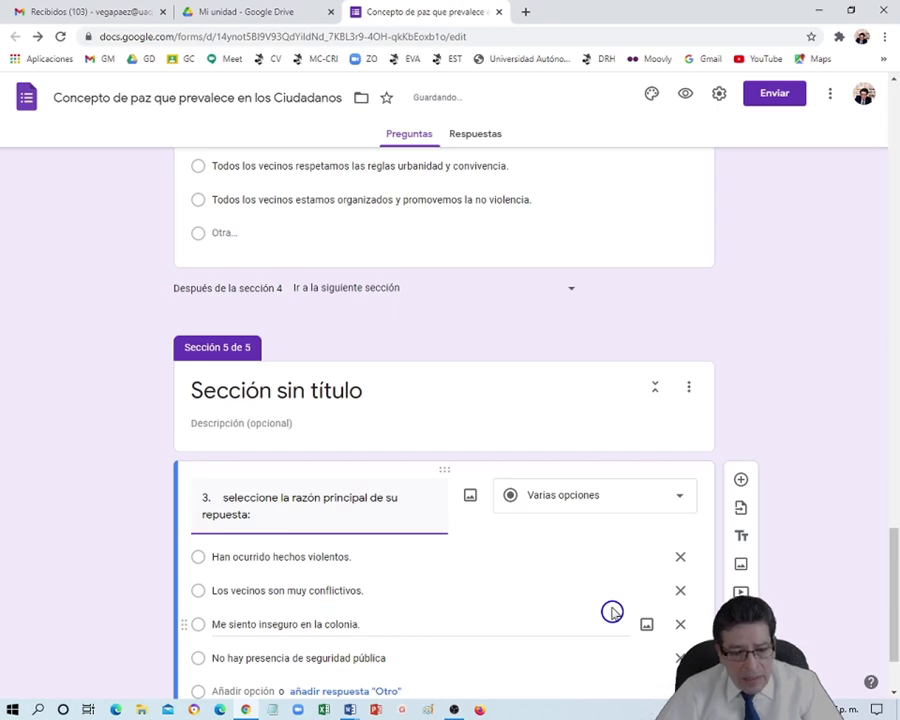
type("S")
key("Delete")
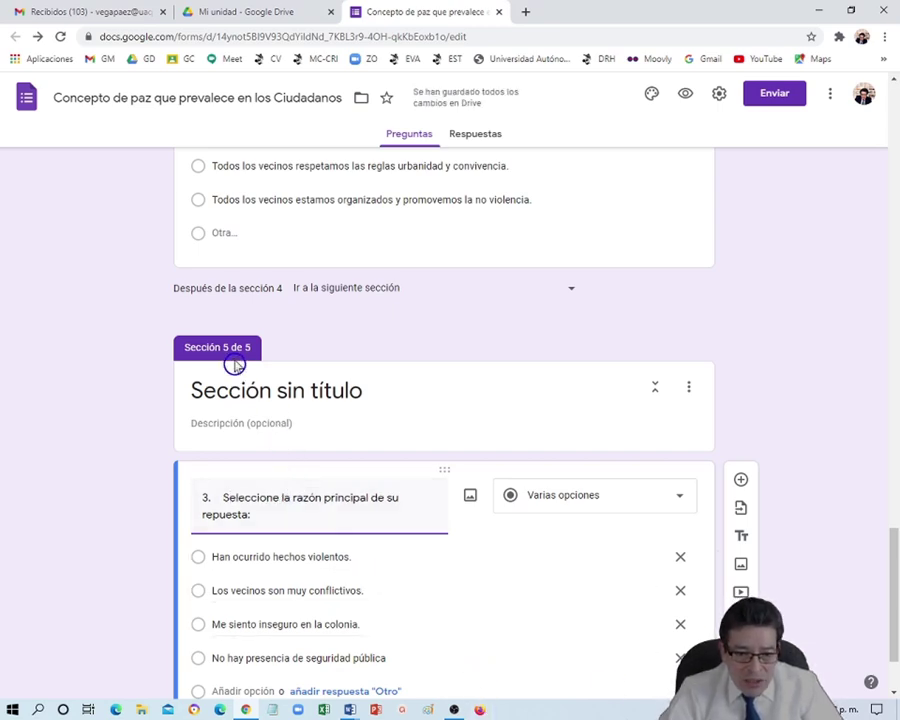
Route the "No" answer of question 1 to section 5
scroll(306, 604, "down", 1)
scroll(306, 609, "up", 7)
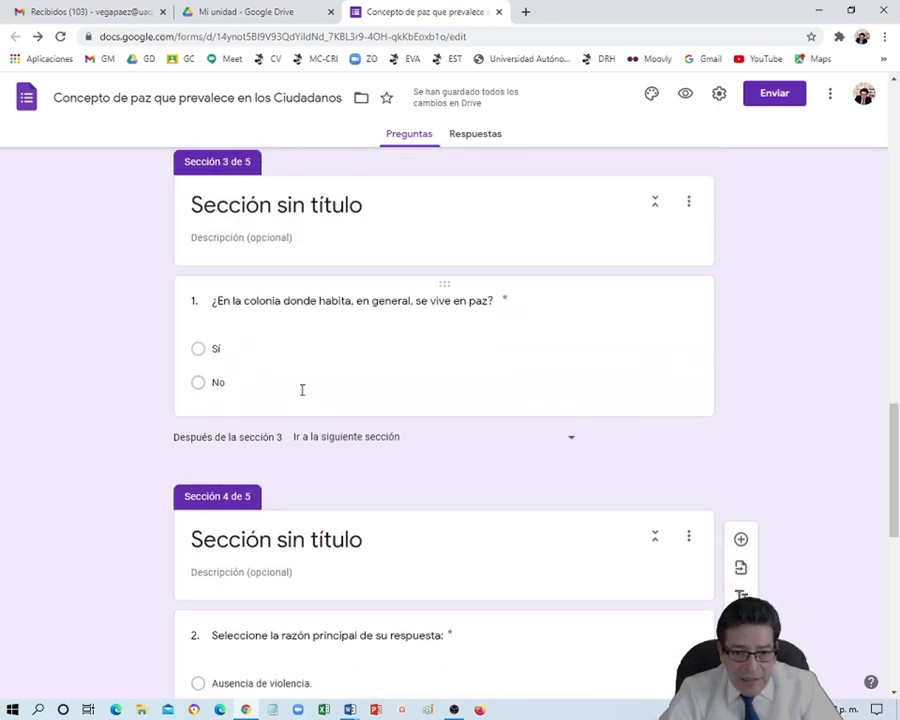
left_click(301, 387)
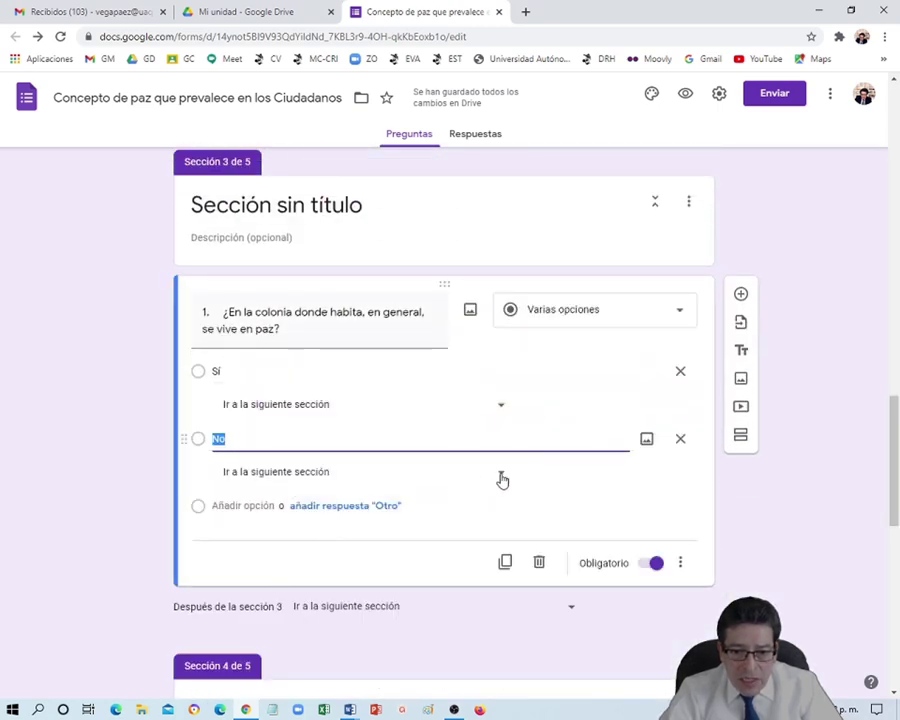
left_click(500, 474)
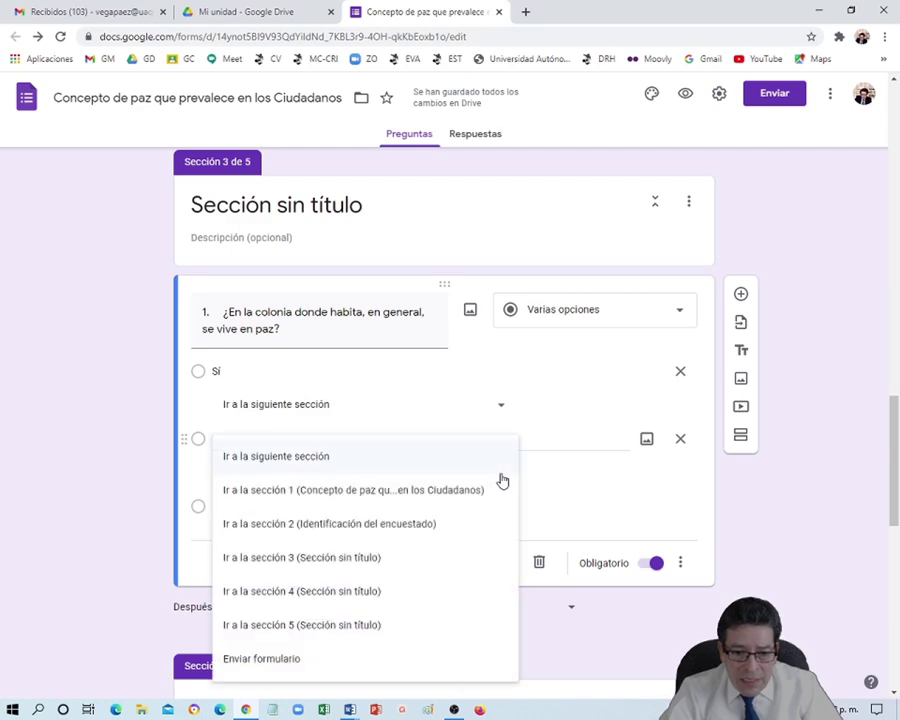
left_click(379, 626)
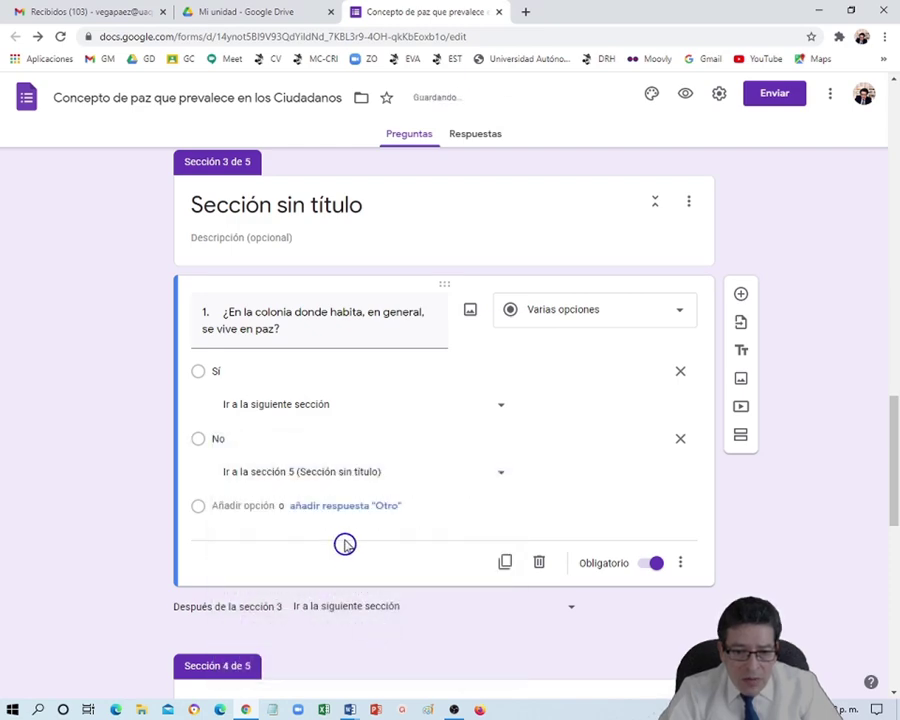
Check the flow from question 1 through sections 4 and 5, and make question 3 required
scroll(344, 540, "down", 2)
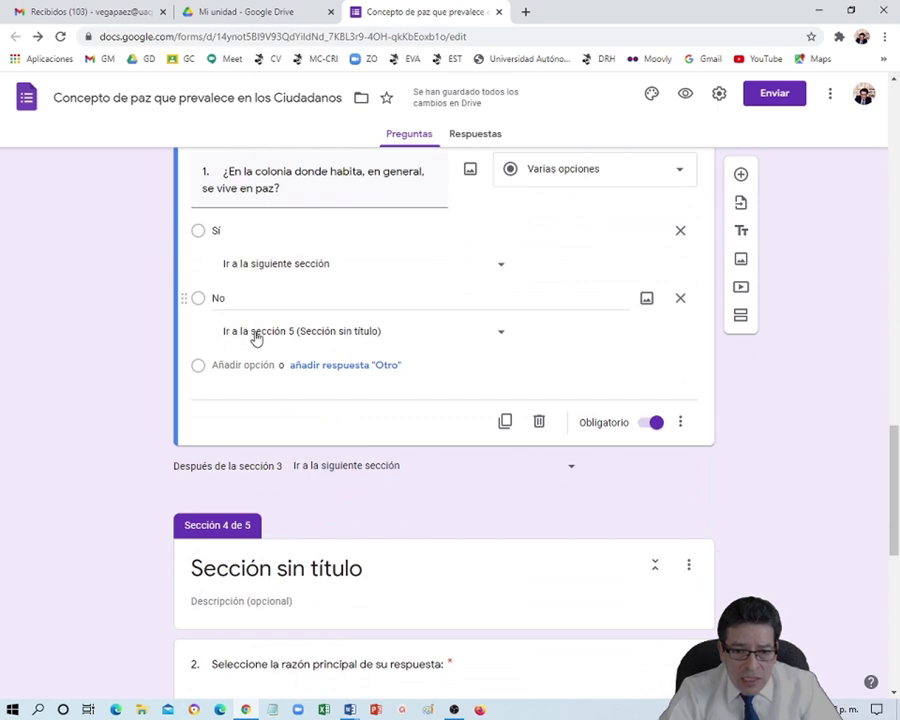
scroll(240, 368, "down", 6)
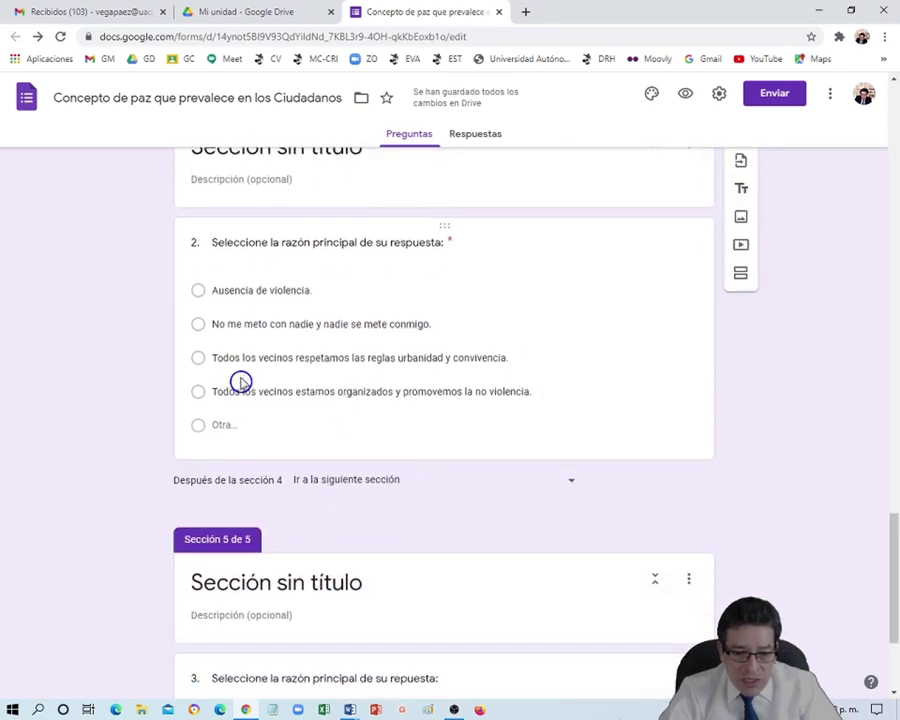
scroll(332, 570, "down", 1)
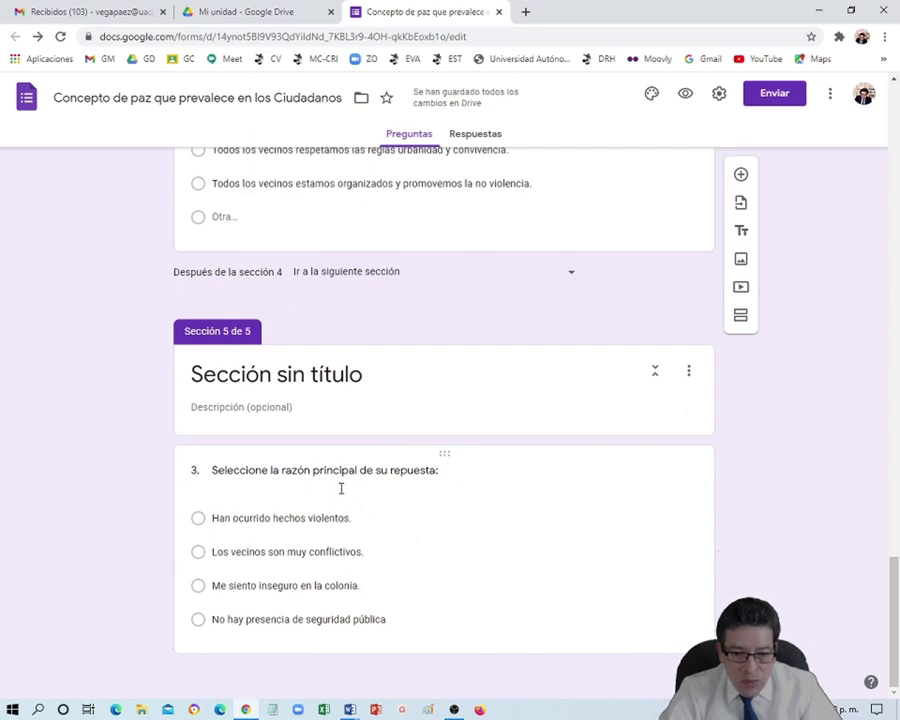
scroll(351, 410, "up", 5)
scroll(351, 410, "down", 5)
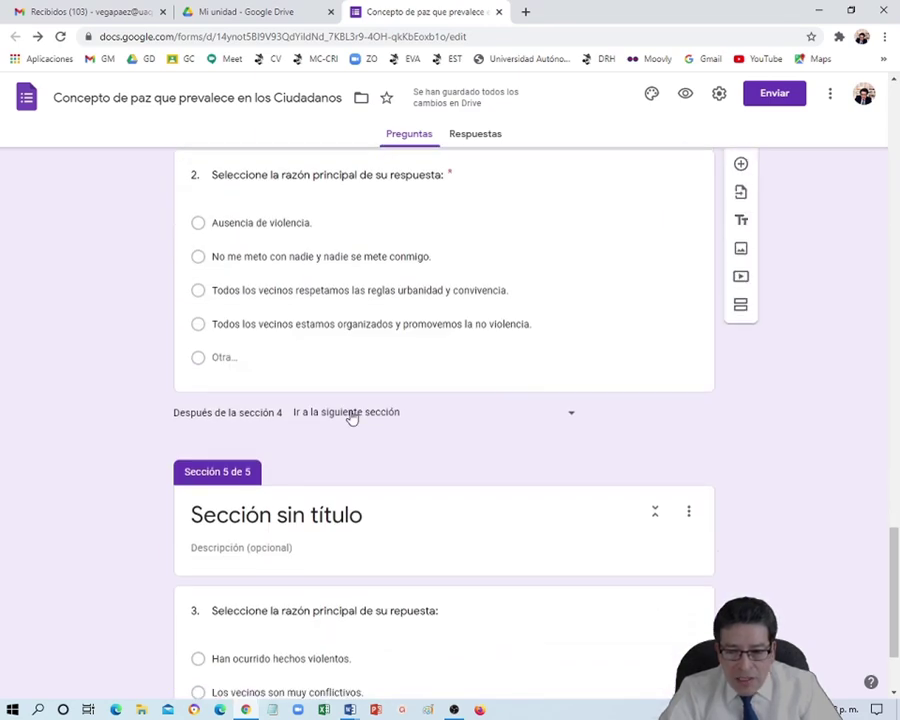
scroll(390, 418, "up", 3)
left_click(424, 424)
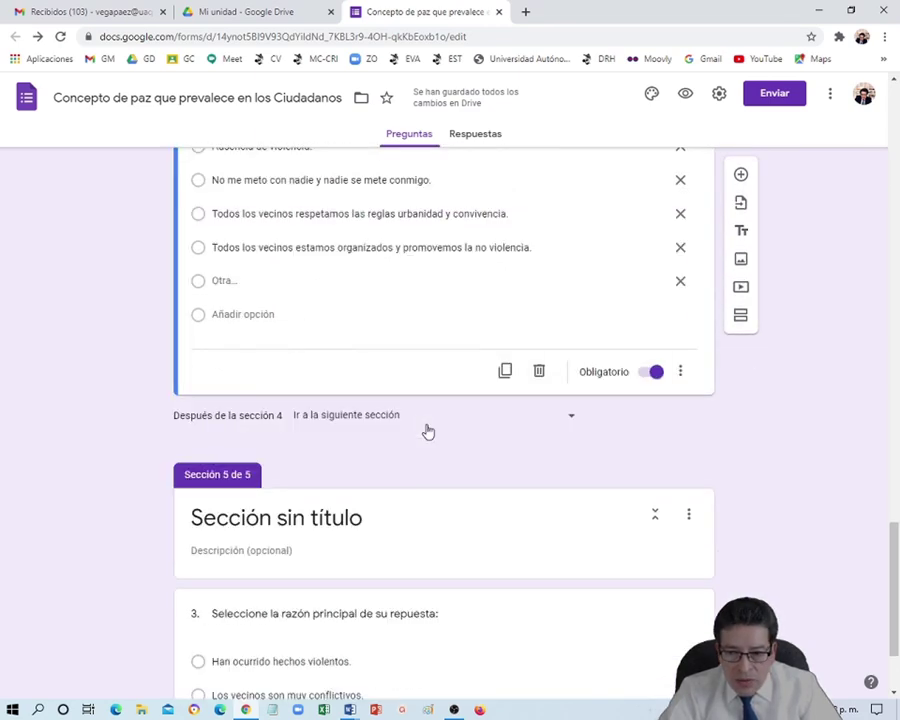
scroll(555, 590, "down", 2)
left_click(552, 584)
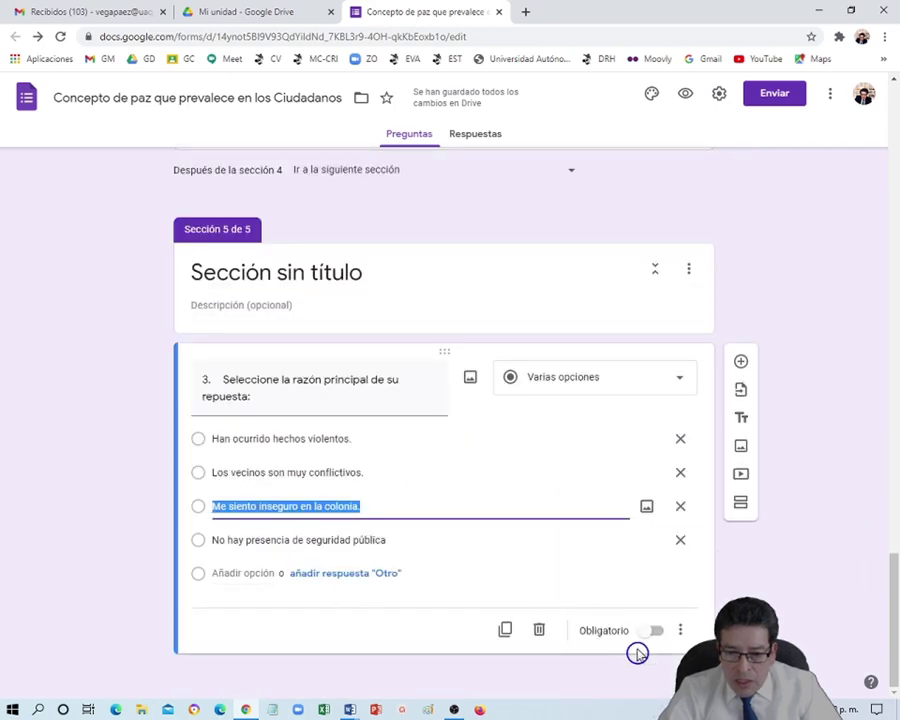
left_click(650, 630)
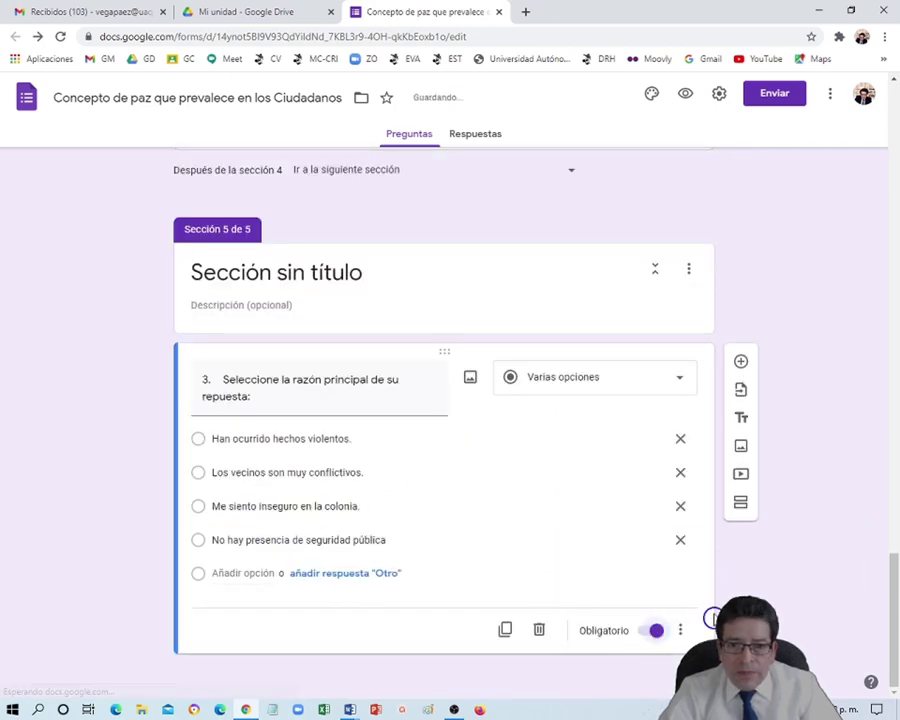
Switch to the Word questionnaire, review question 4 and its jump to question 8, copy its heading, and return to the form
left_click(350, 709)
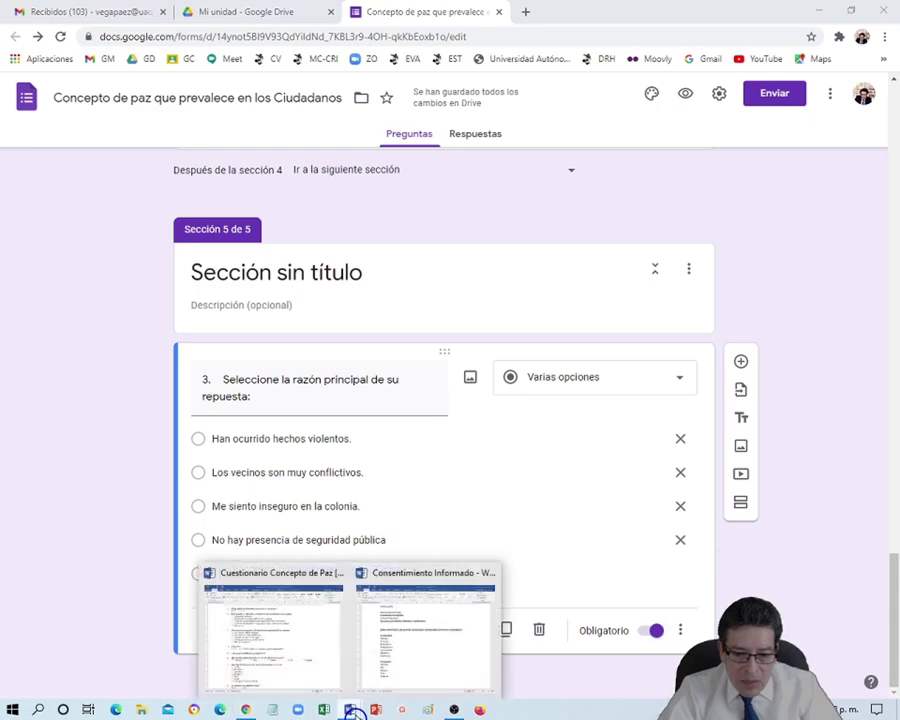
left_click(274, 671)
scroll(215, 420, "down", 3)
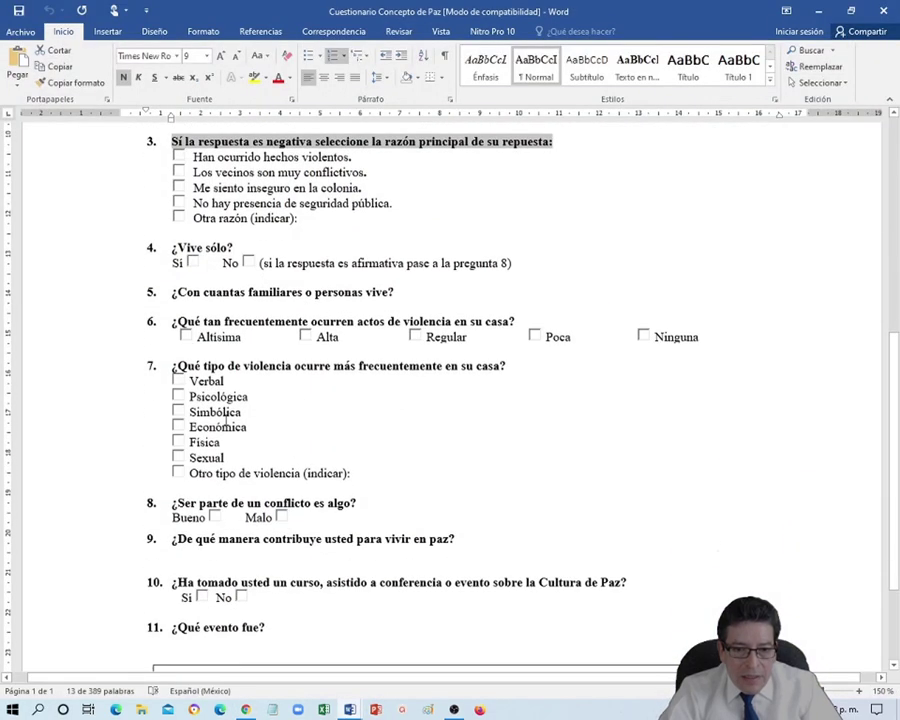
scroll(211, 297, "up", 5)
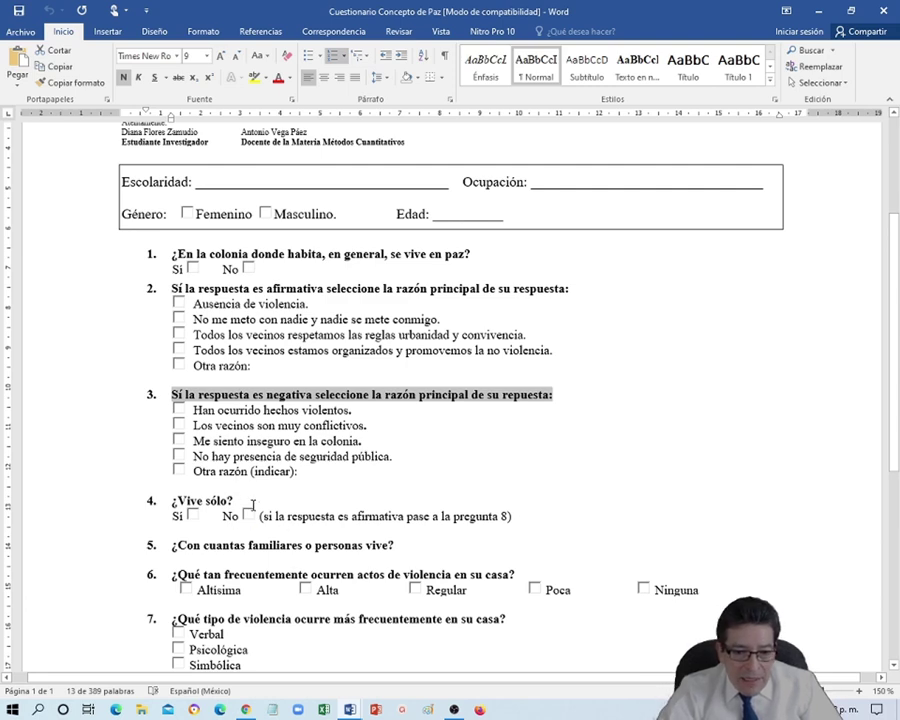
left_click_drag(240, 499, 171, 500)
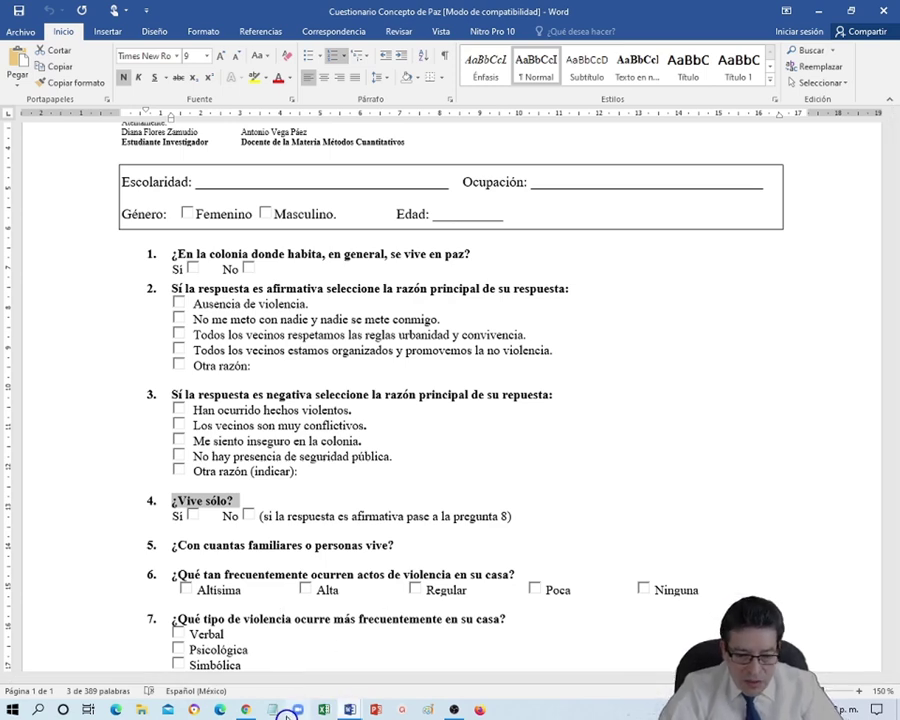
scroll(324, 630, "down", 5)
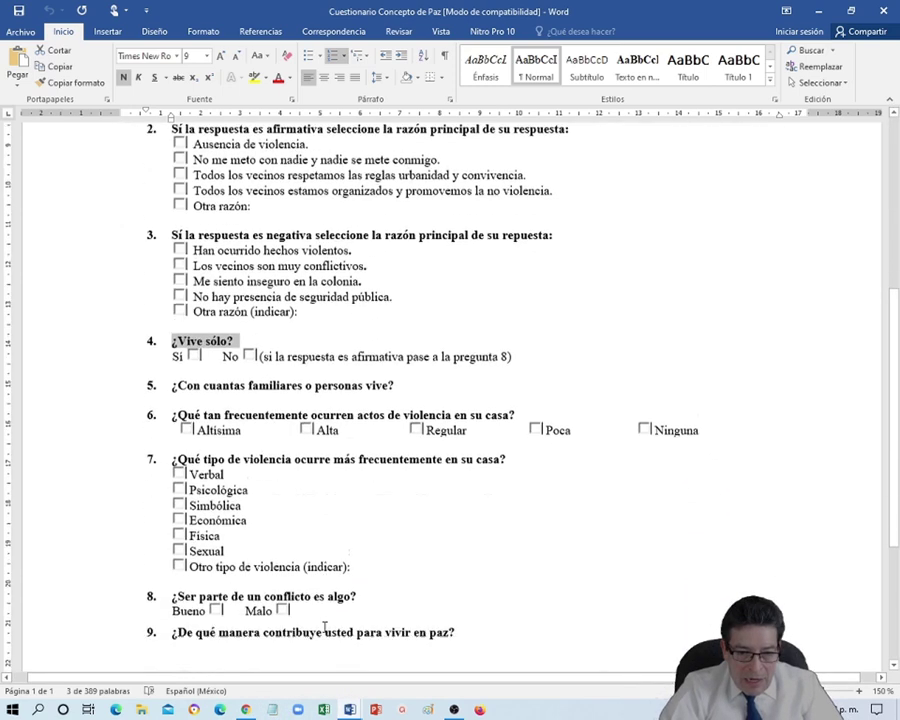
left_click(194, 265)
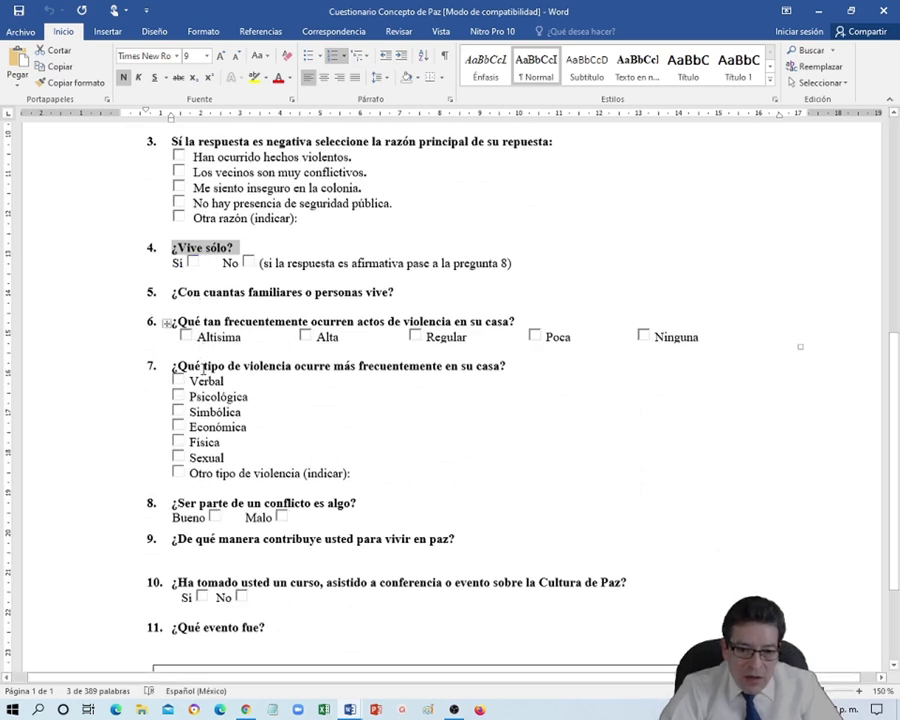
left_click(246, 262)
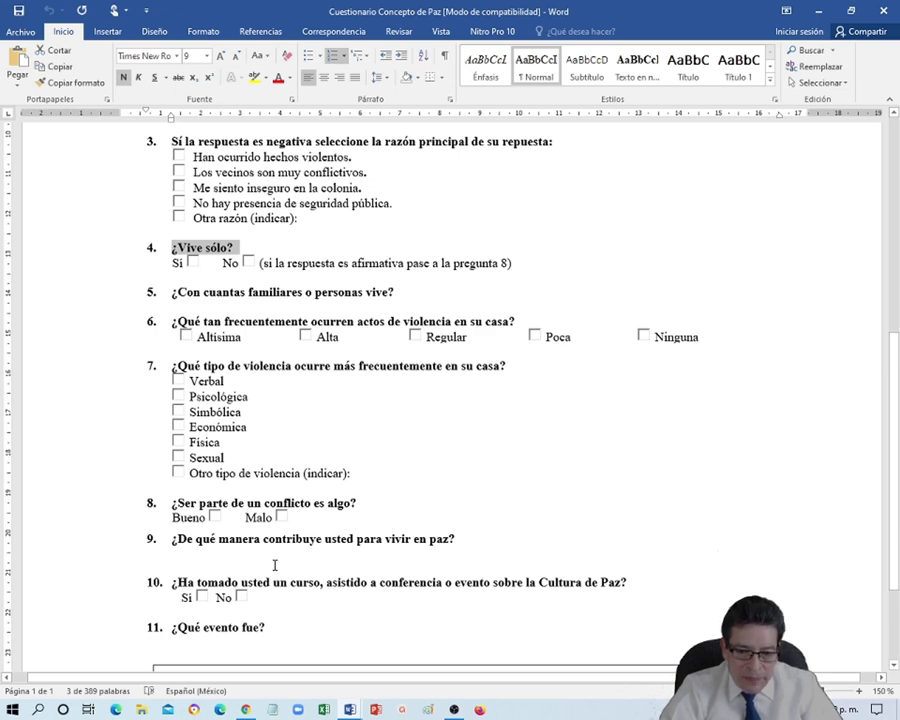
left_click(247, 710)
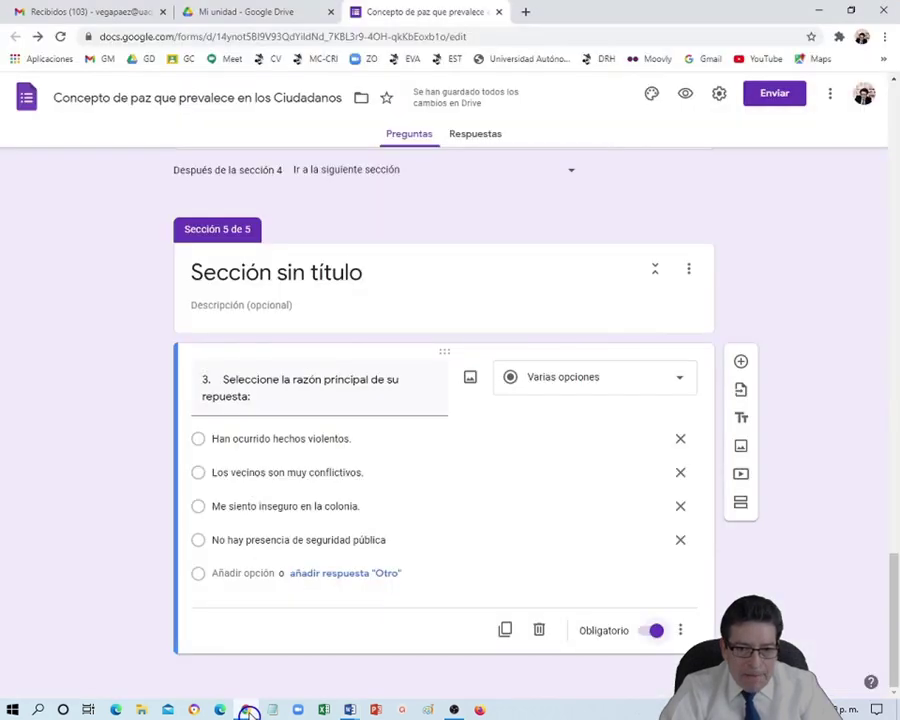
Add section 6 with a new question titled "4. ¿Vive sólo?"
left_click(738, 508)
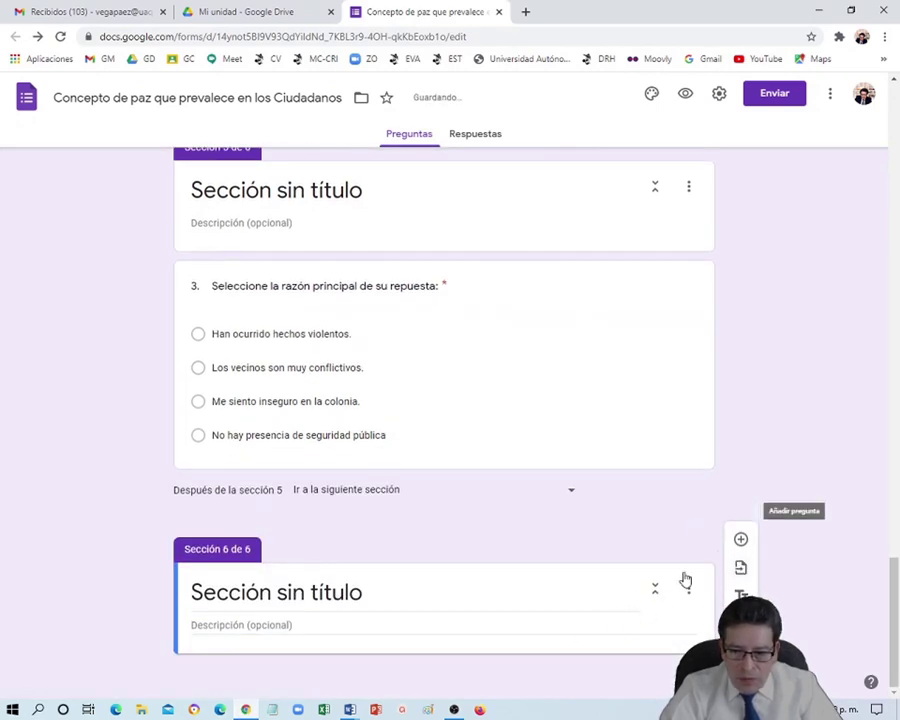
left_click(740, 540)
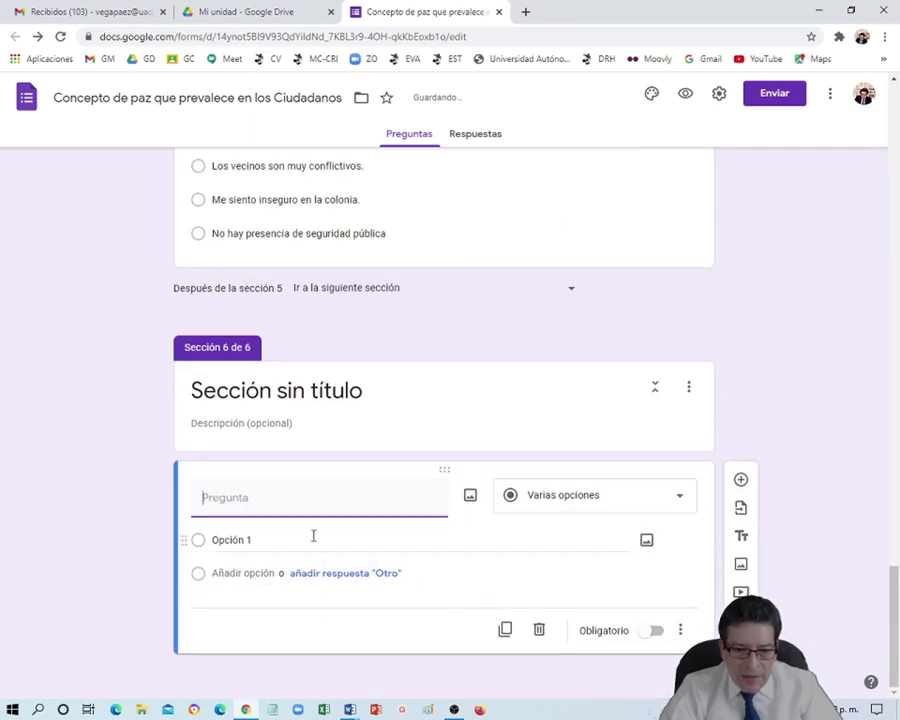
type("4. ¿Vive solo?")
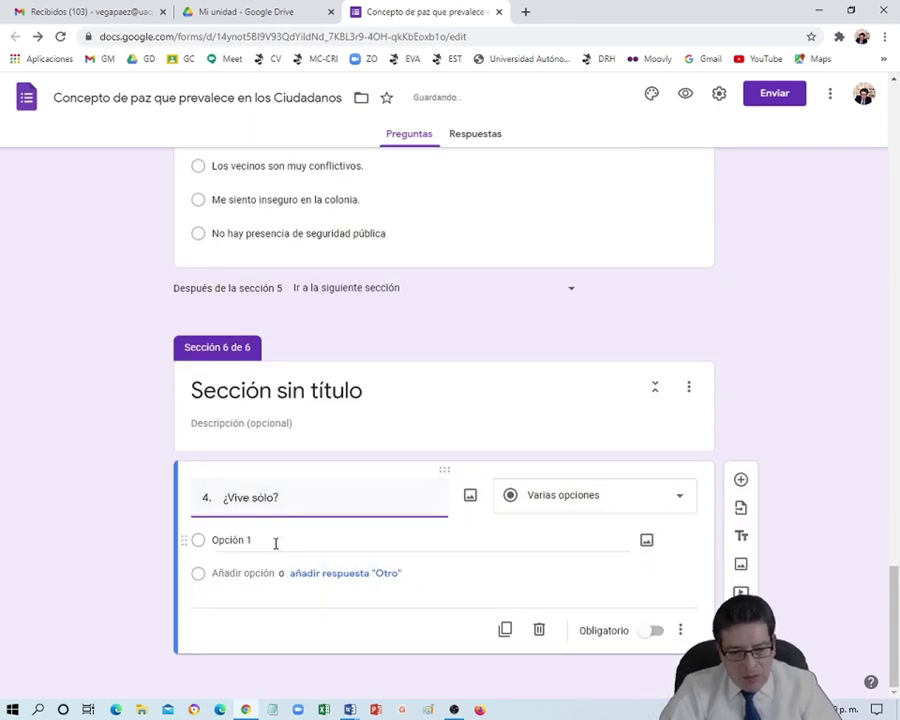
Give question 4 the options "Sí" and "No" and make it required
left_click(276, 541)
type("Sí")
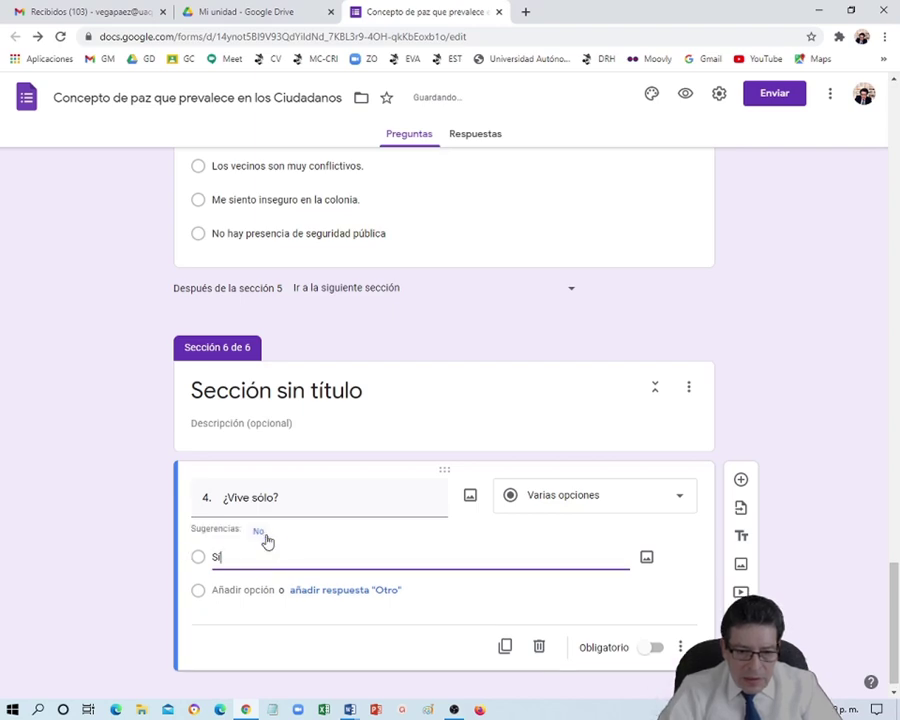
left_click(260, 535)
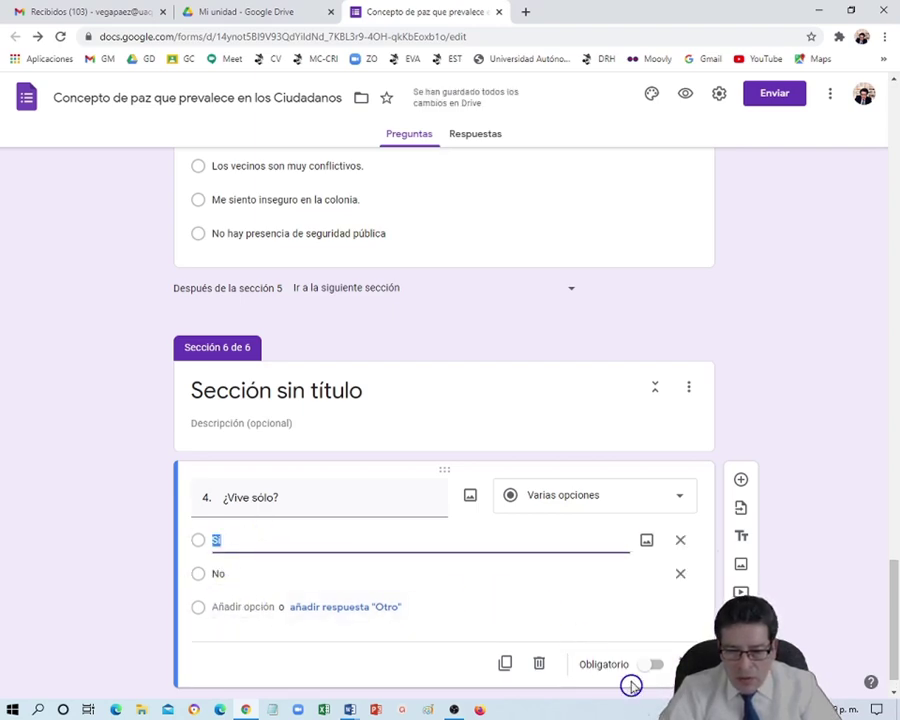
left_click(654, 674)
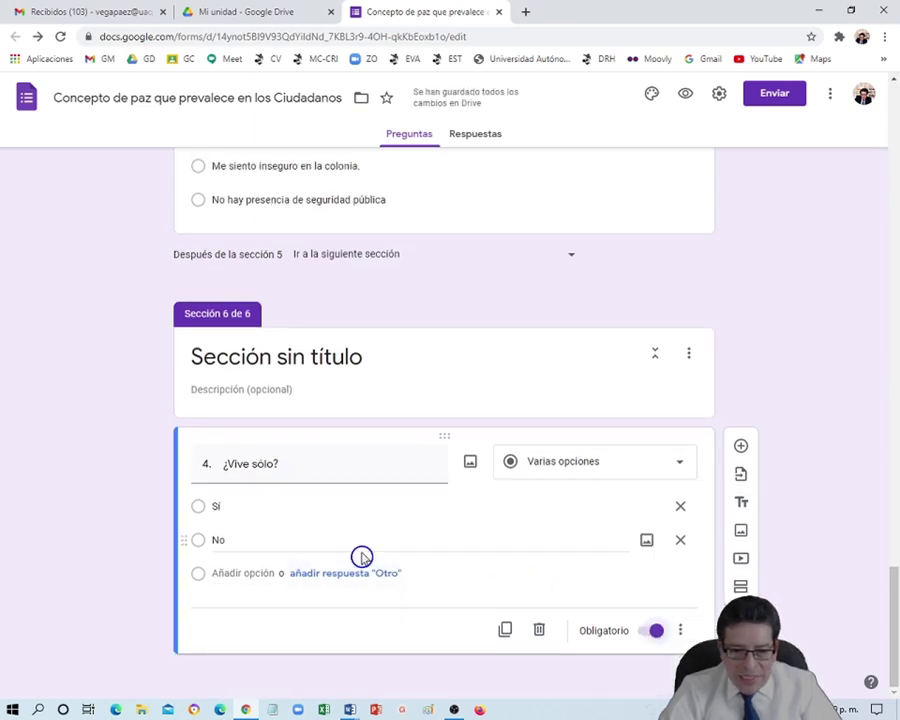
Enable going to a section based on the answer for question 4
left_click(680, 630)
left_click(690, 602)
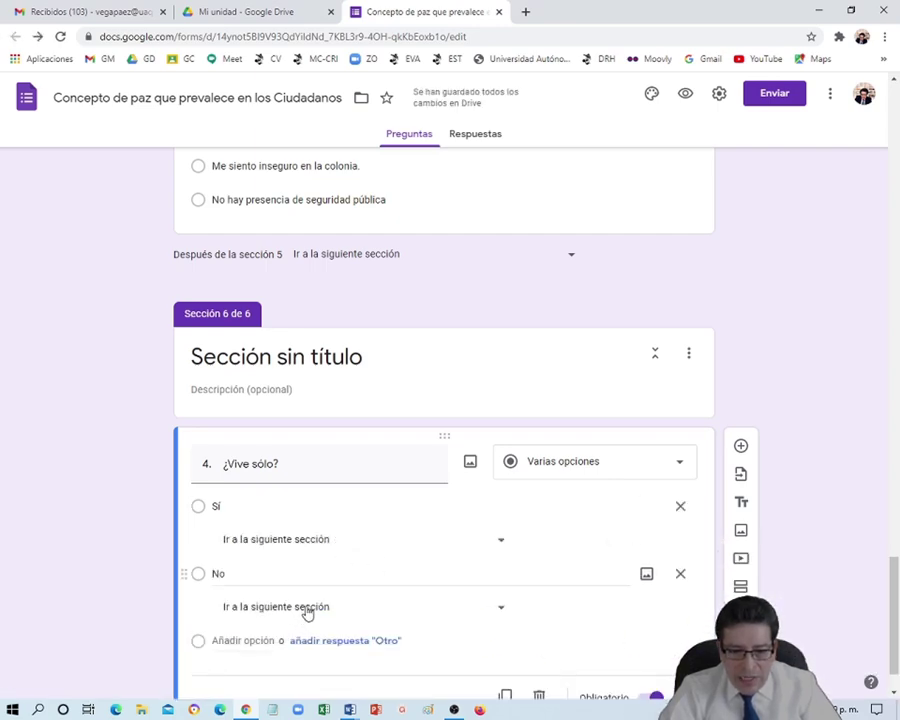
scroll(376, 548, "down", 1)
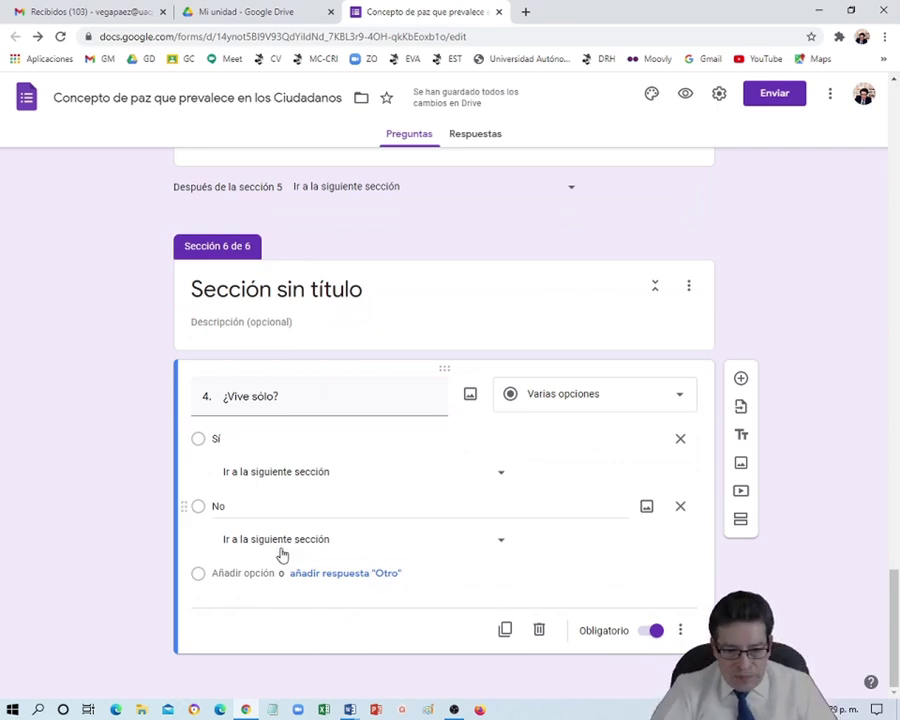
Add section 7 with a new question and copy the heading of question 5 from the Word questionnaire into its title, numbered "5."
left_click(741, 520)
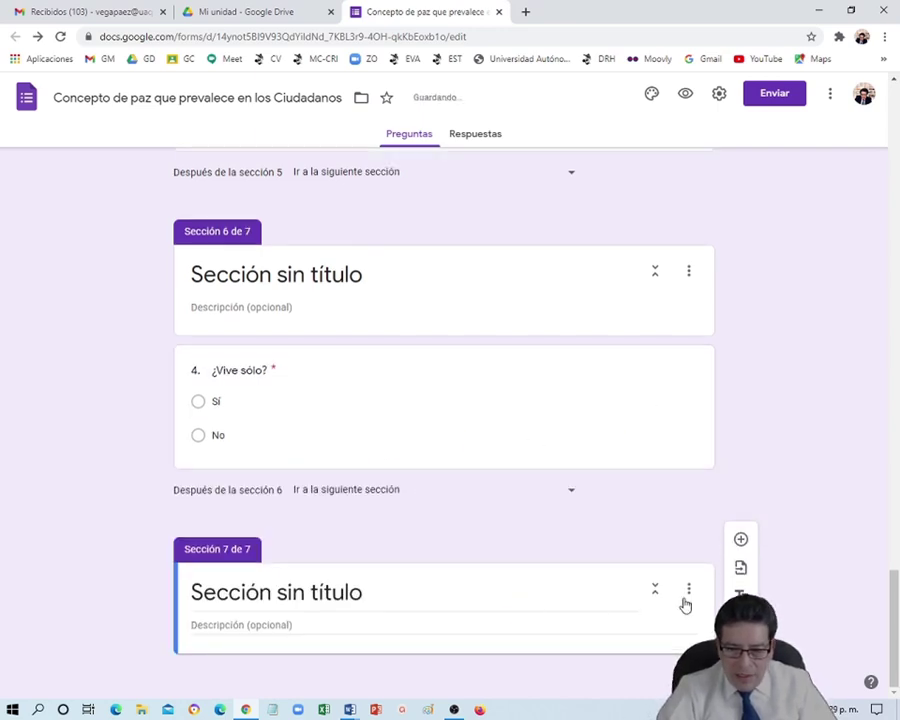
left_click(741, 541)
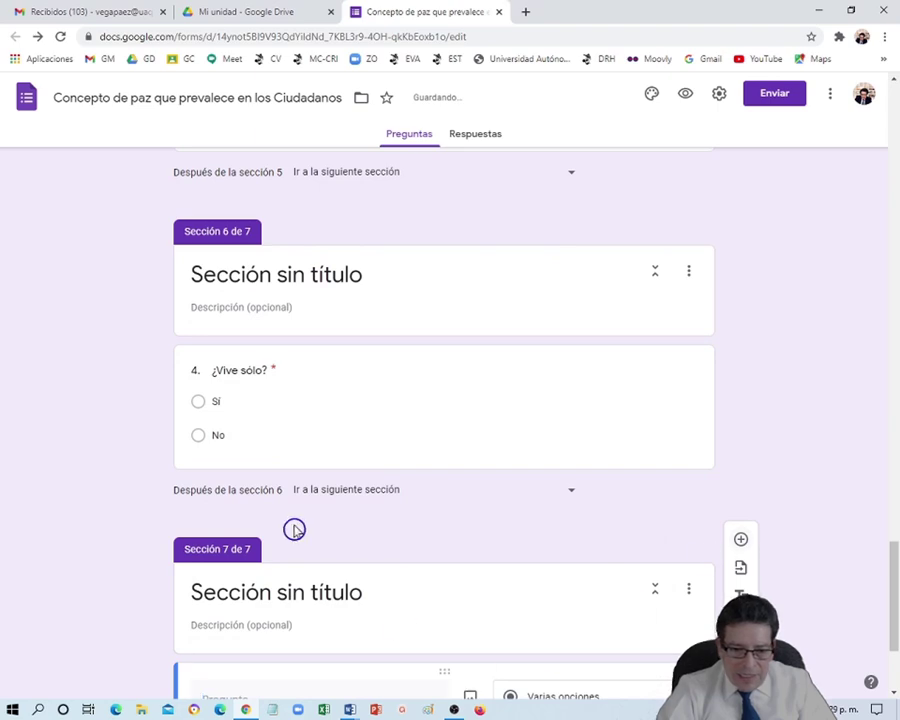
left_click(351, 705)
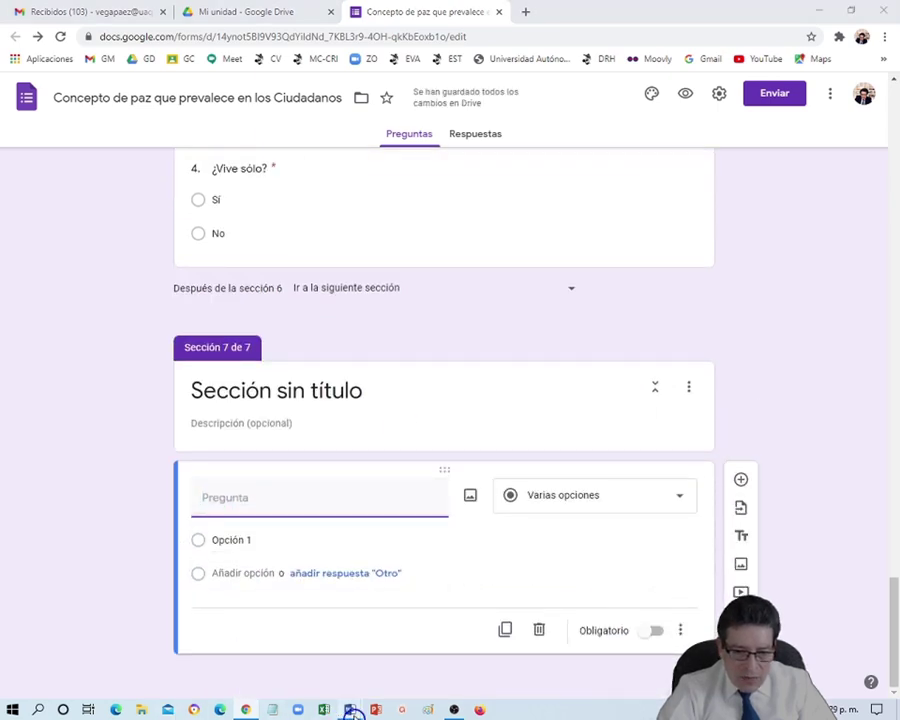
left_click(301, 668)
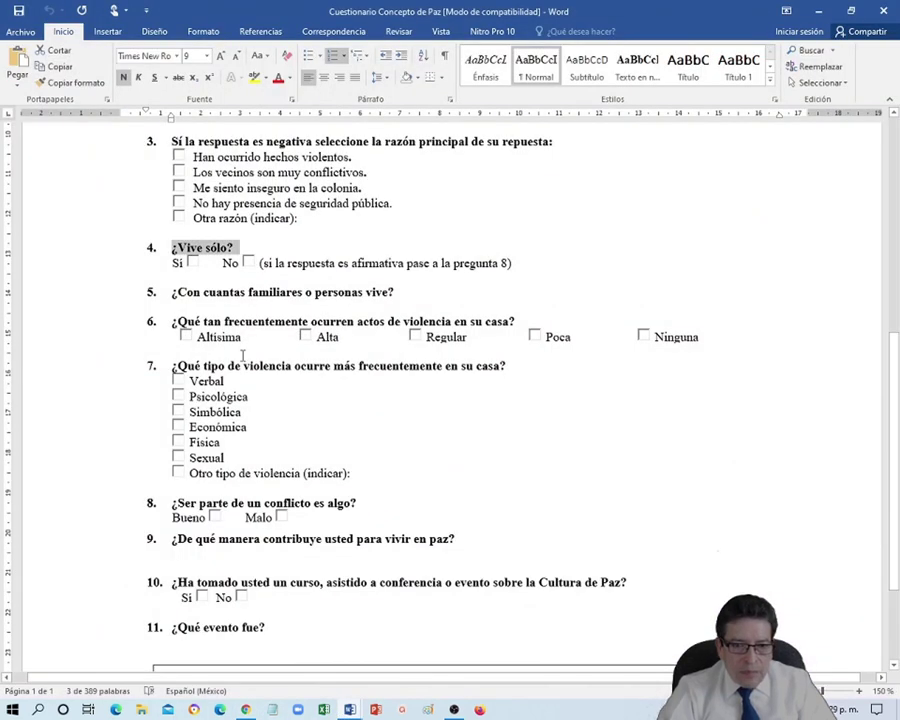
left_click_drag(173, 291, 397, 293)
key("ctrl+c")
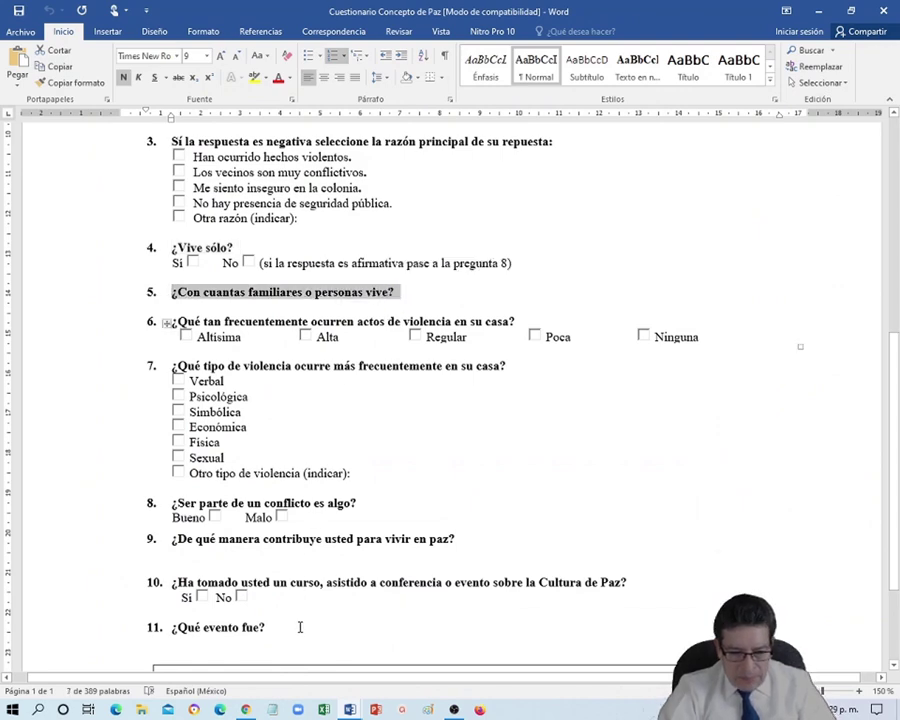
left_click(245, 709)
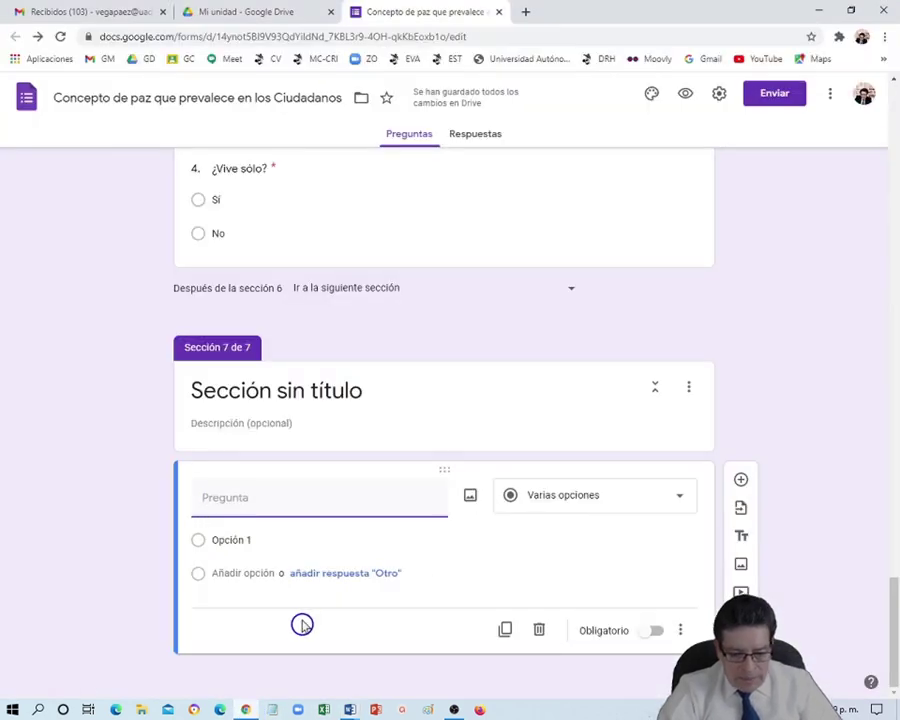
key("ctrl+v")
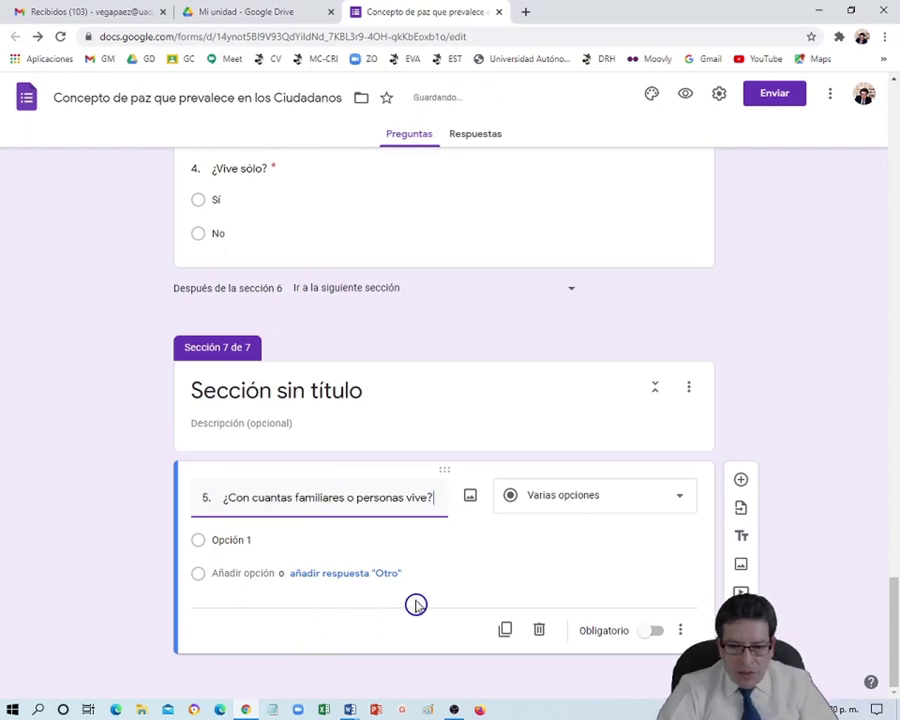
Change question 5 to the "Respuesta corta" type and make it required
left_click(682, 500)
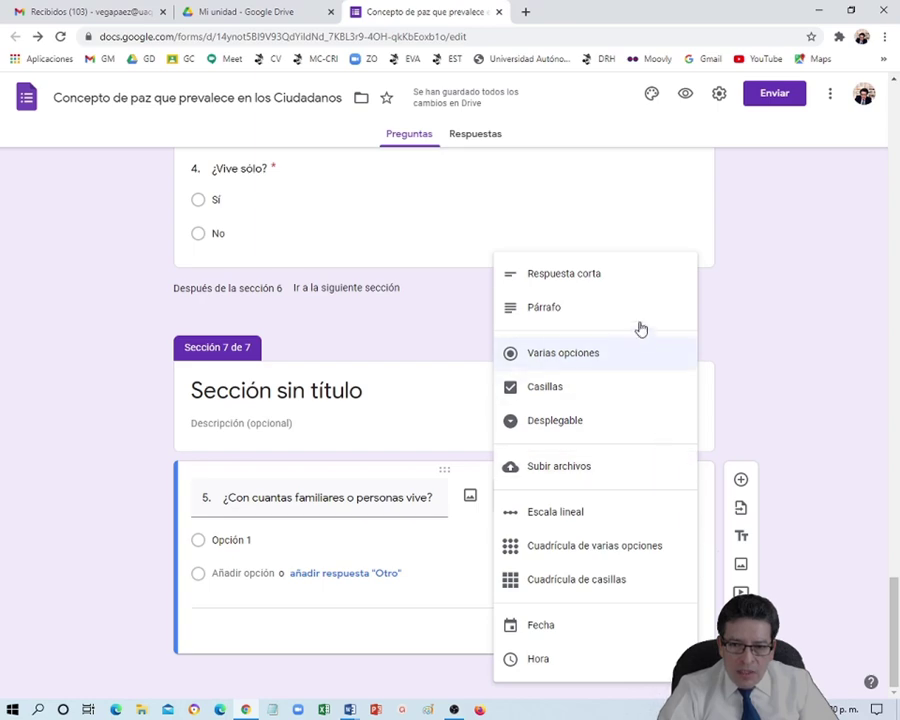
left_click(585, 287)
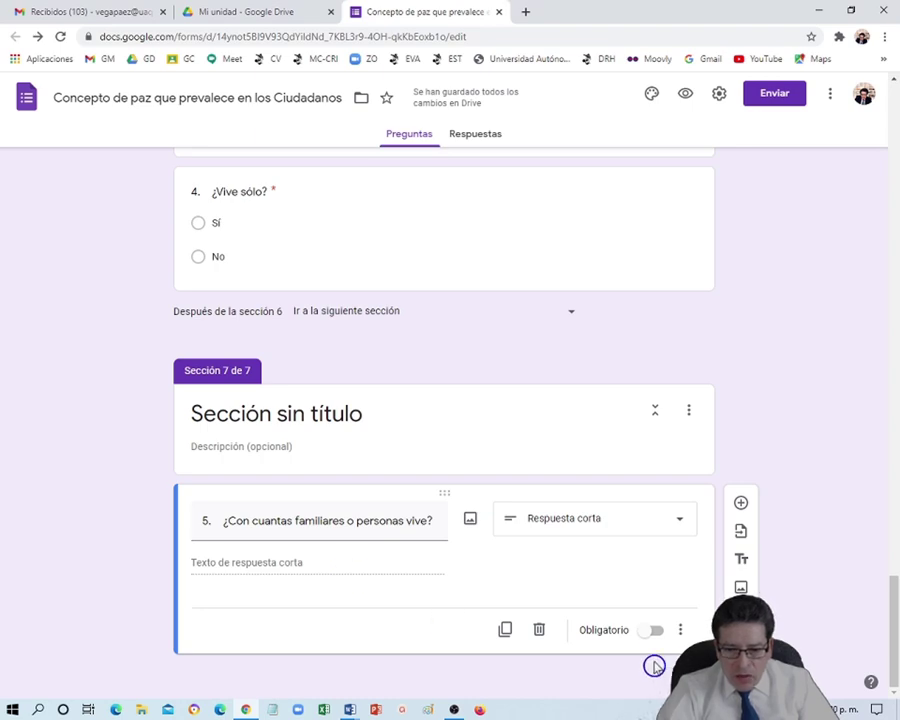
left_click(647, 634)
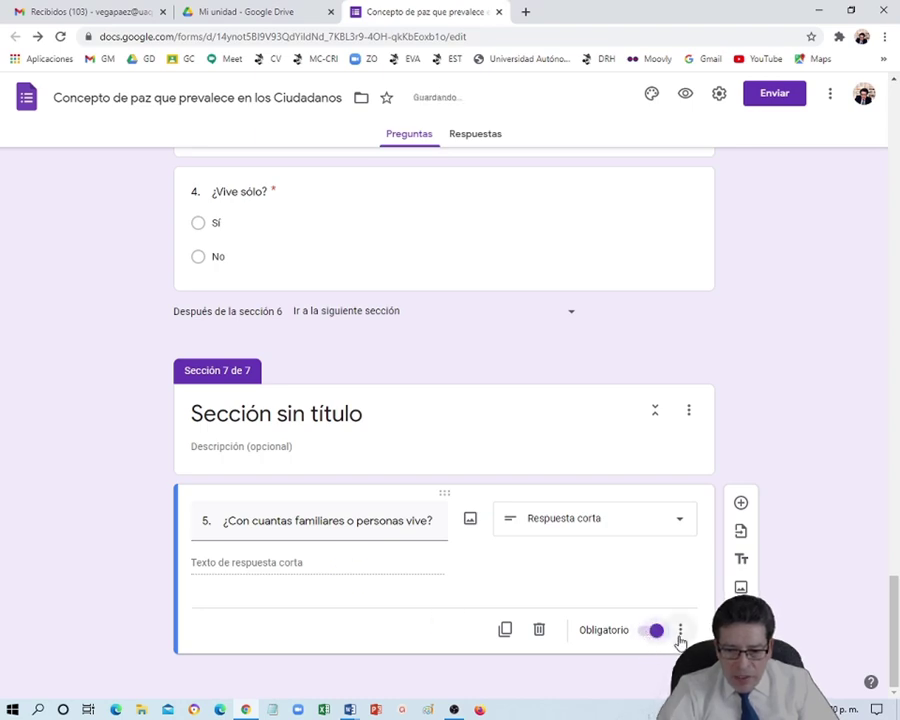
Add response validation to question 5 that accepts only a number "Mayor o igual que" 1
left_click(680, 634)
left_click(700, 664)
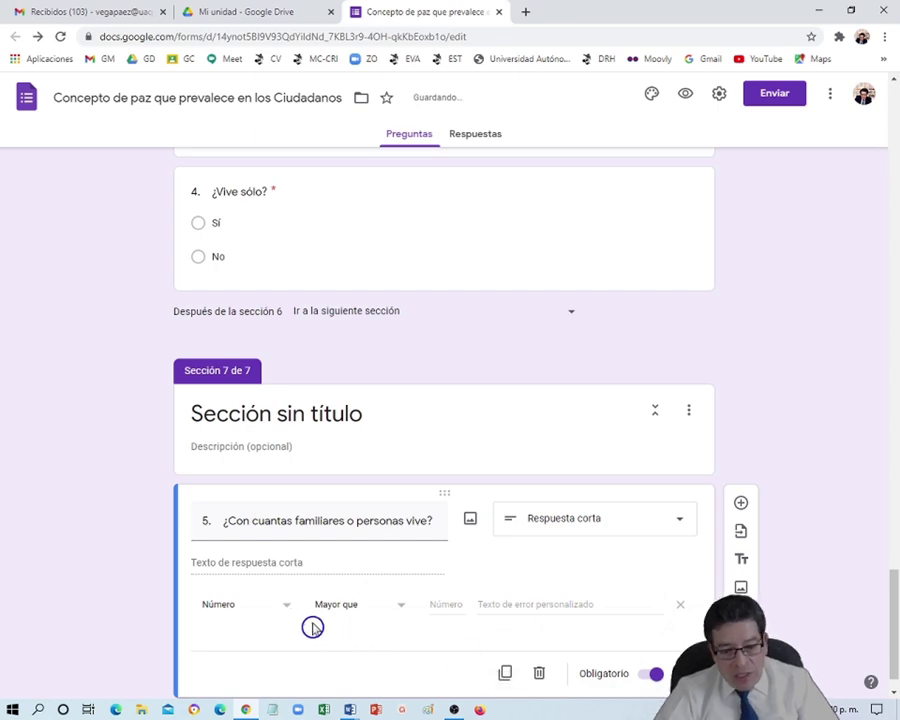
left_click(401, 614)
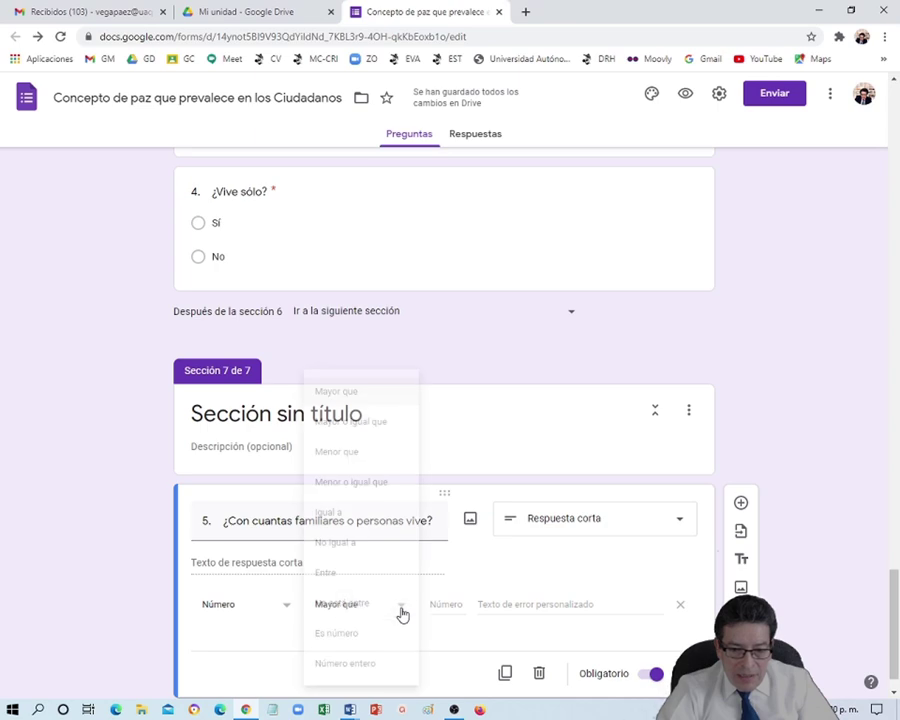
left_click(376, 424)
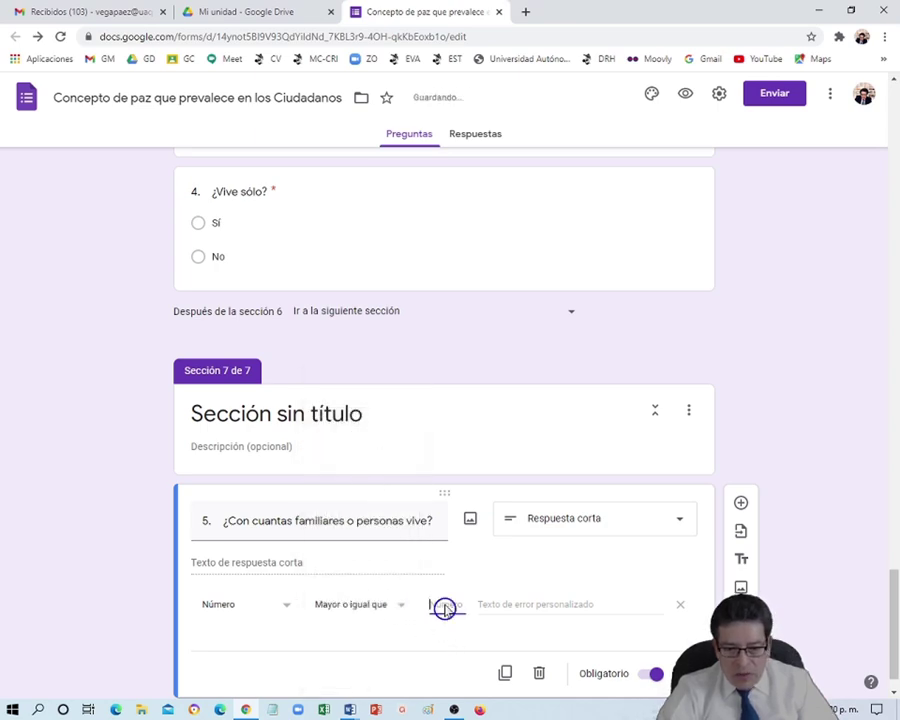
type("1")
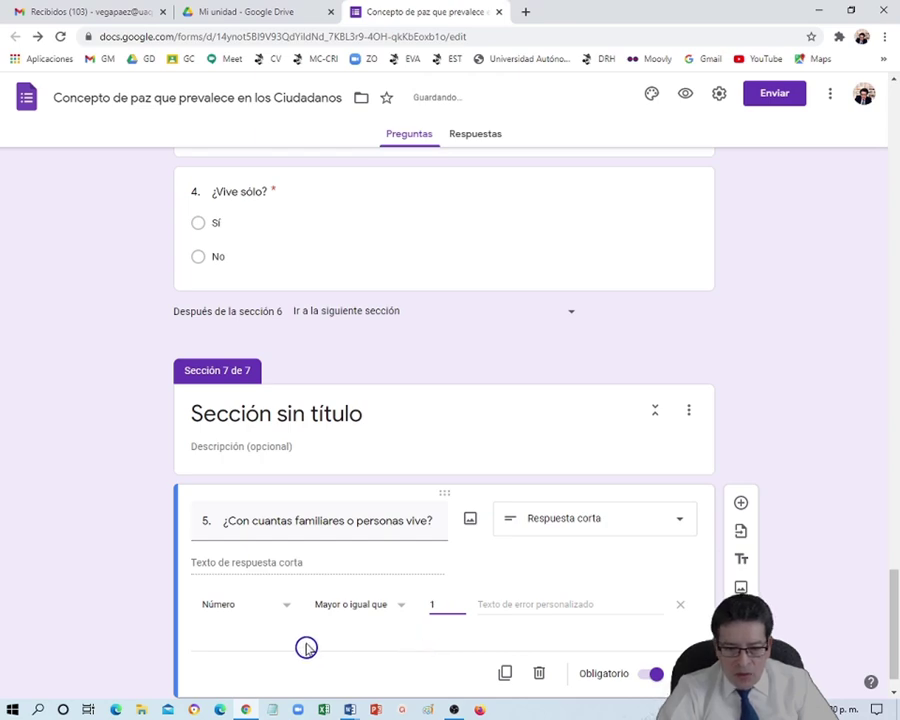
scroll(321, 646, "down", 1)
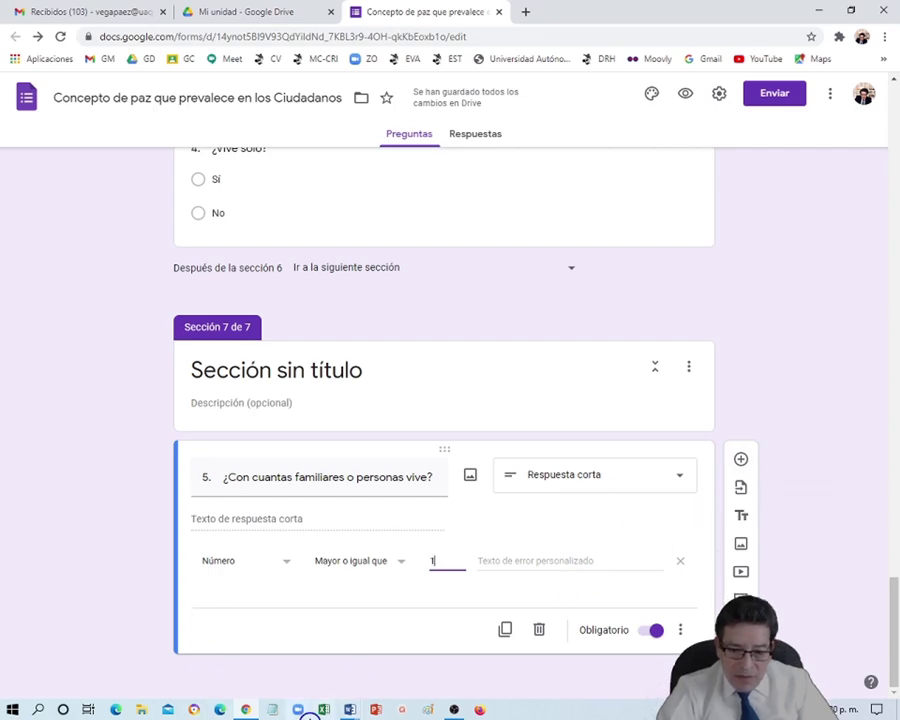
Copy the heading of question 6 from the Word questionnaire into the title of a new question in section 7, numbered "6."
mouse_move(350, 709)
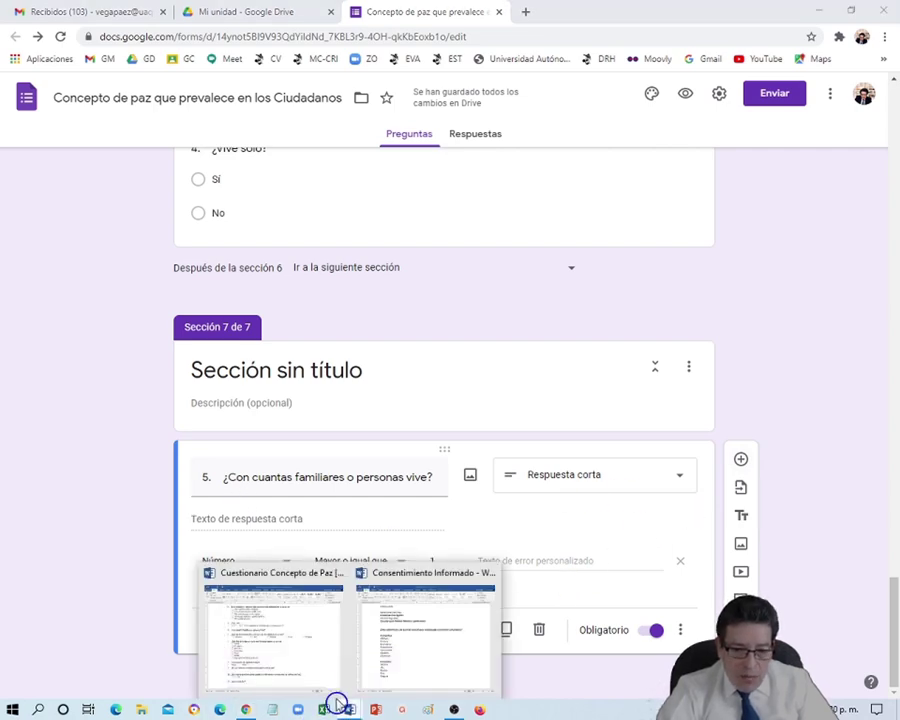
left_click(295, 657)
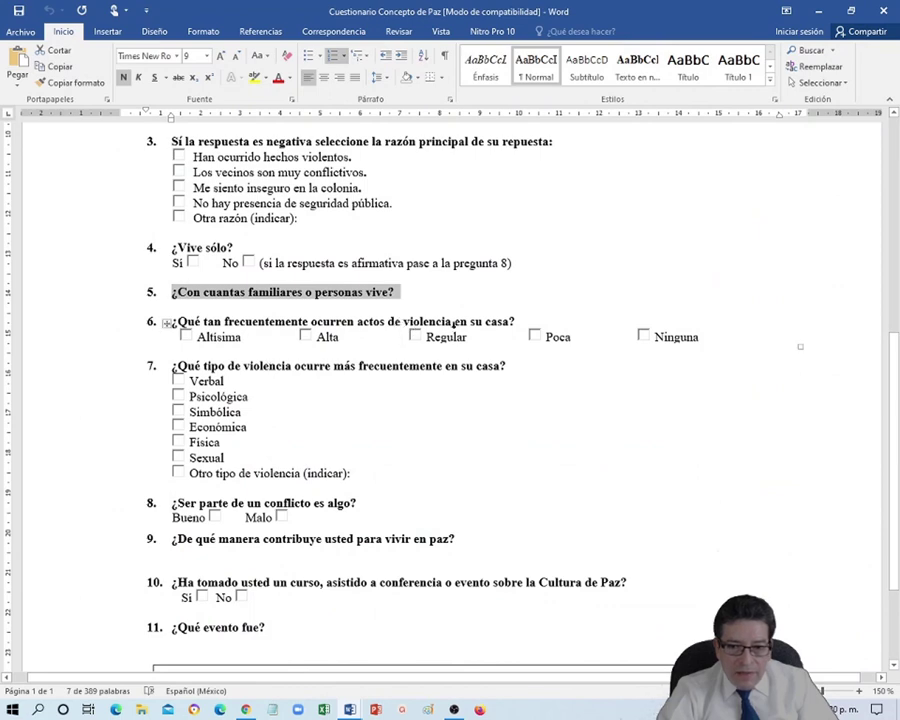
left_click_drag(524, 320, 174, 322)
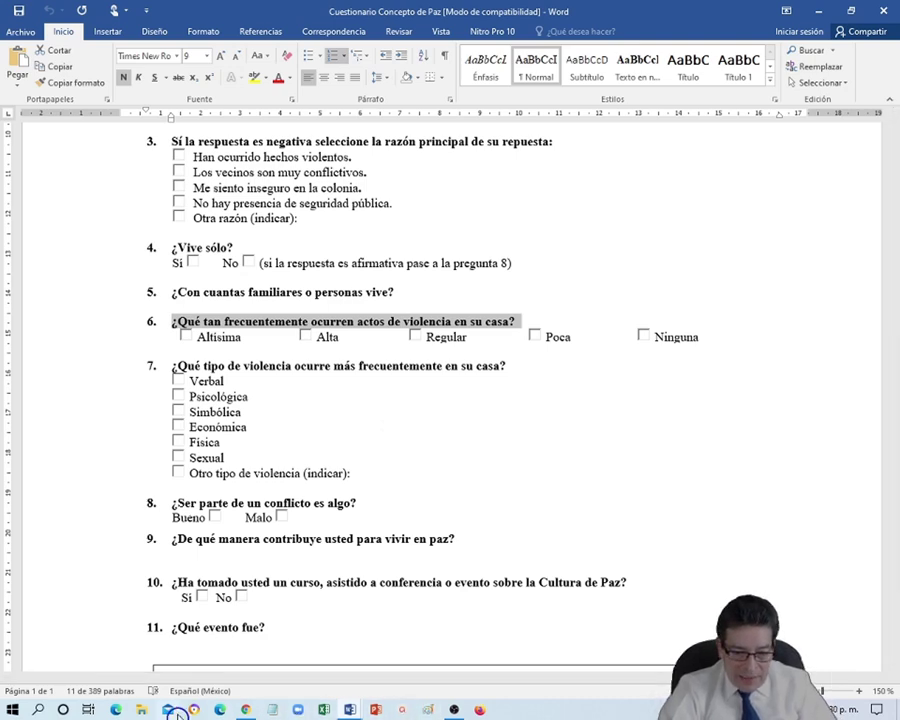
left_click(259, 711)
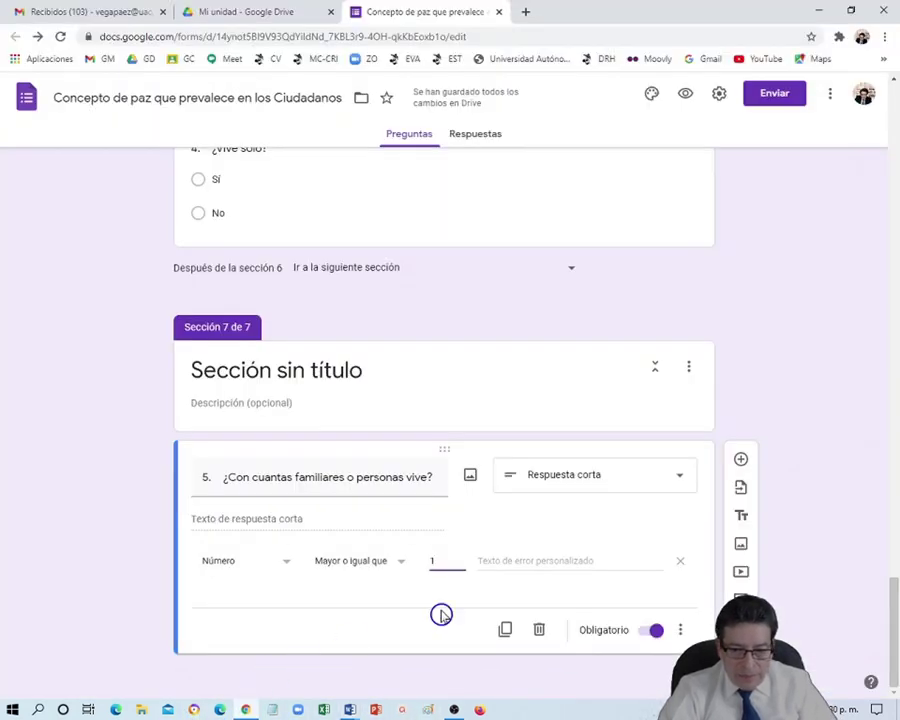
left_click(742, 459)
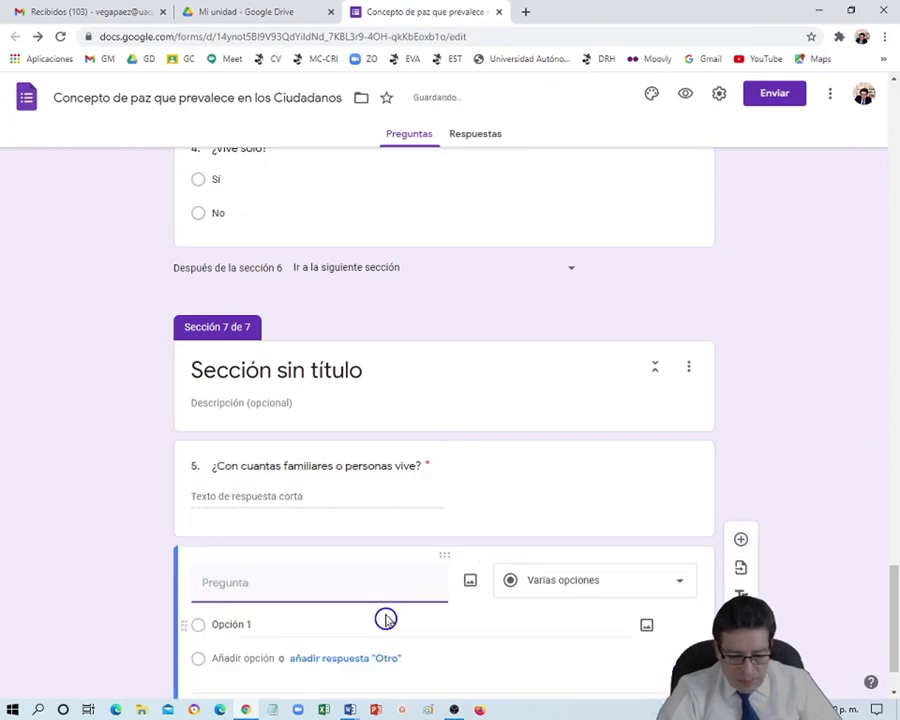
key("ctrl+v")
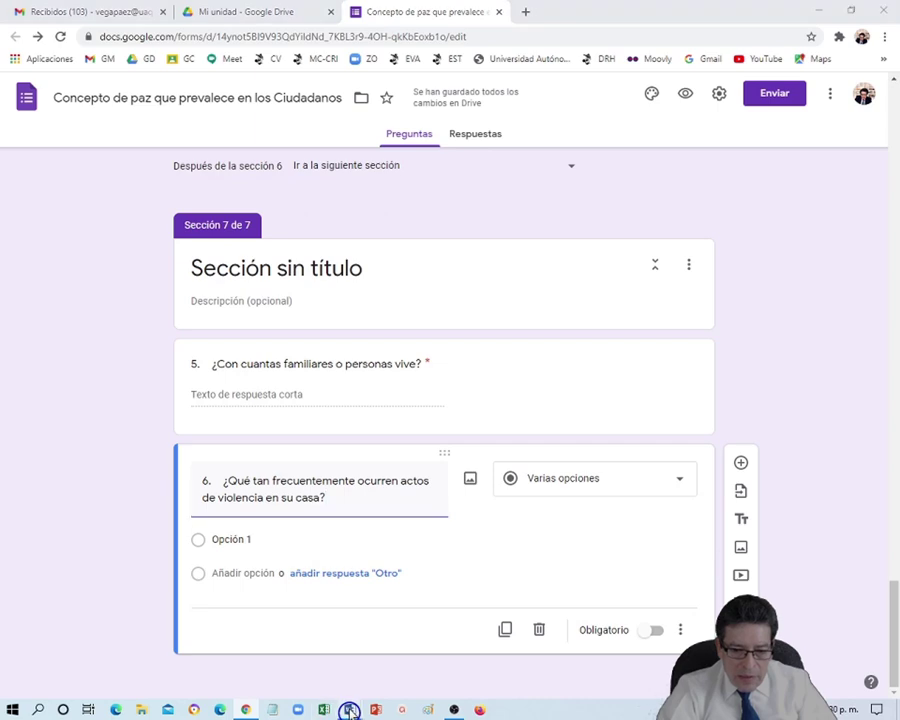
Copy the options Altísima, Alta, Regular, Poca and Ninguna from the "Consentimiento Informado" Word document into question 6 and make it required
mouse_move(348, 706)
left_click(346, 670)
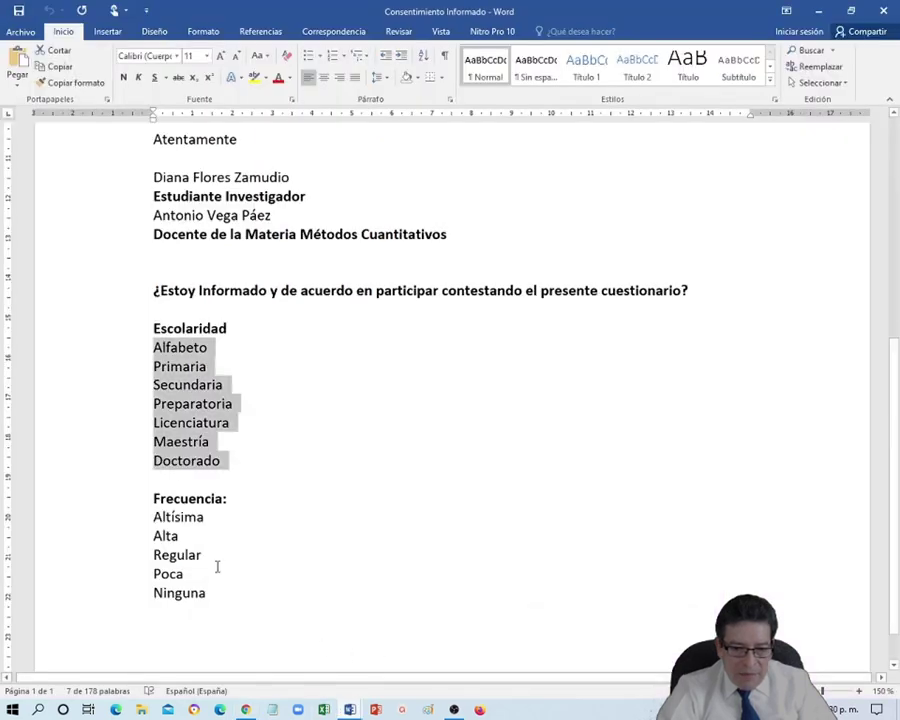
left_click_drag(155, 517, 218, 595)
key("ctrl+c")
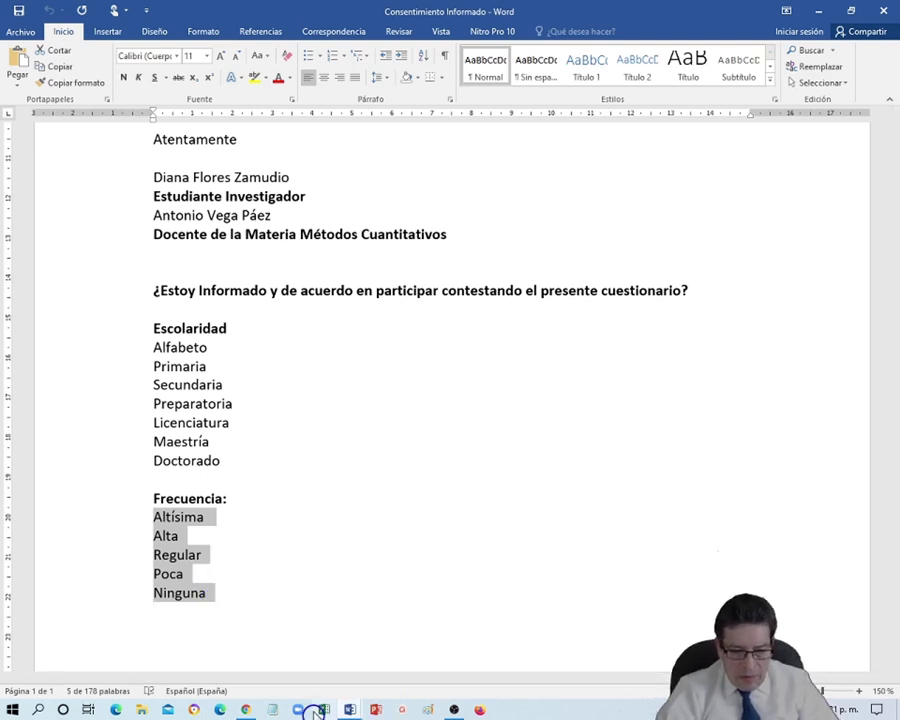
left_click(246, 709)
left_click(303, 560)
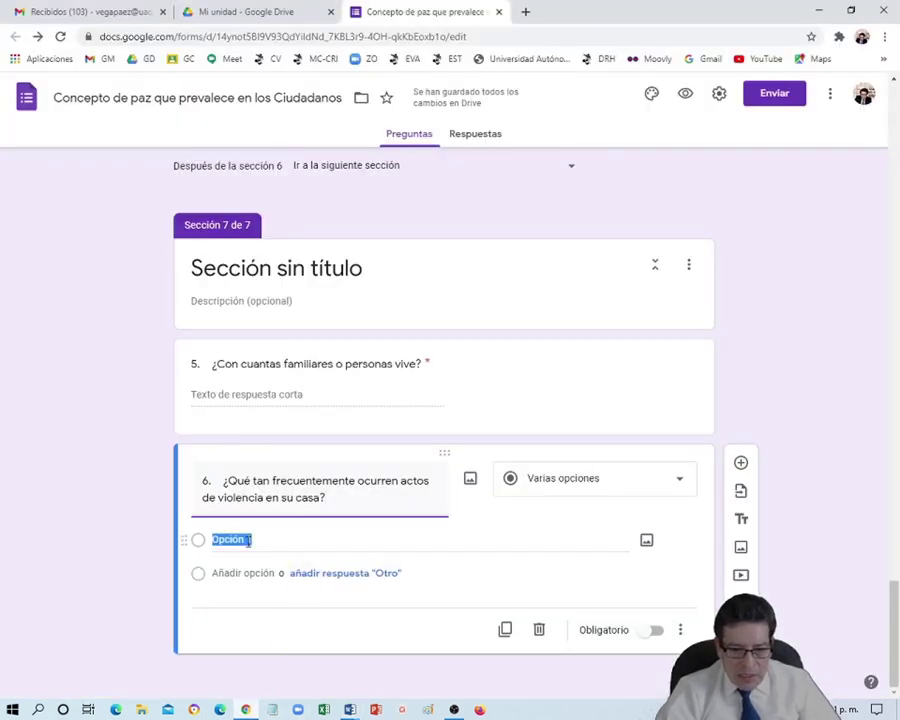
key("ctrl+v")
scroll(309, 561, "down", 2)
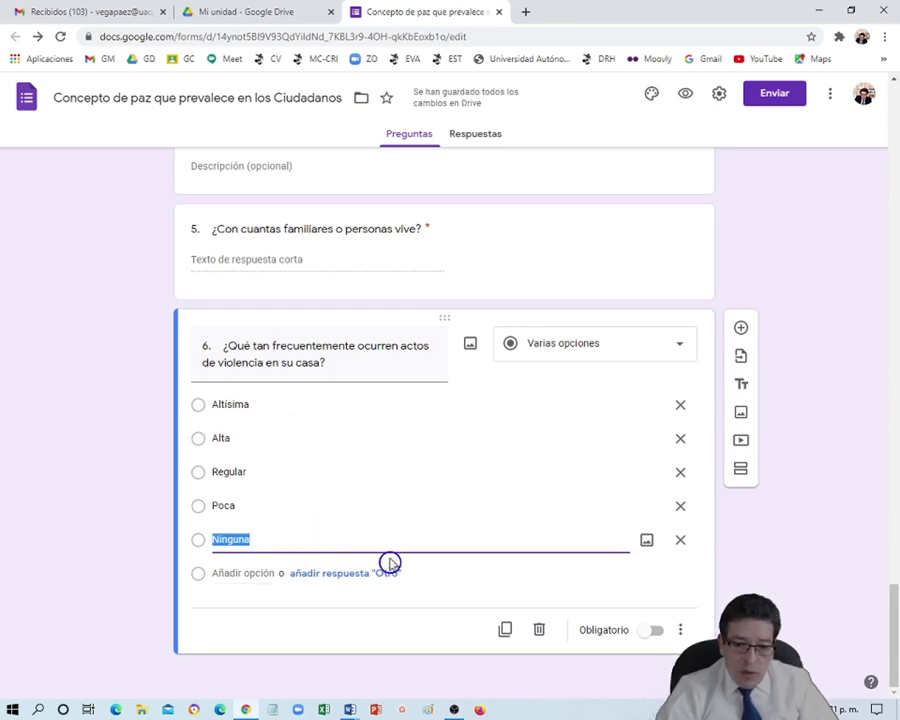
left_click(652, 631)
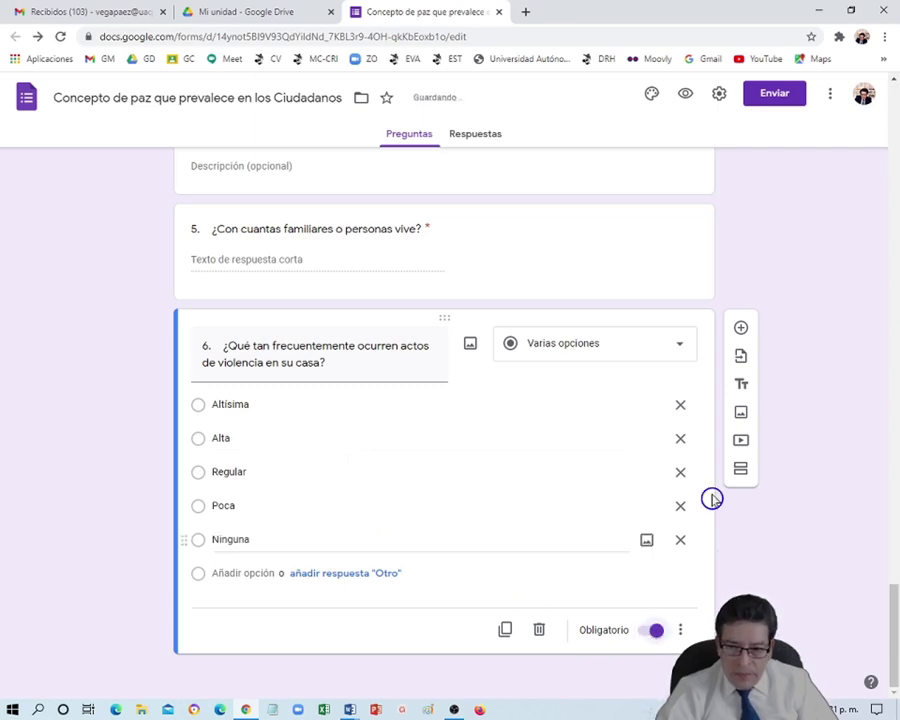
Add another question to section 7 titled "7. ¿Qué tipo de violencia ocurre más frecuentemente en su casa?", copying the heading from the Word questionnaire
mouse_move(352, 711)
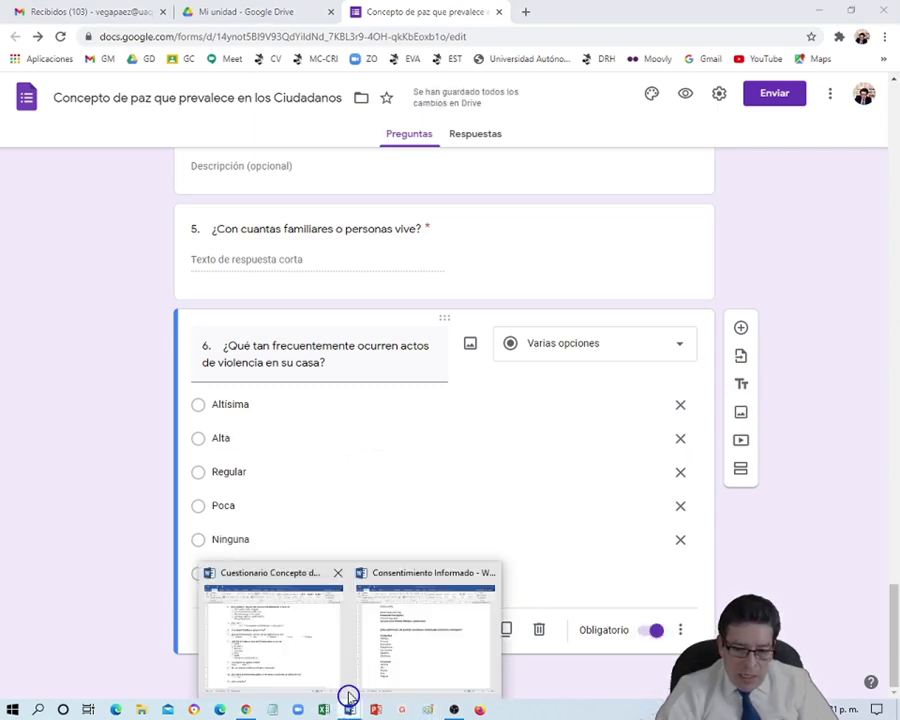
left_click(304, 638)
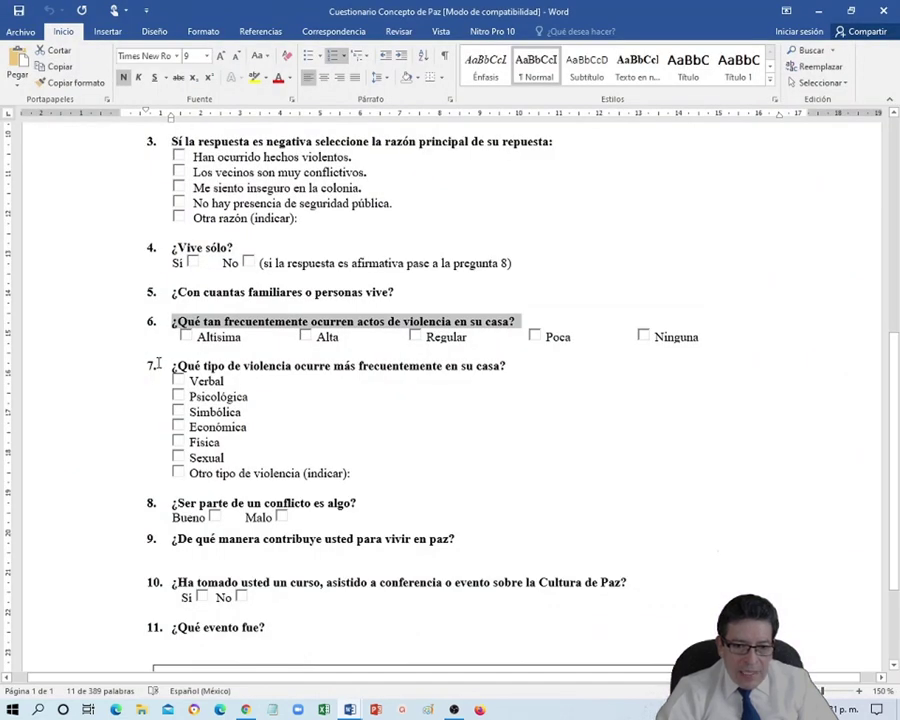
left_click_drag(170, 367, 384, 368)
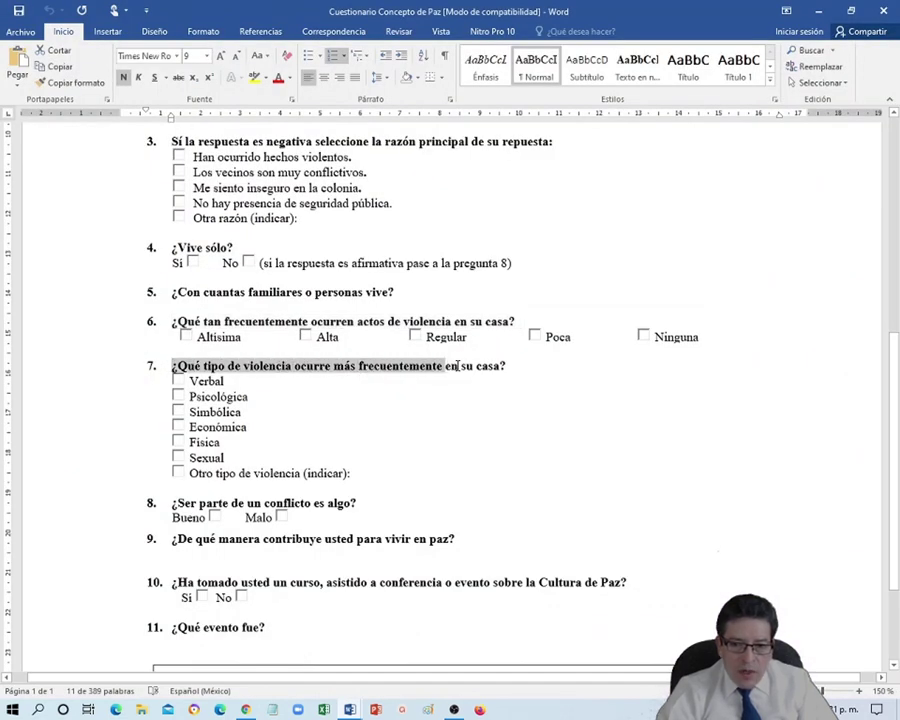
left_click_drag(508, 366, 511, 367)
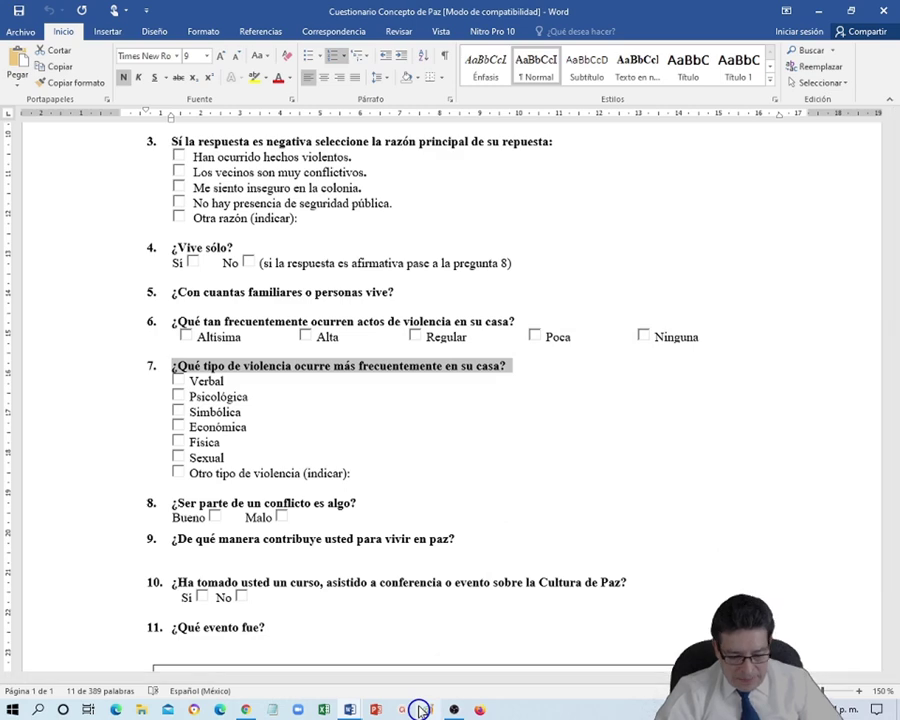
mouse_move(347, 711)
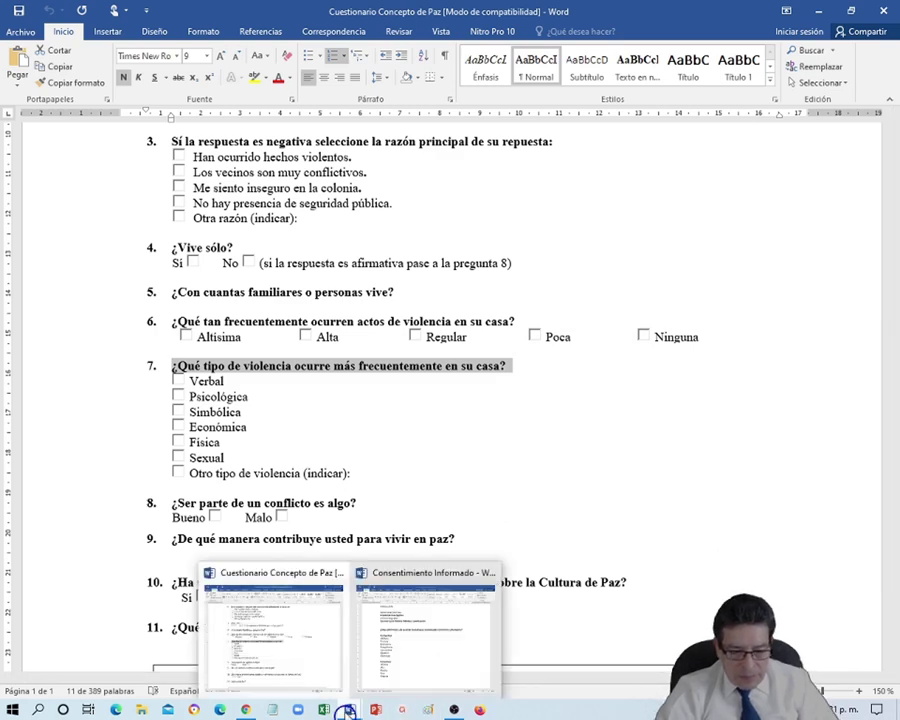
left_click(247, 711)
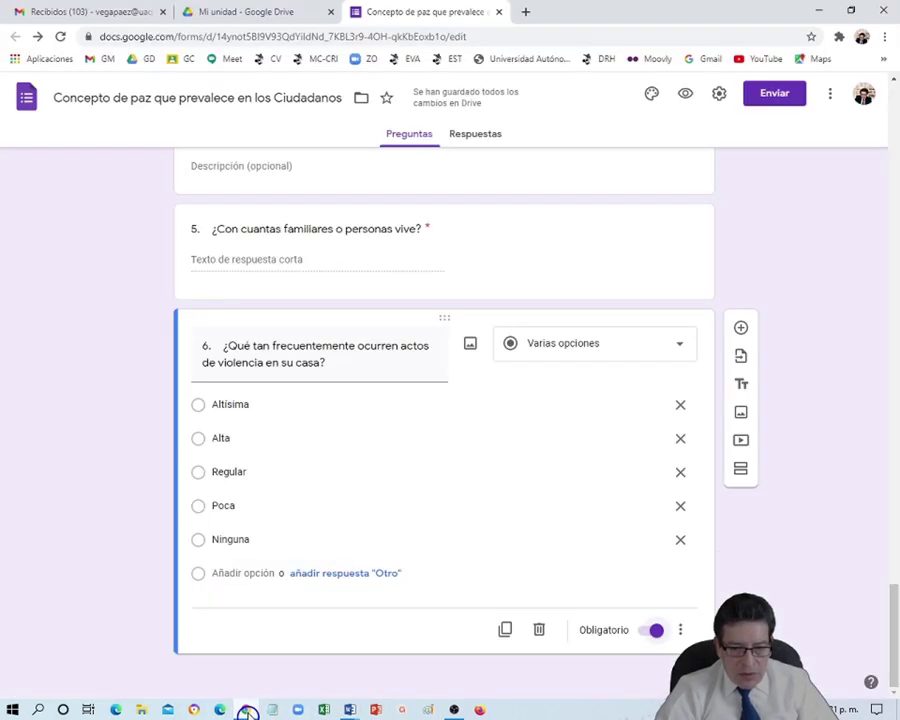
left_click(740, 328)
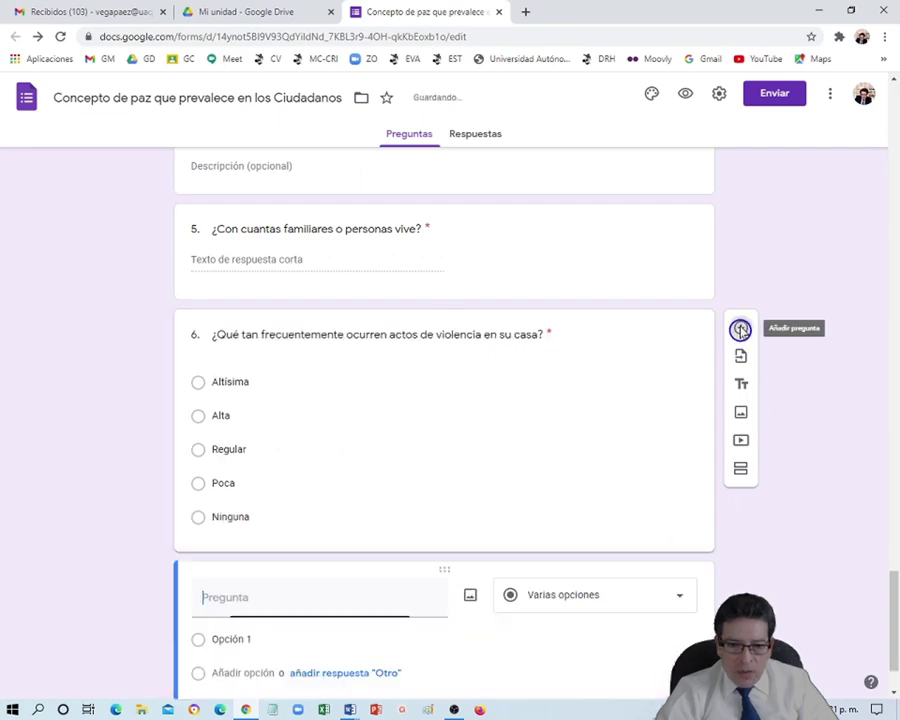
type("7. ¿Qué tipo de violencia ocurre más frecuentemente en su casa?")
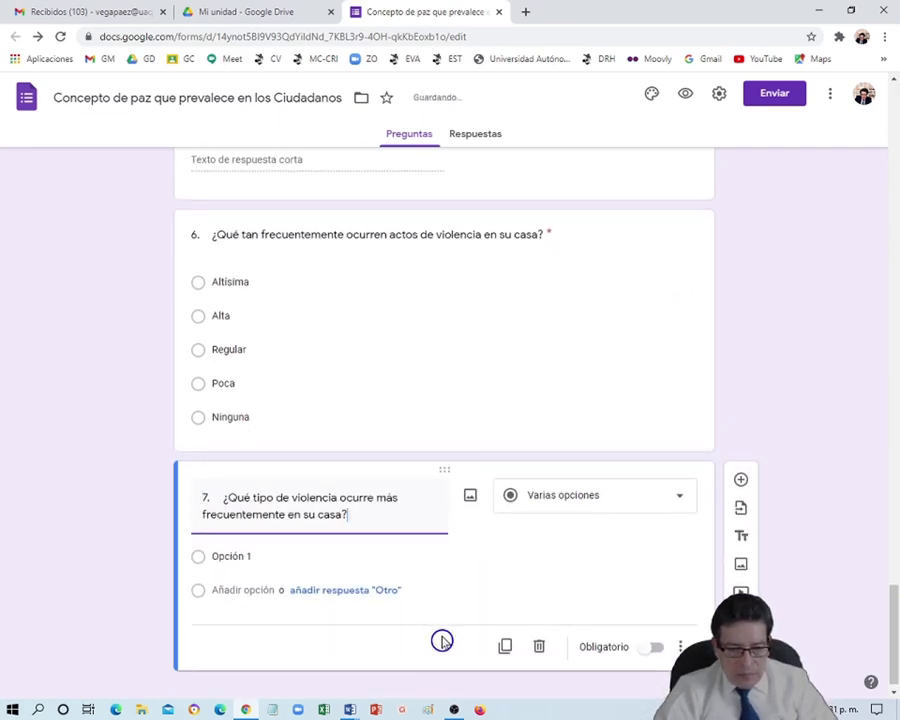
Copy the options Verbal to Sexual from the Word questionnaire into question 7, add an "Otro" response and make the question required
mouse_move(350, 712)
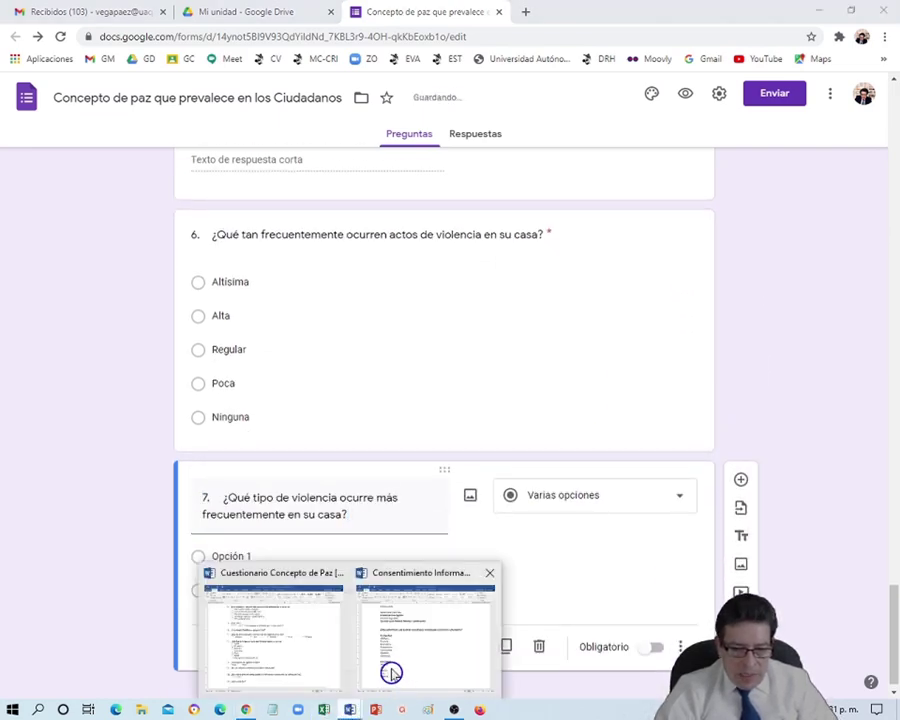
left_click(297, 668)
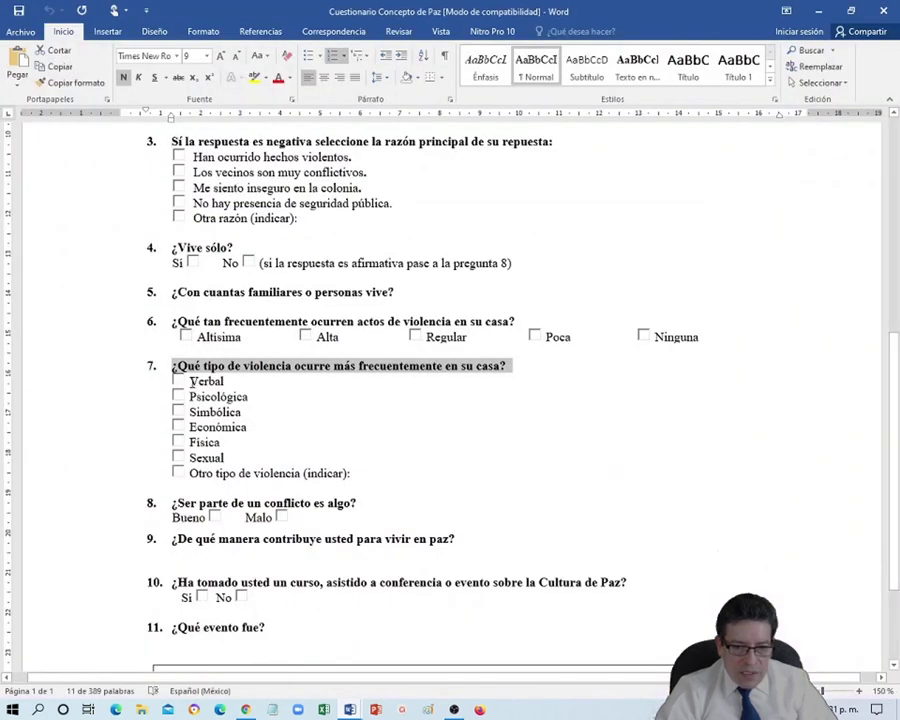
left_click_drag(161, 381, 304, 461)
key("ctrl+c")
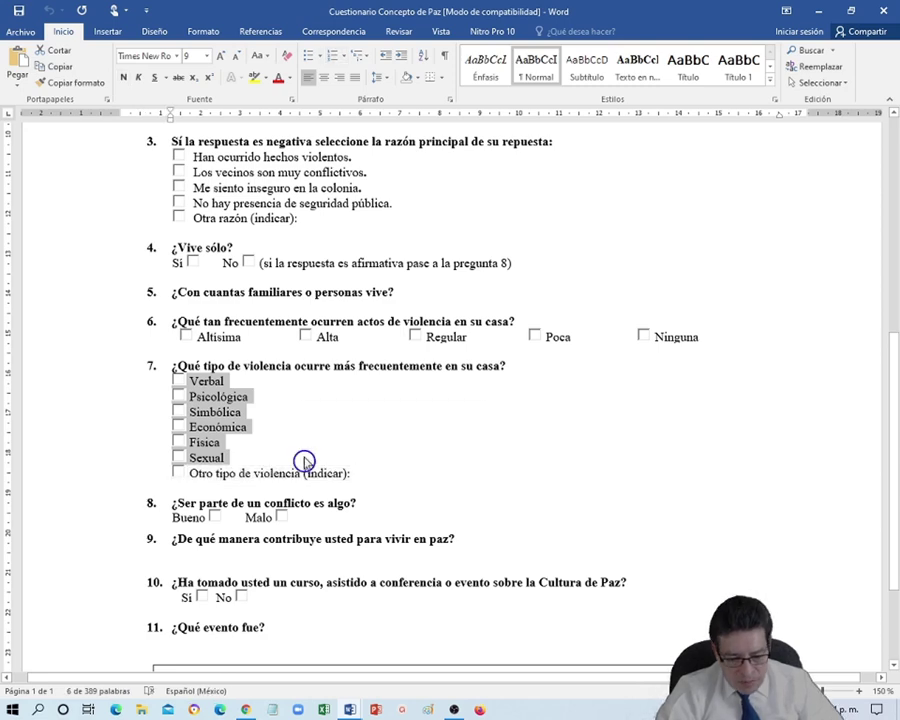
left_click(245, 710)
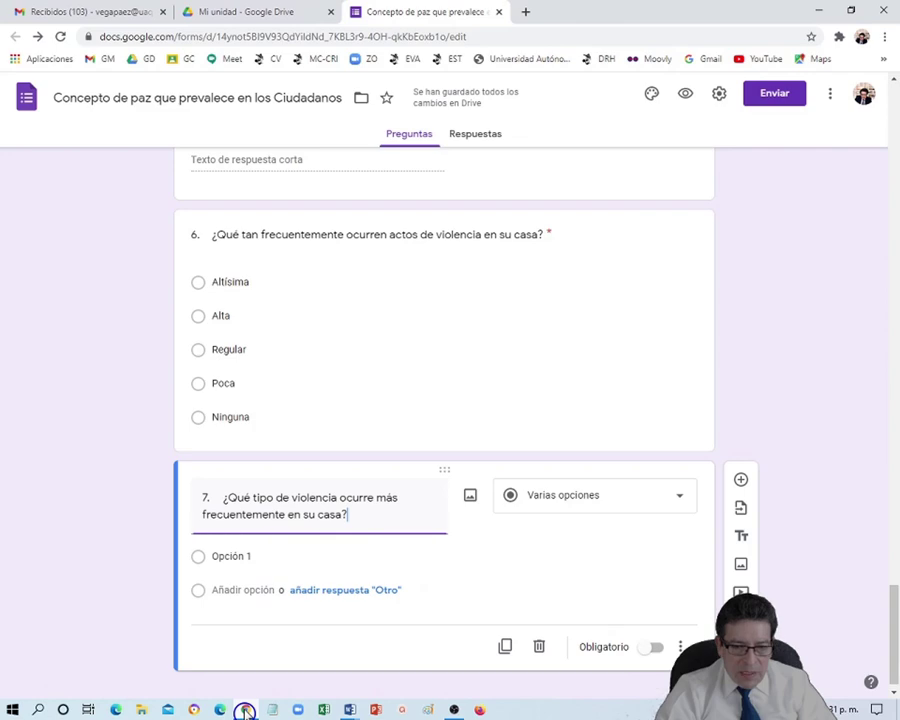
left_click(235, 560)
key("ctrl+v")
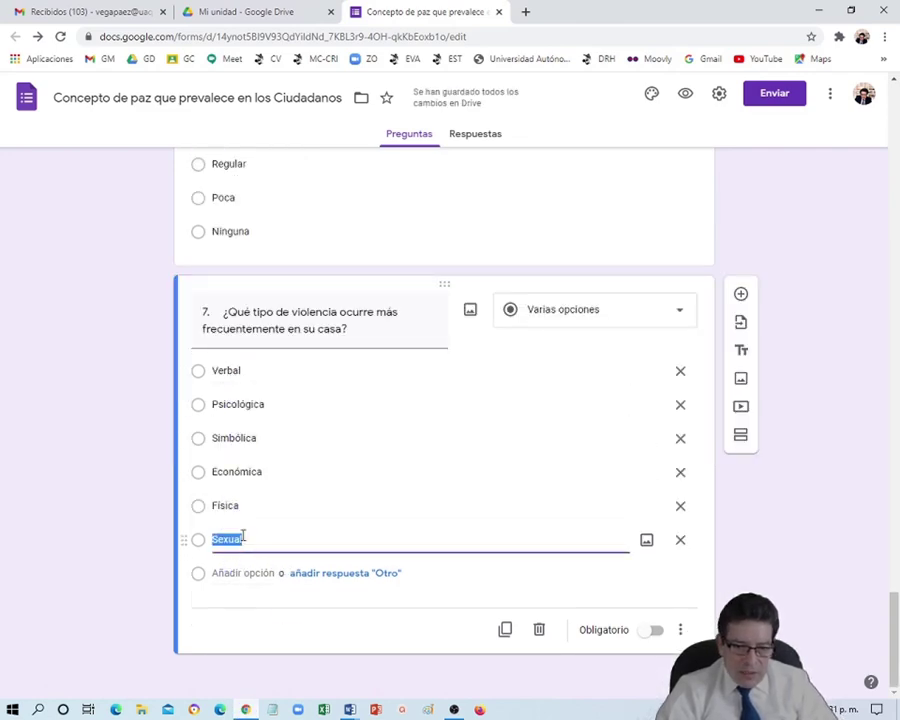
left_click(370, 576)
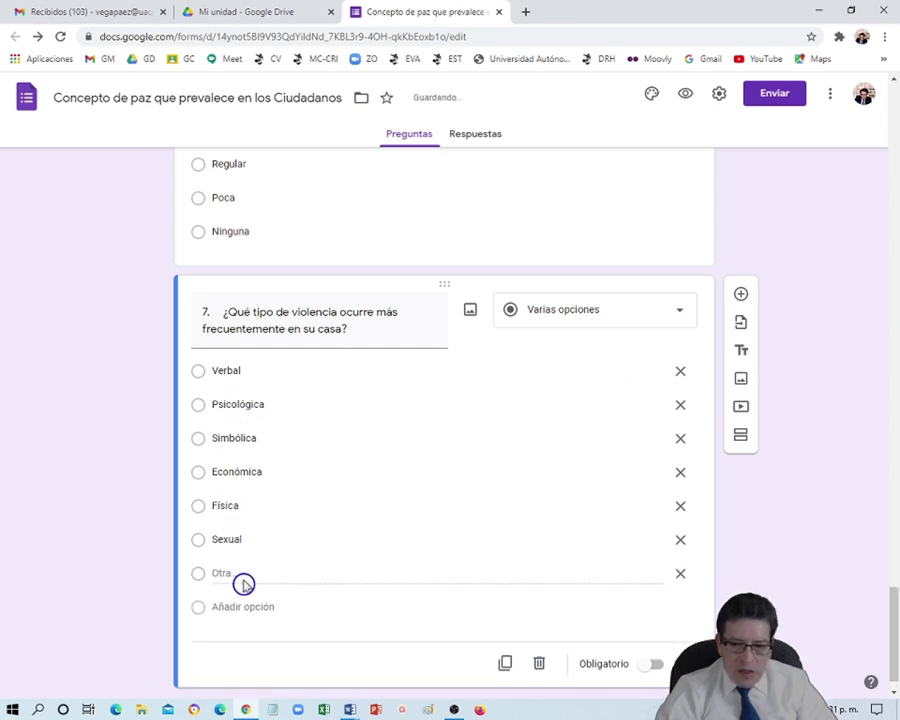
left_click(650, 666)
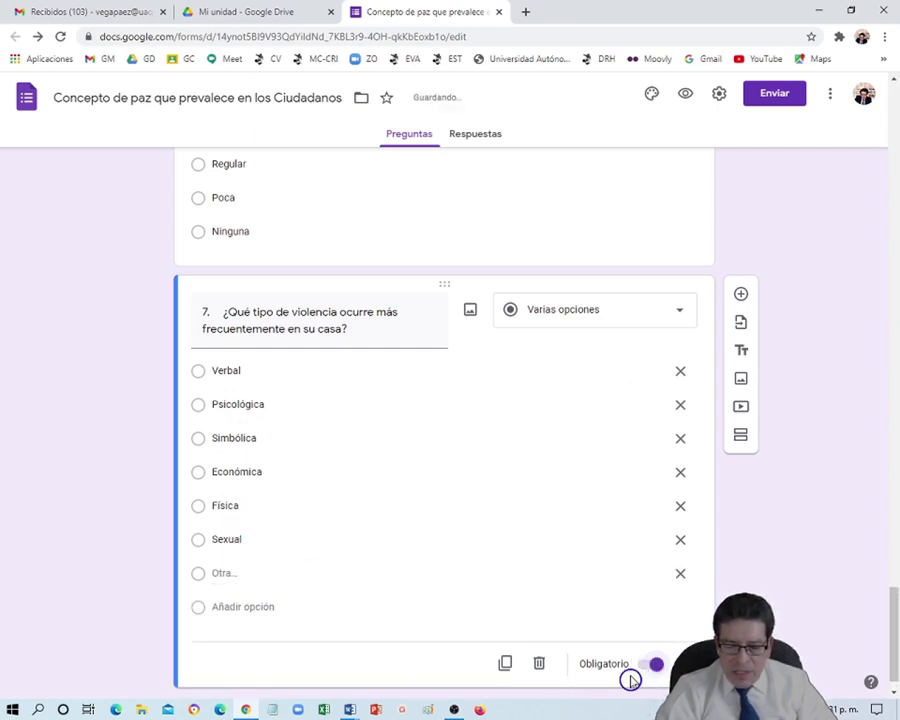
Add section 8 with a new question titled "8. ¿Ser parte de un conflicto es algo?", copying the heading from the Word questionnaire
mouse_move(348, 708)
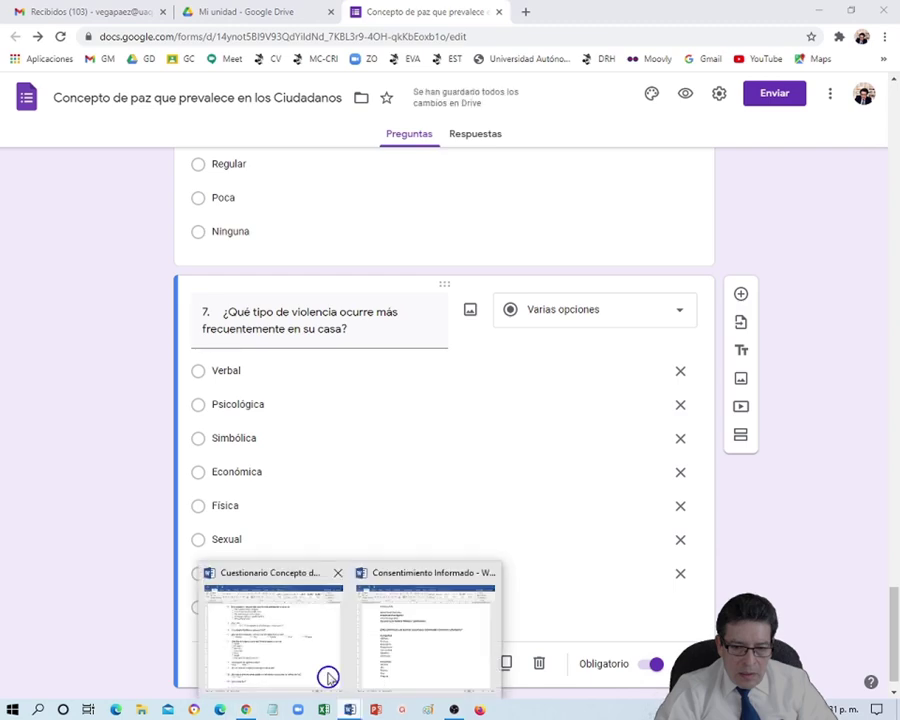
left_click(326, 672)
scroll(282, 640, "down", 2)
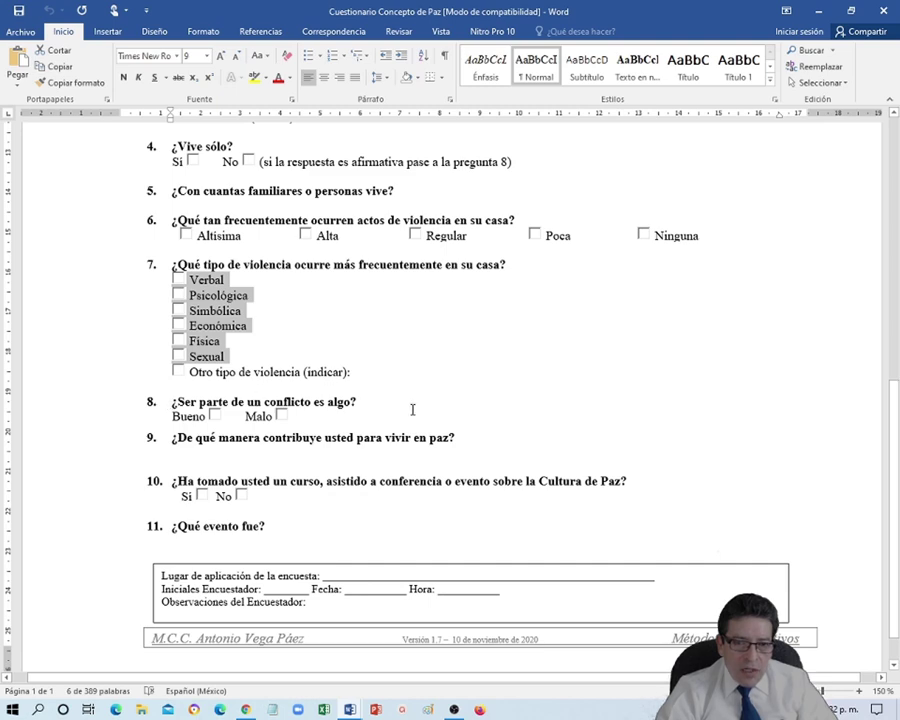
scroll(470, 430, "up", 1)
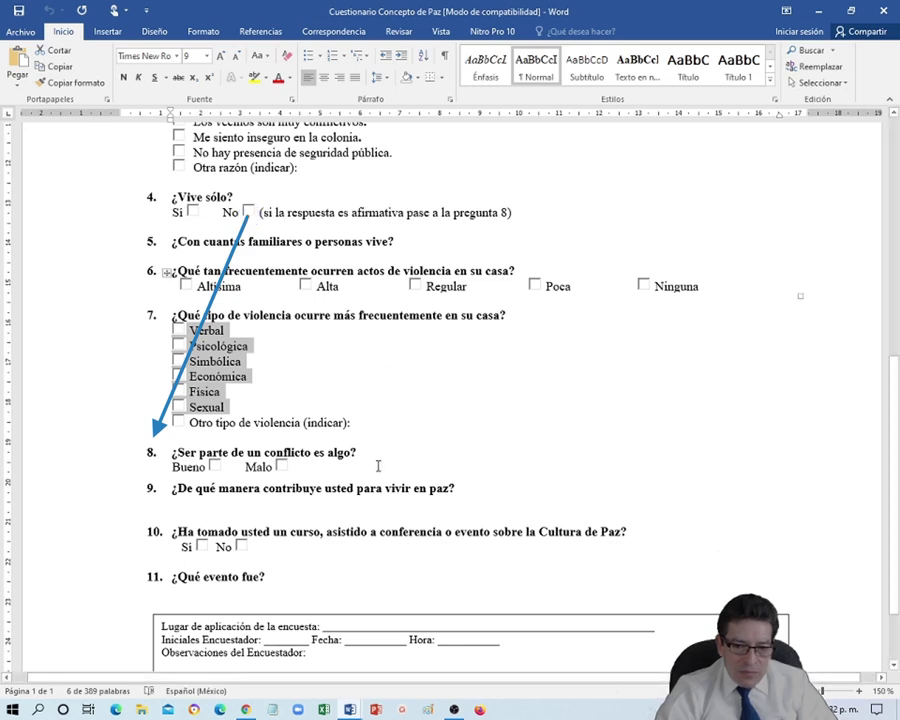
left_click_drag(363, 452, 168, 452)
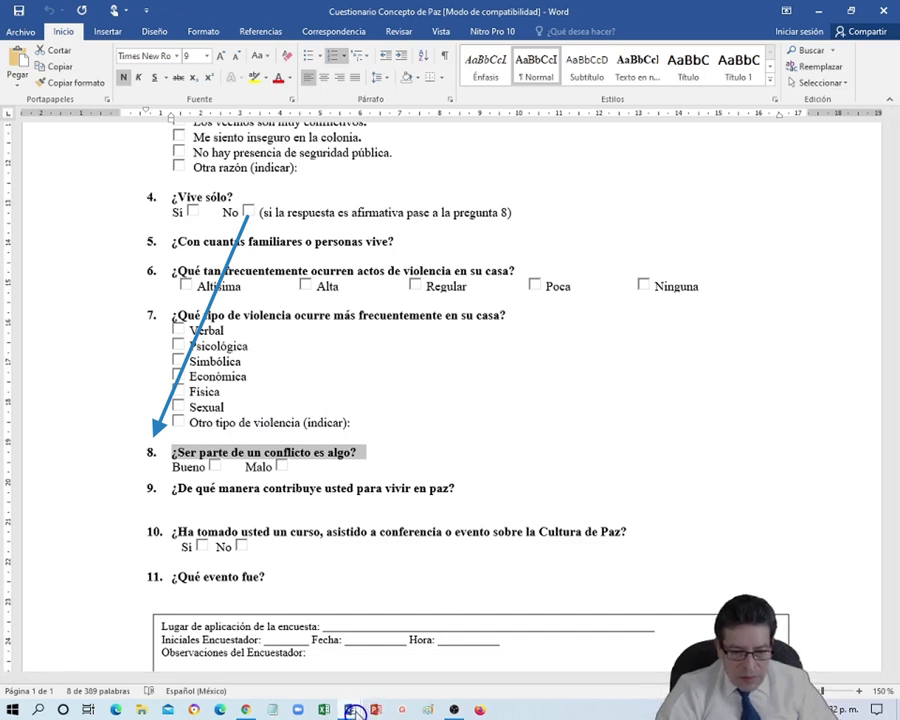
left_click(305, 690)
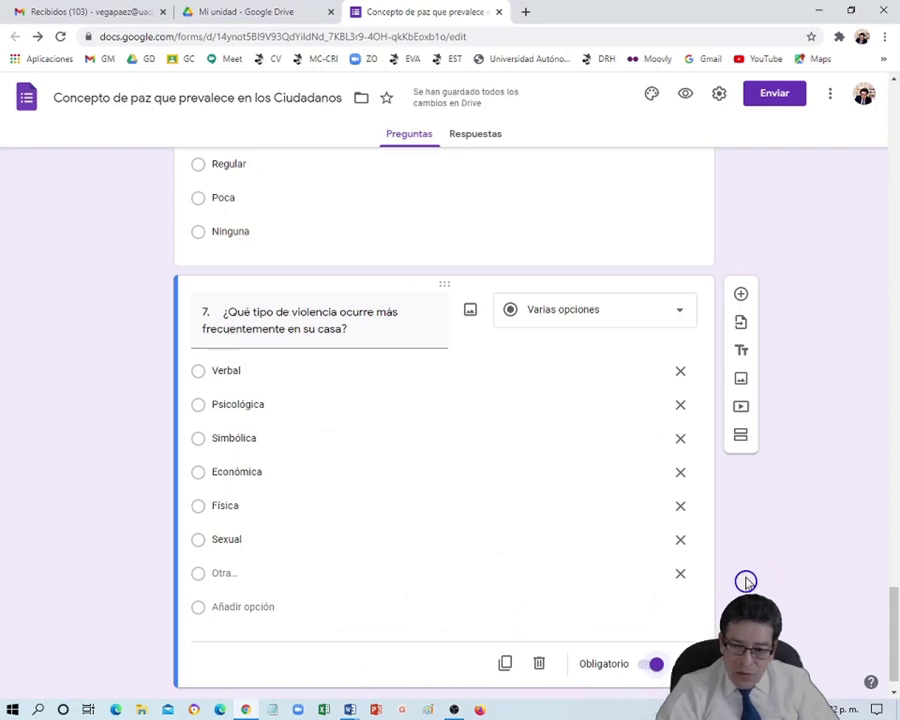
left_click(742, 439)
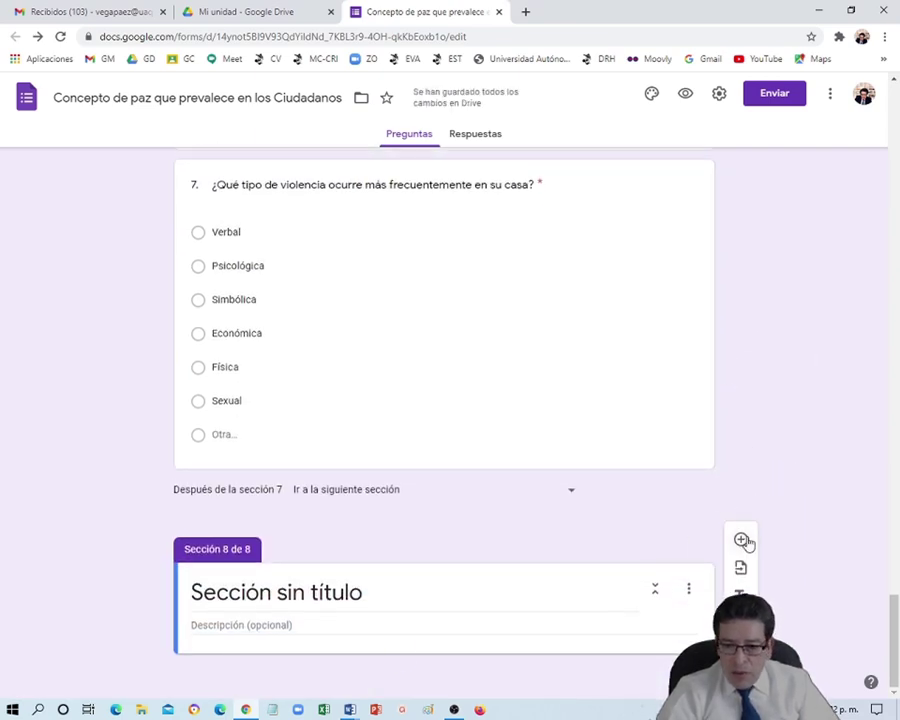
left_click(742, 540)
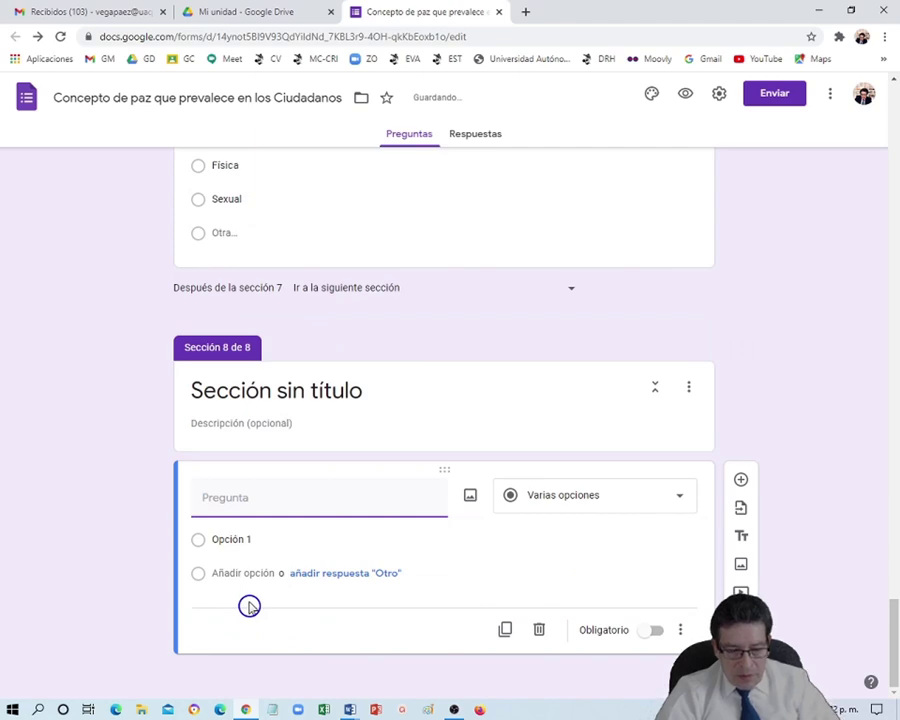
type("8. ¿Ser parte de un conflicto es algo?")
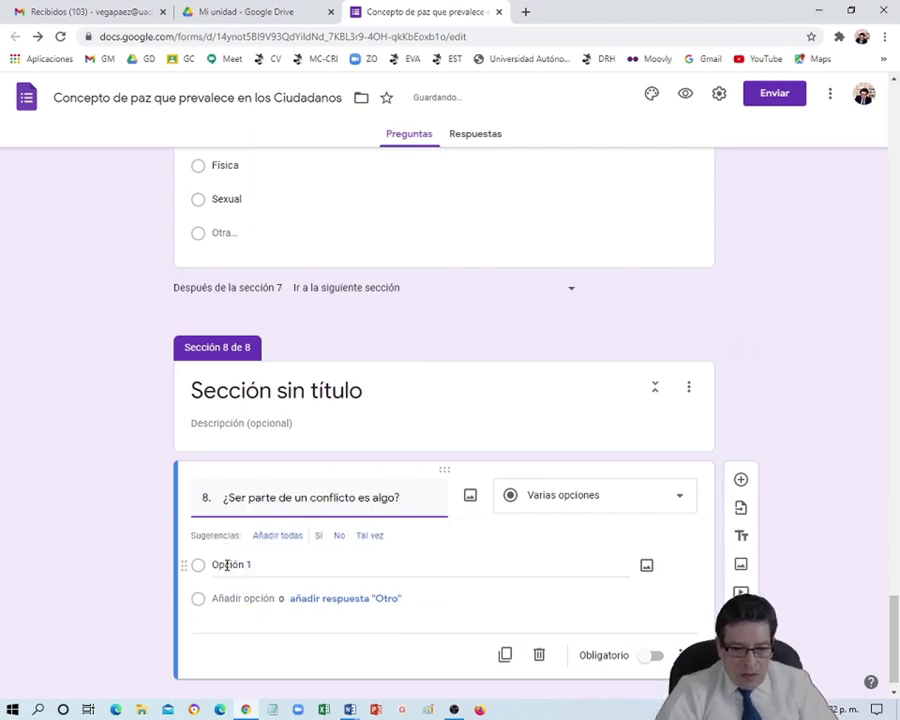
Give question 8 the two answer options "Bueno" and "Malo"
left_click(222, 564)
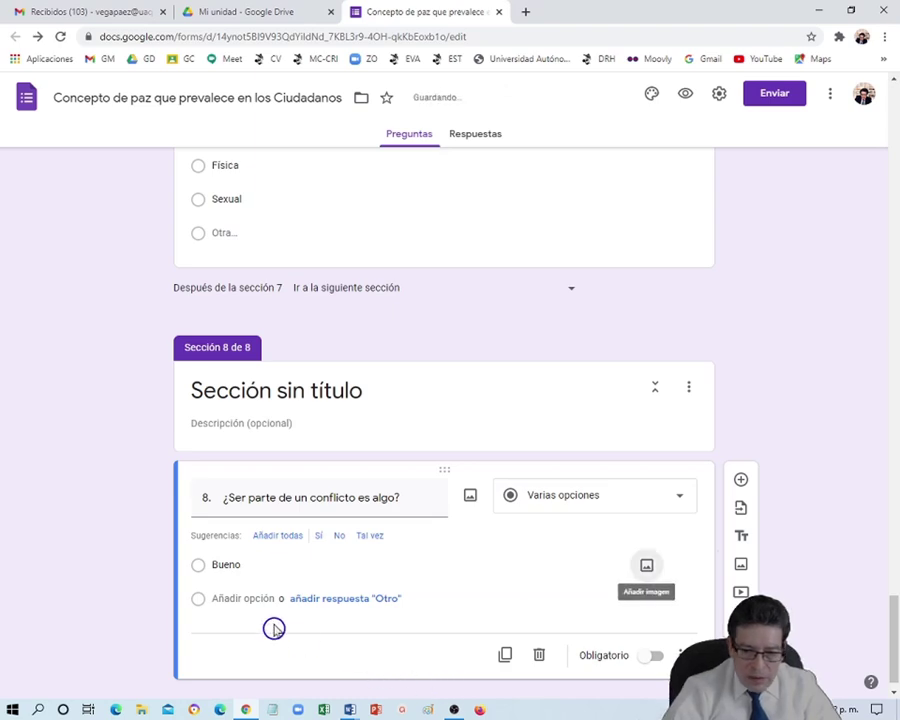
left_click(240, 598)
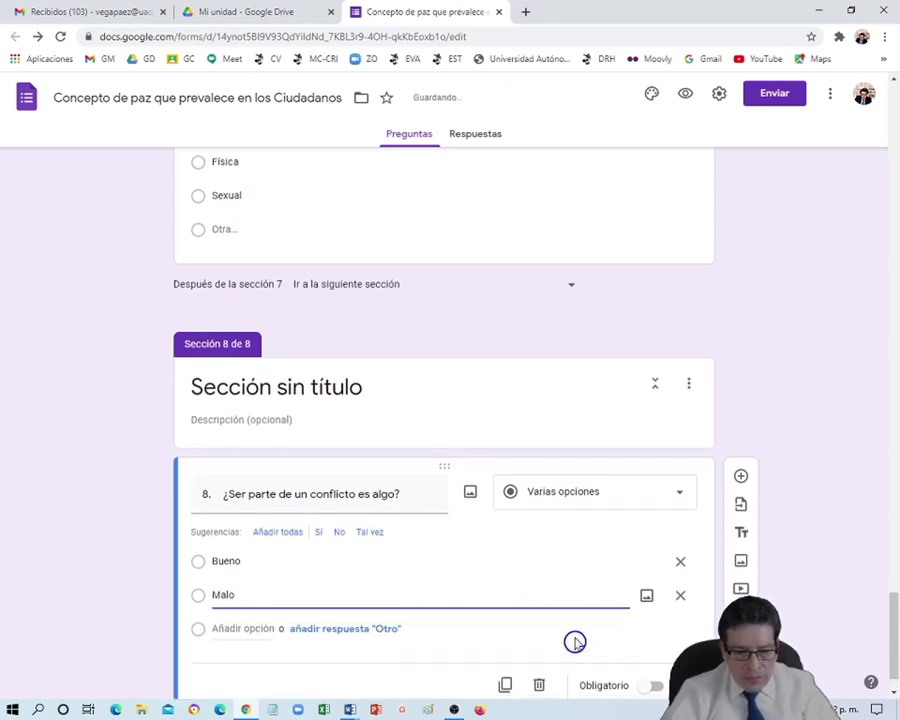
scroll(575, 641, "down", 1)
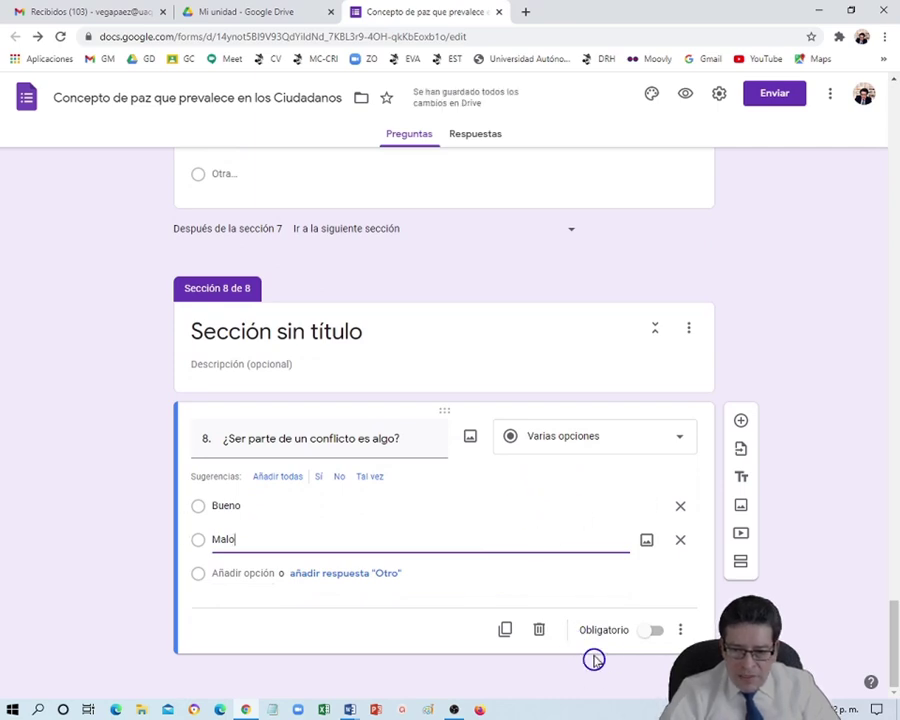
Make question 8, "¿Ser parte de un conflicto es algo?", required
left_click(650, 631)
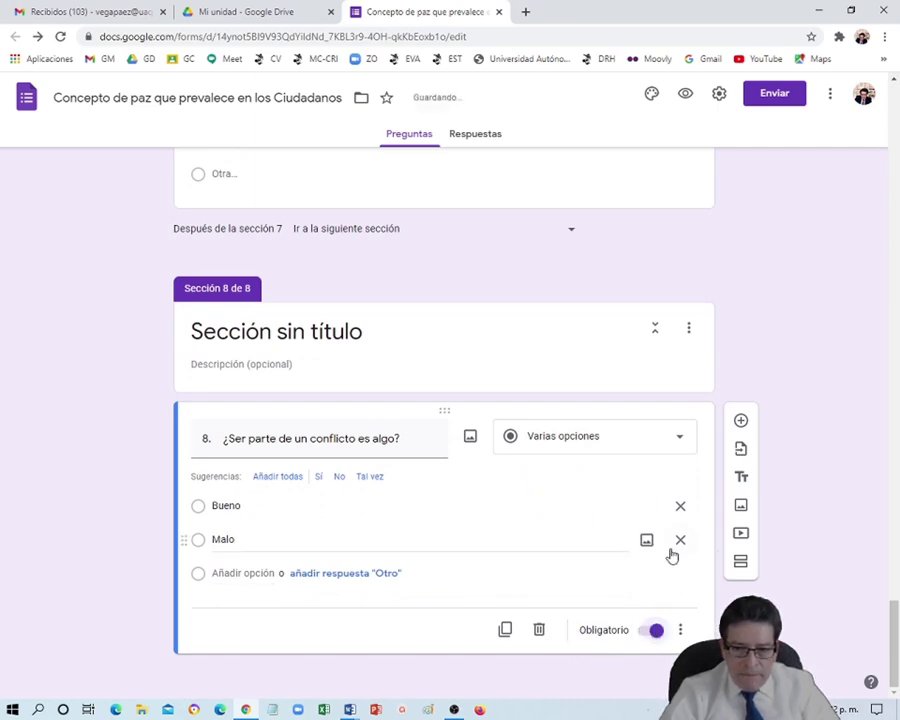
Route the "No" answer of question 4, "¿Vive sólo?", to section 8
scroll(627, 550, "up", 2)
scroll(627, 550, "up", 12)
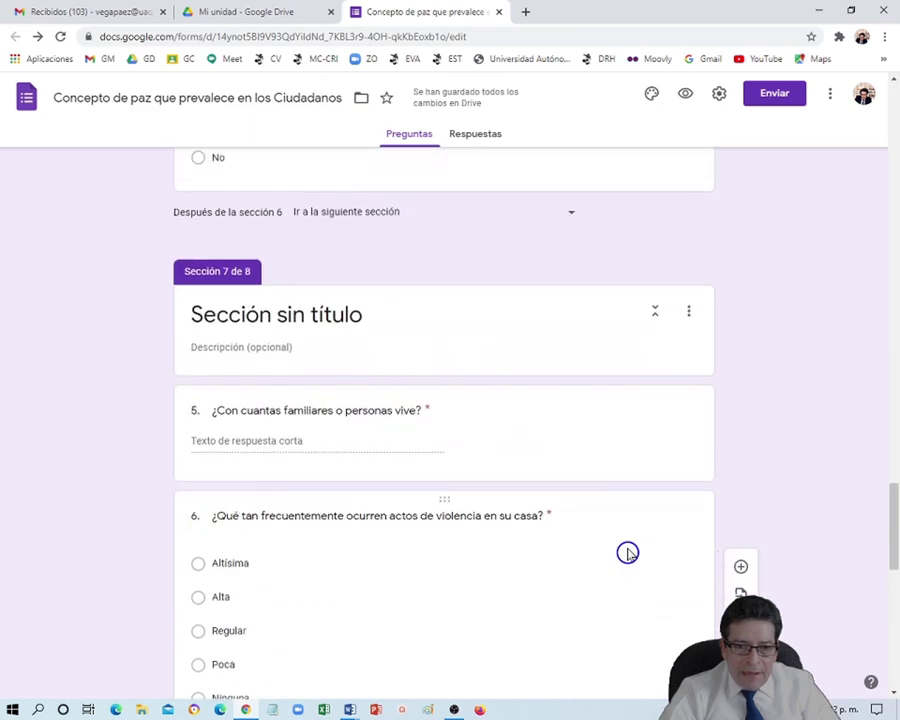
left_click(307, 452)
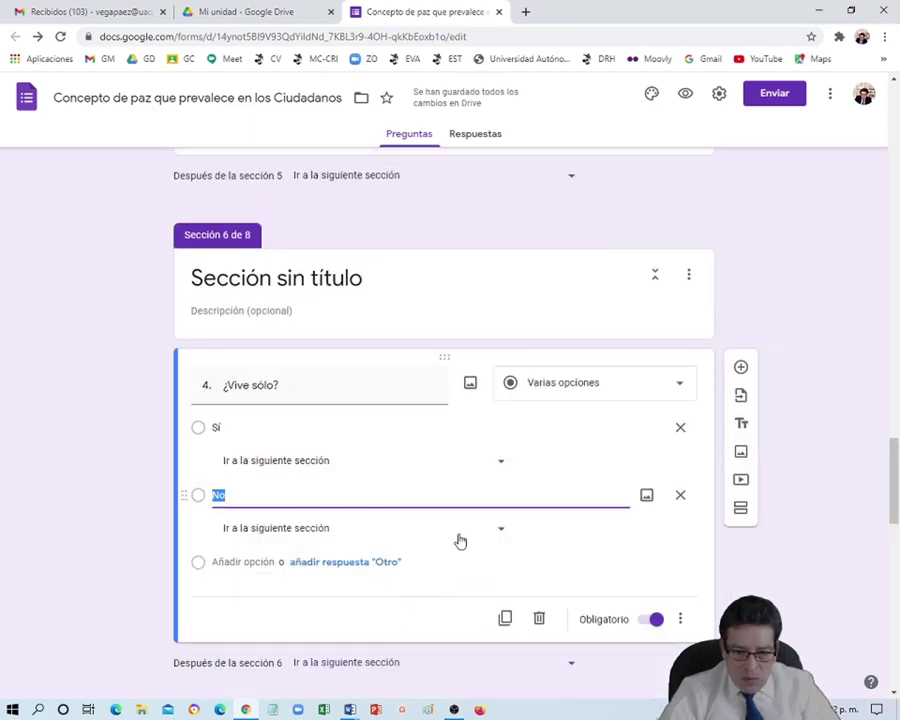
scroll(517, 556, "down", 15)
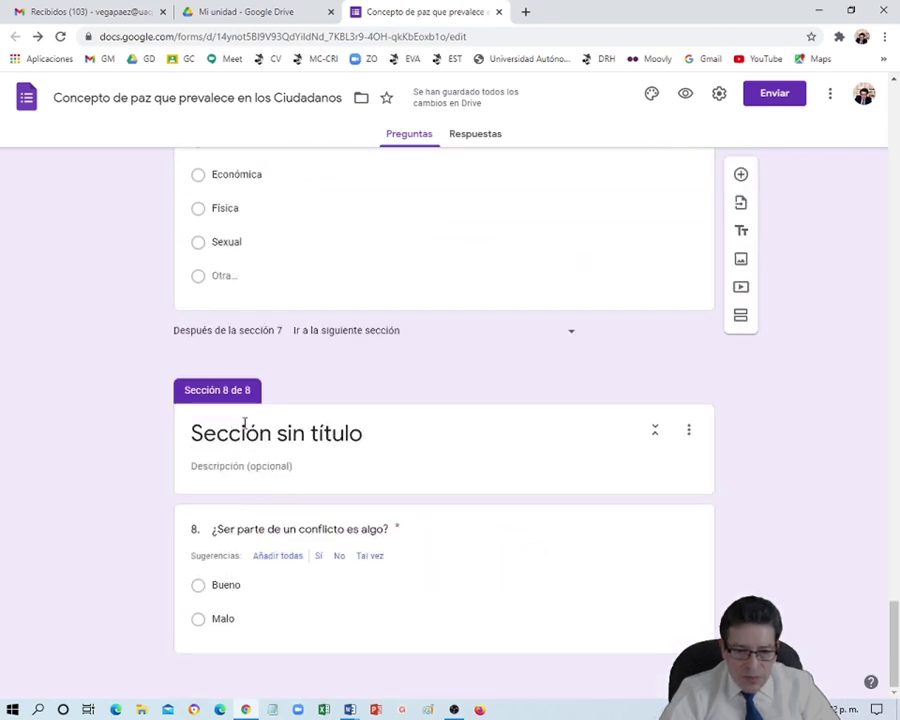
scroll(265, 432, "up", 6)
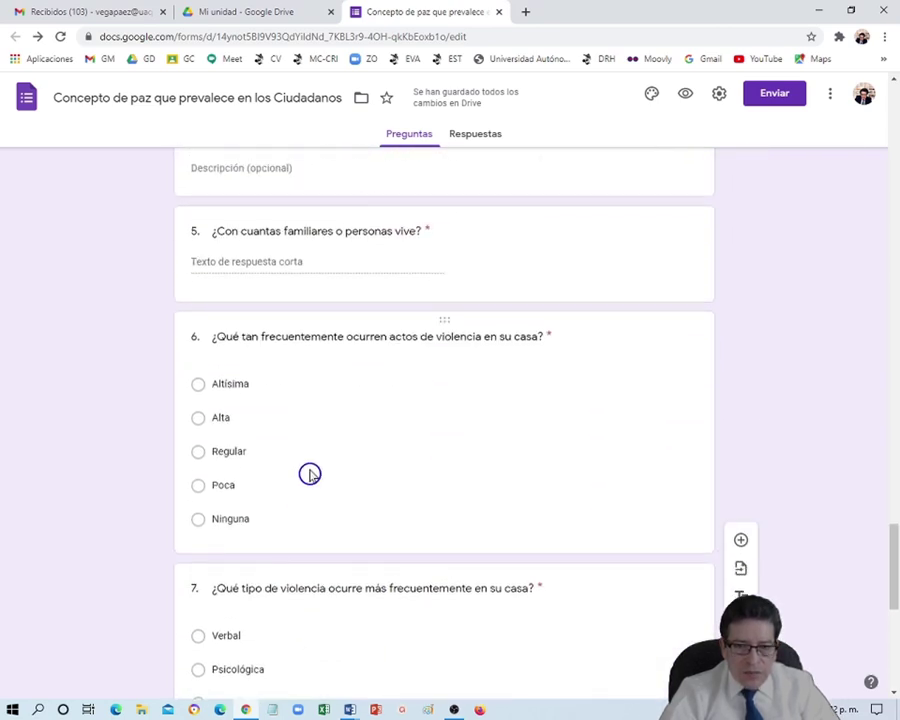
scroll(310, 474, "up", 5)
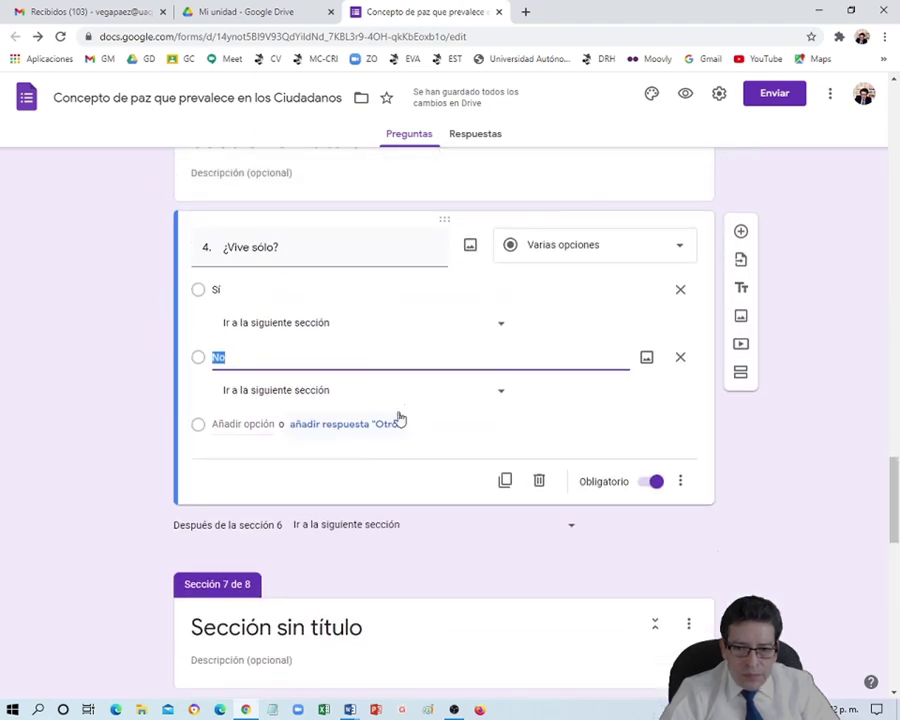
left_click(500, 400)
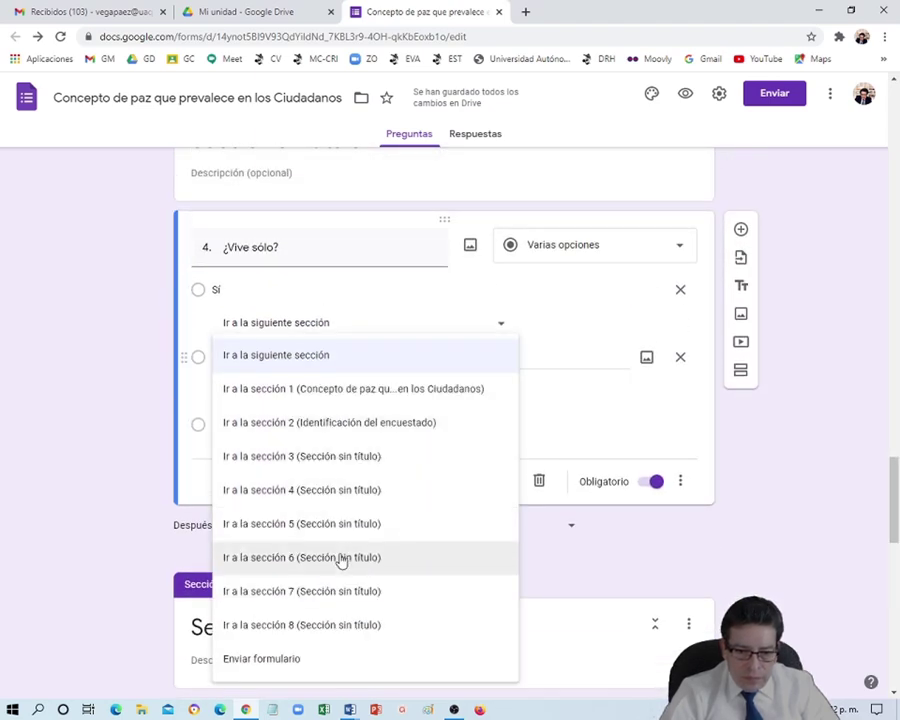
left_click(343, 628)
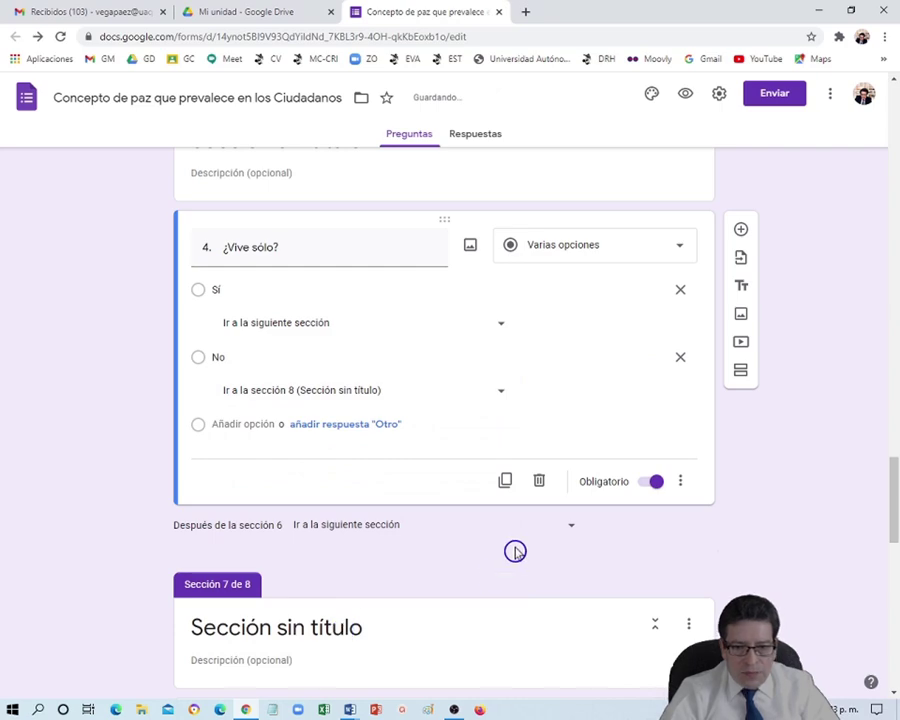
Select question 8 in the form, then switch to Word and copy question 9, "¿De qué manera contribuye usted para vivir en paz?", from the Cuestionario Concepto de Paz document
scroll(514, 548, "down", 7)
scroll(514, 551, "down", 4)
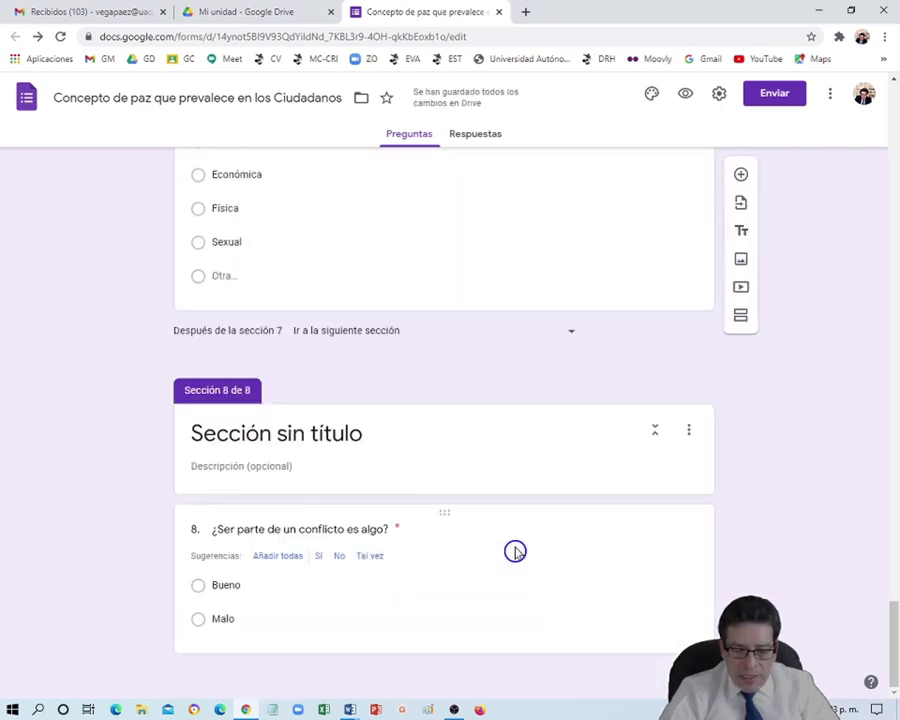
left_click(364, 620)
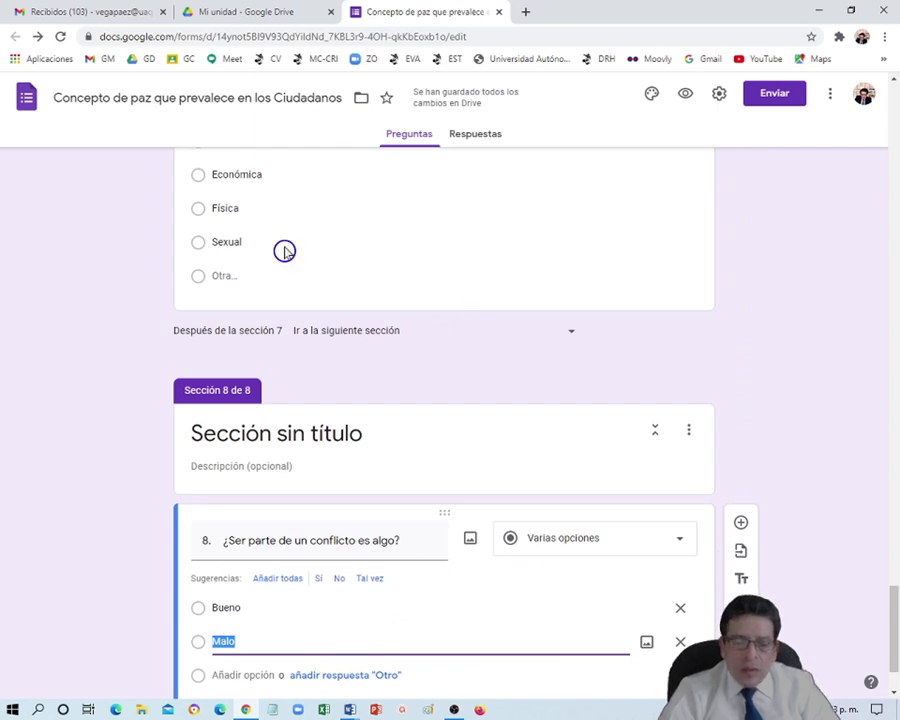
mouse_move(352, 710)
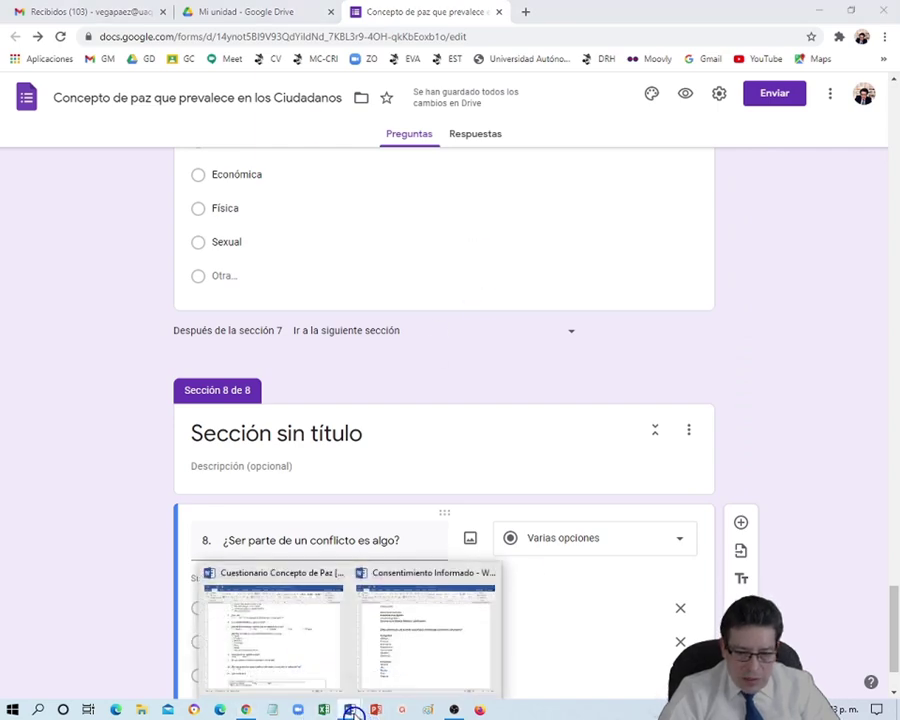
left_click(279, 664)
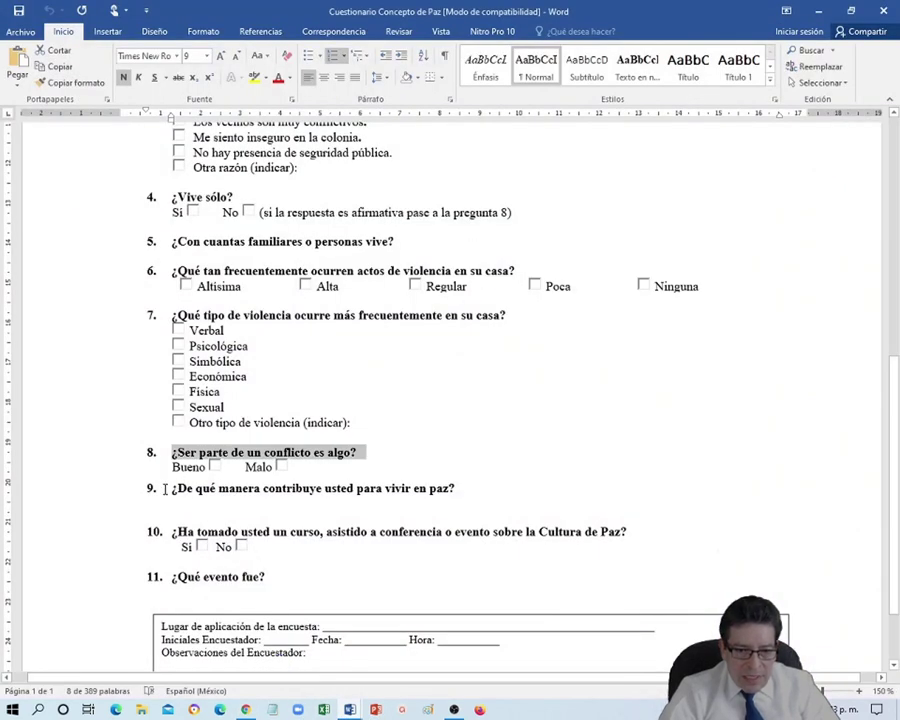
left_click_drag(169, 489, 457, 492)
key("ctrl+c")
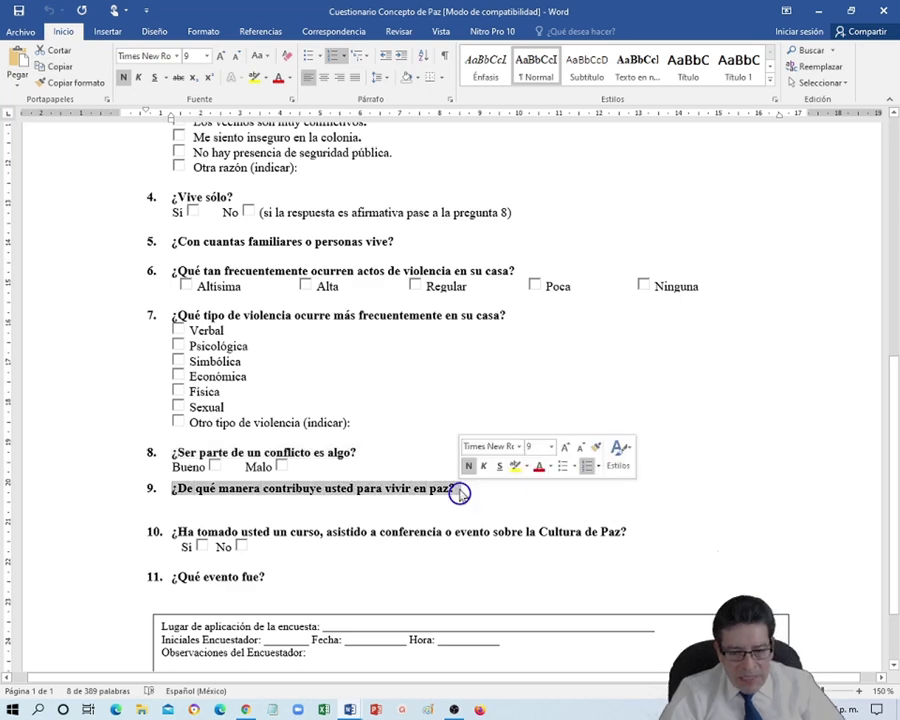
Switch back to Google Forms, add the copied question 9 below question 8 with the Párrafo type, and make it required
left_click(250, 710)
scroll(507, 600, "down", 1)
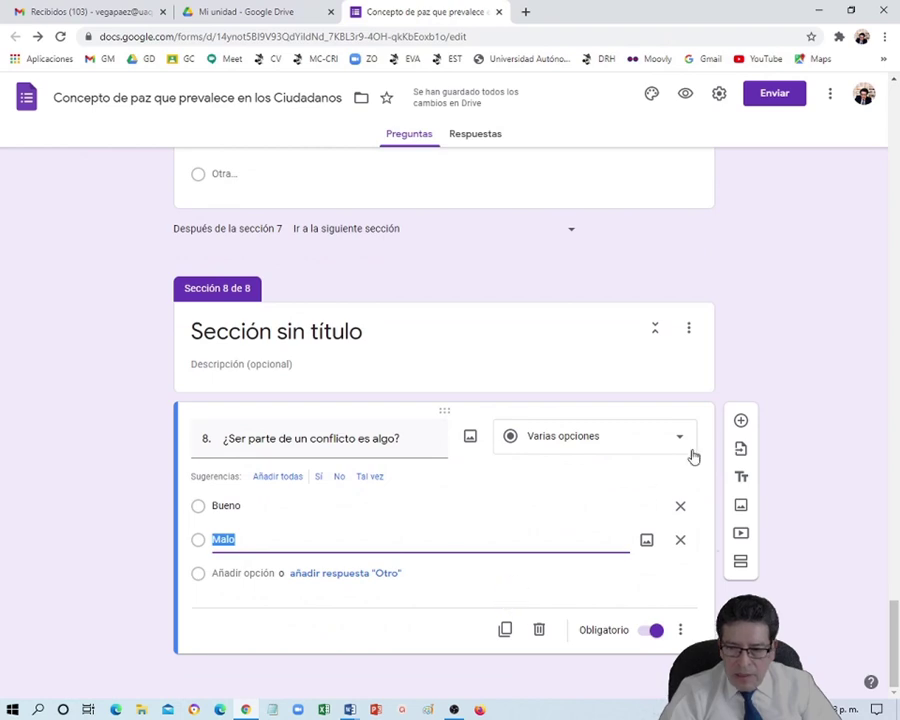
left_click(740, 422)
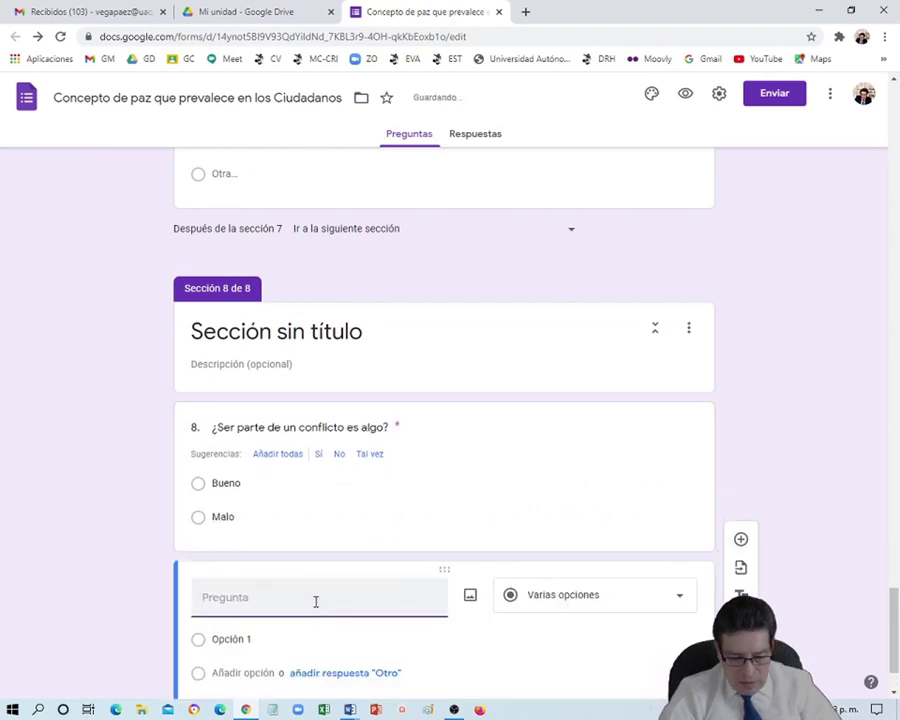
key("ctrl+v")
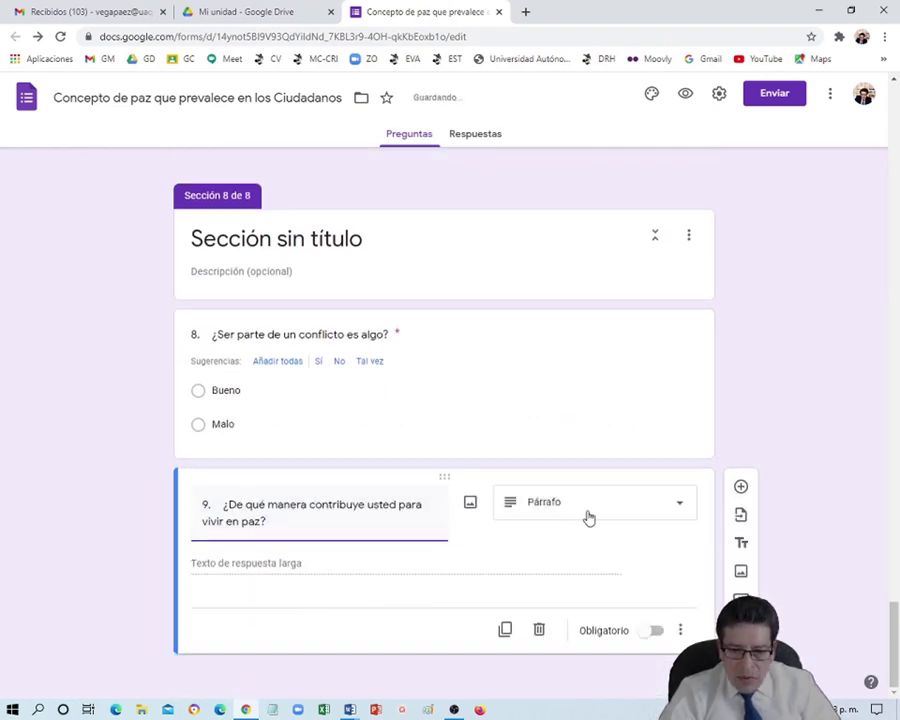
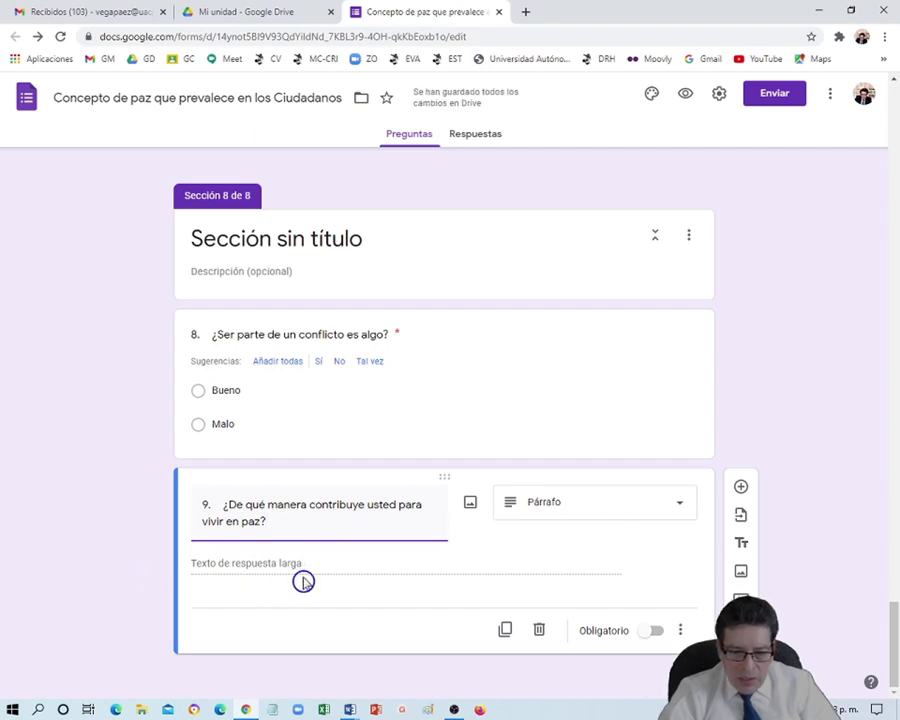
left_click(679, 510)
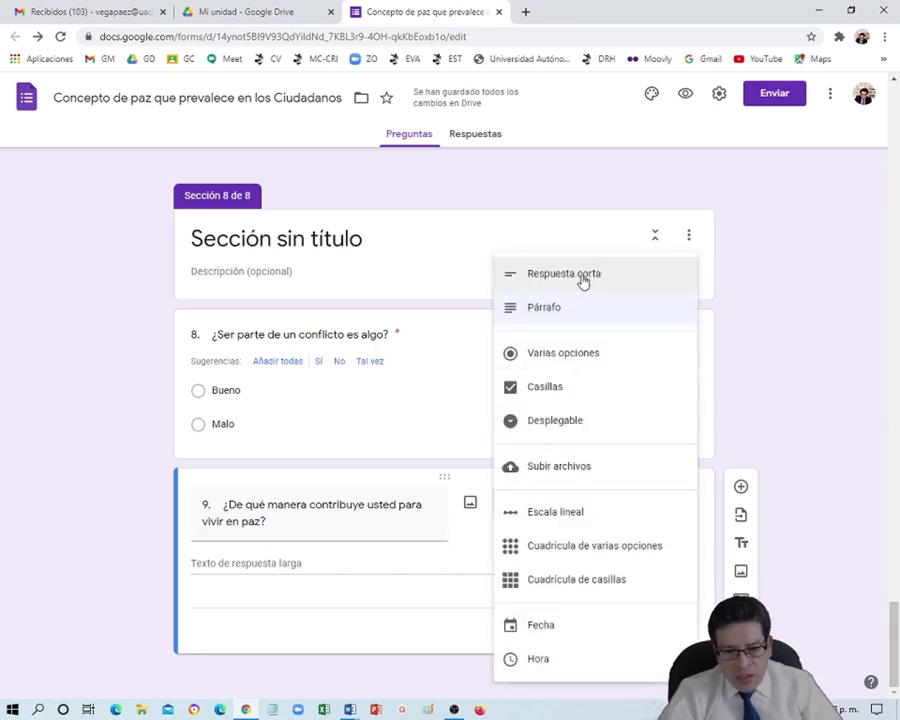
left_click(813, 402)
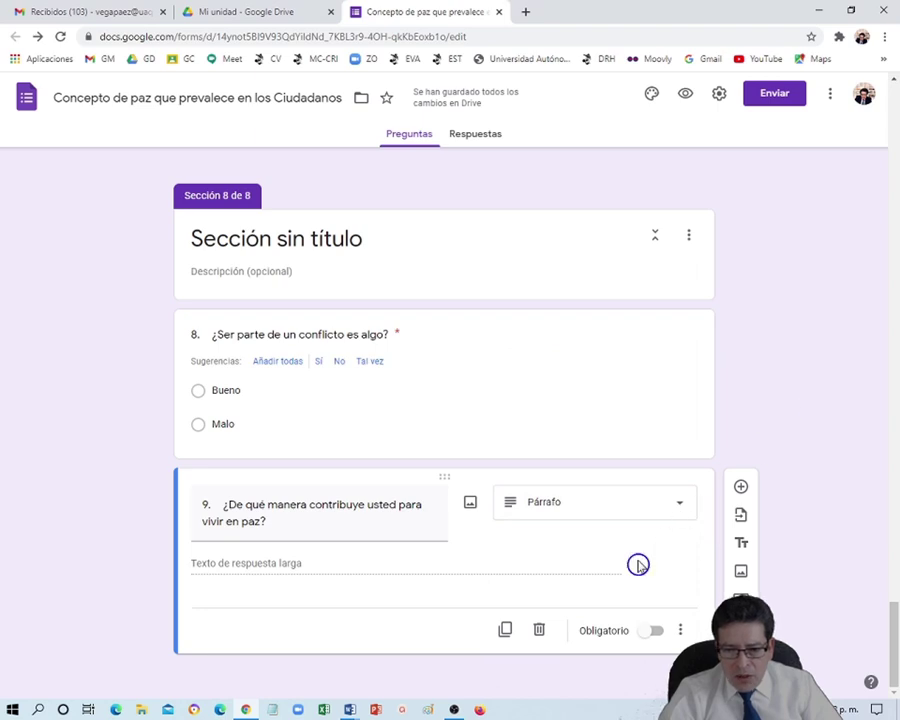
left_click(652, 631)
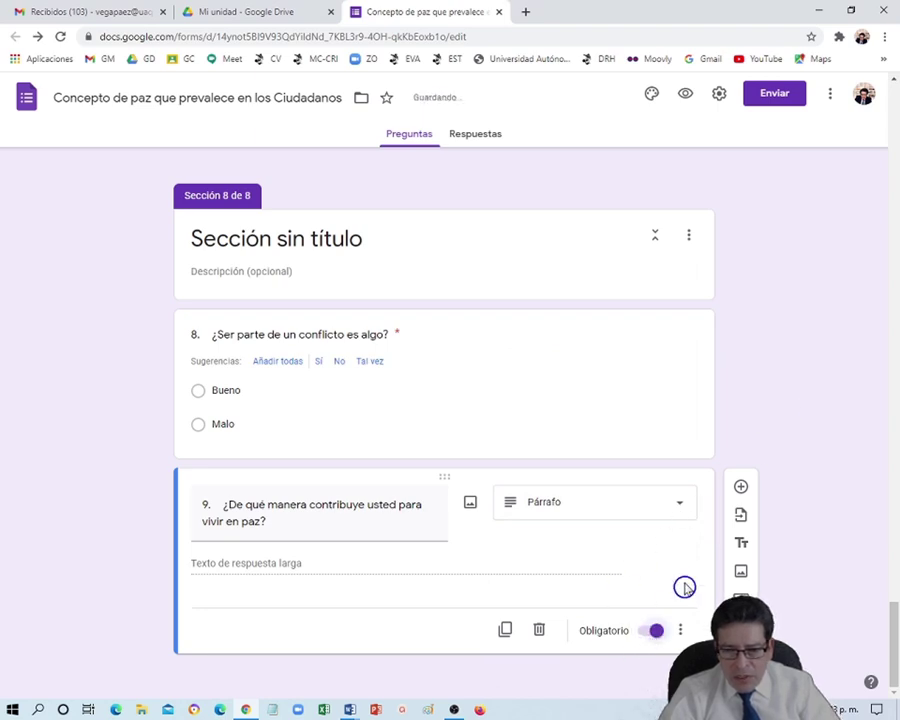
Add an empty question below question 9, then switch to Word and copy question 10 about attending a Cultura de Paz course, conference or event
left_click(741, 487)
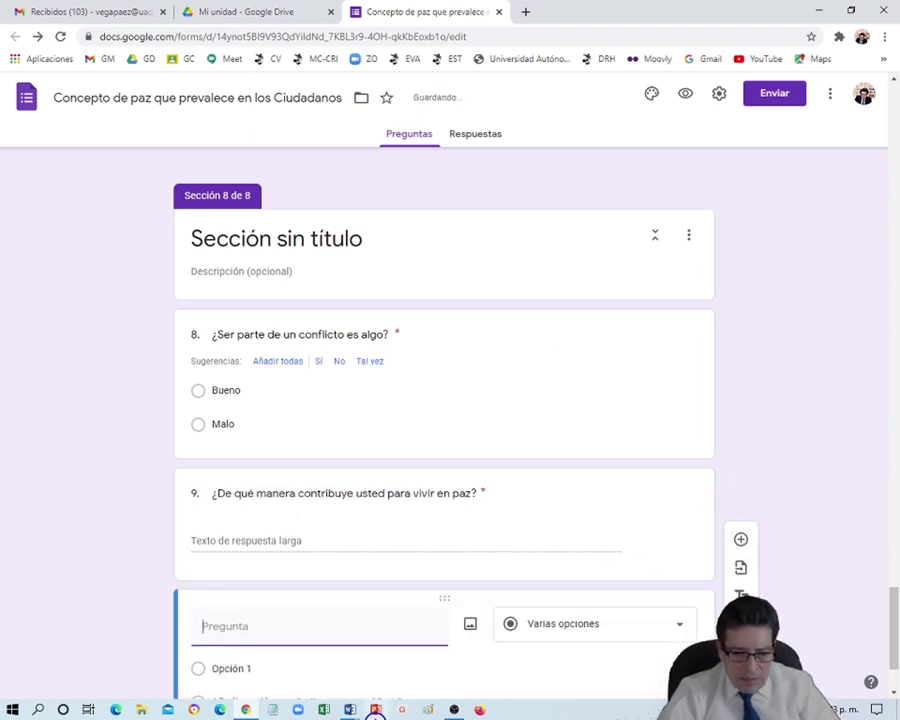
mouse_move(360, 712)
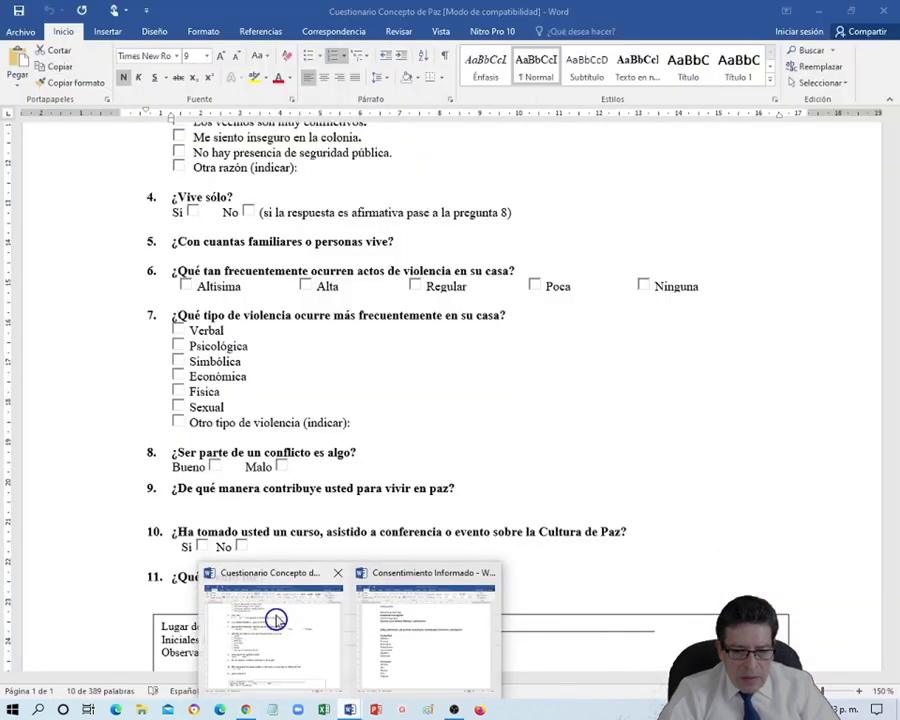
left_click(300, 620)
left_click_drag(172, 533, 516, 535)
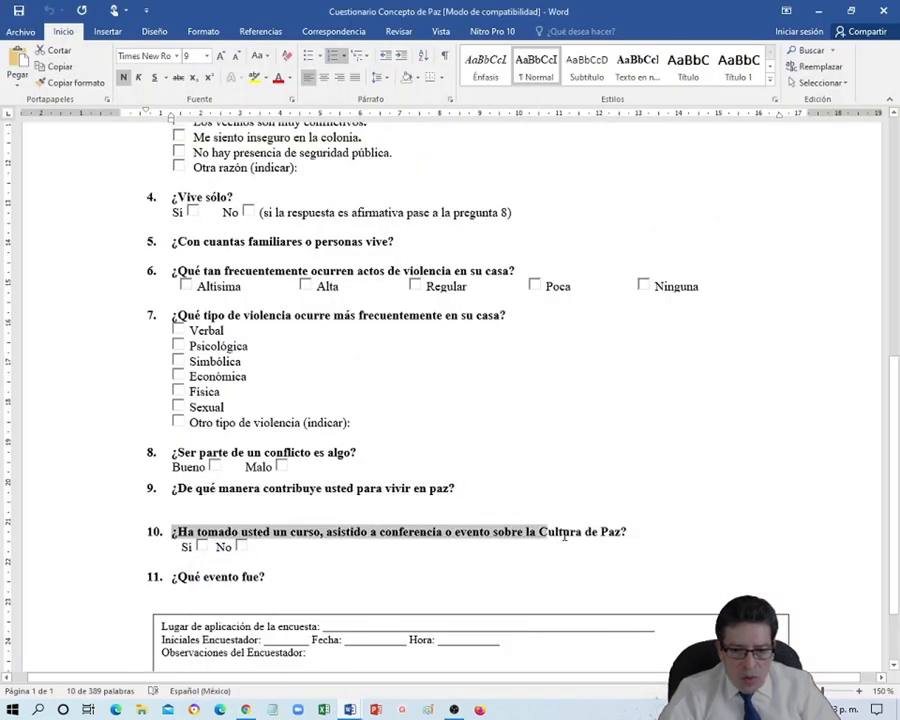
left_click_drag(610, 538, 632, 538)
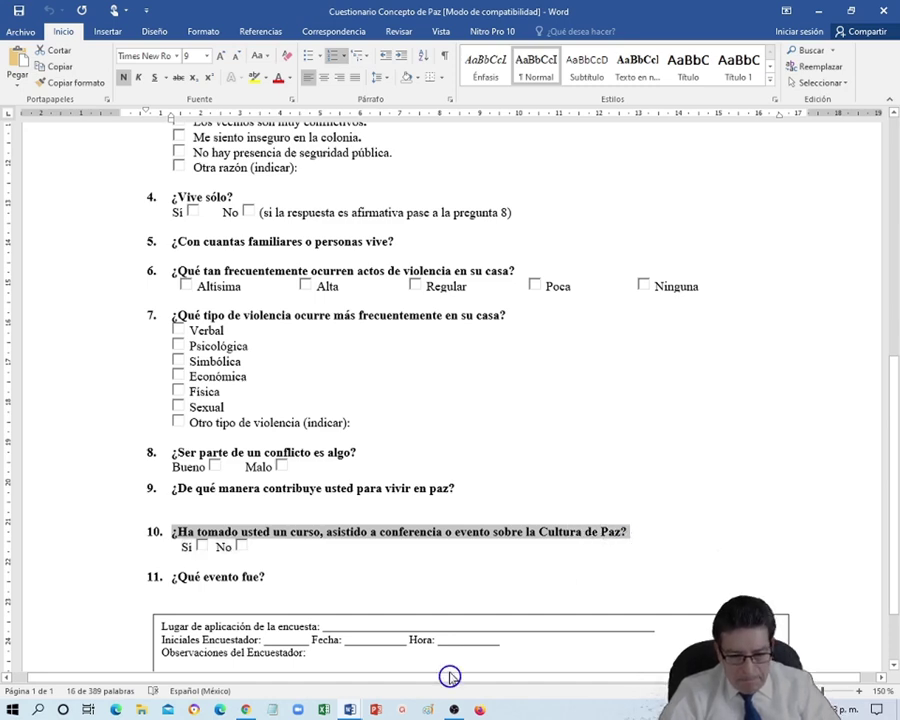
Back in Google Forms, enter the copied question 10 in the empty question with the options "Sí" and "No", and make it required
left_click(248, 710)
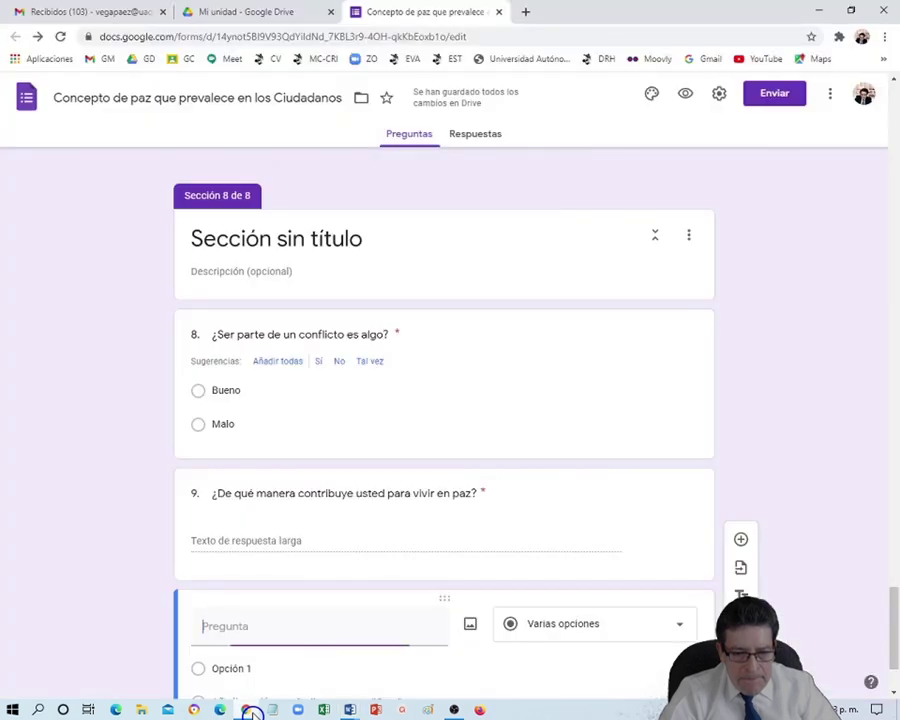
type("¿Ha tomado usted un curso, asistido a conferencia o evento sobre la Cultura de Paz?")
scroll(272, 656, "down", 2)
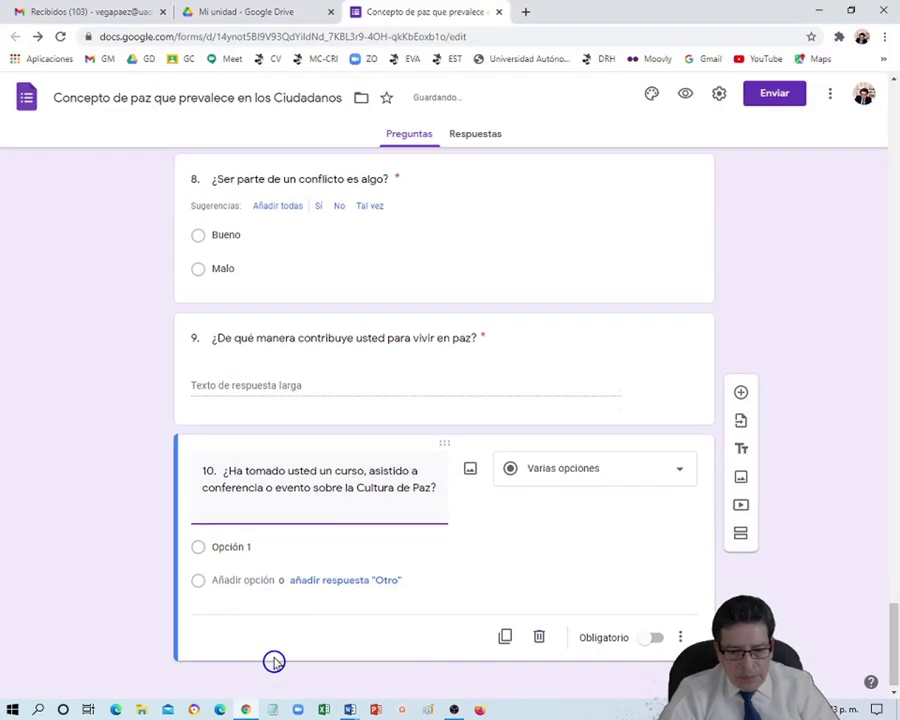
left_click(319, 537)
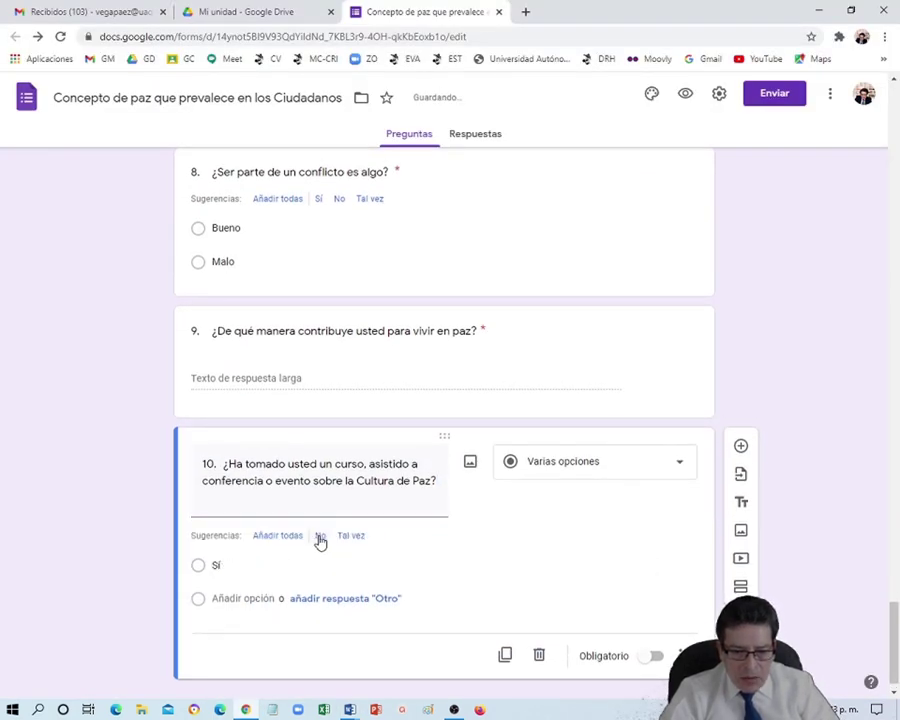
left_click(321, 540)
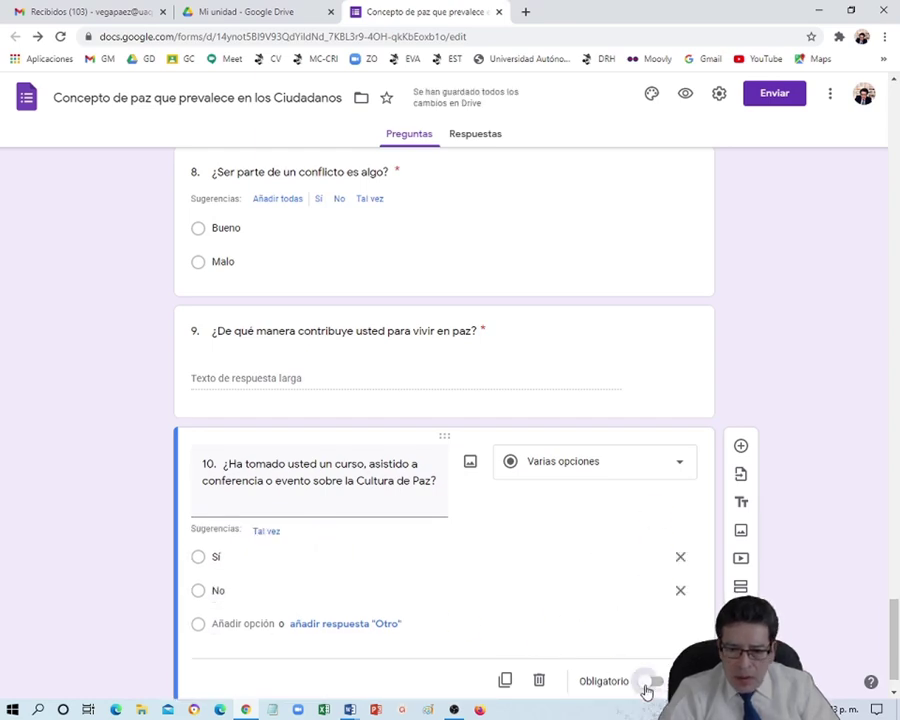
left_click(640, 682)
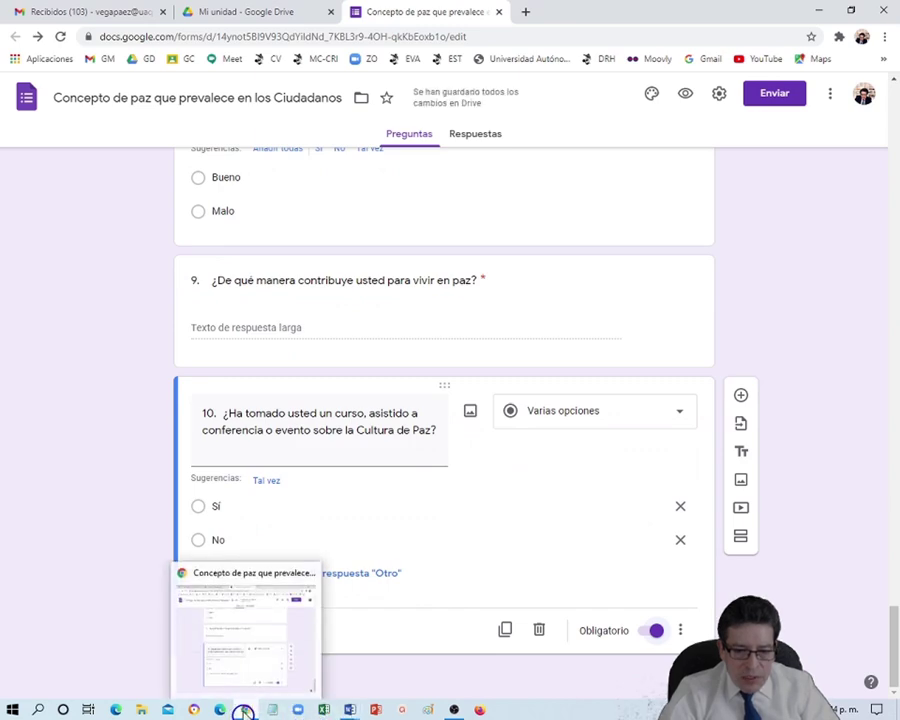
Check what follows question 10 in the Word questionnaire, then add a new section after it in Google Forms with an empty question
left_click(349, 709)
left_click(282, 669)
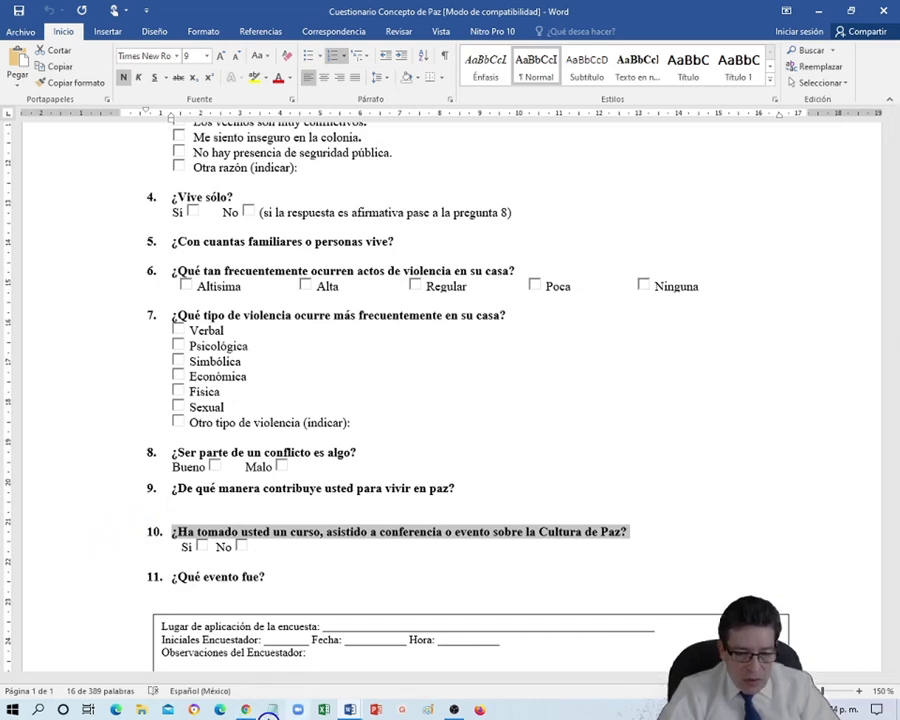
mouse_move(246, 712)
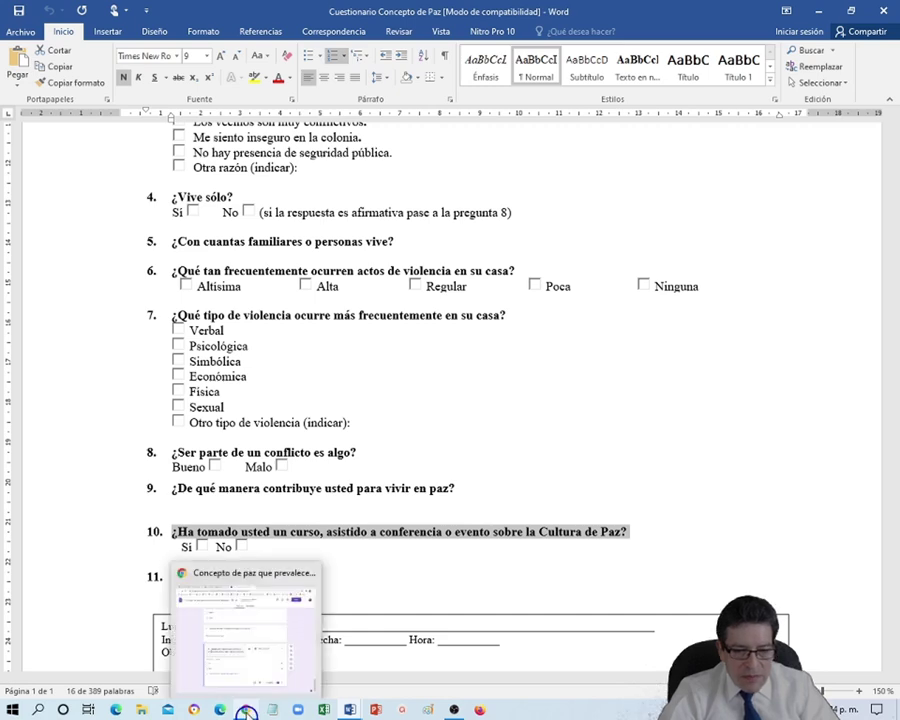
left_click(128, 566)
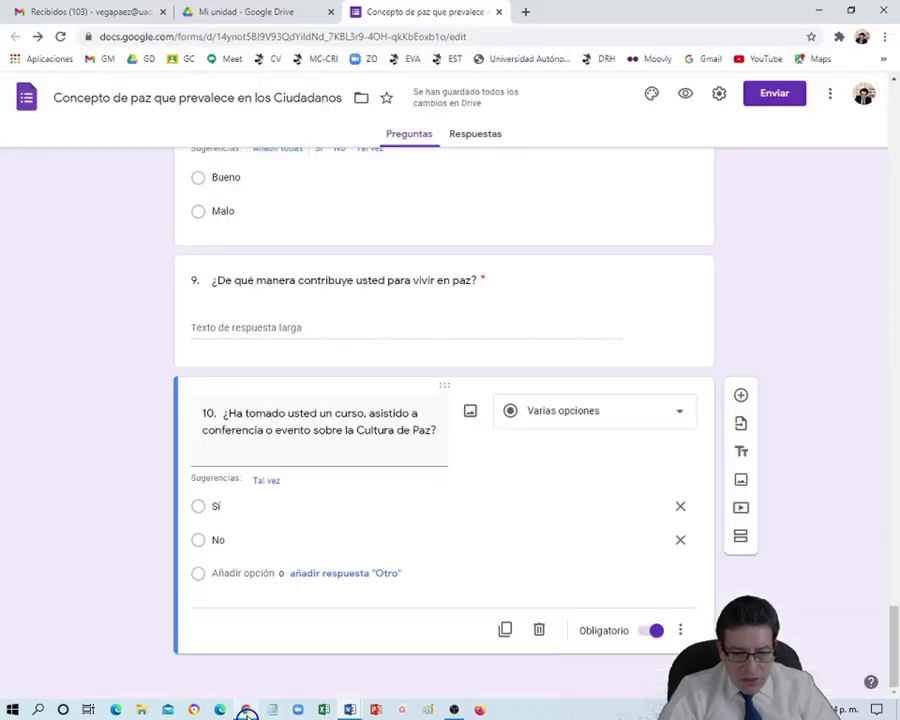
left_click(246, 708)
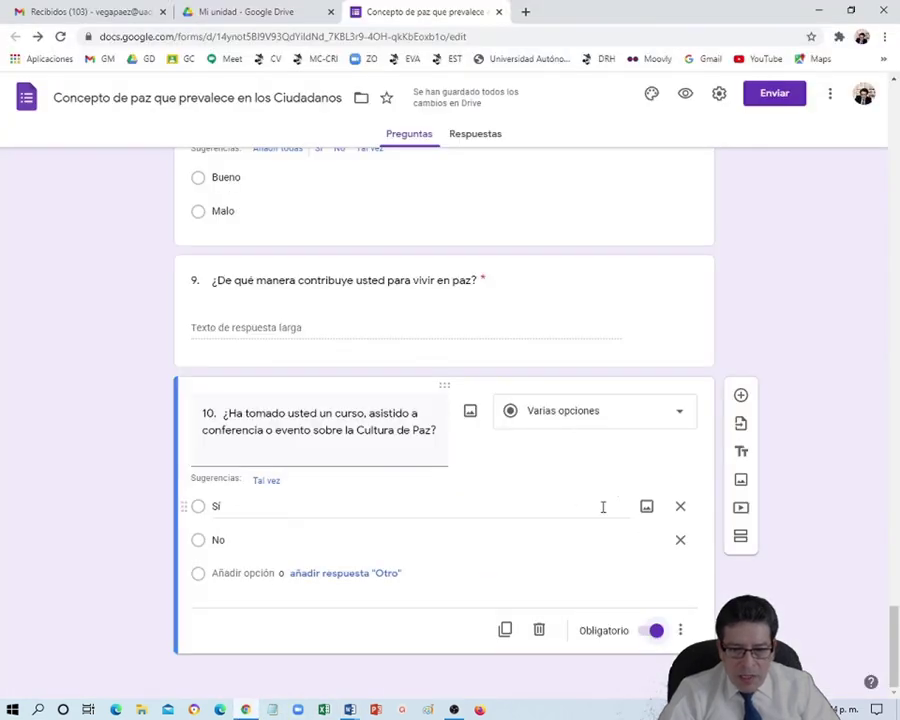
left_click(741, 541)
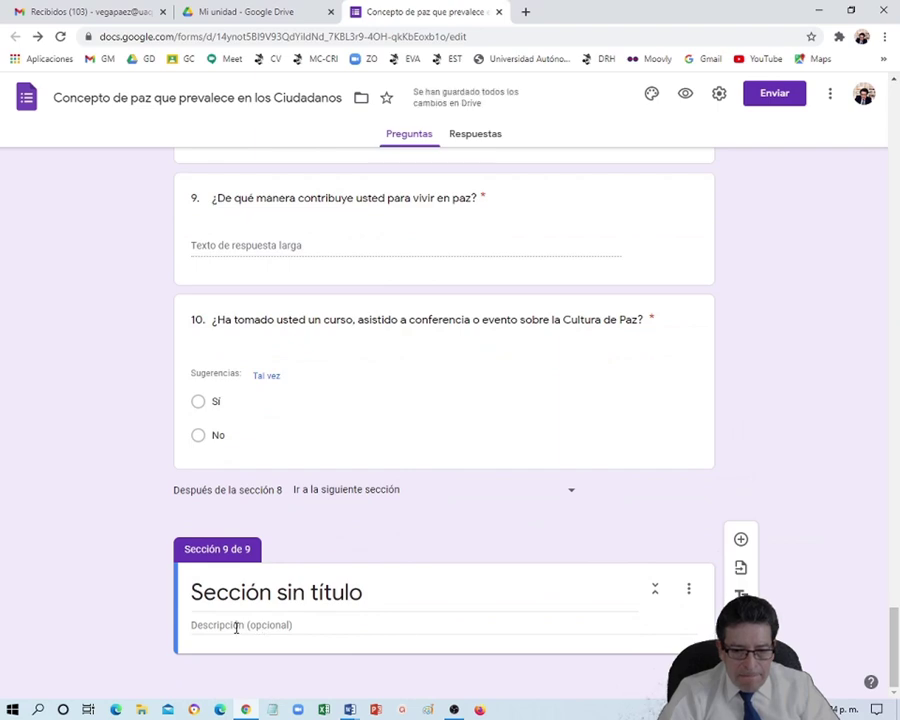
left_click(741, 539)
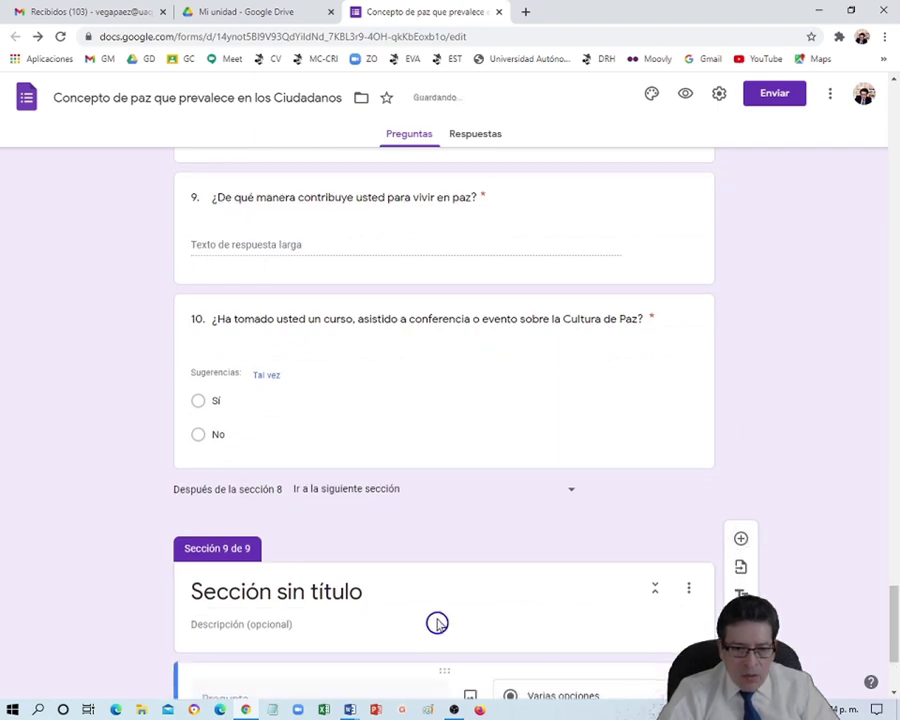
Enter "11. ¿Qué evento fue?" as the section 9 question, and enable going to a section based on the answer for question 10
type("11. ¿Qué evento fue?")
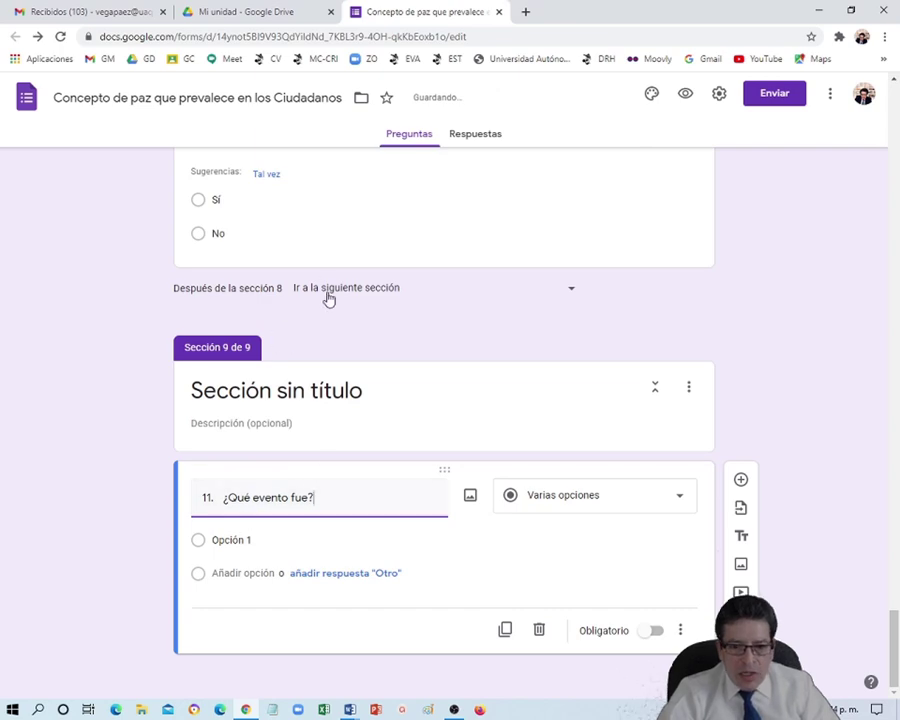
left_click(303, 206)
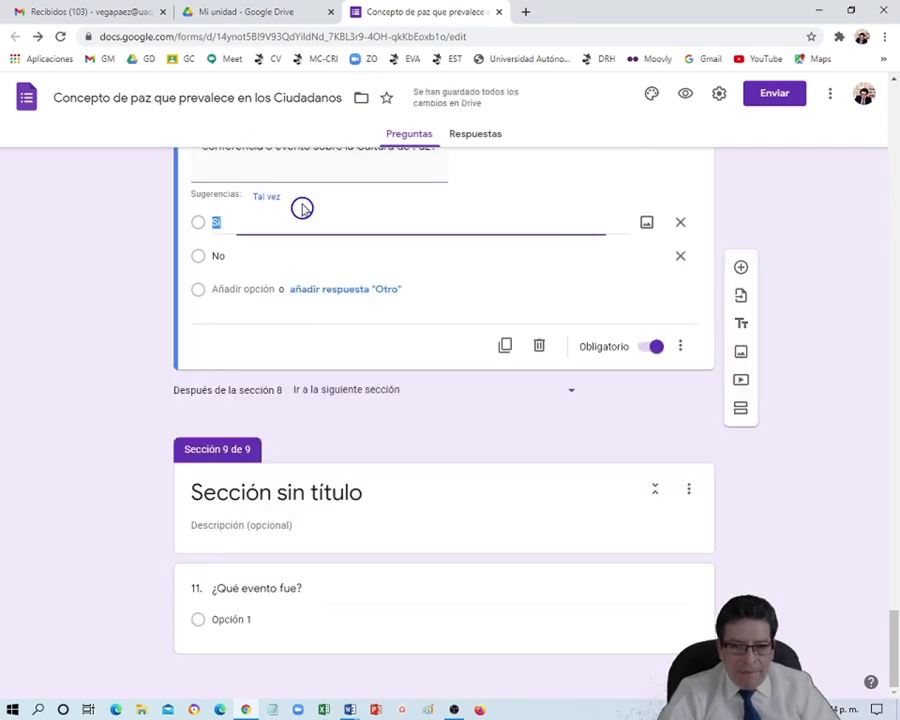
left_click(680, 346)
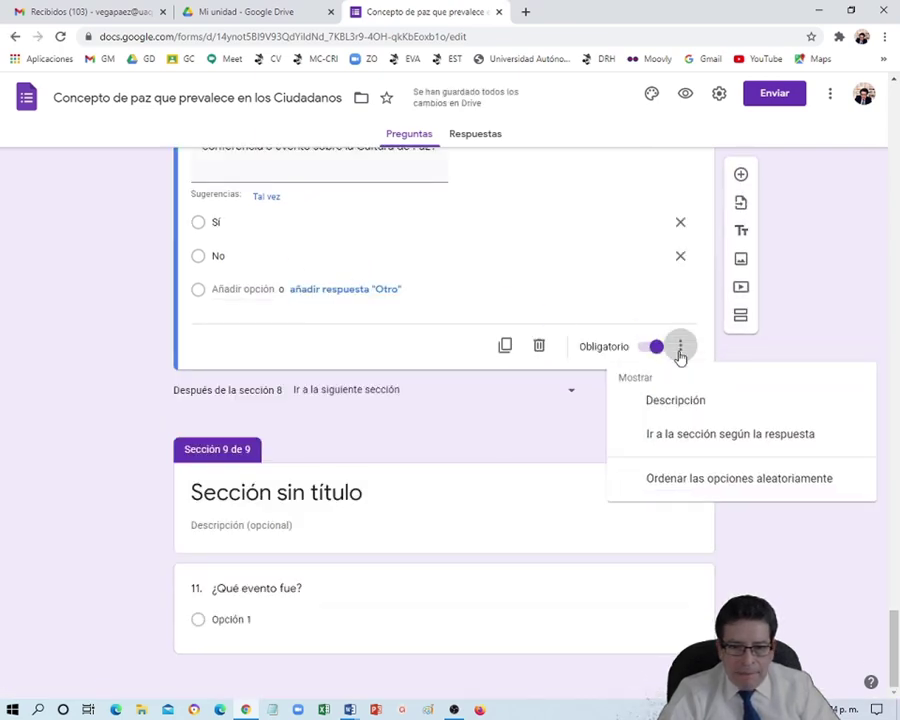
left_click(729, 434)
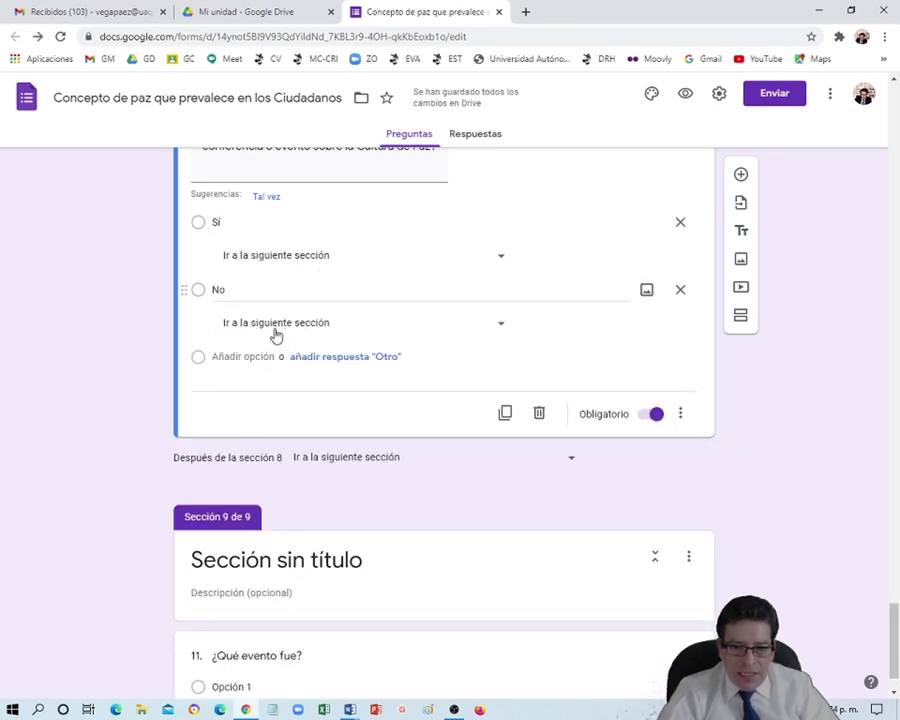
scroll(345, 616, "down", 1)
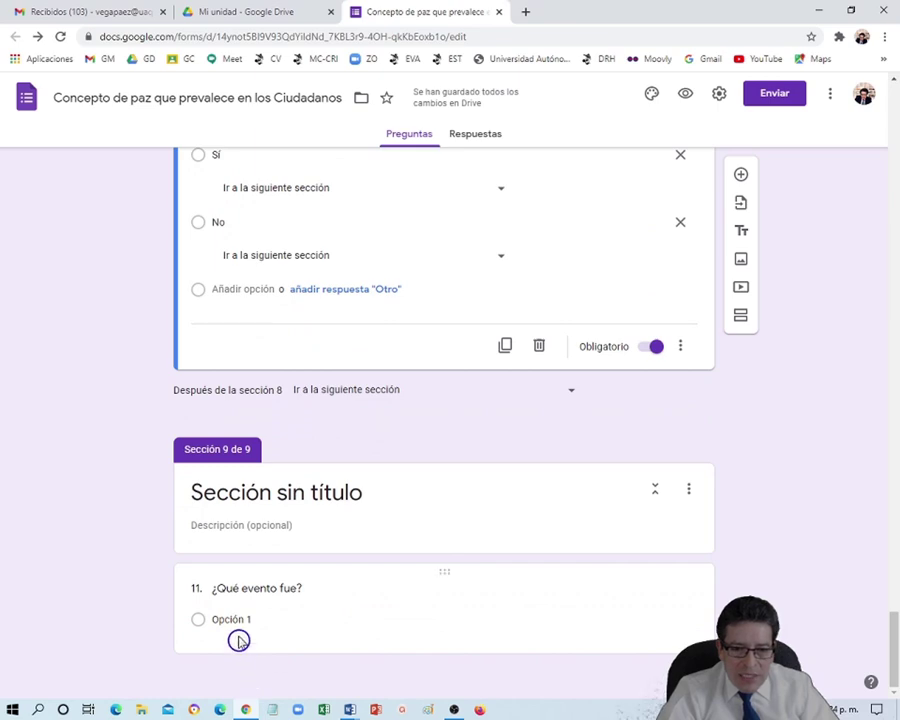
Set question 11 to the Respuesta corta type and make it required
left_click(395, 615)
left_click(678, 503)
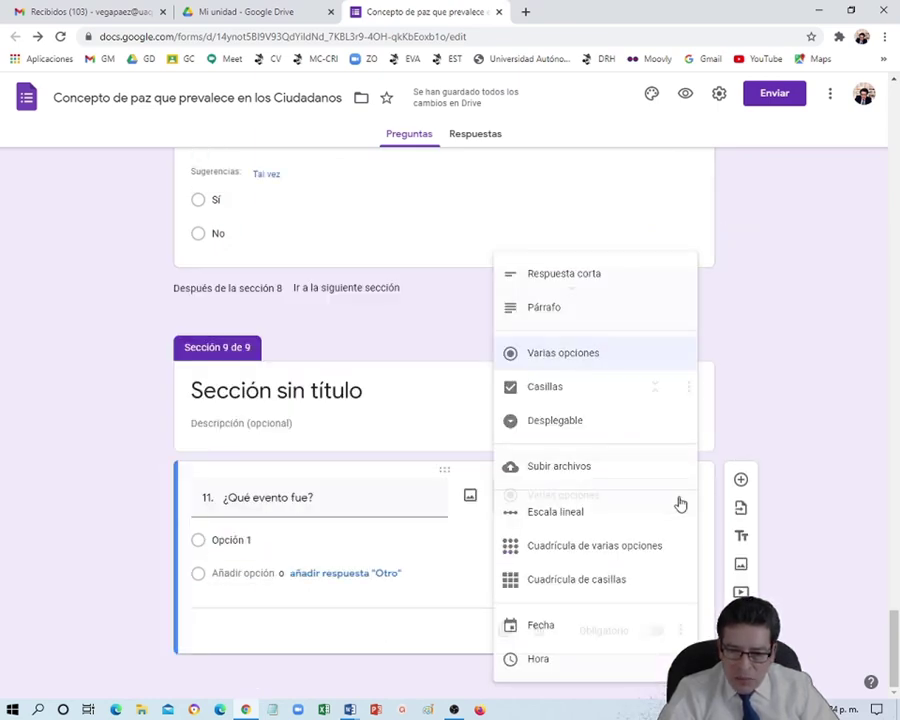
left_click(594, 283)
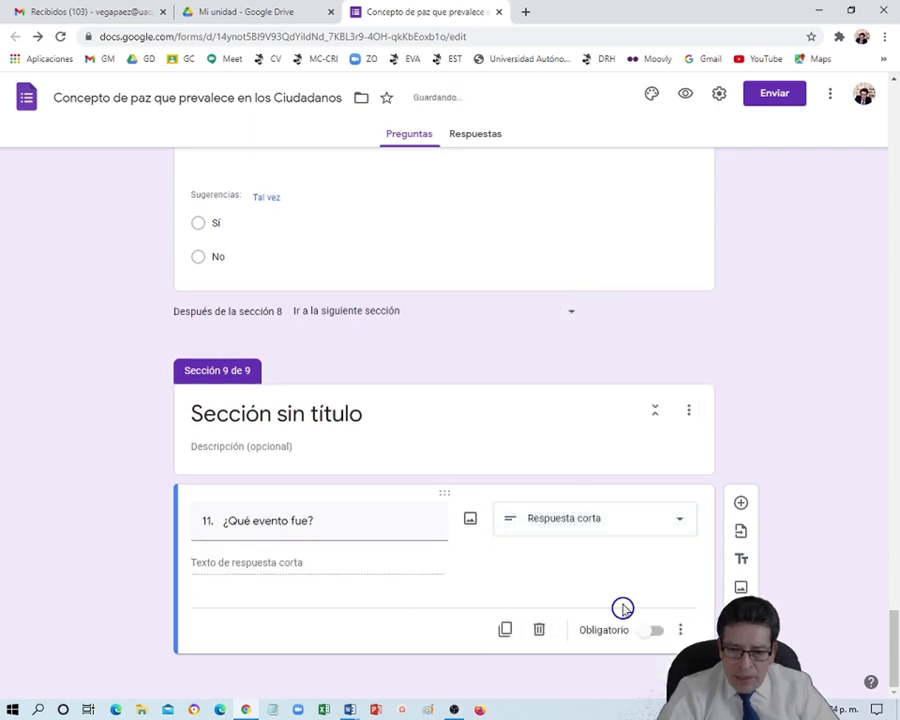
left_click(650, 631)
Add a new section after question 11 and insert an empty question in it
left_click(607, 255)
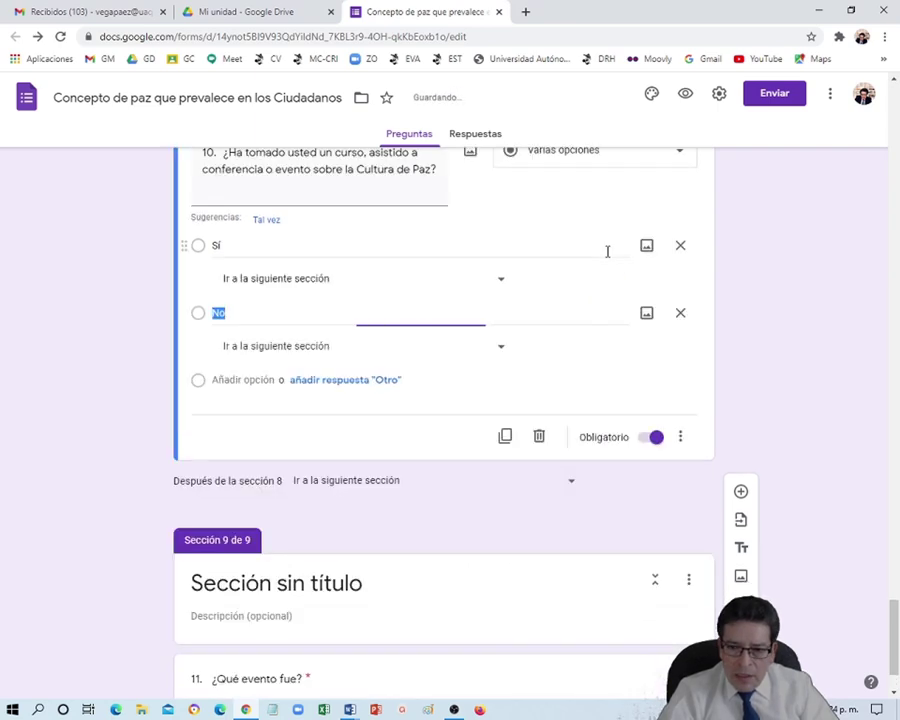
scroll(494, 480, "down", 1)
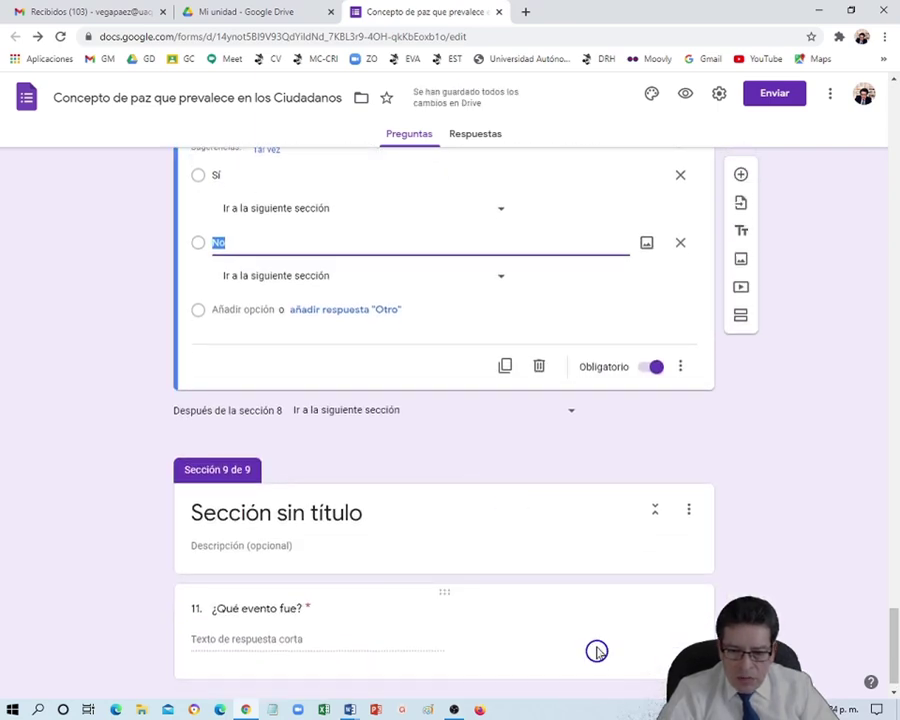
left_click(416, 635)
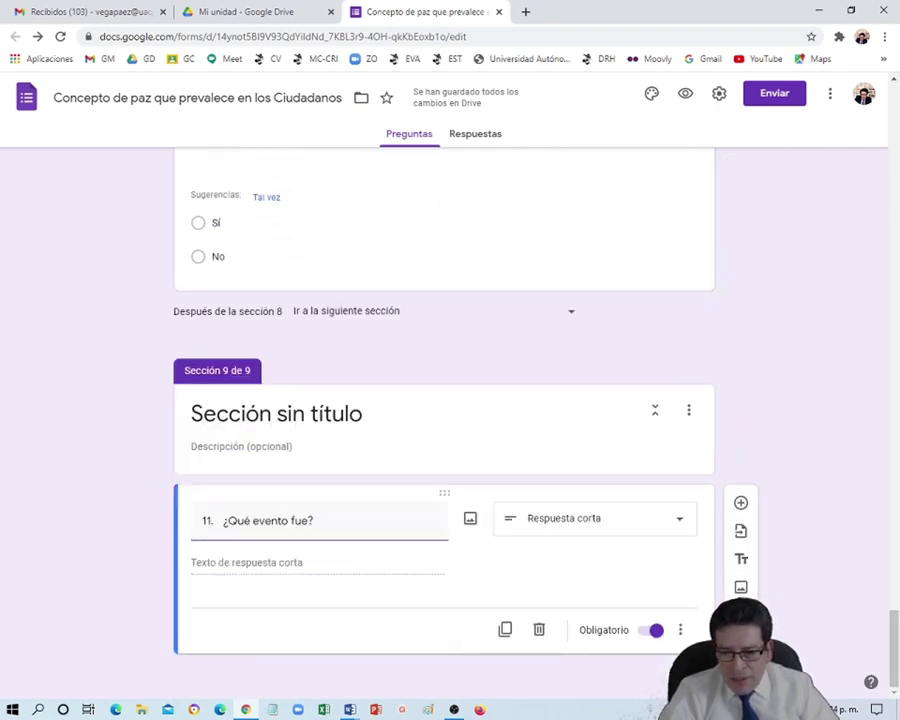
left_click(741, 643)
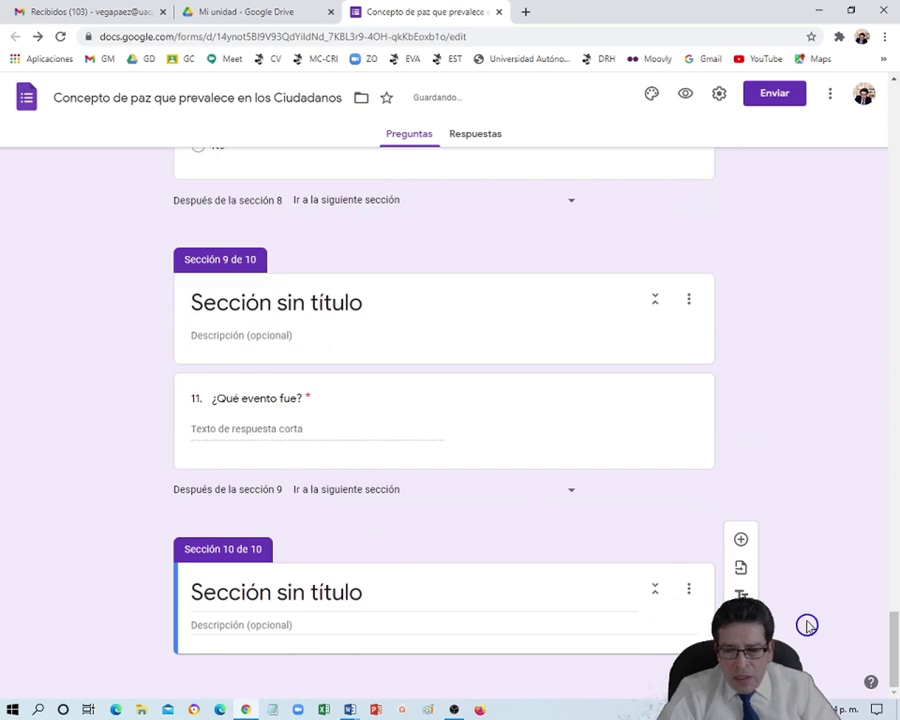
left_click(741, 539)
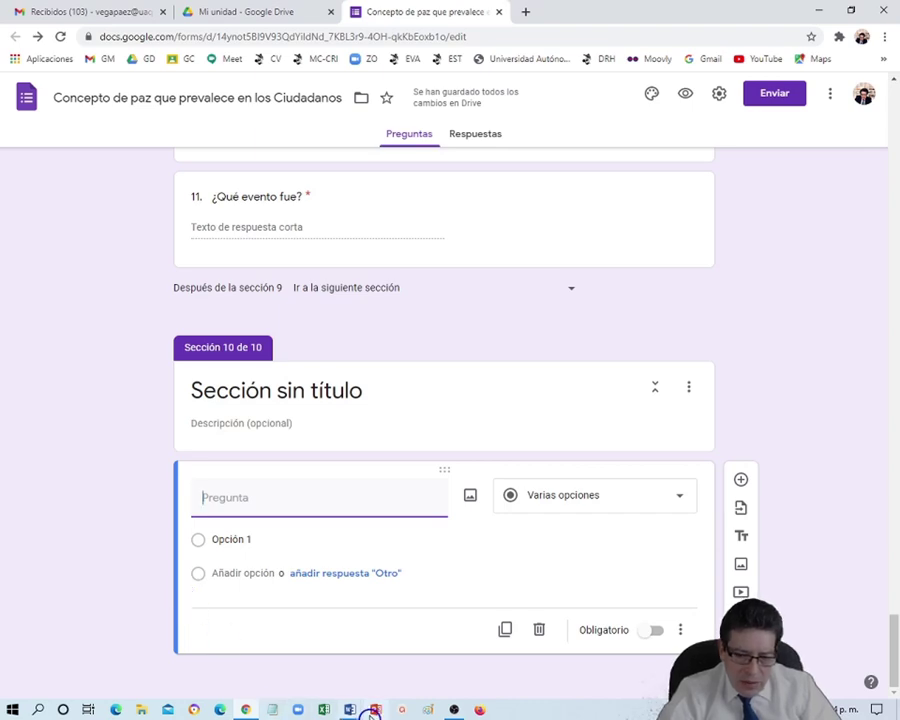
Check the Word documents "Consentimiento Informado" and "Cuestionario Concepto de Paz" for remaining content after question 11, and return to Google Forms
left_click(349, 709)
left_click(402, 671)
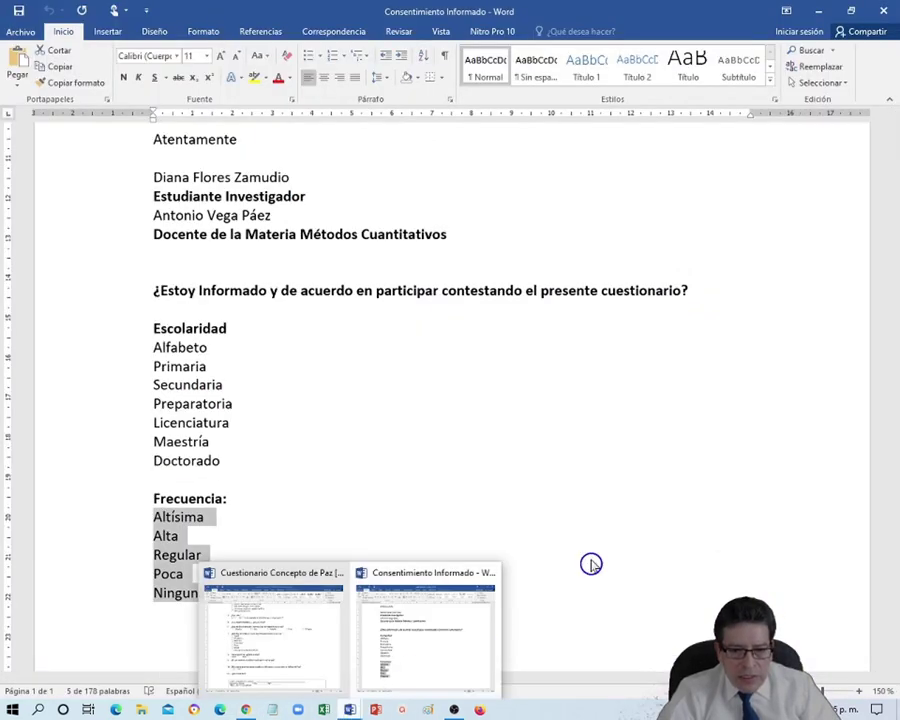
scroll(640, 460, "down", 1)
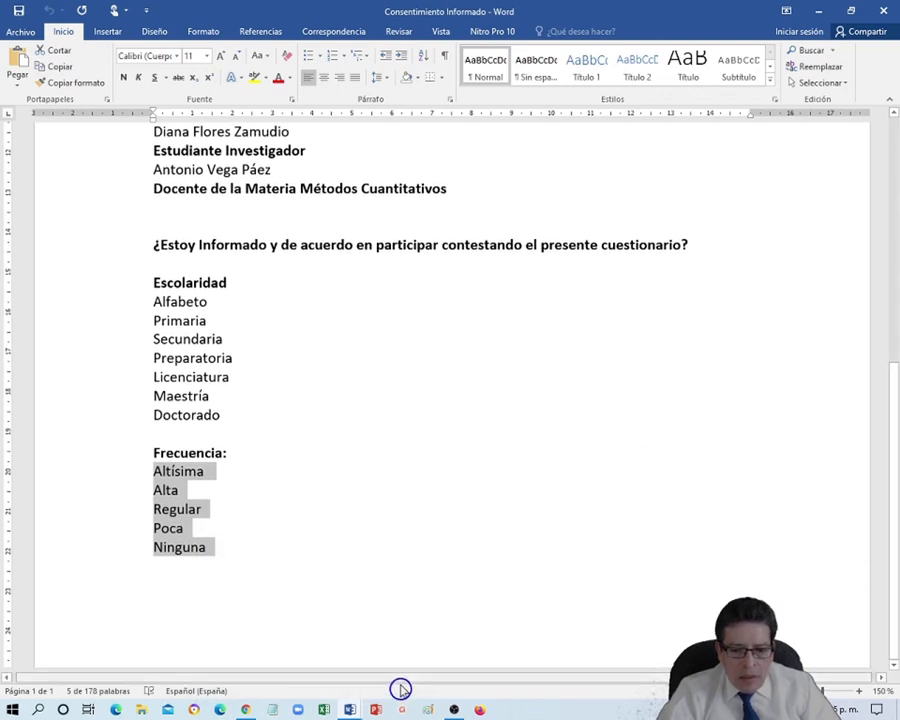
left_click(350, 709)
left_click(293, 644)
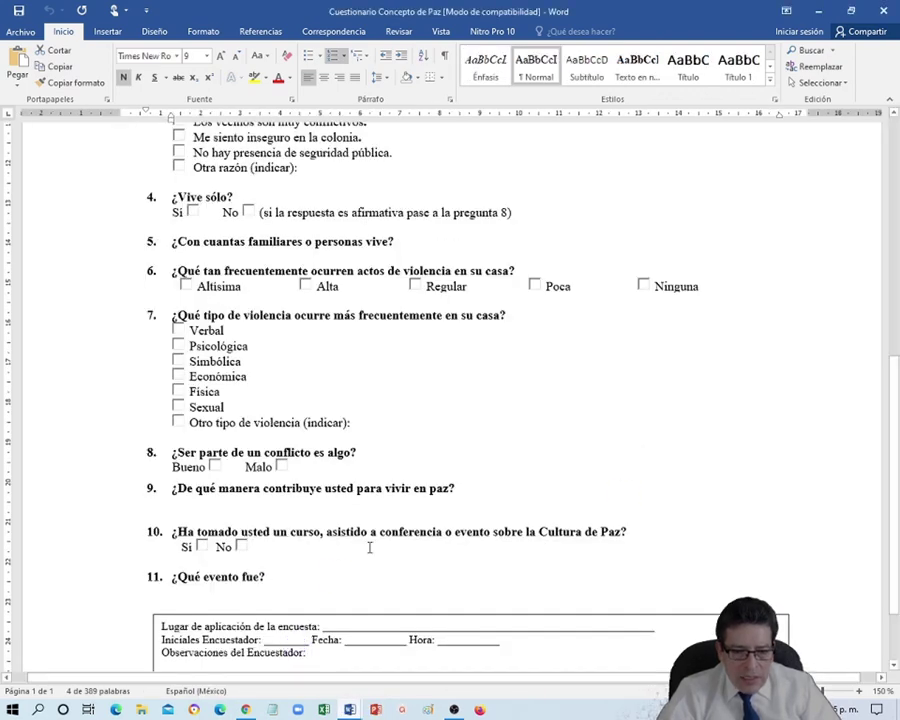
left_click(352, 709)
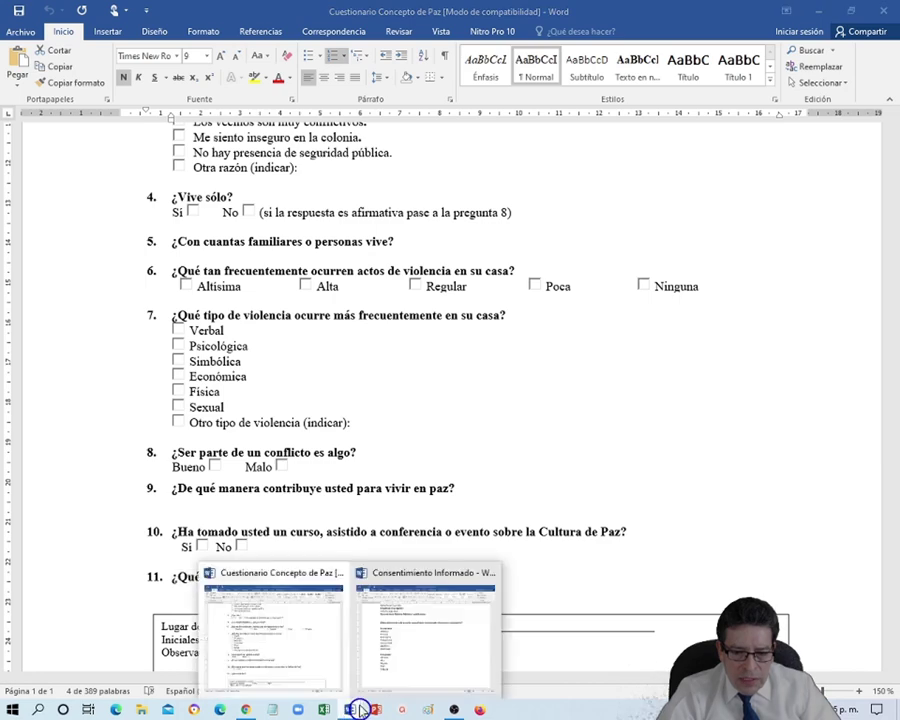
left_click(406, 666)
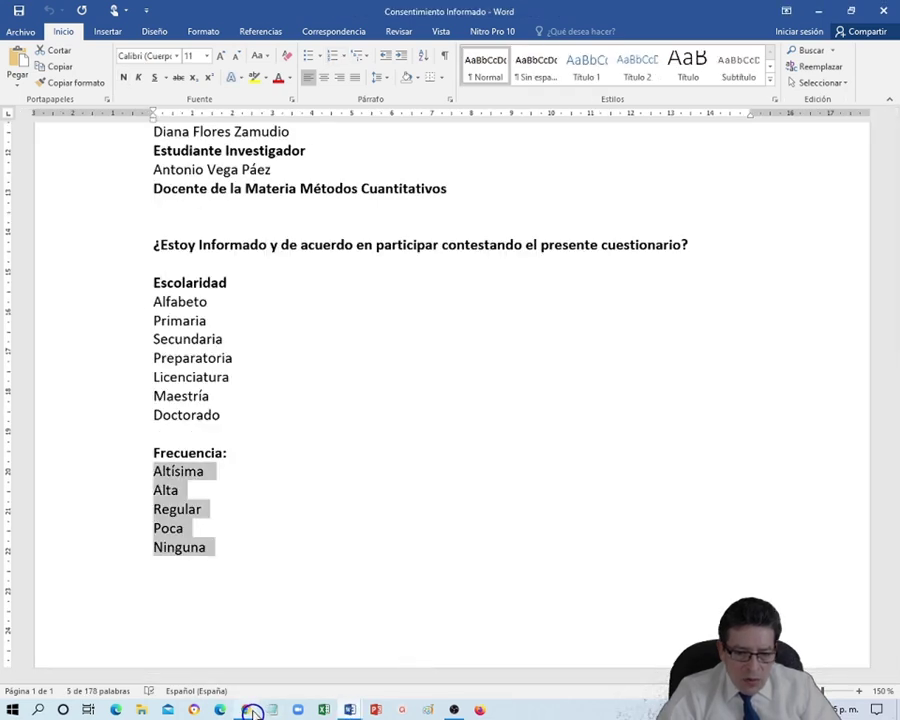
left_click(247, 709)
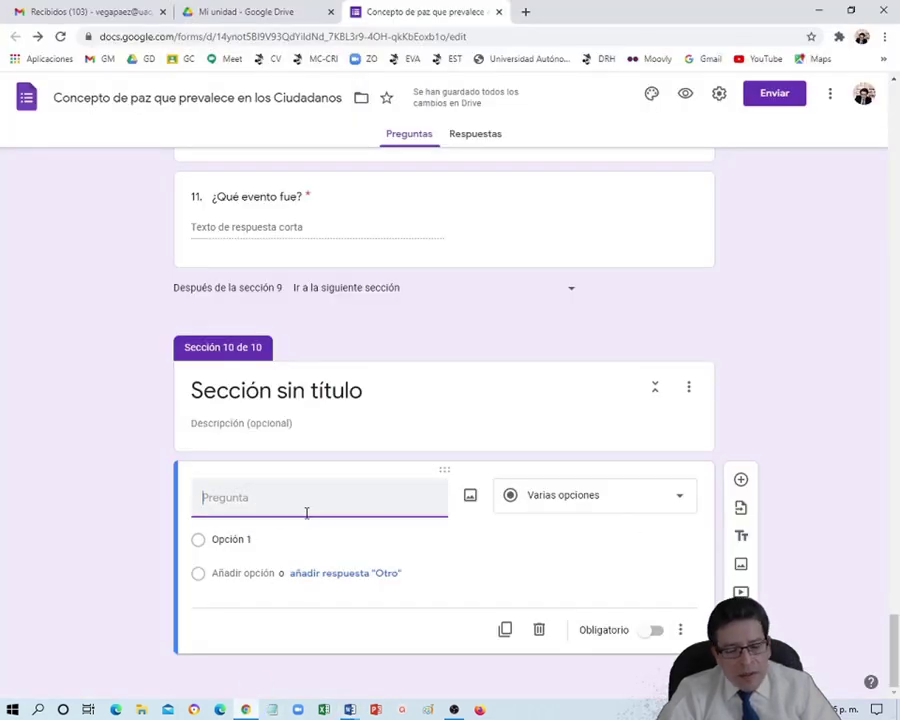
Enter "Si desea recibir información de los resutados de esta investigación anote un correo electrónico:" as the section 10 question, with the Respuesta corta type
type("S")
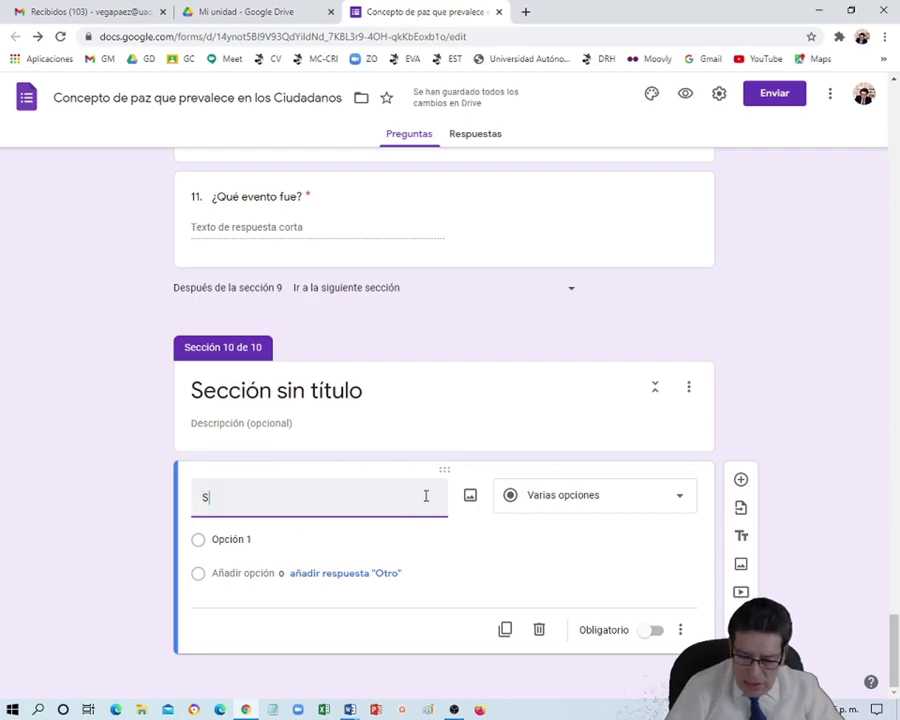
type("i de")
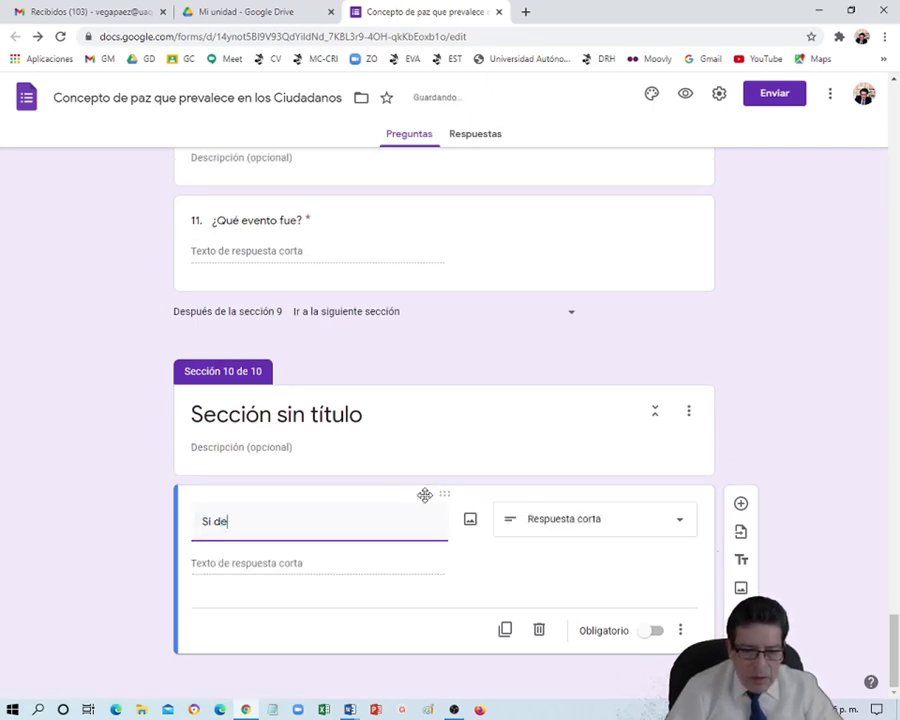
type("sea reci")
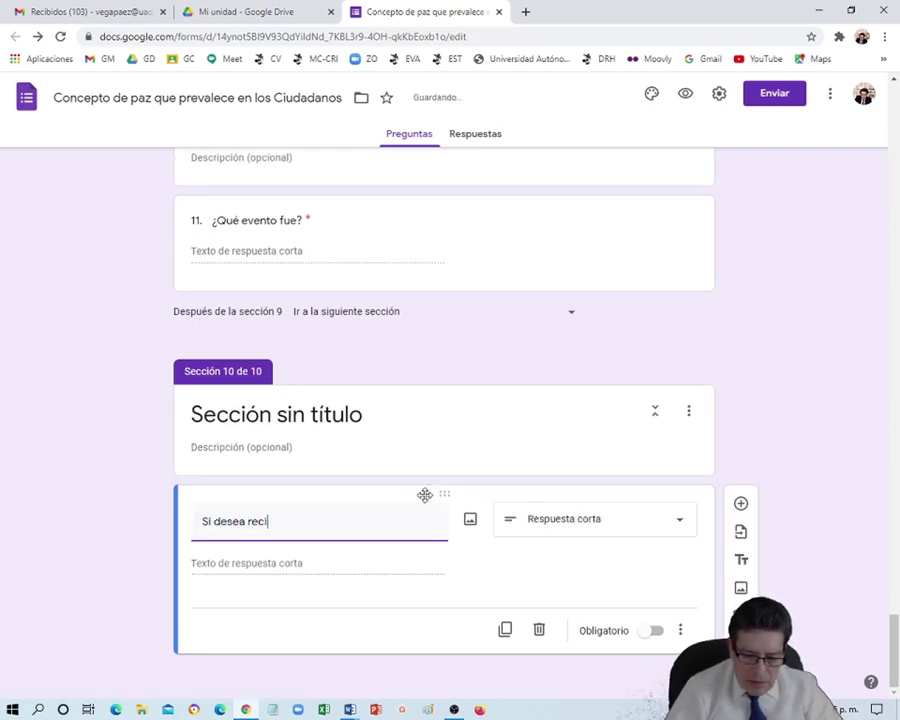
type("bir inf")
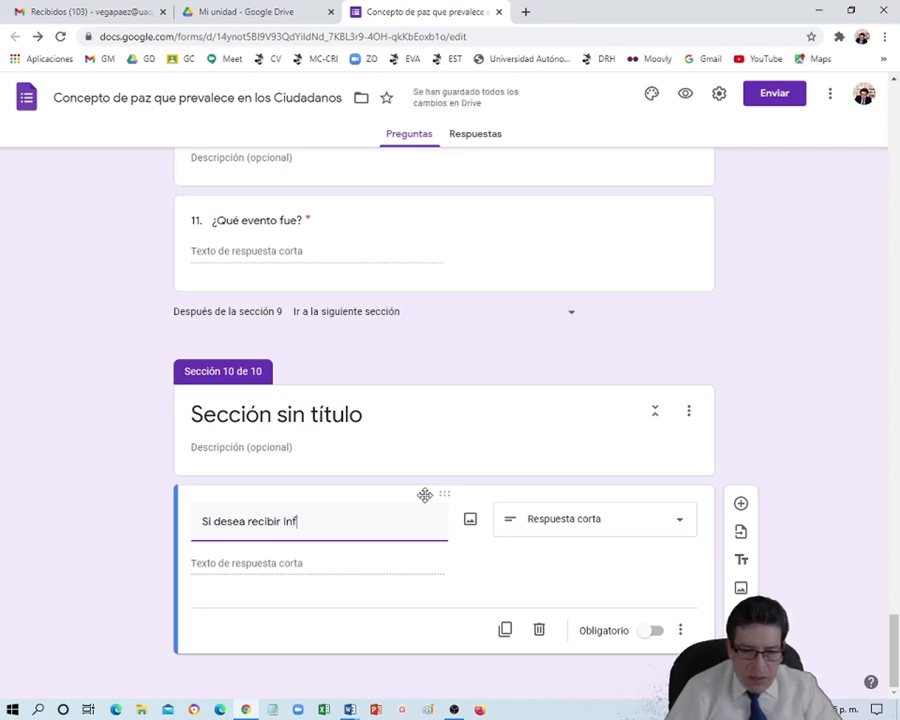
type("ormaci")
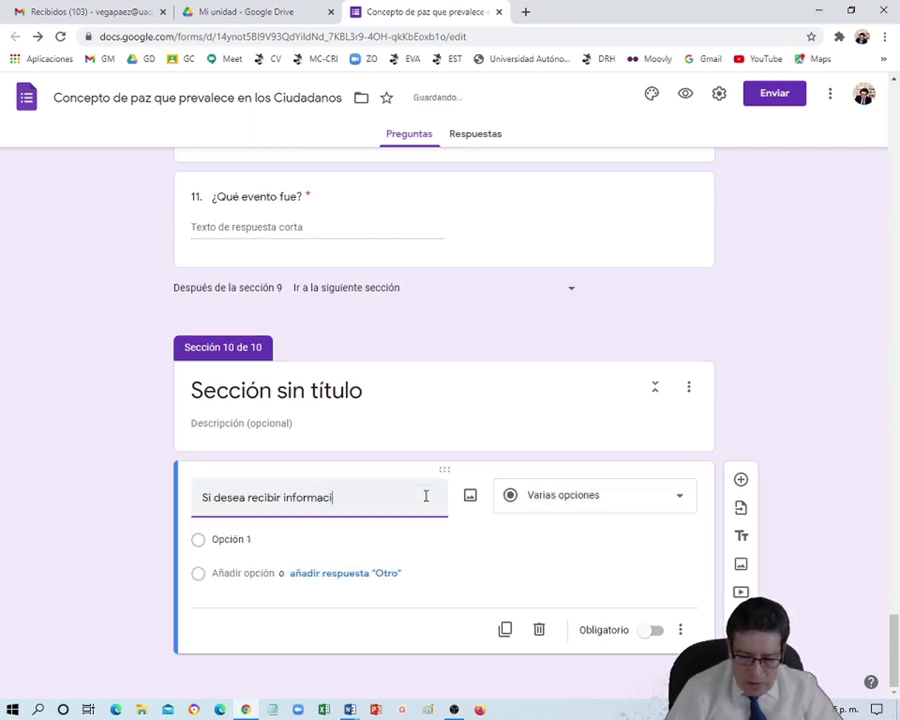
type("ó")
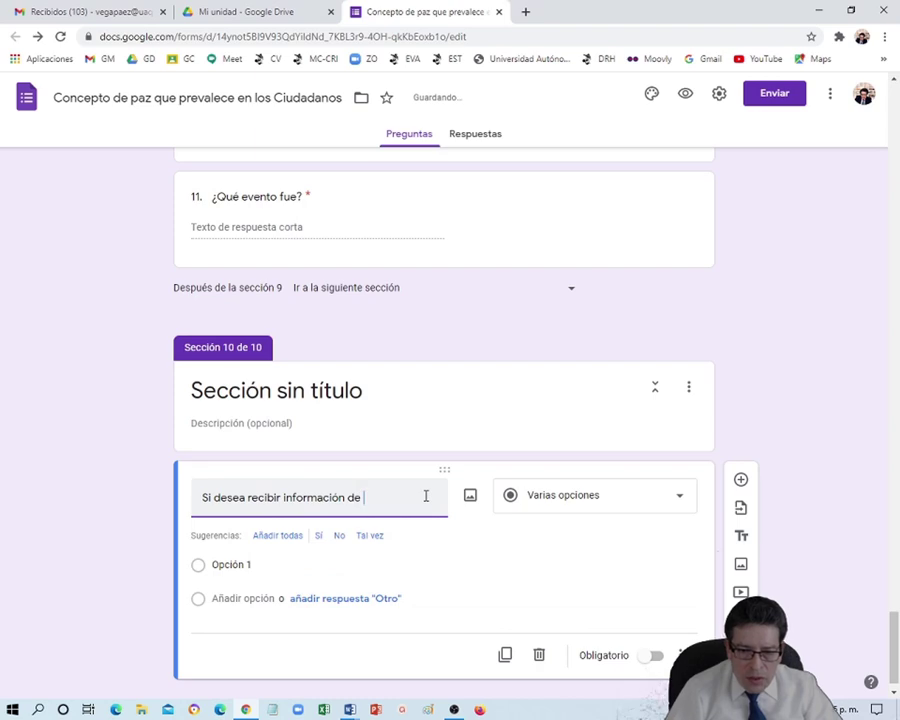
type("n de")
left_click(425, 498)
type("los ")
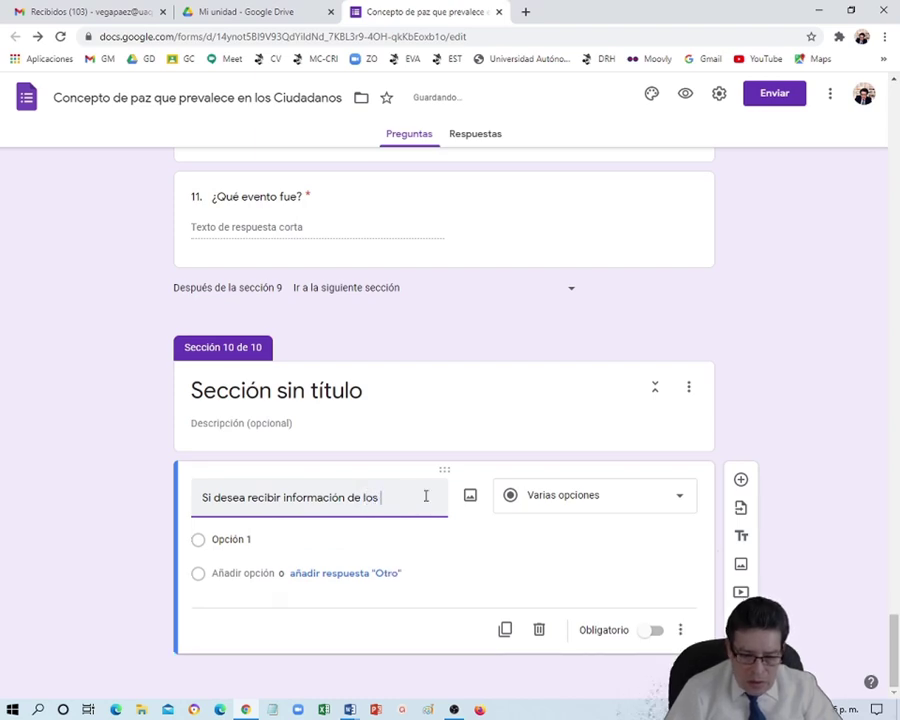
type("resutados ")
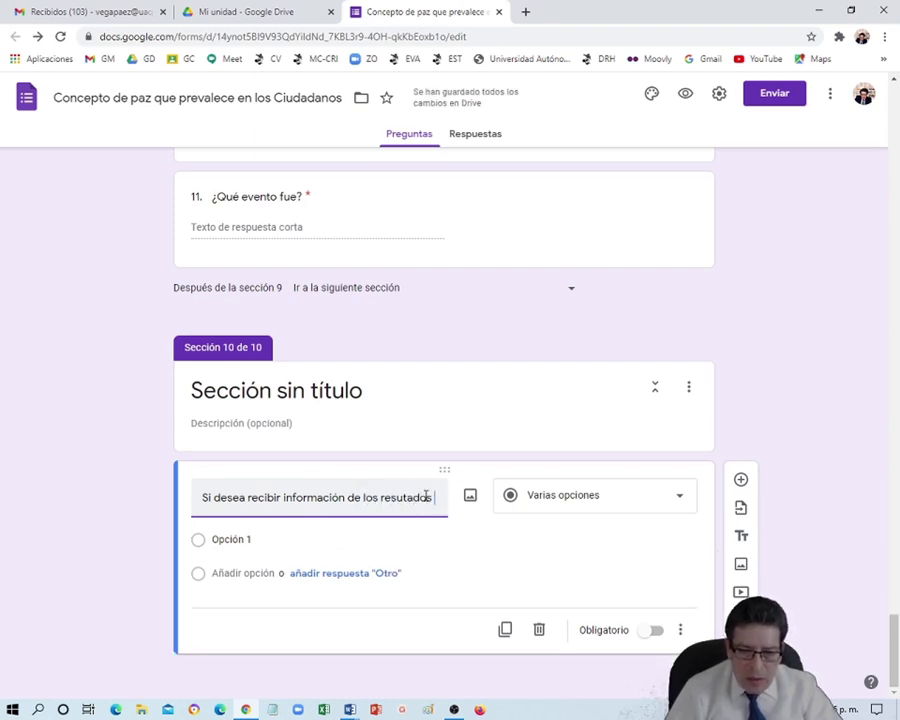
type("de esta ")
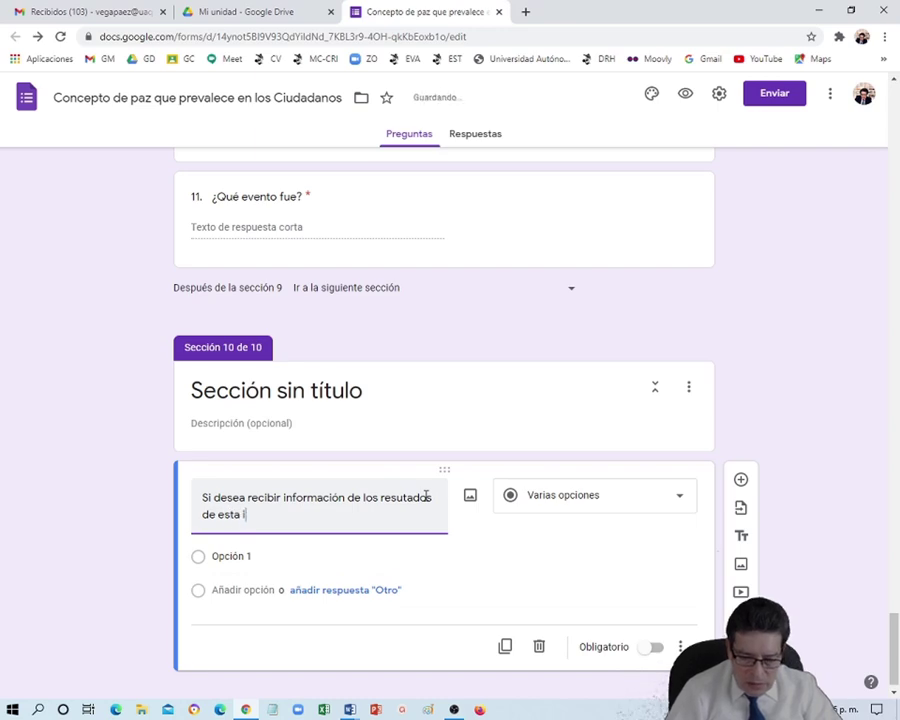
type("investigación anote un")
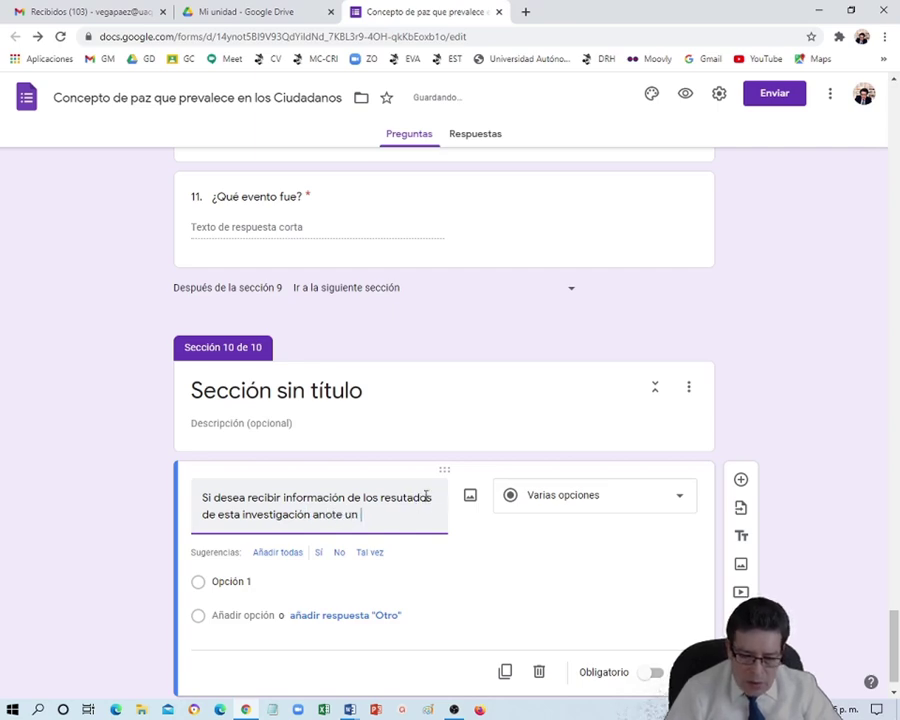
type("correo ele")
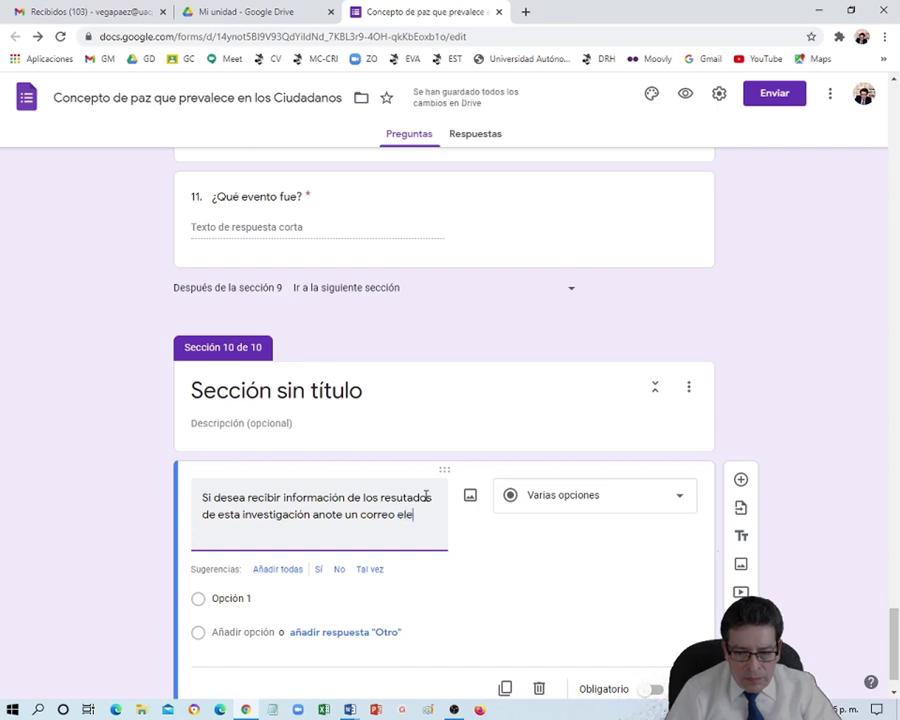
type("ctró")
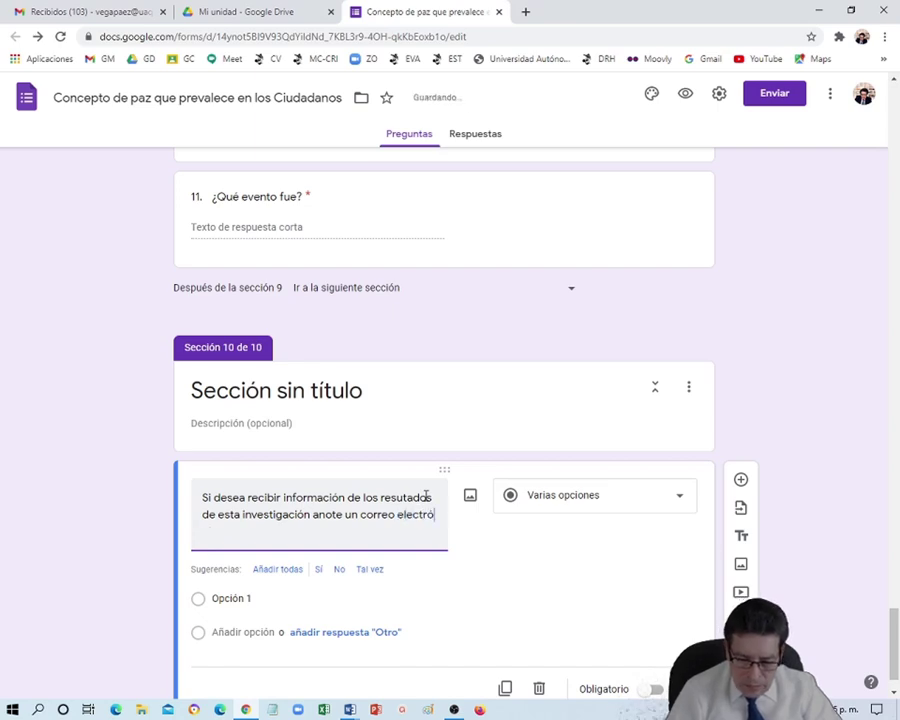
type("nico:")
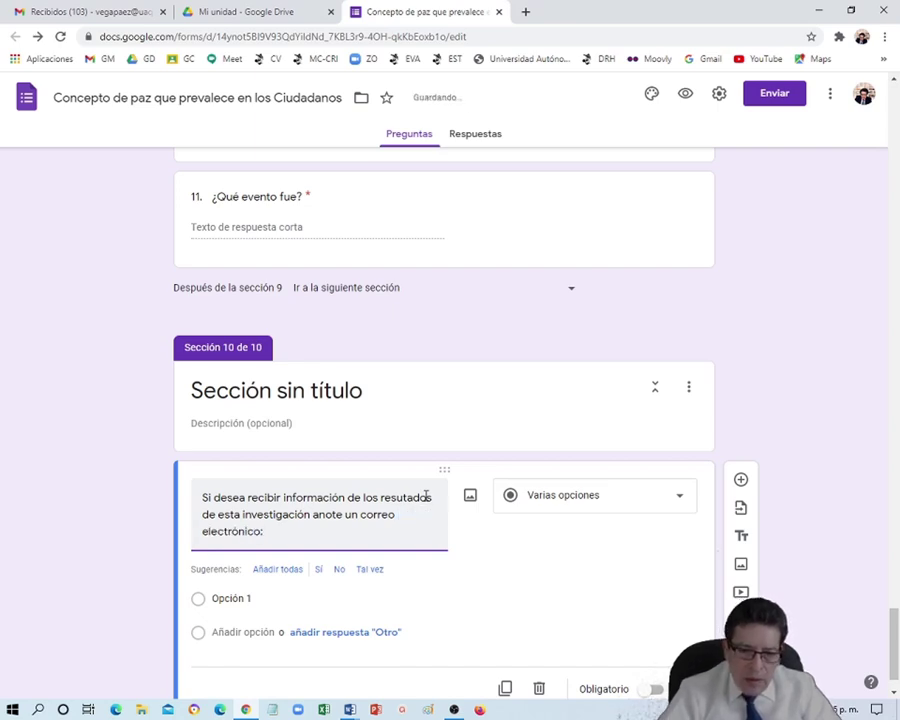
left_click(683, 500)
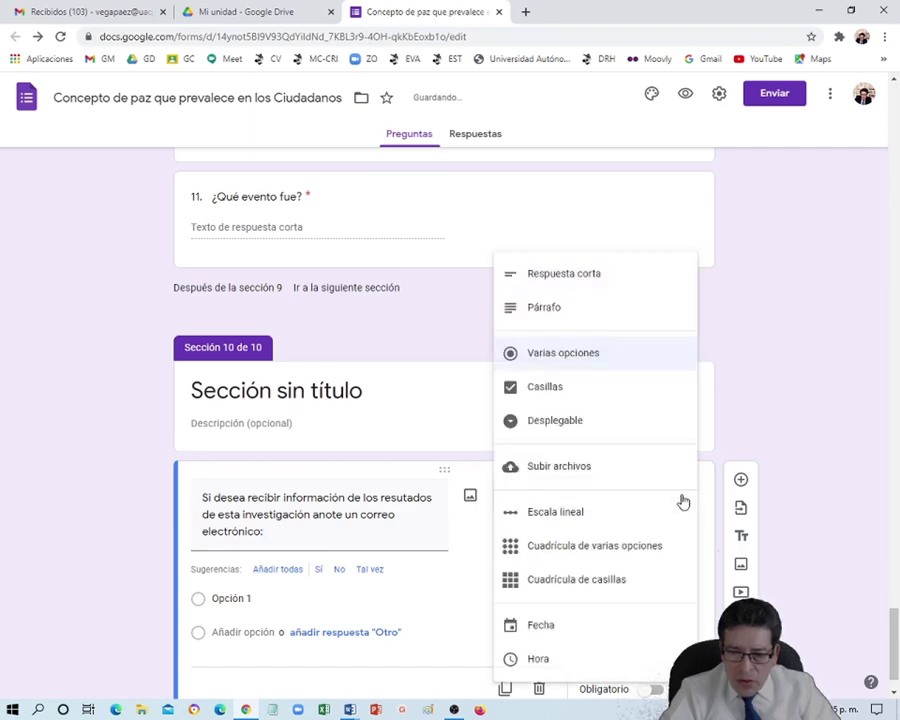
left_click(552, 276)
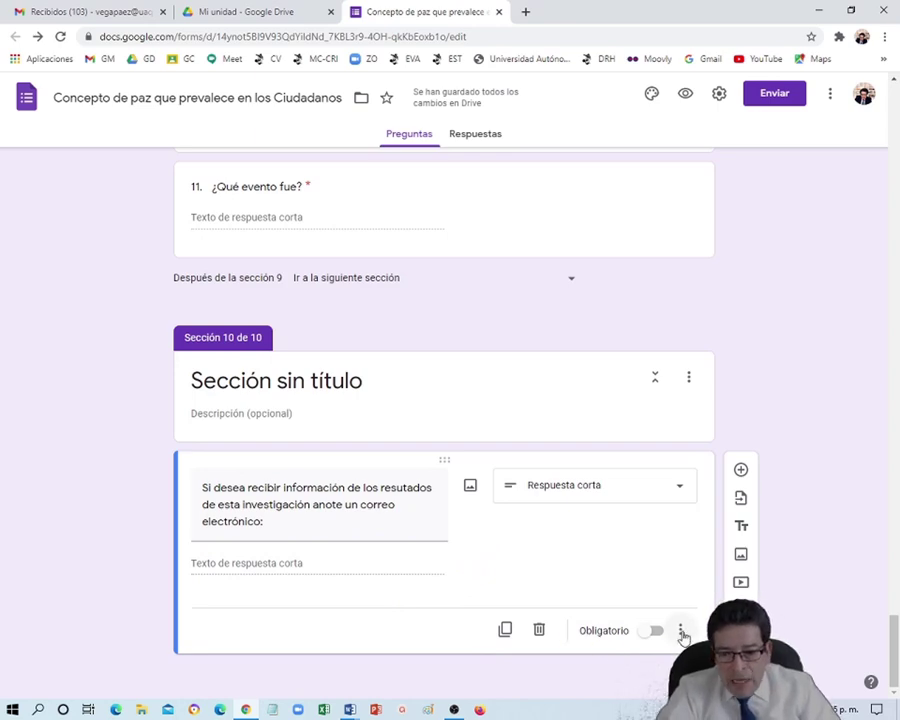
Add response validation to the section 10 e-mail question, using Texto with the Dirección de correo electrónico condition
left_click(681, 632)
left_click(700, 663)
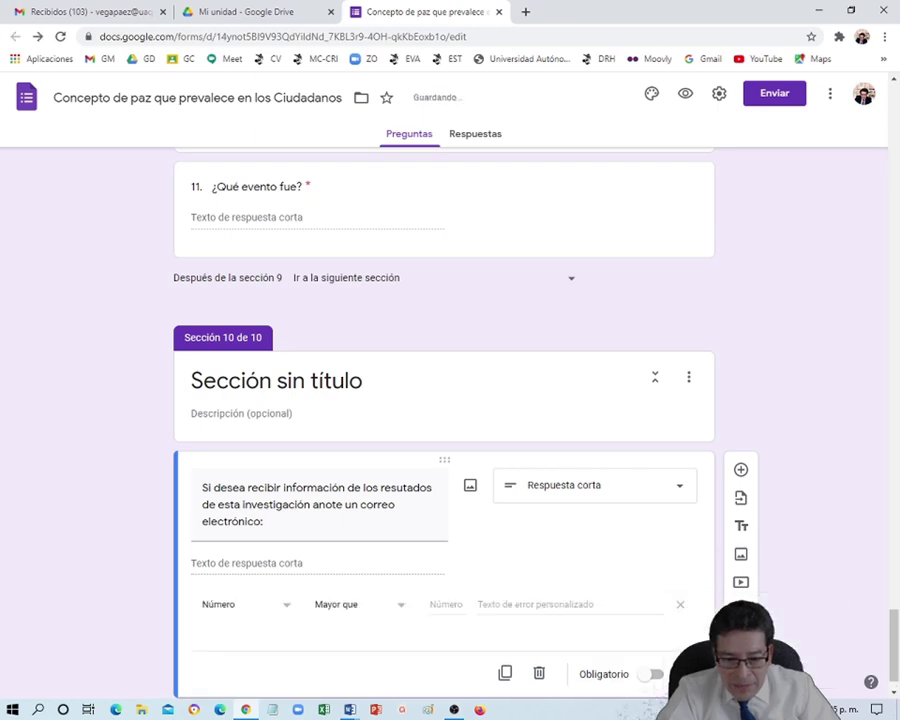
left_click(285, 610)
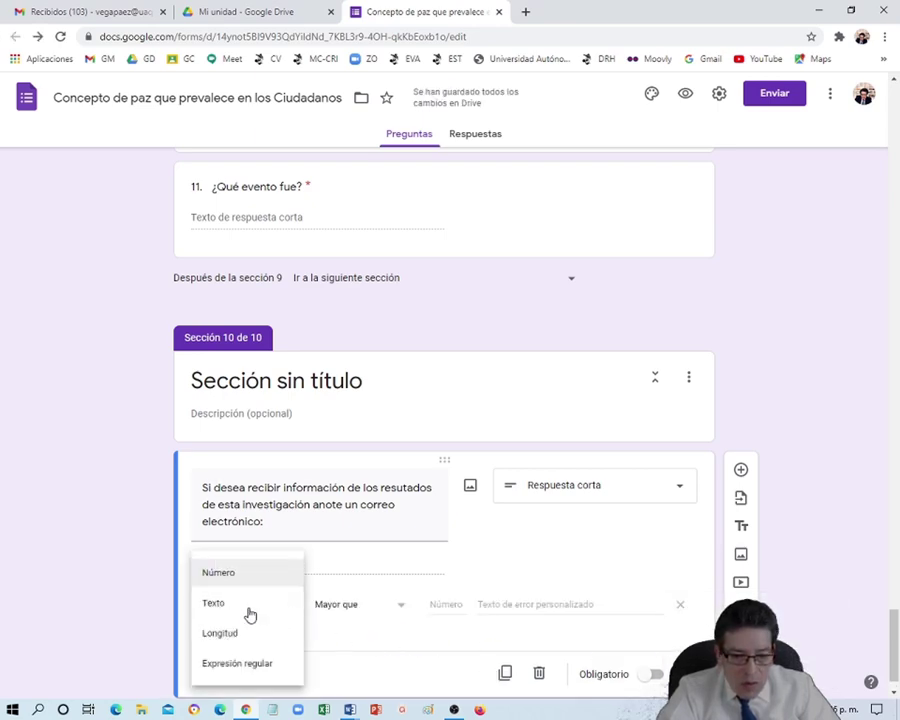
left_click(249, 612)
left_click(455, 610)
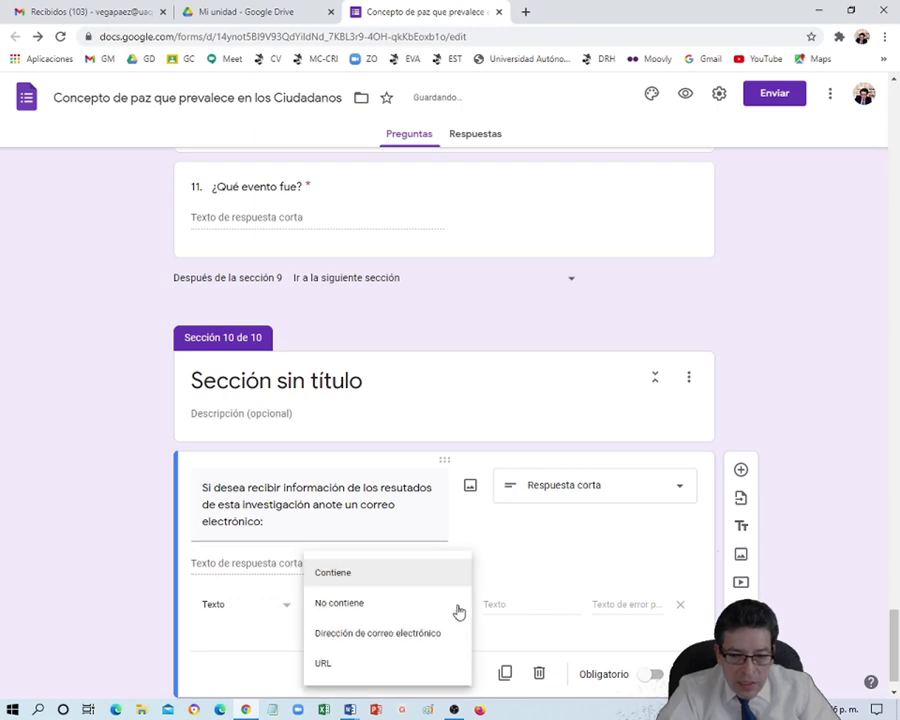
left_click(407, 641)
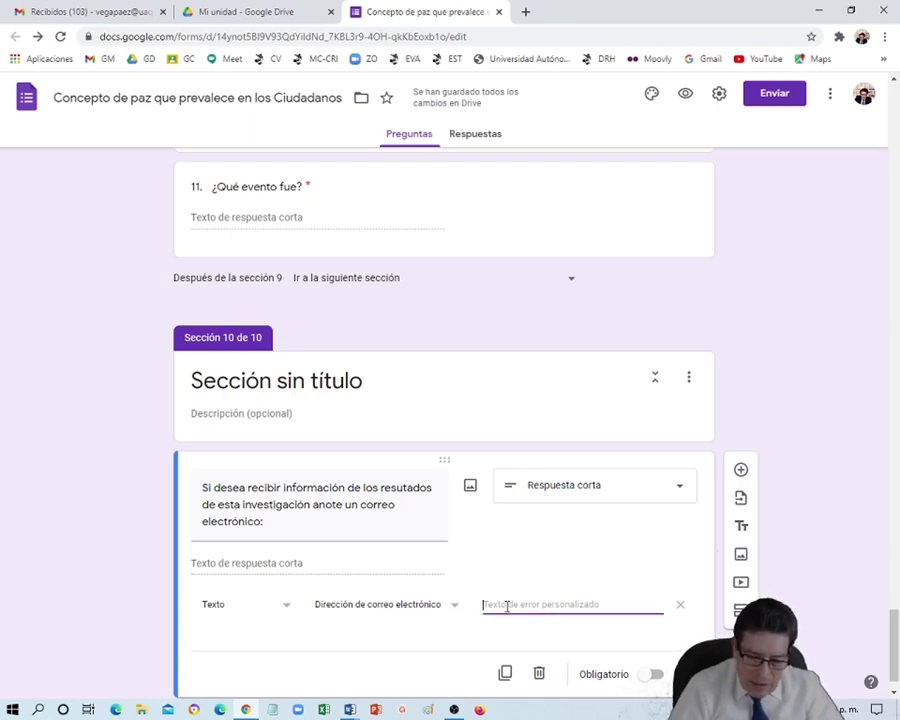
Set the validation's custom error text to "Tiene que ser una dirección de correo valida"
type("Tiene")
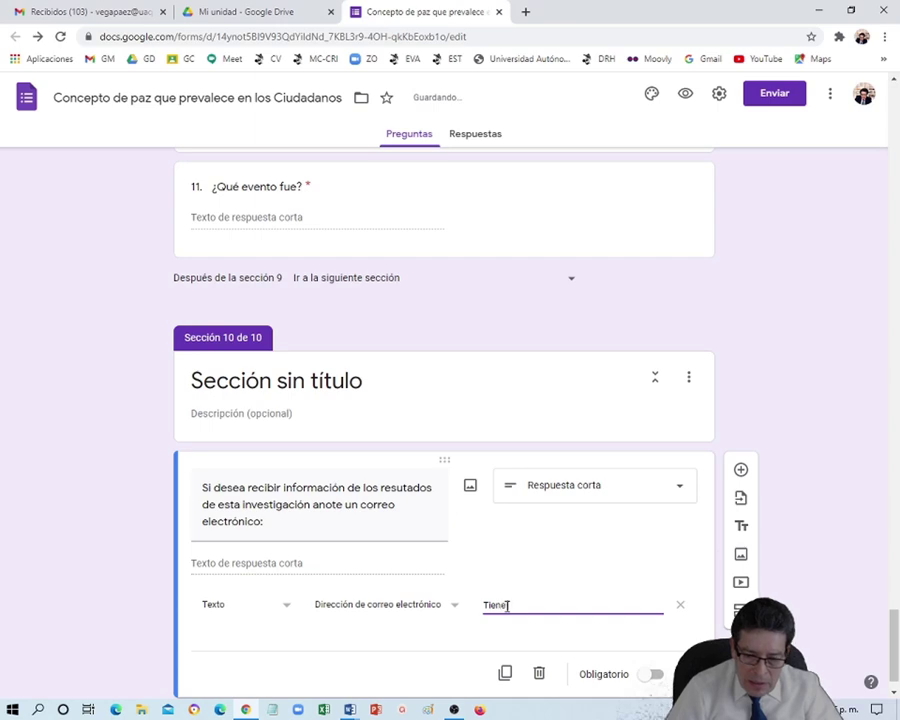
type(" que ser un")
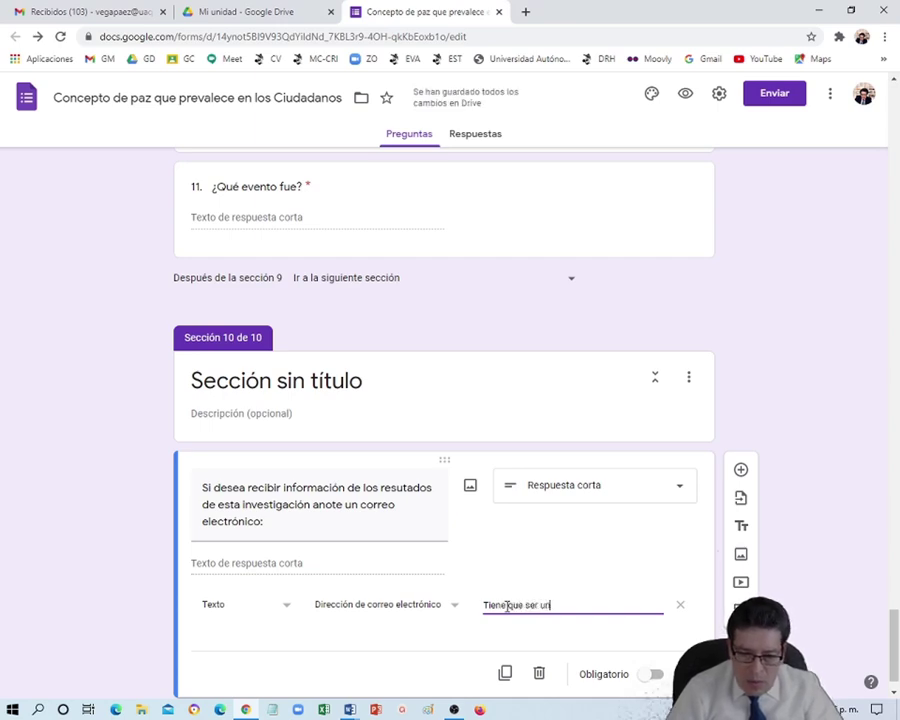
type("a dirección de correo valida")
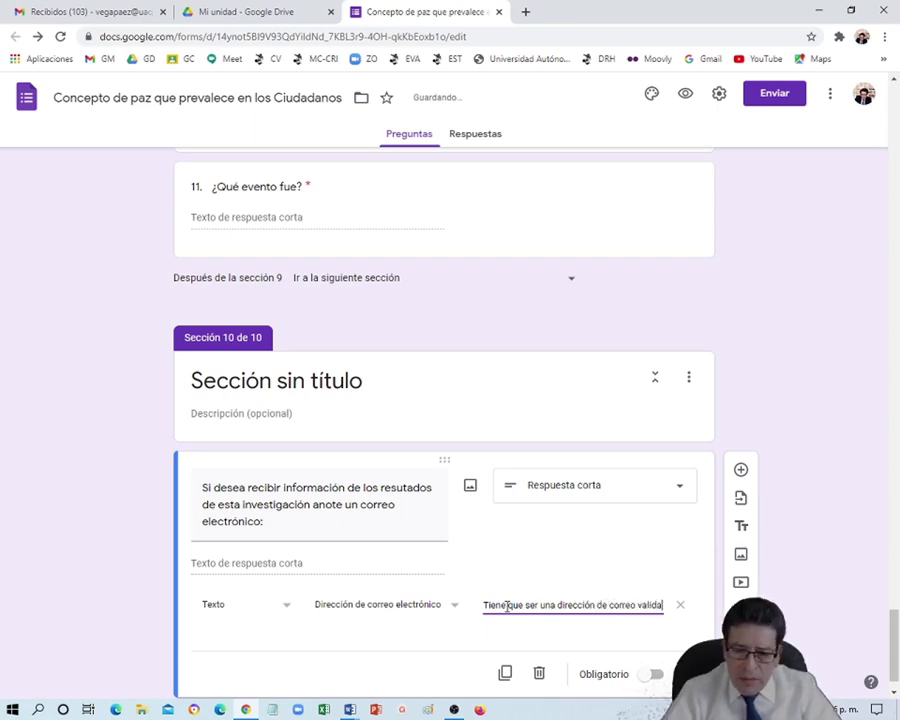
left_click(594, 641)
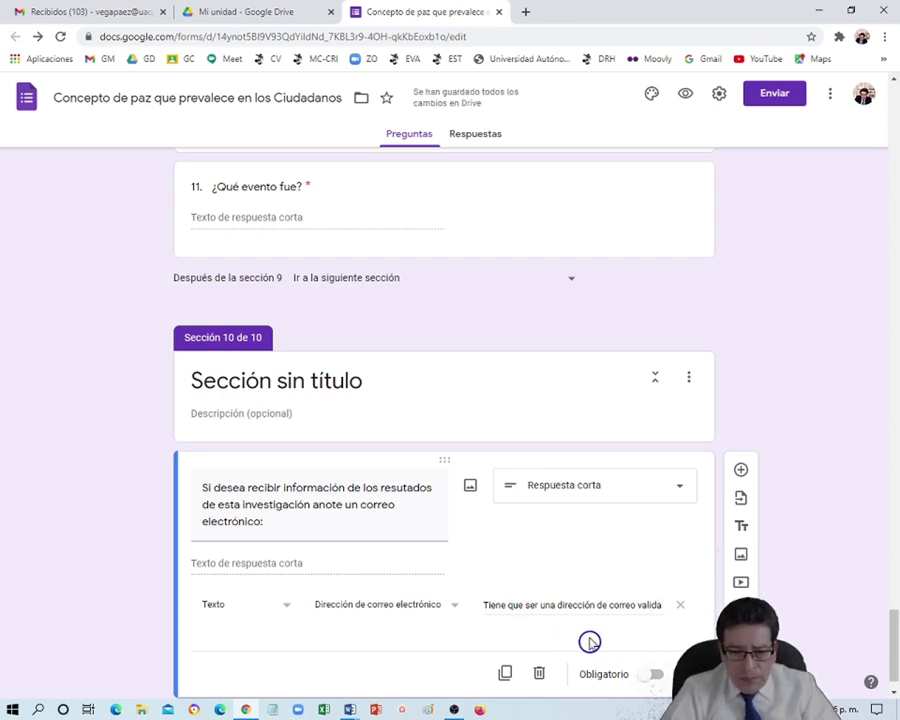
Route the No answer of the informed-consent question in section 1 to section 10
left_click(299, 387)
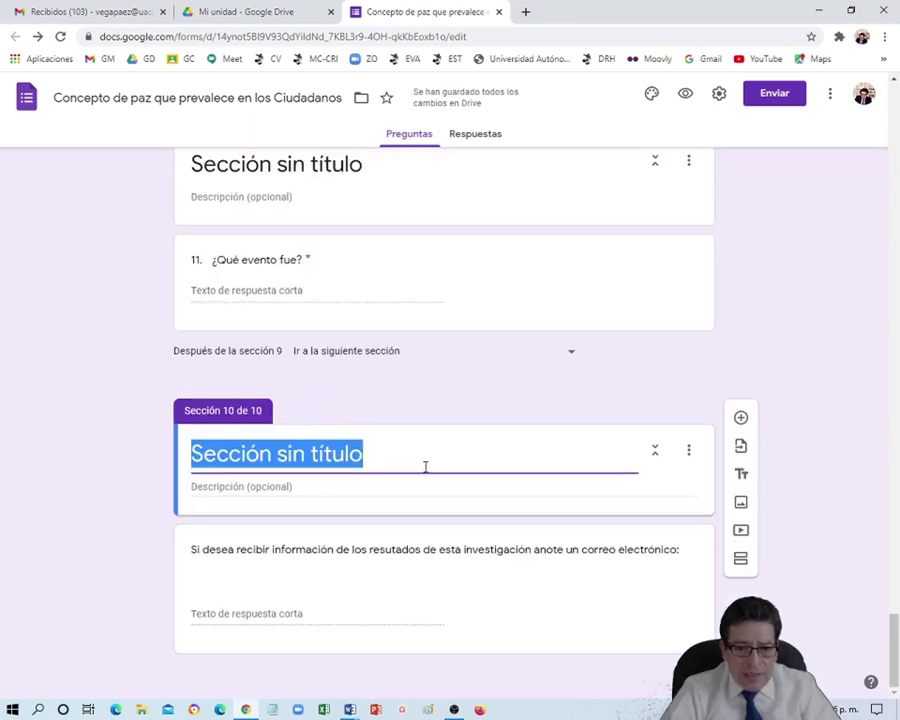
scroll(424, 468, "up", 4)
scroll(427, 472, "up", 8)
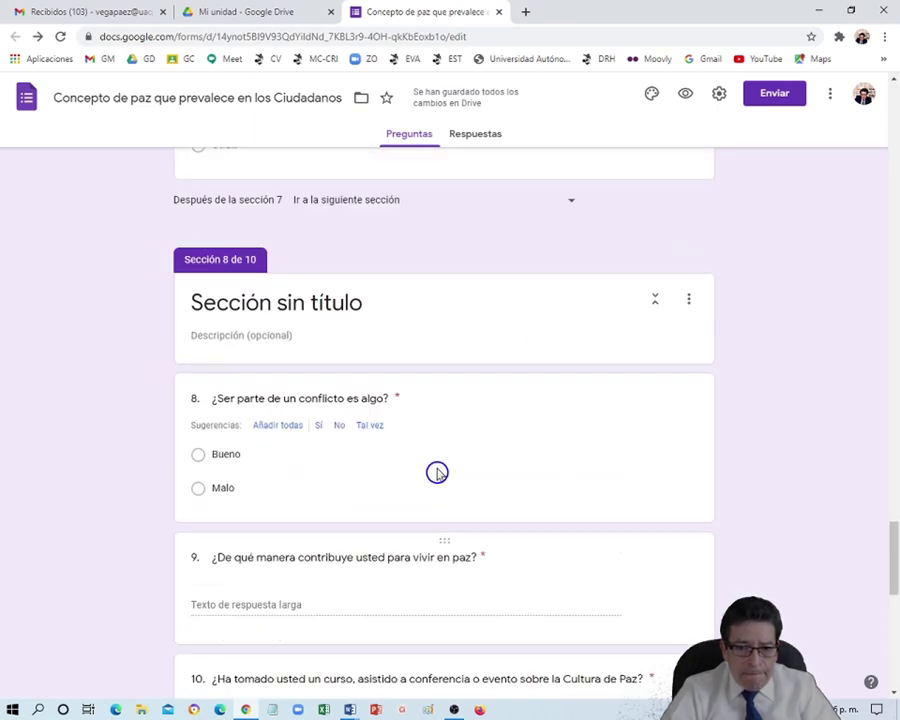
scroll(438, 468, "up", 10)
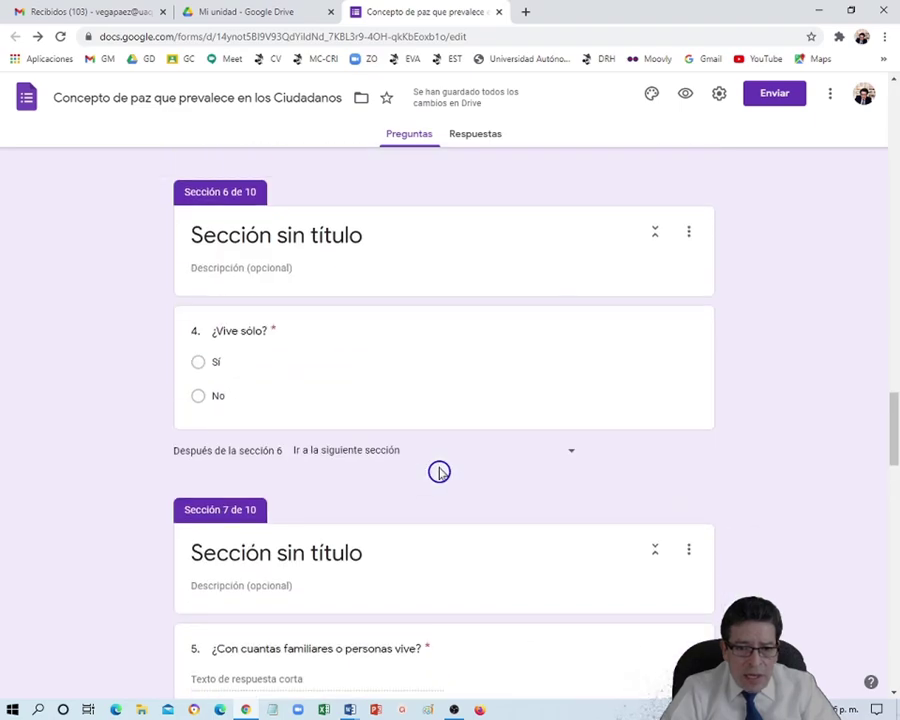
scroll(440, 468, "up", 10)
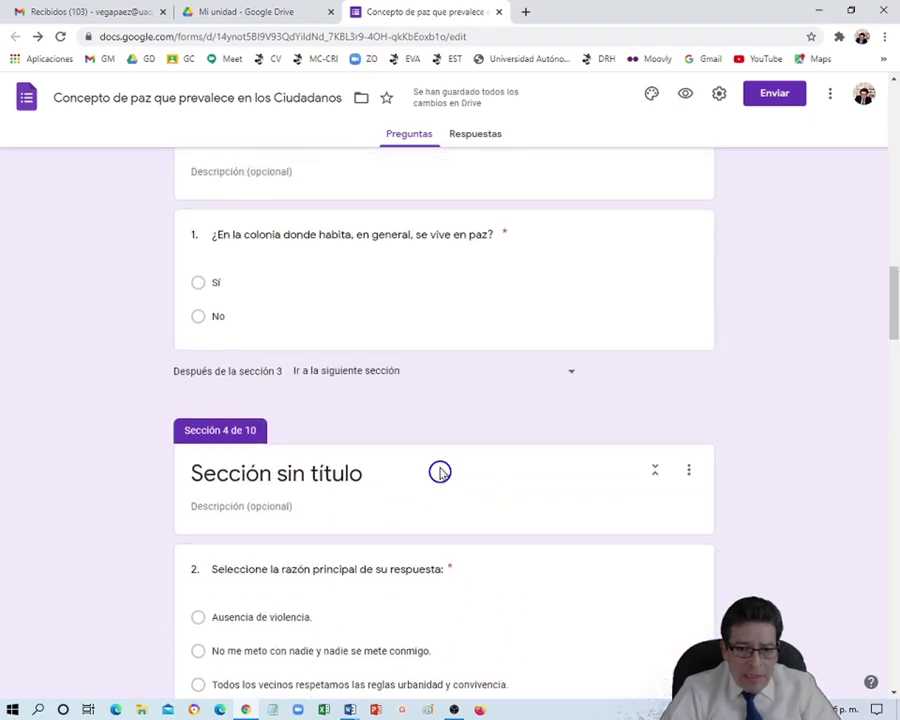
scroll(378, 545, "up", 10)
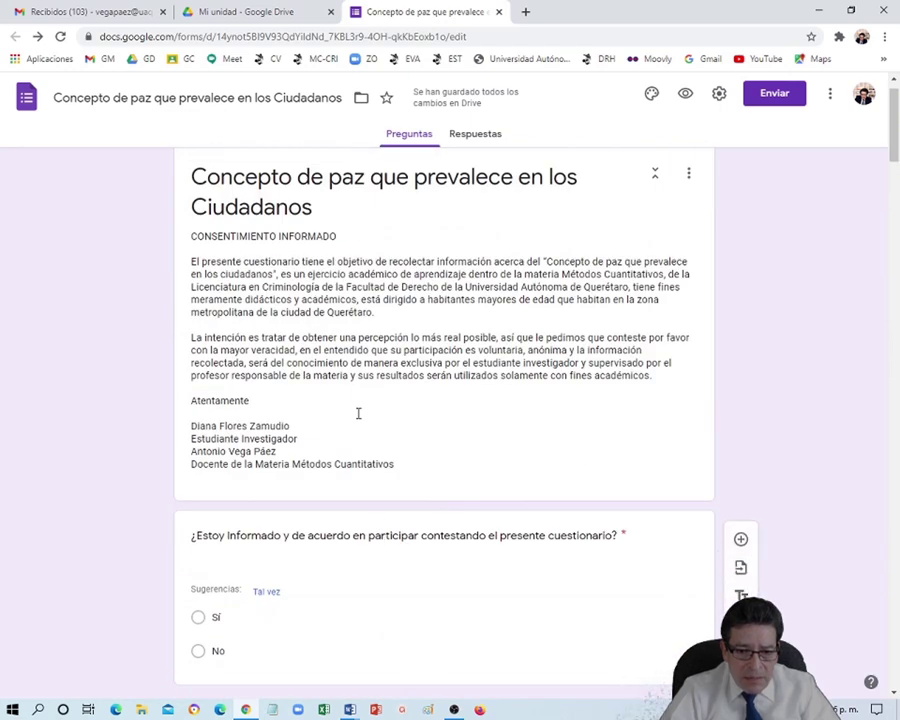
scroll(356, 410, "down", 2)
left_click(295, 449)
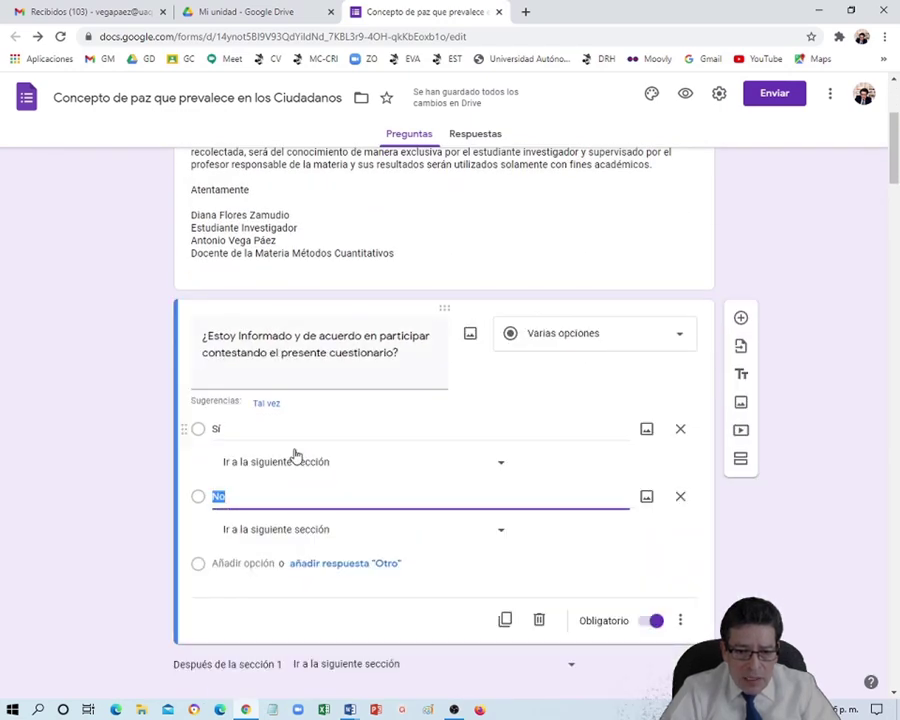
left_click(503, 535)
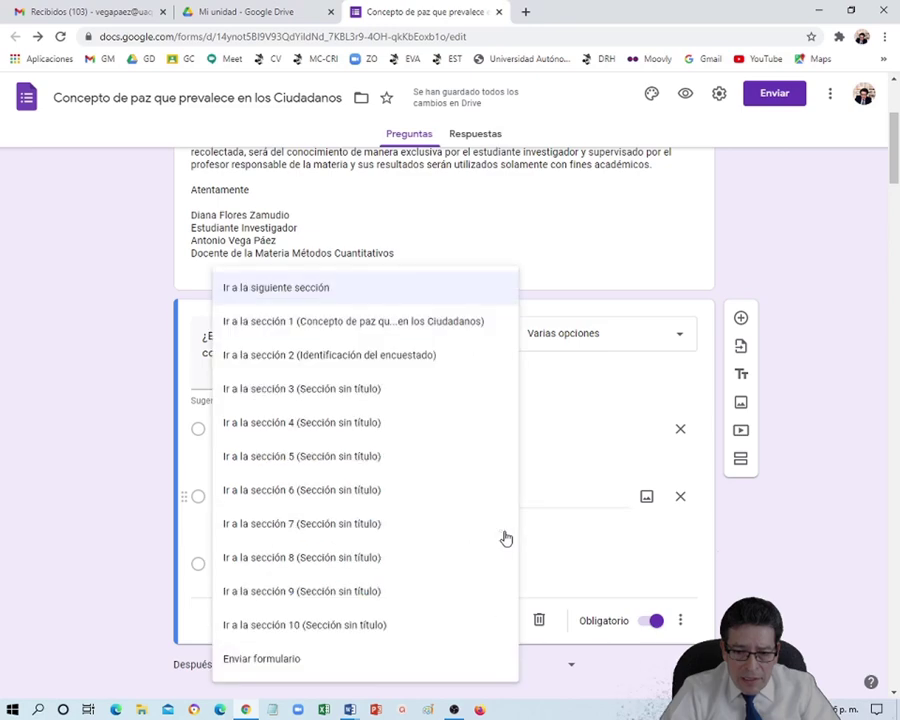
left_click(390, 627)
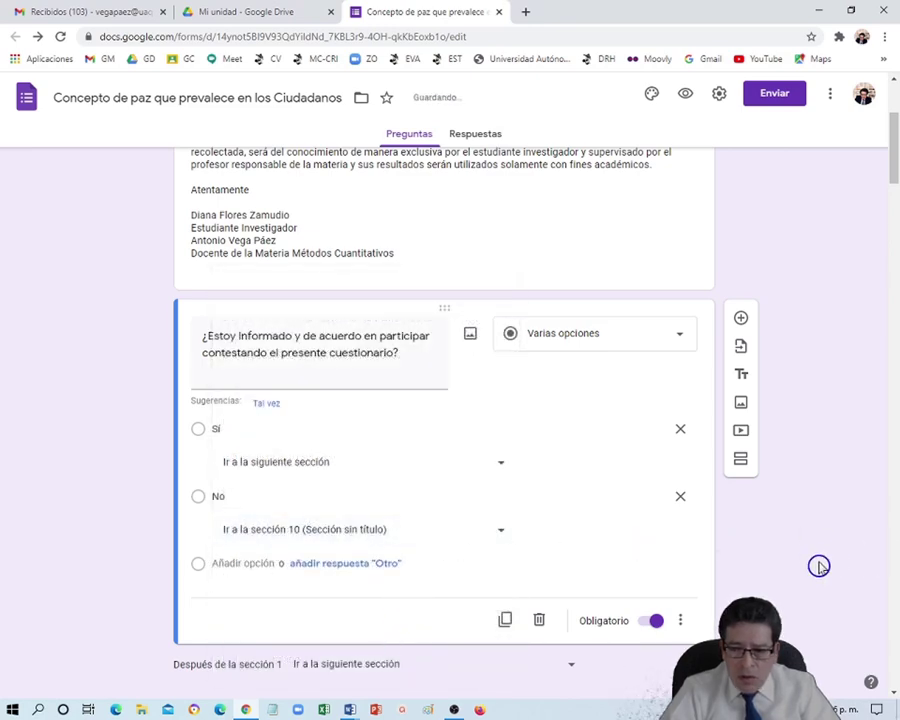
Route the No answer of question 10, about attending a Cultura de Paz course or event, to section 10
scroll(812, 563, "down", 7)
scroll(797, 567, "down", 15)
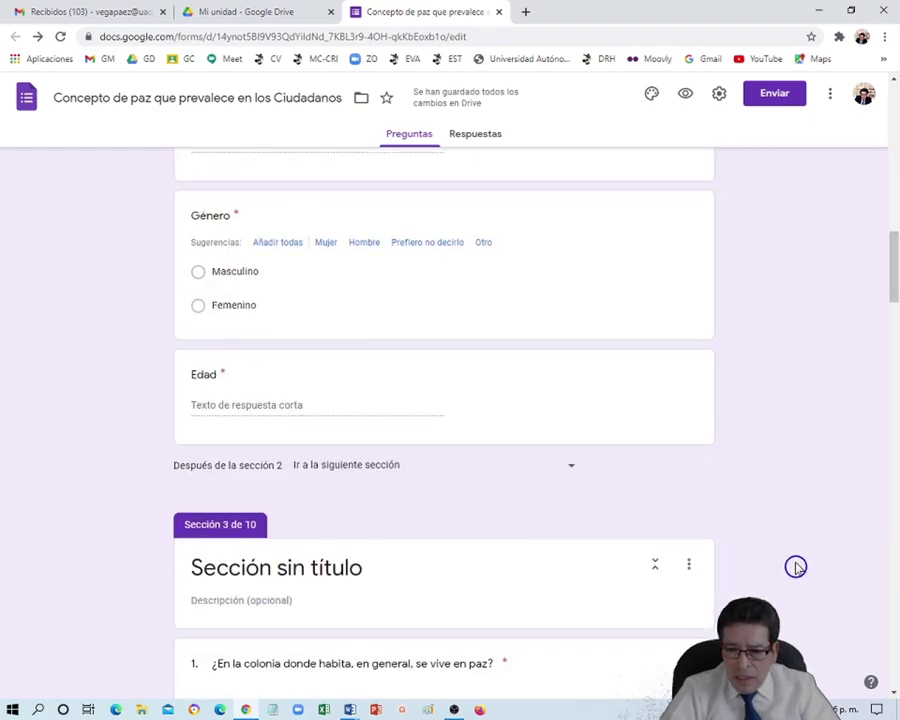
scroll(797, 567, "down", 12)
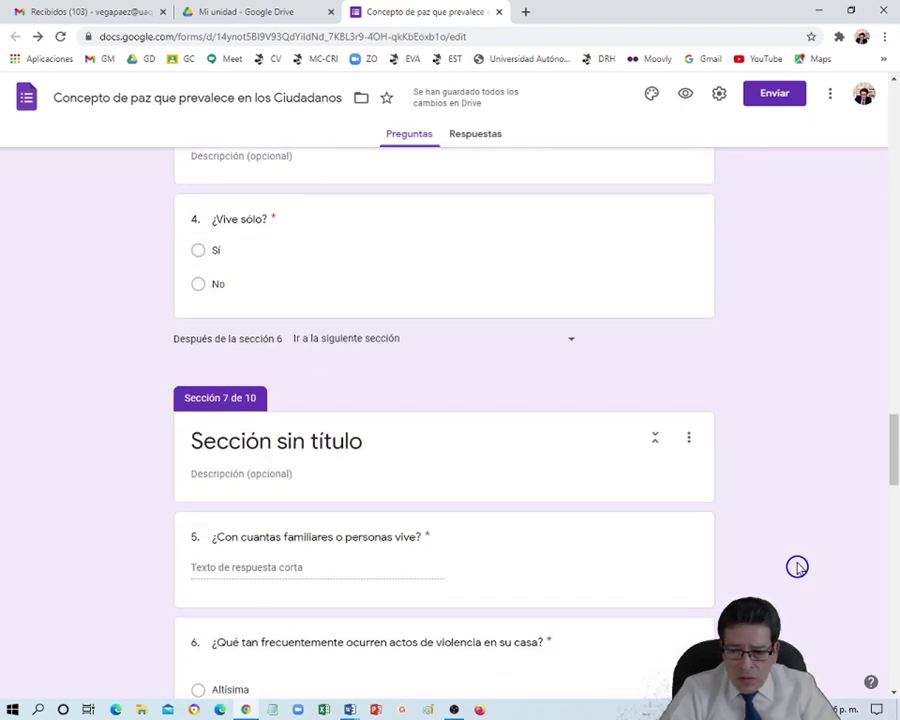
scroll(793, 567, "down", 8)
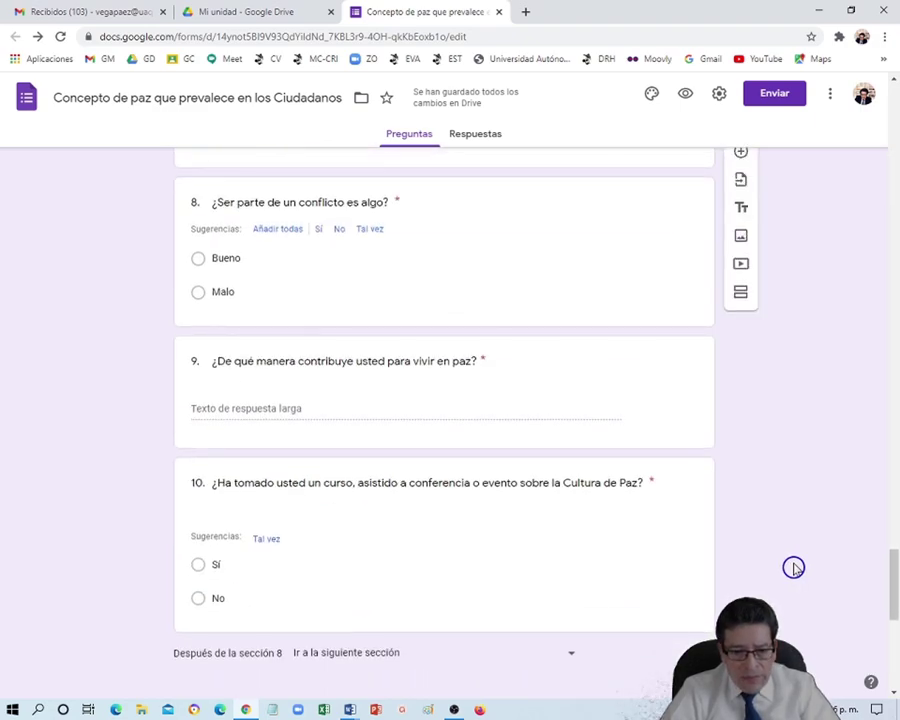
scroll(502, 543, "down", 3)
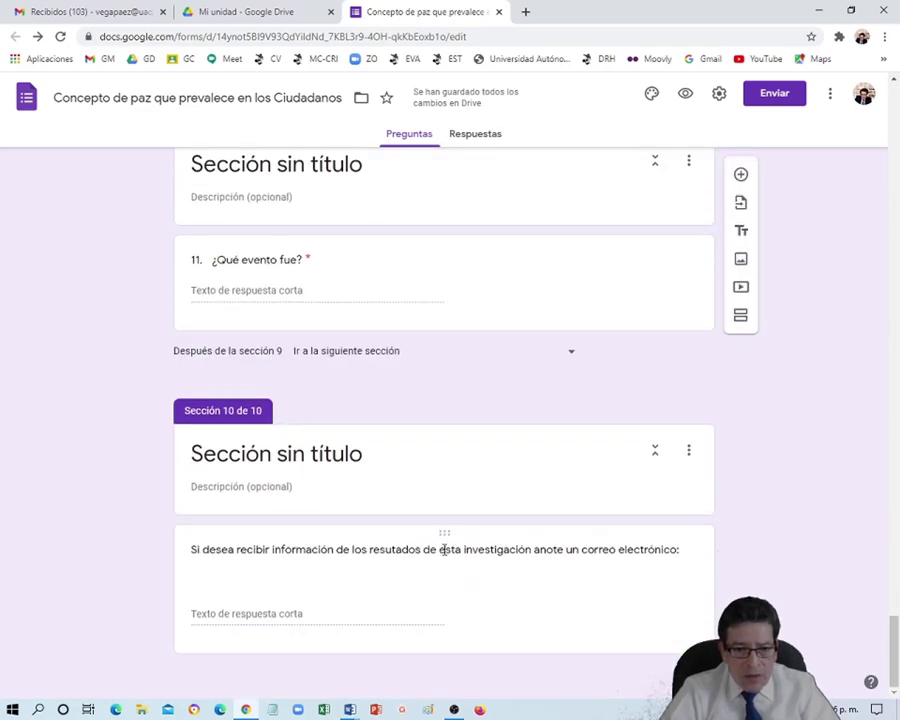
scroll(456, 540, "up", 4)
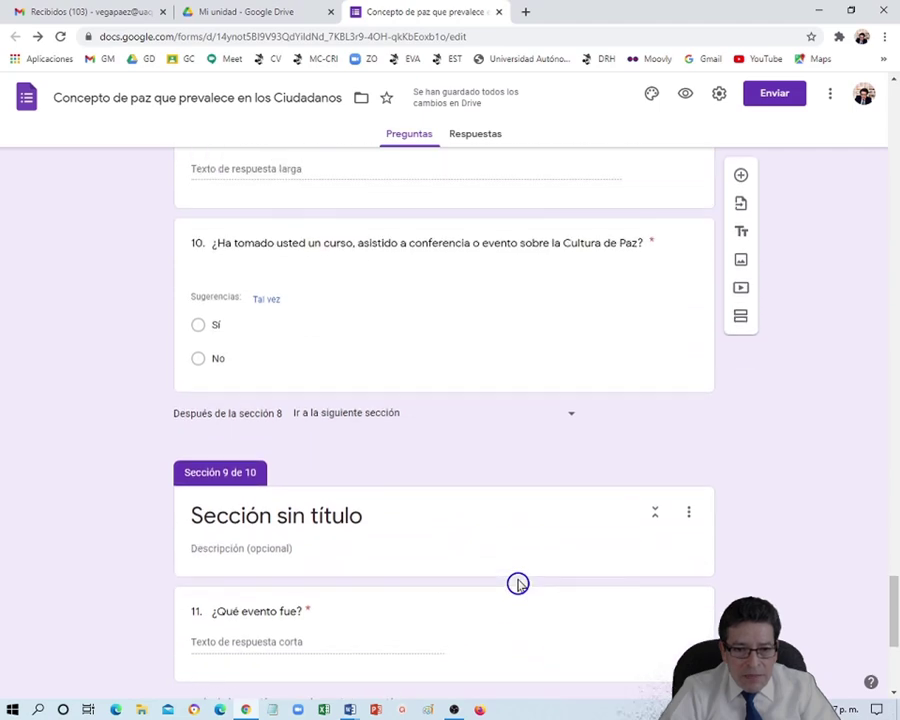
left_click(287, 371)
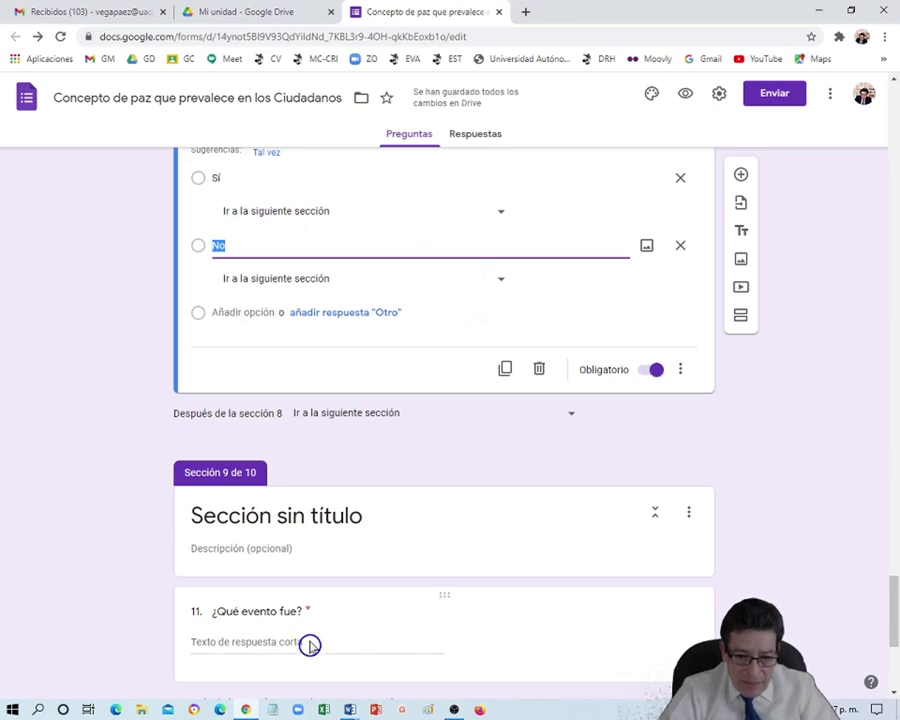
left_click(499, 284)
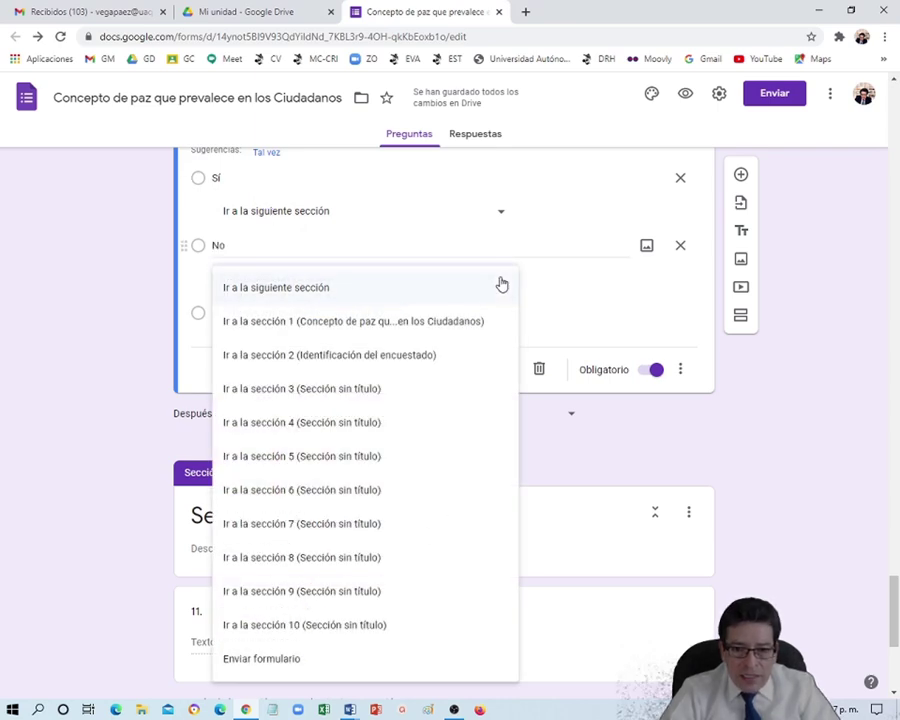
left_click(334, 627)
Review the form's sections from the closing e-mail question back to the informed-consent question
scroll(654, 540, "down", 4)
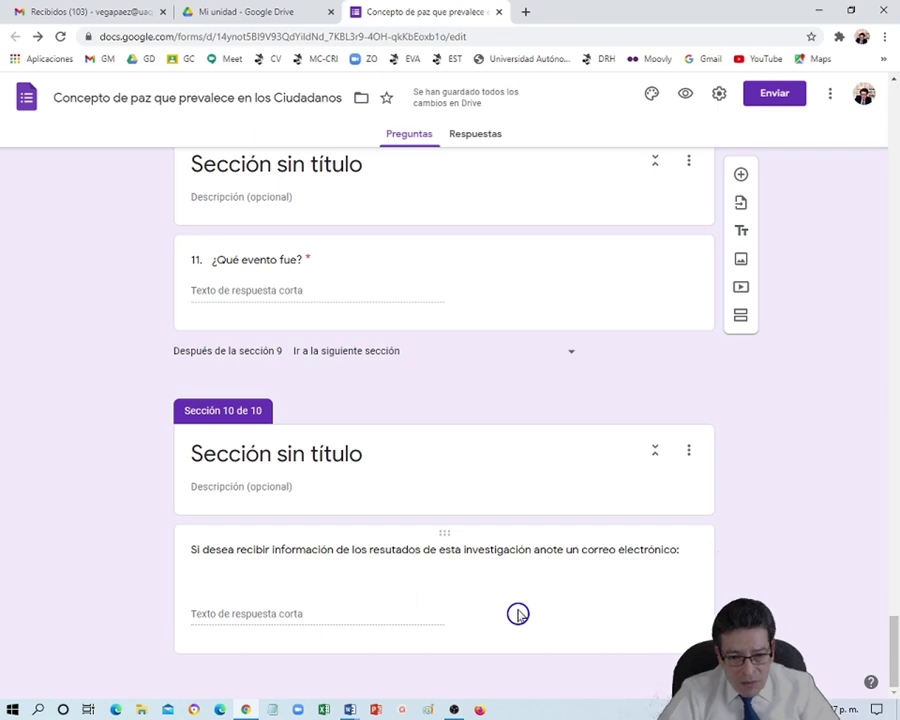
scroll(809, 540, "up", 2)
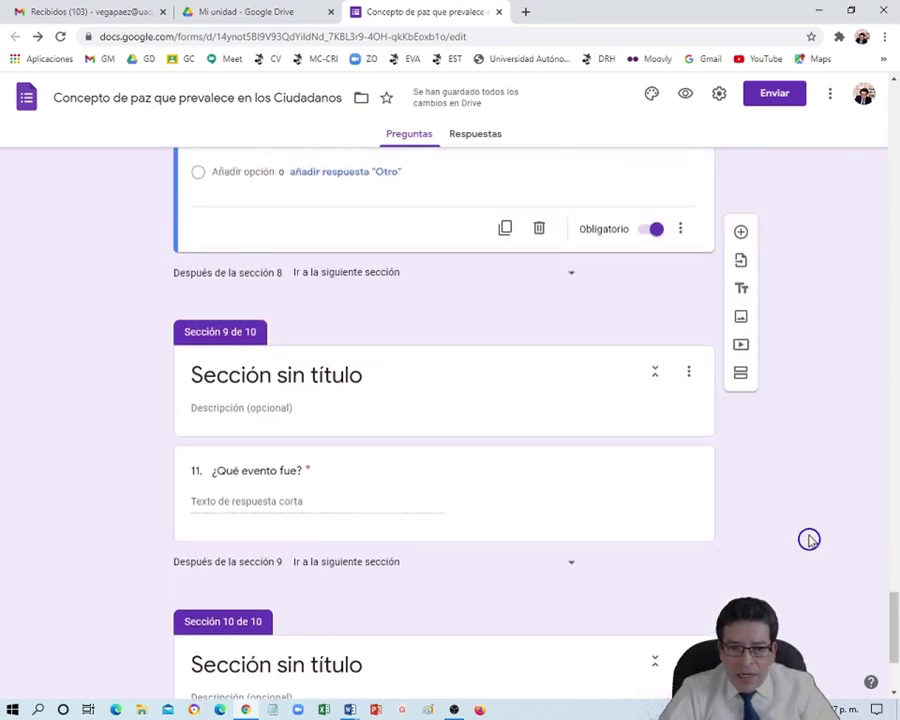
scroll(809, 540, "up", 1)
scroll(816, 530, "down", 3)
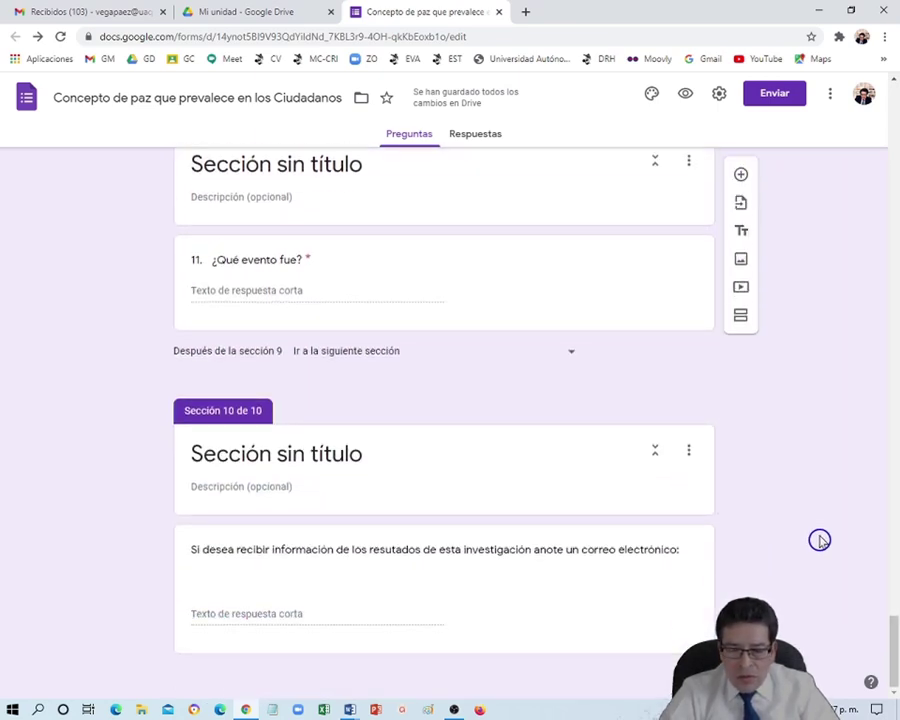
scroll(819, 540, "up", 10)
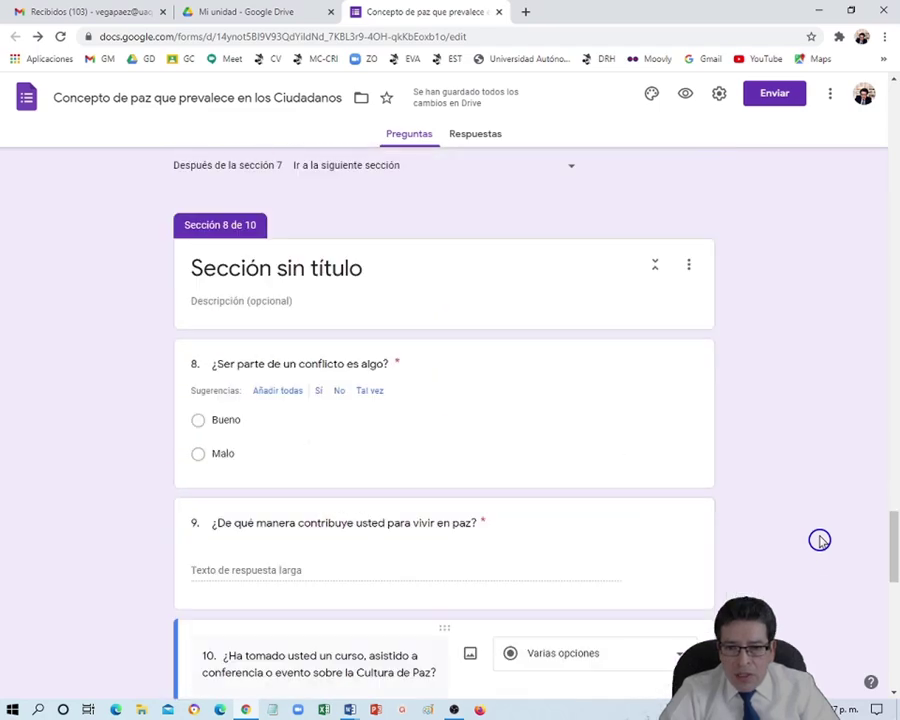
scroll(819, 540, "up", 10)
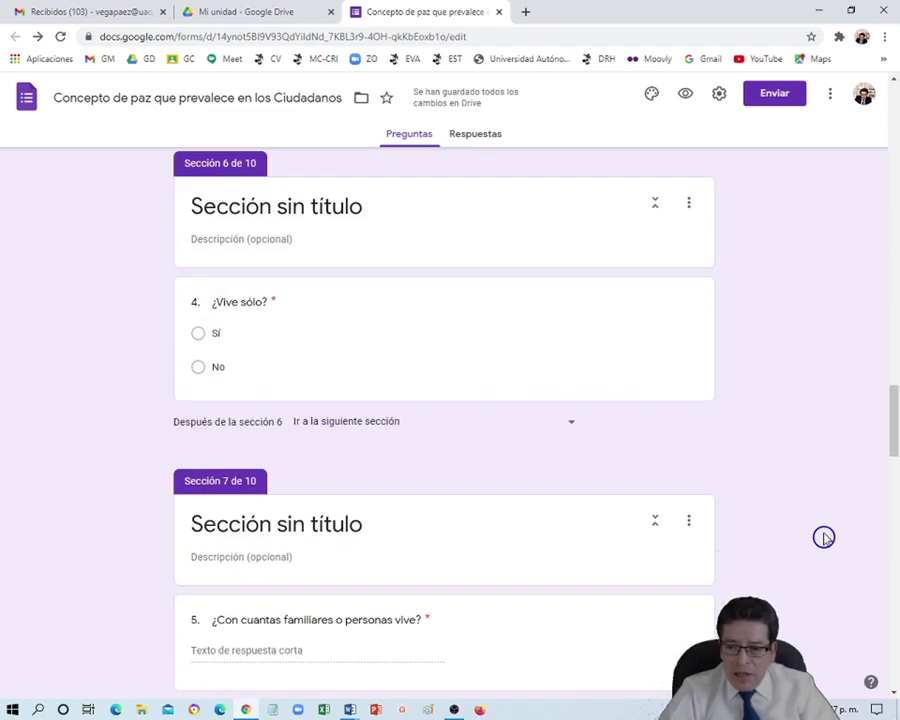
scroll(823, 538, "up", 10)
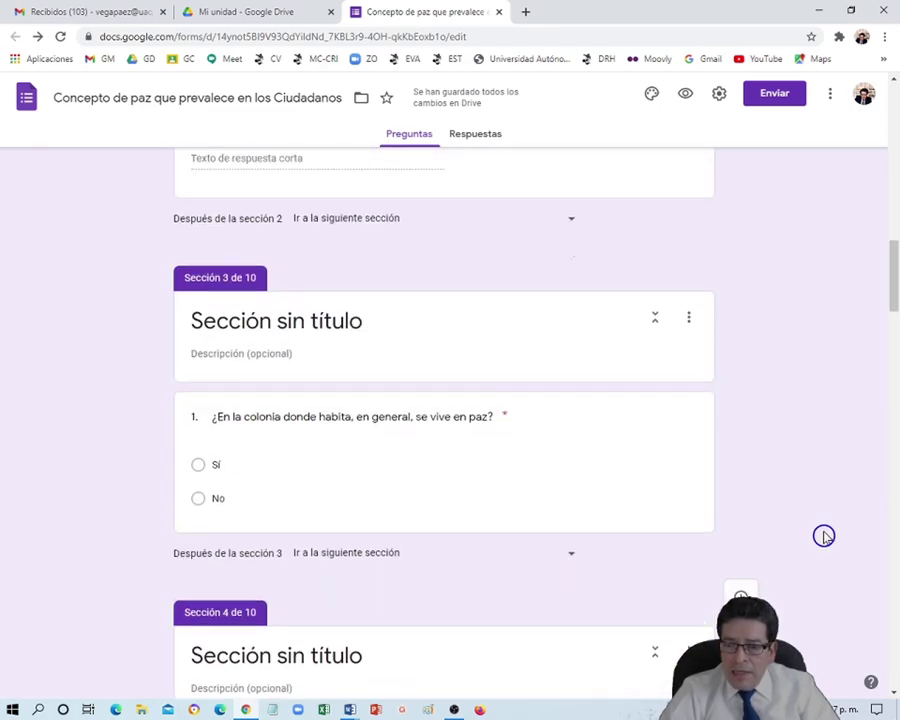
scroll(823, 537, "up", 10)
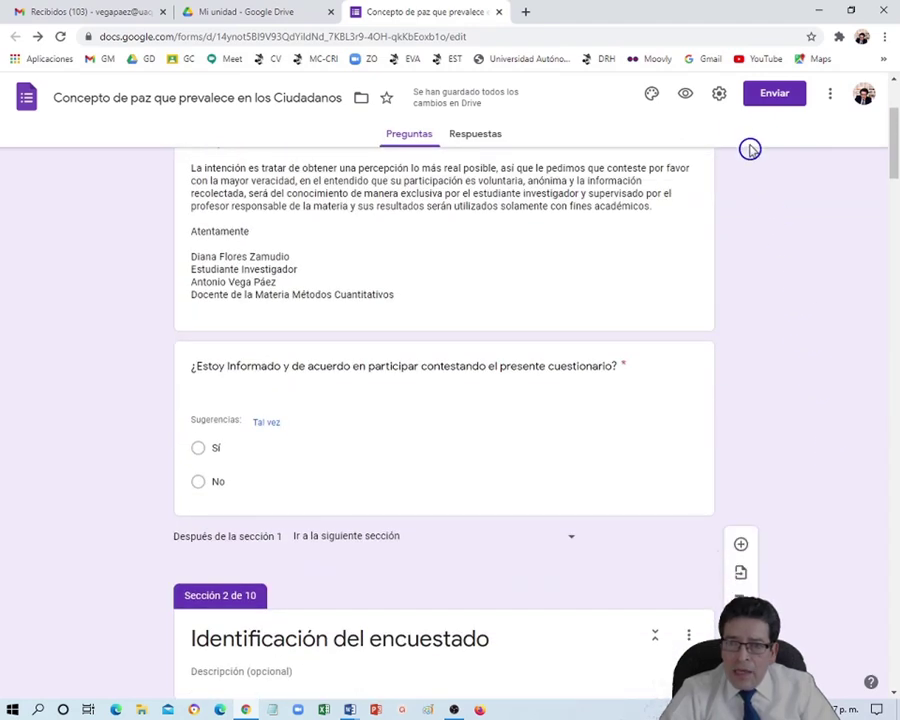
Remove the restriction to Universidad Autónoma de Querétaro users in the form's general settings
left_click(719, 97)
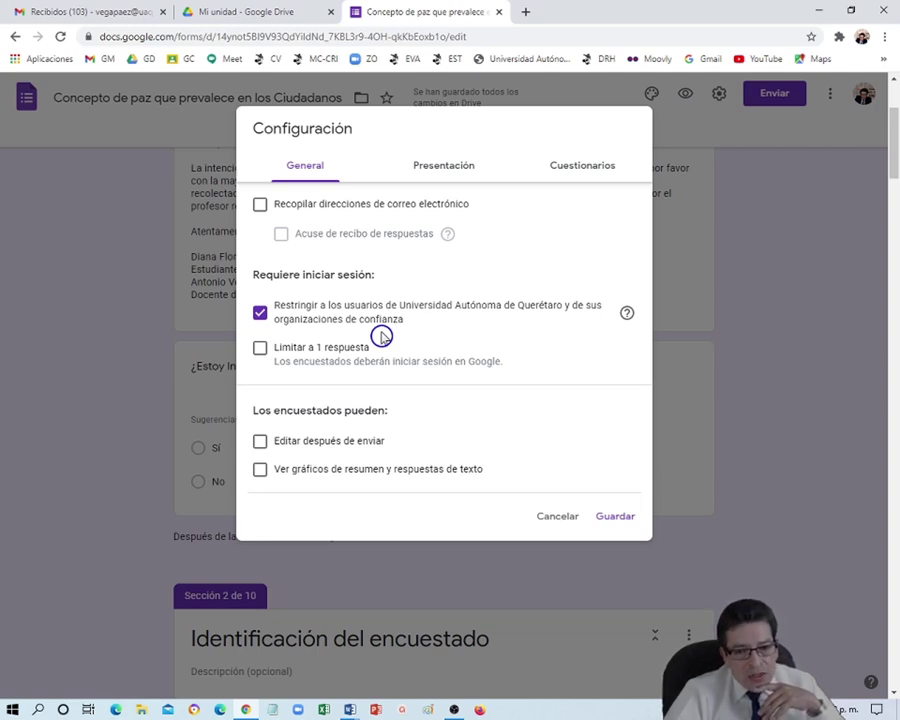
left_click(261, 316)
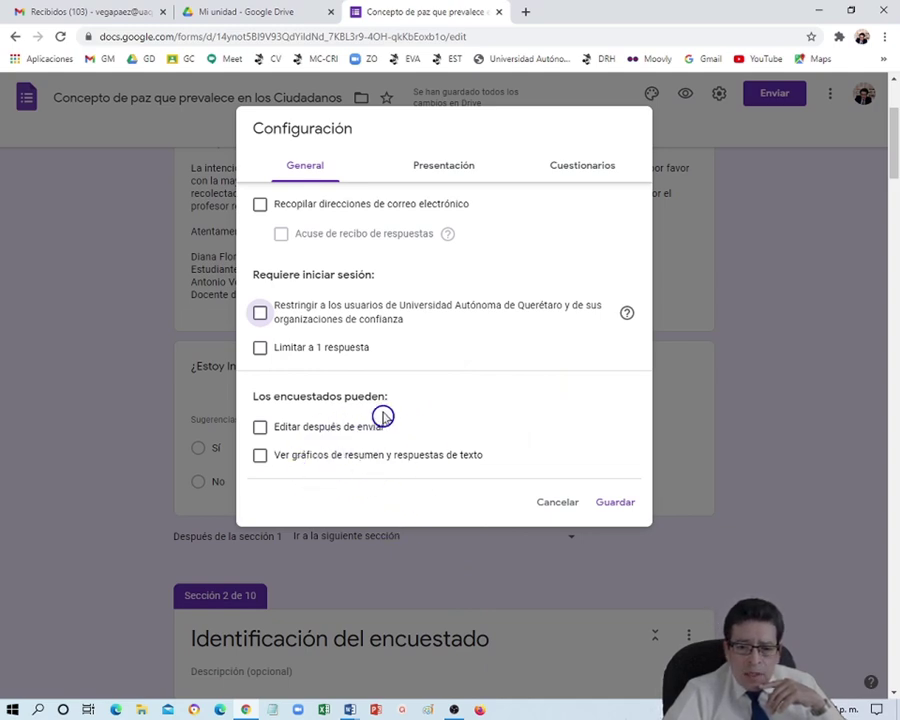
Enable the progress bar and save the confirmation message "Muchas por su participación, sus respuestas han sido registradas." in the form's presentation settings
left_click(445, 167)
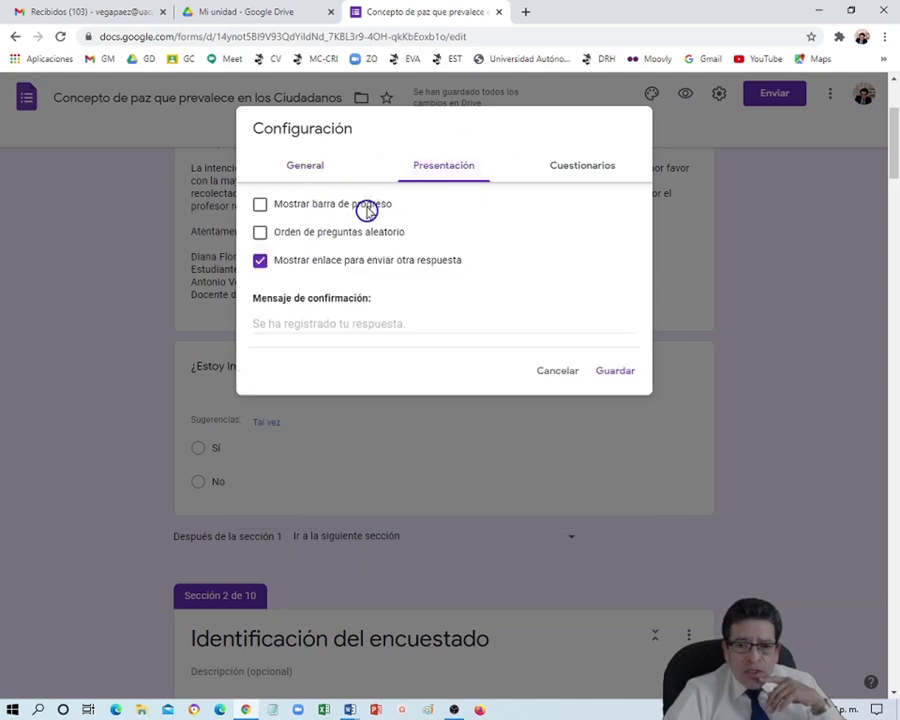
left_click(259, 206)
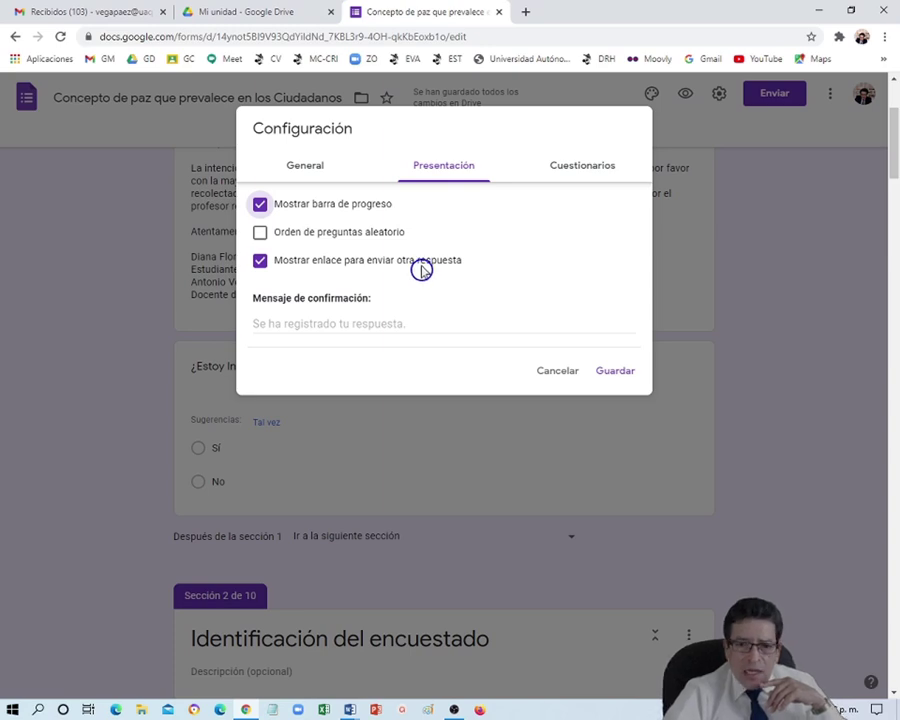
left_click(353, 325)
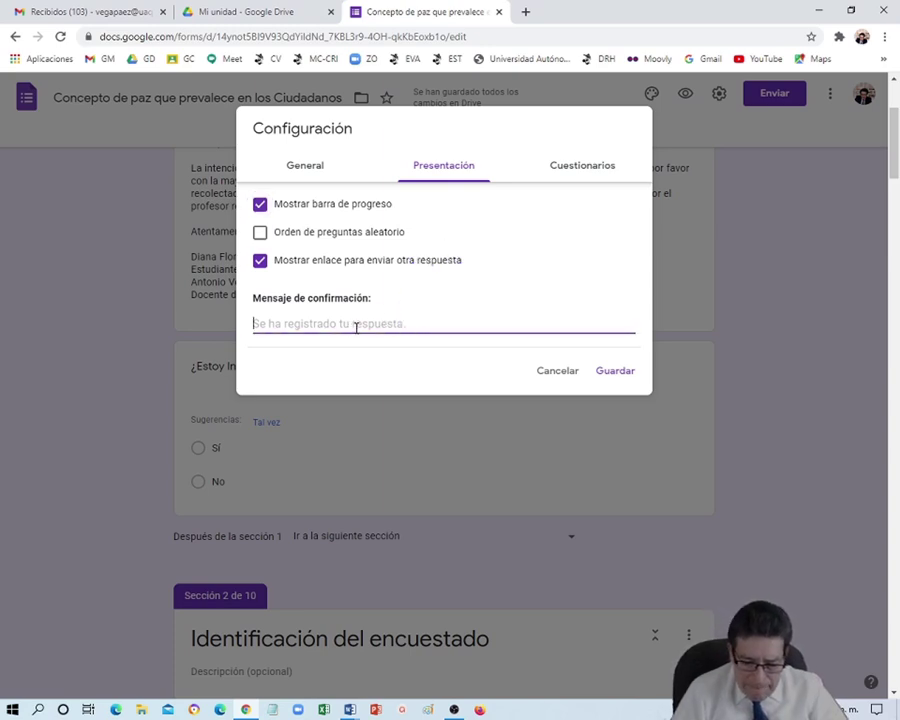
type("Mú")
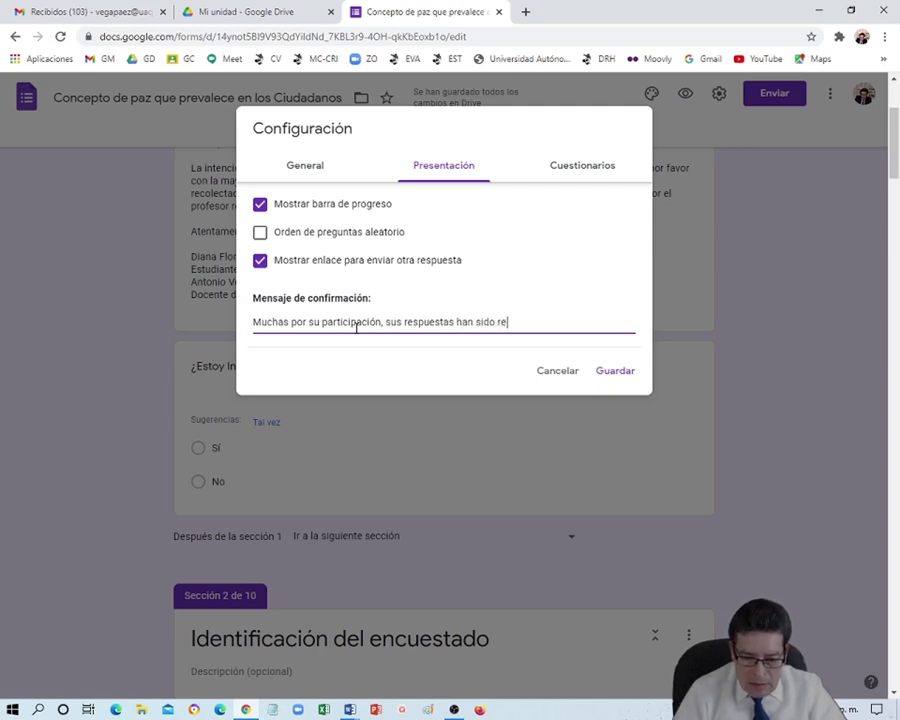
type("tradas.")
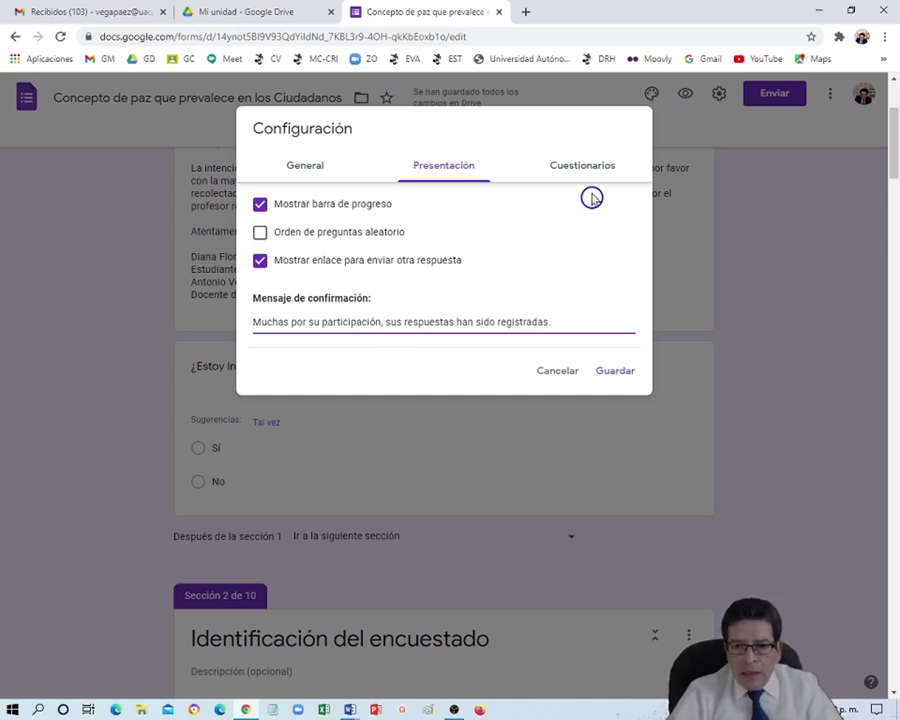
left_click(614, 371)
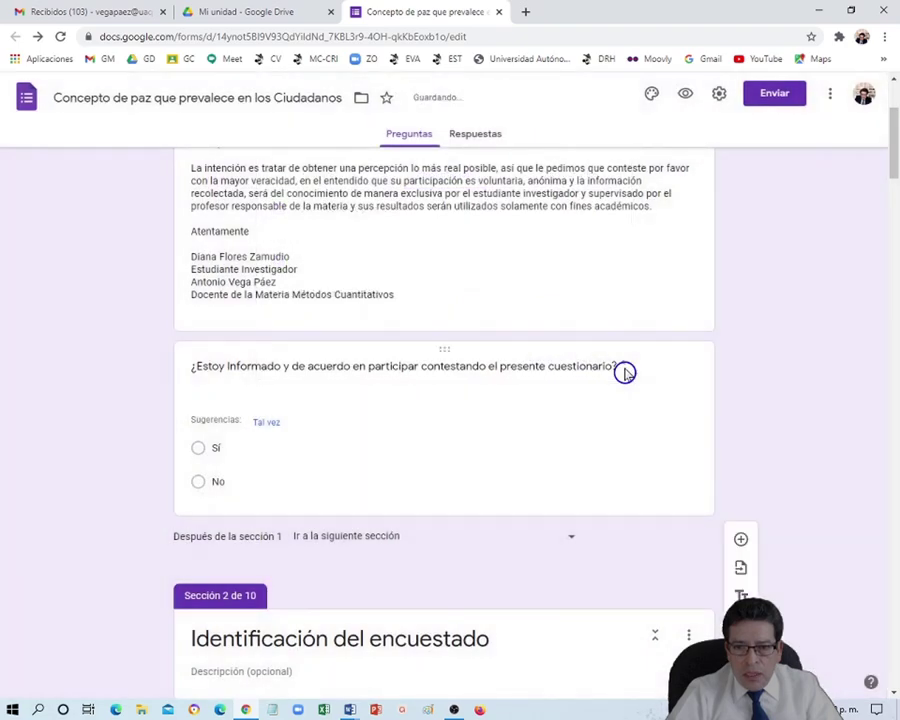
Review the form's saved presentation, quiz and general settings
left_click(719, 97)
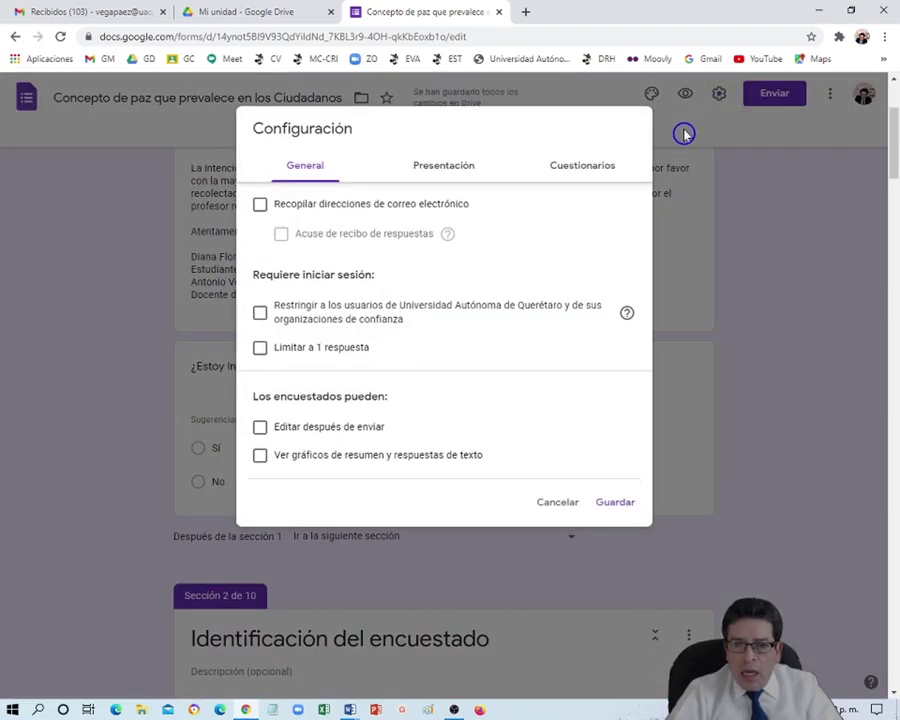
left_click(437, 170)
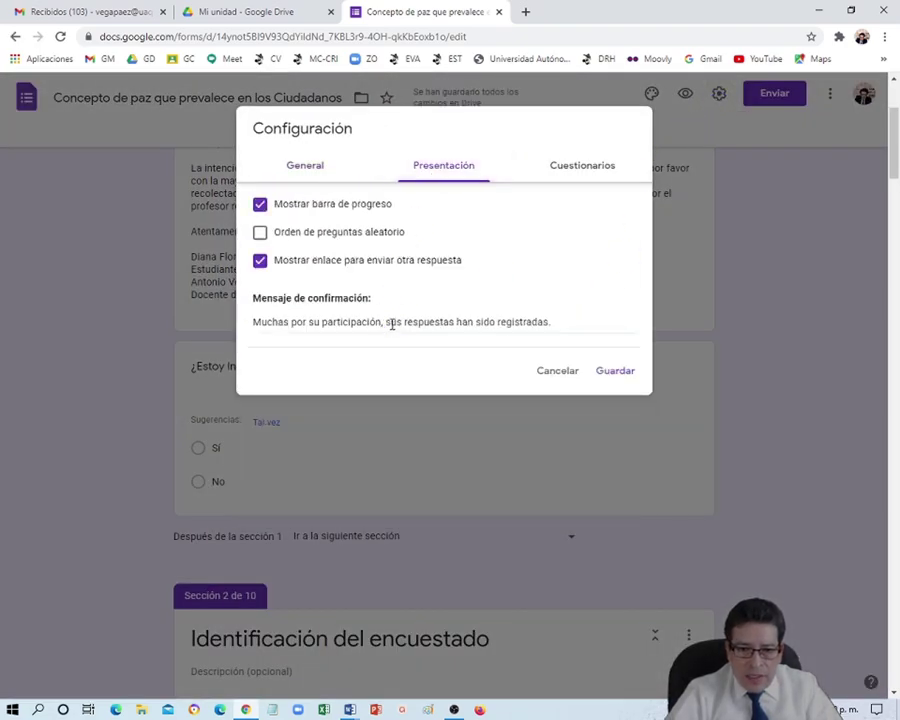
left_click(580, 171)
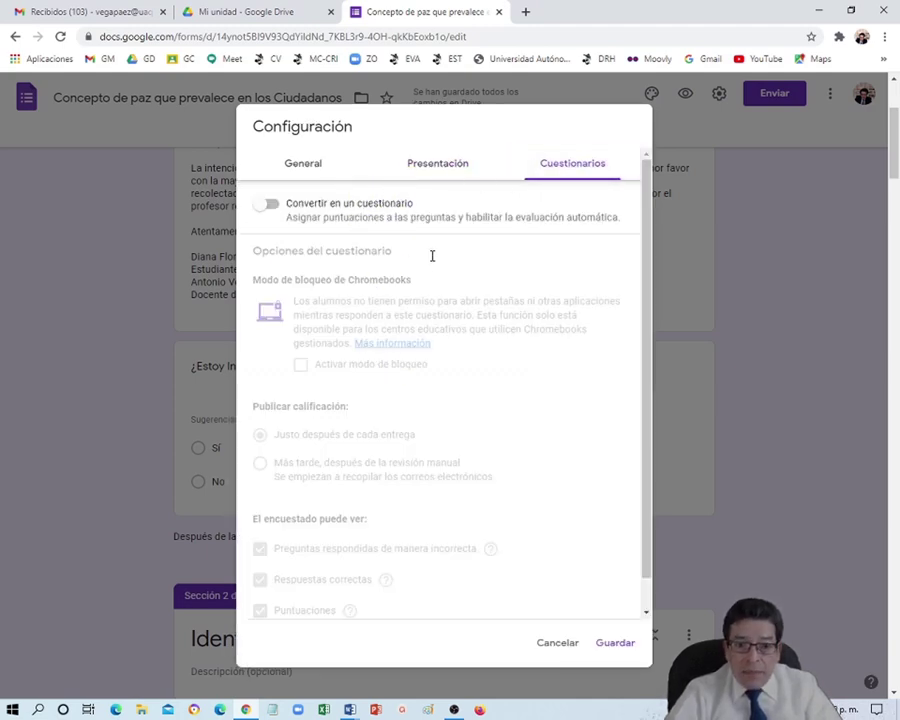
left_click(440, 168)
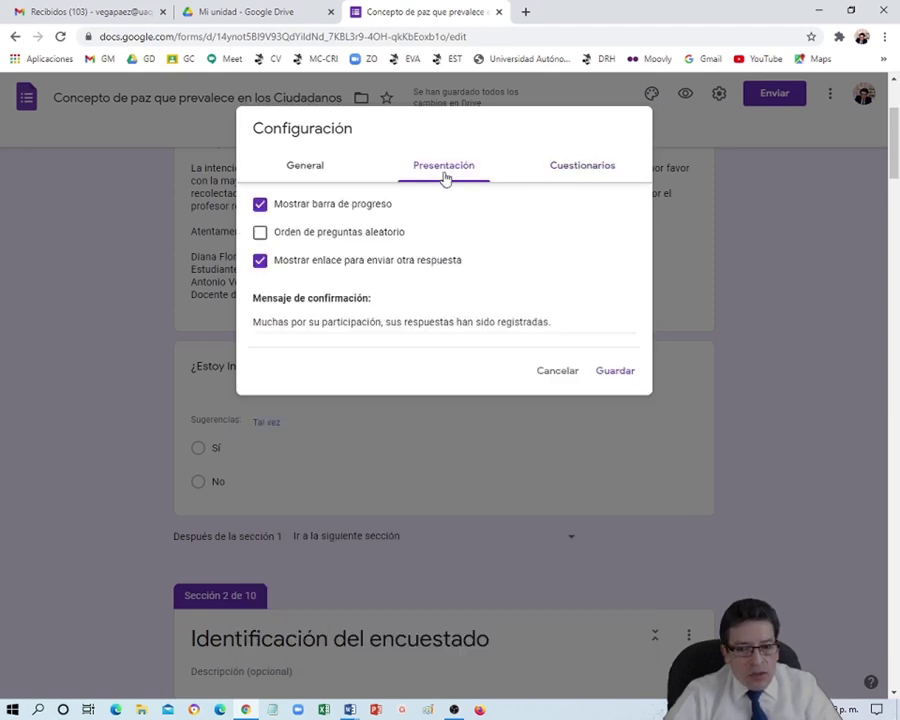
left_click(315, 174)
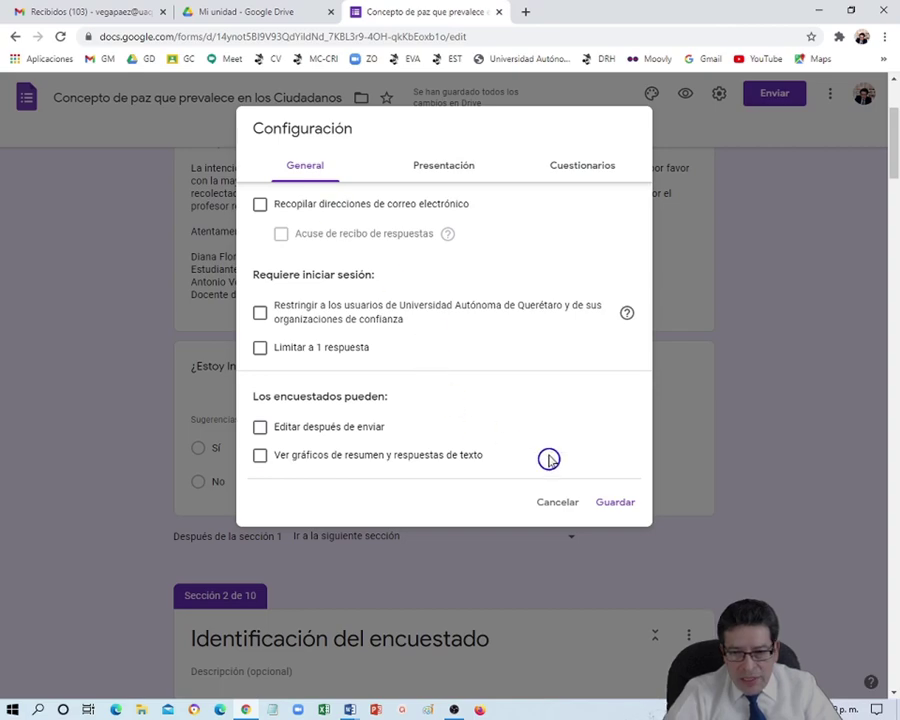
left_click(613, 504)
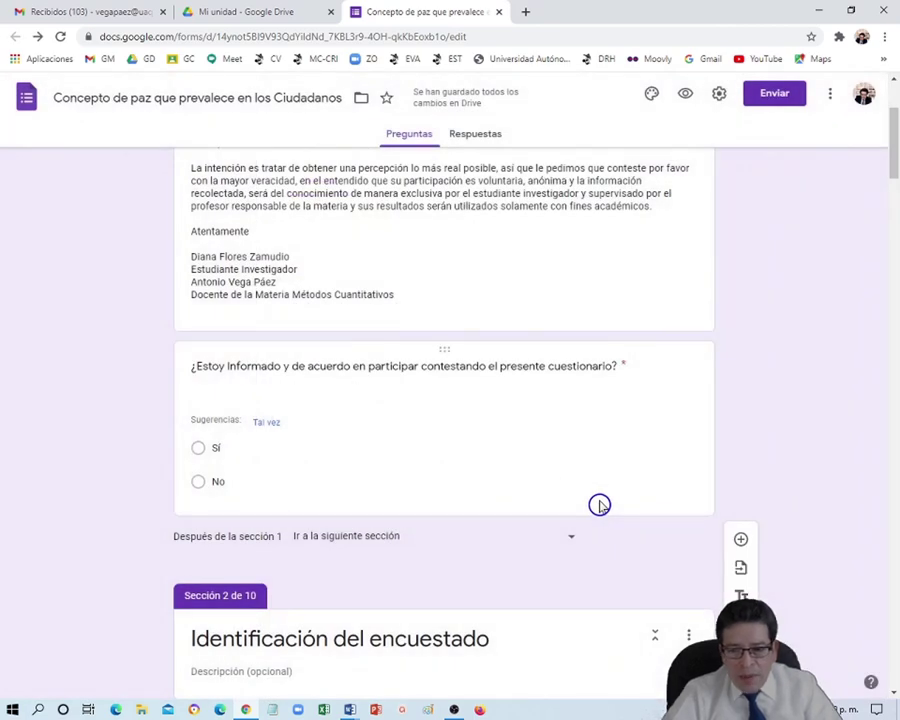
Review the whole form from the informed-consent section to the closing e-mail question, ending at question 10's branching
scroll(618, 468, "up", 4)
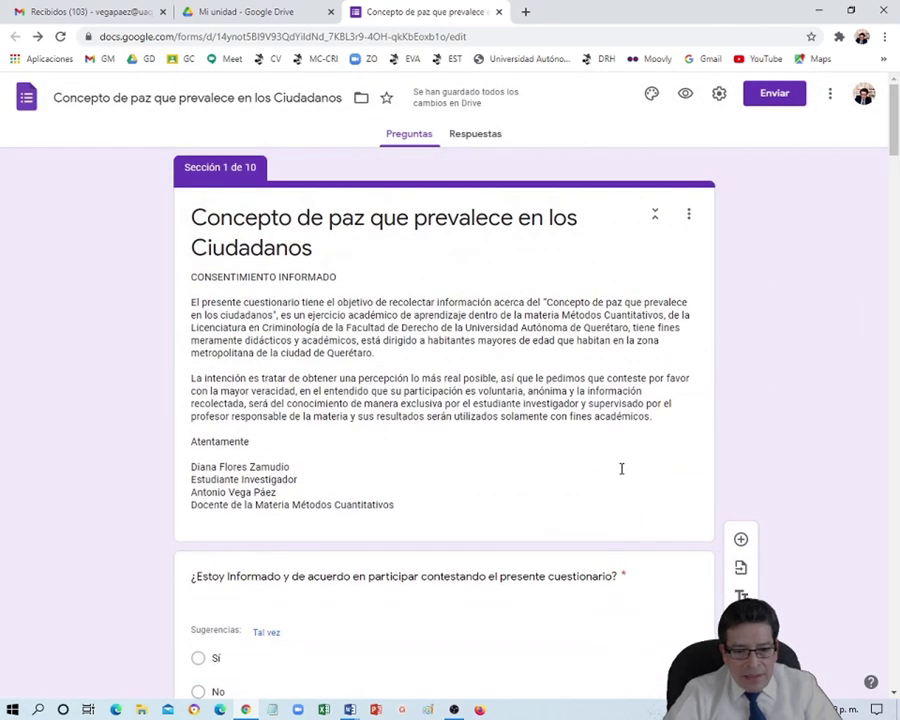
scroll(596, 440, "down", 15)
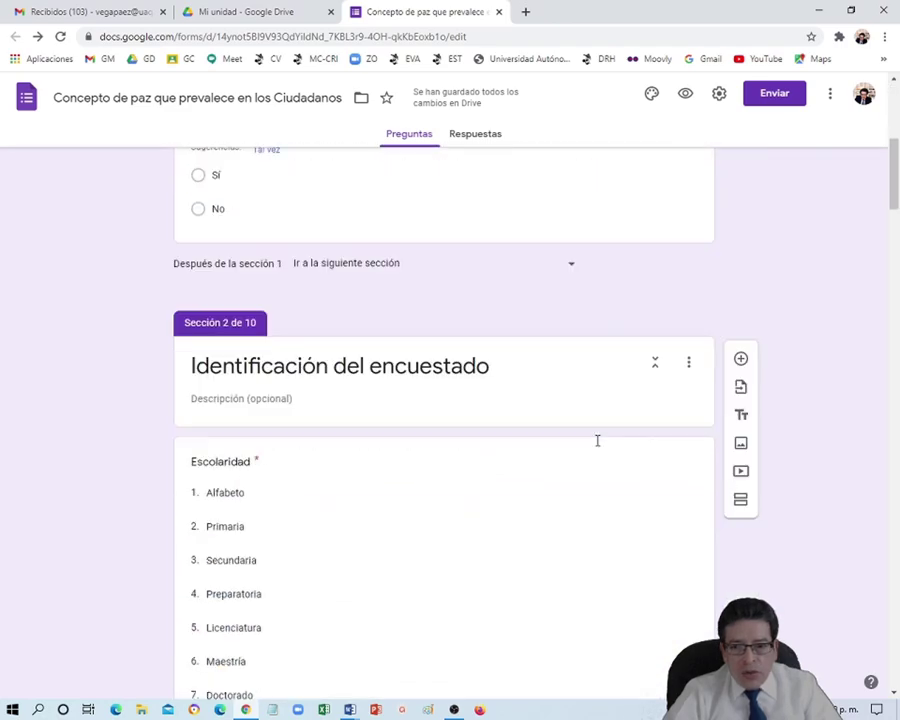
scroll(596, 440, "down", 15)
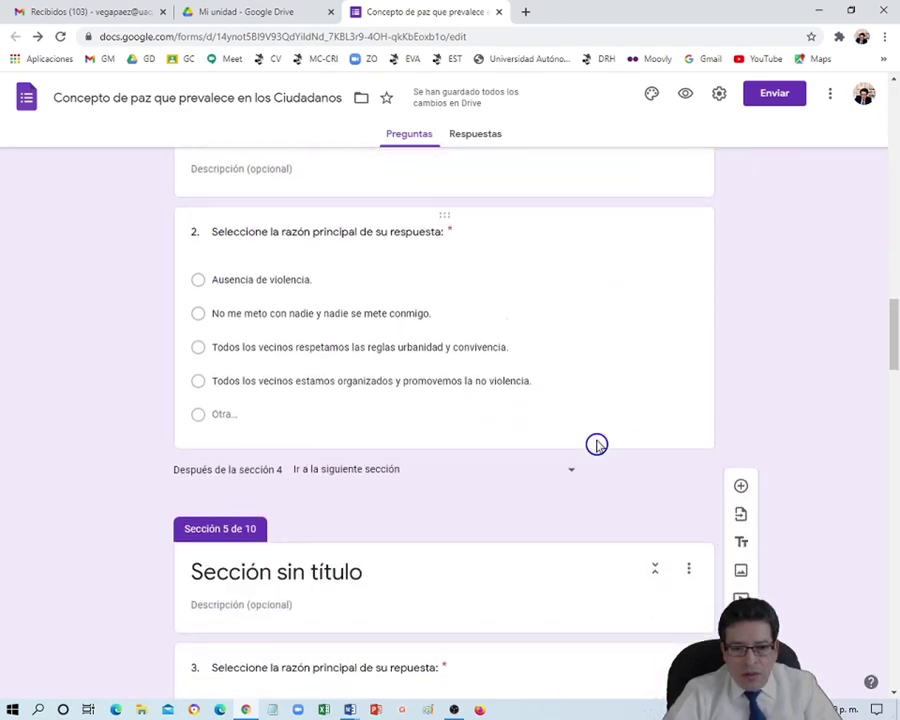
scroll(596, 444, "down", 20)
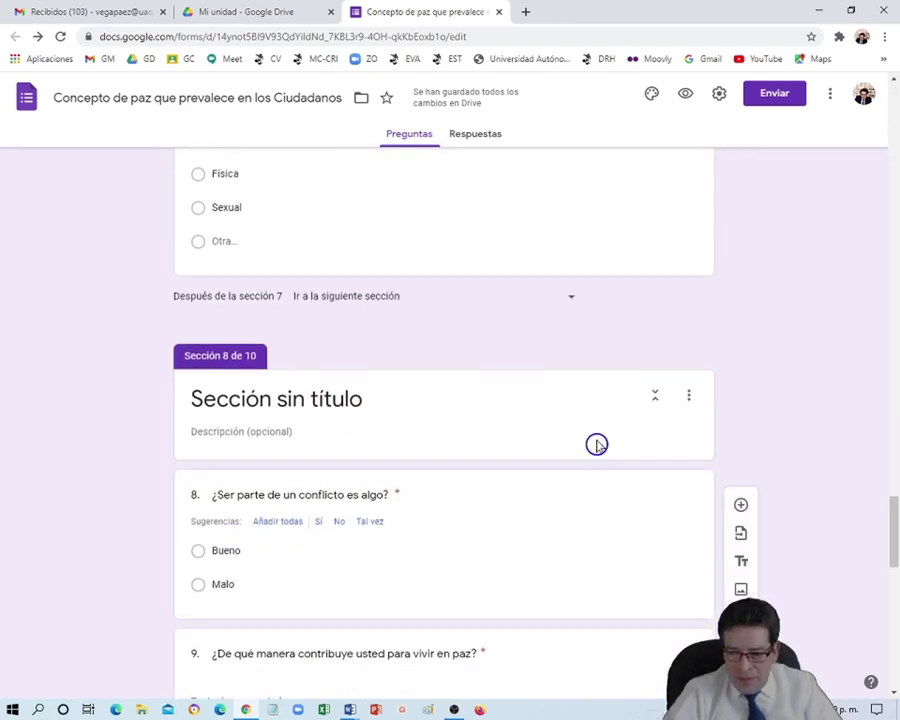
scroll(596, 444, "down", 1)
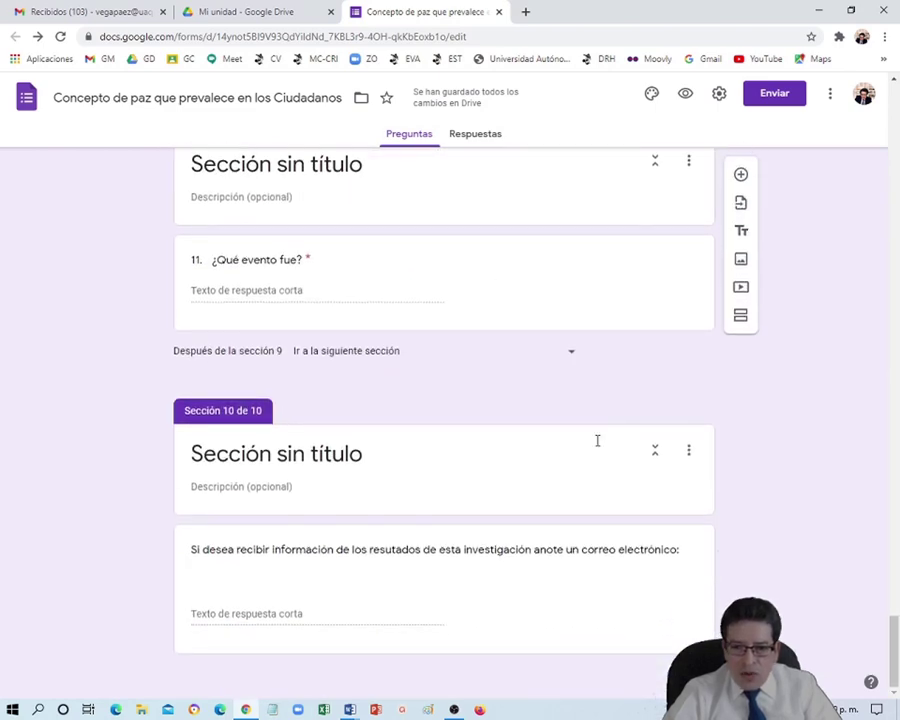
scroll(594, 440, "up", 5)
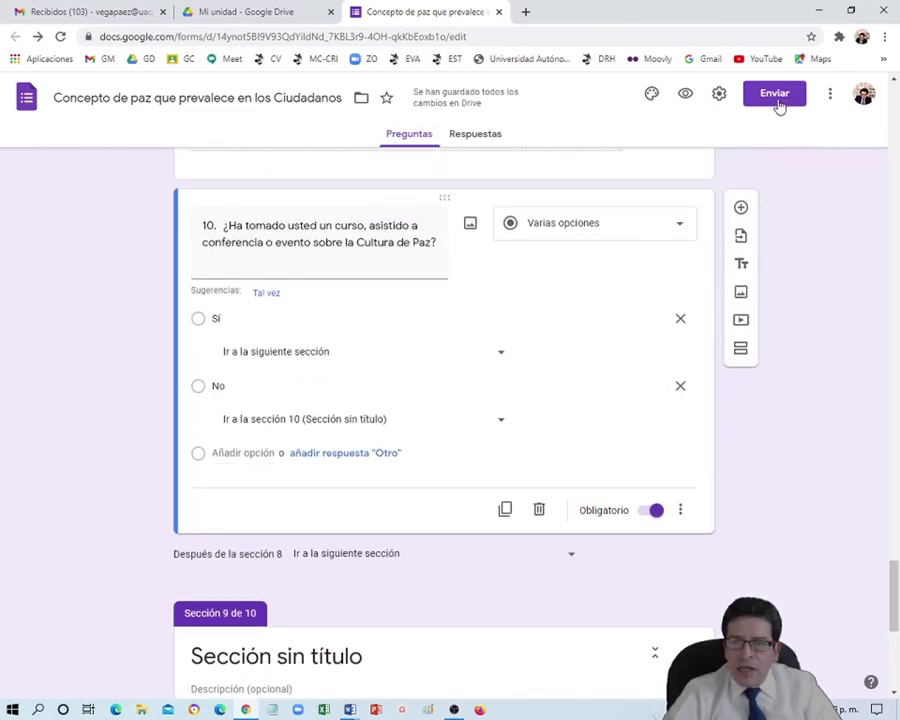
Copy the form's full, unshortened sharing link from the sending options
left_click(773, 96)
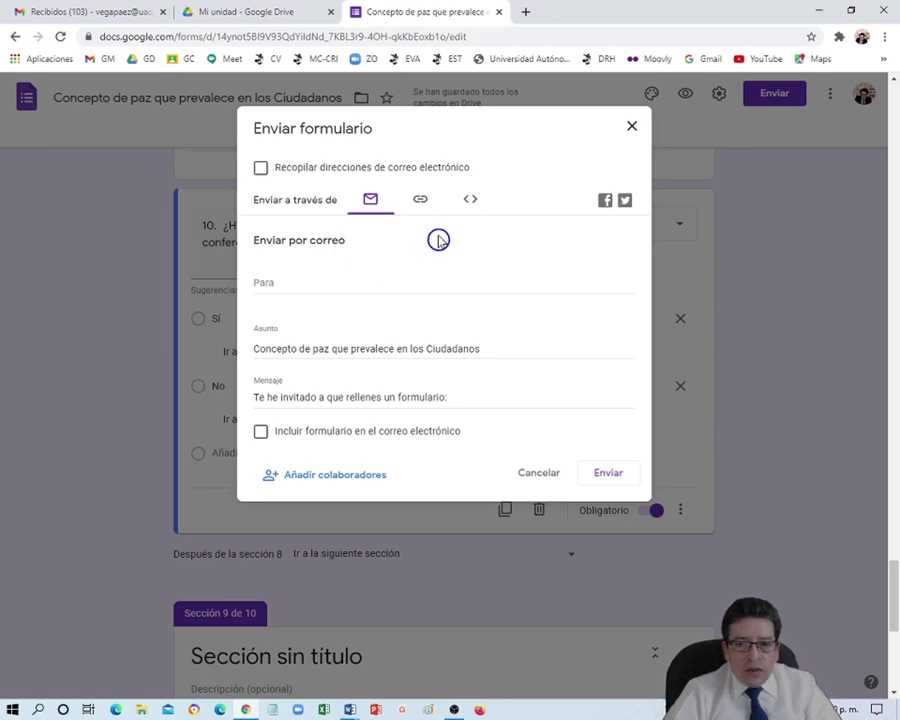
left_click(420, 203)
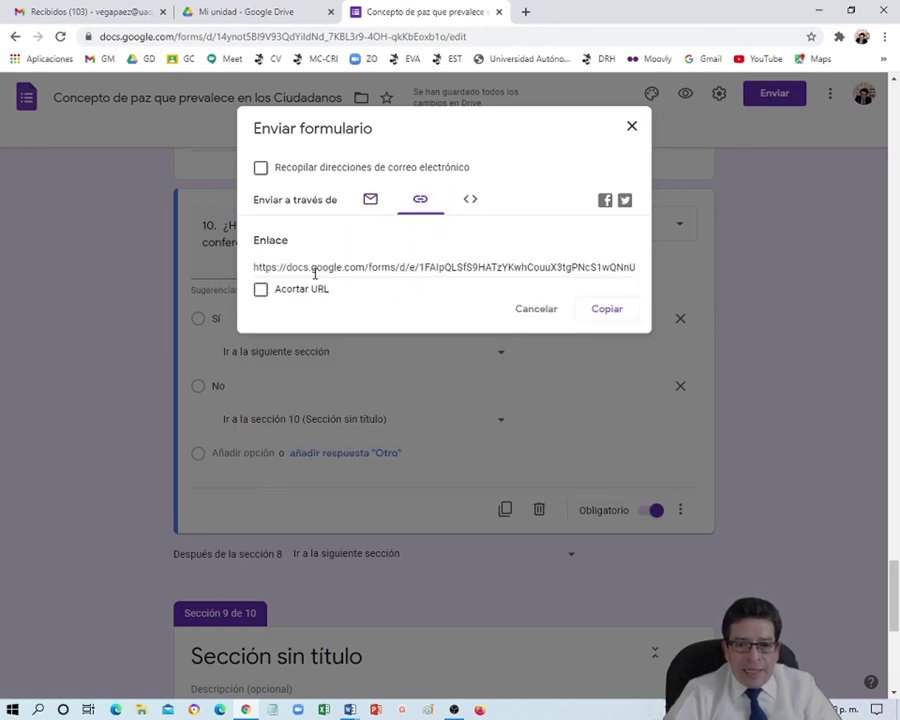
left_click(606, 312)
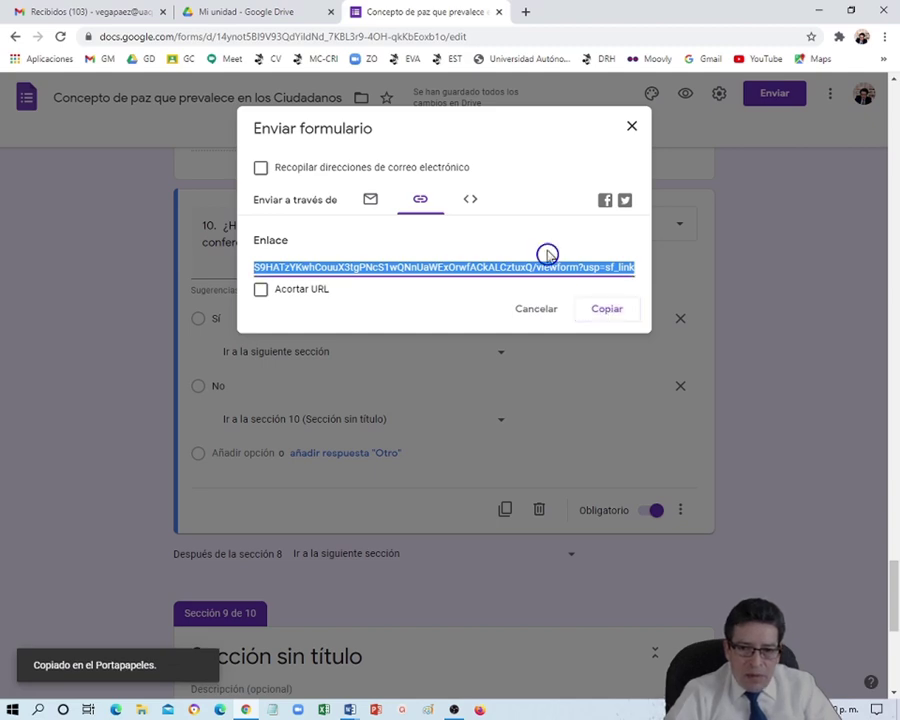
Switch to Avast Secure Browser and open the copied form link as a respondent
left_click(197, 712)
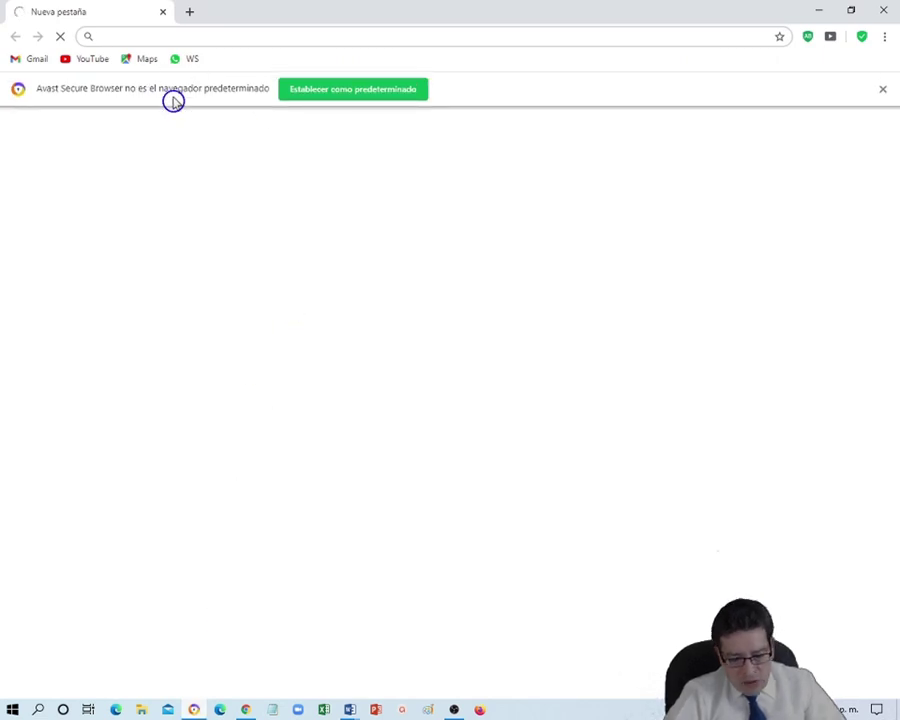
type("https://docs.google.com/forms/d/e/1FAIpQLSfS9HATzYKwhCouuX3tgPNcS1wQNnUaWExOrwfACkALCztuxQ/viewform?usp=sf_link")
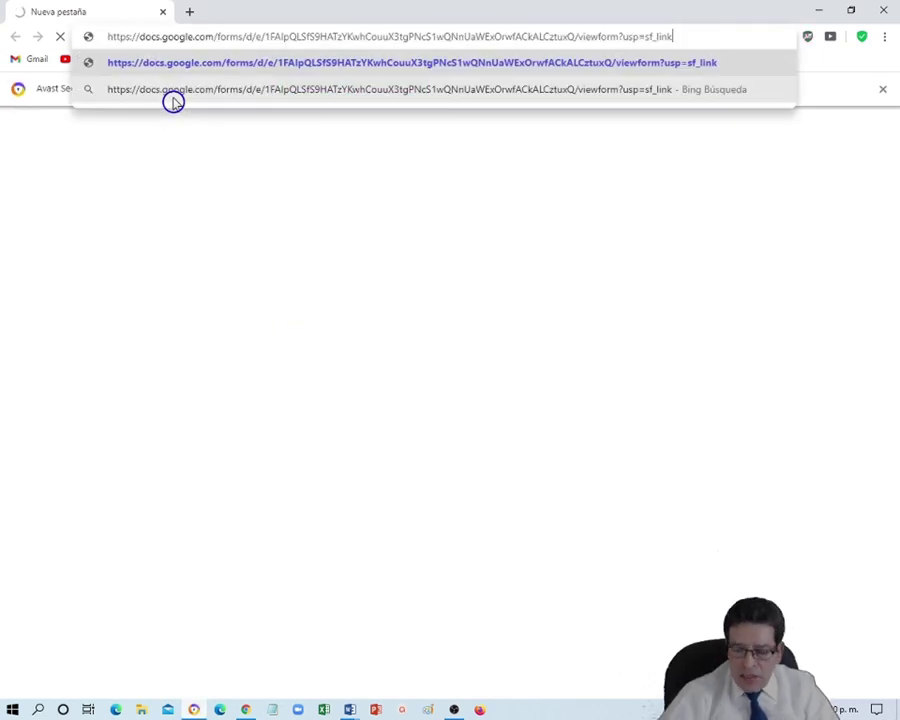
key("Return")
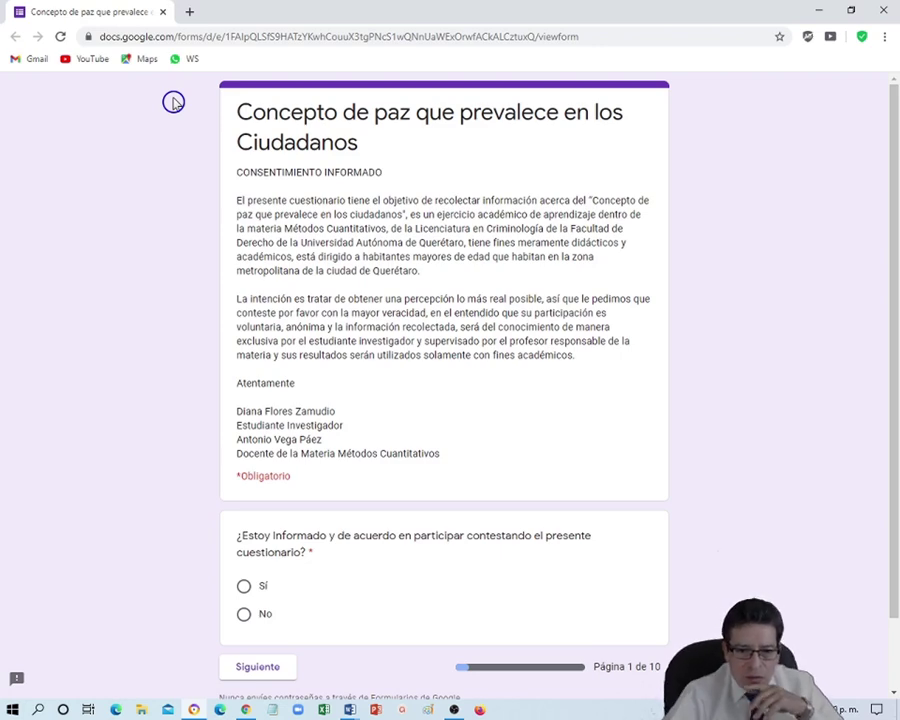
Test the No answer of the informed-consent question by advancing to the page it leads to, and return to the first page
left_click(243, 615)
left_click(260, 672)
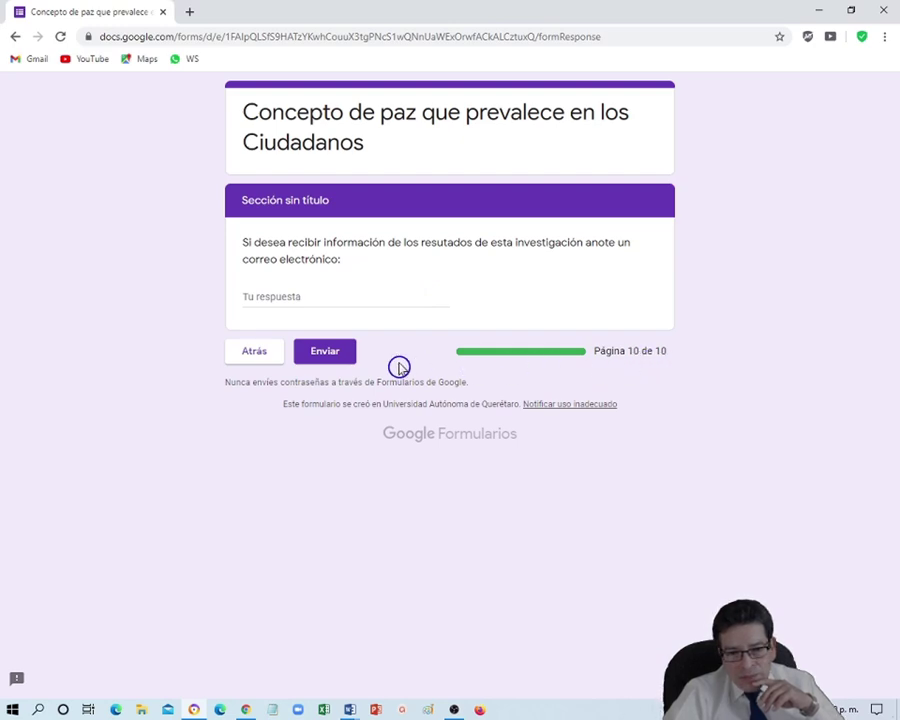
left_click(257, 354)
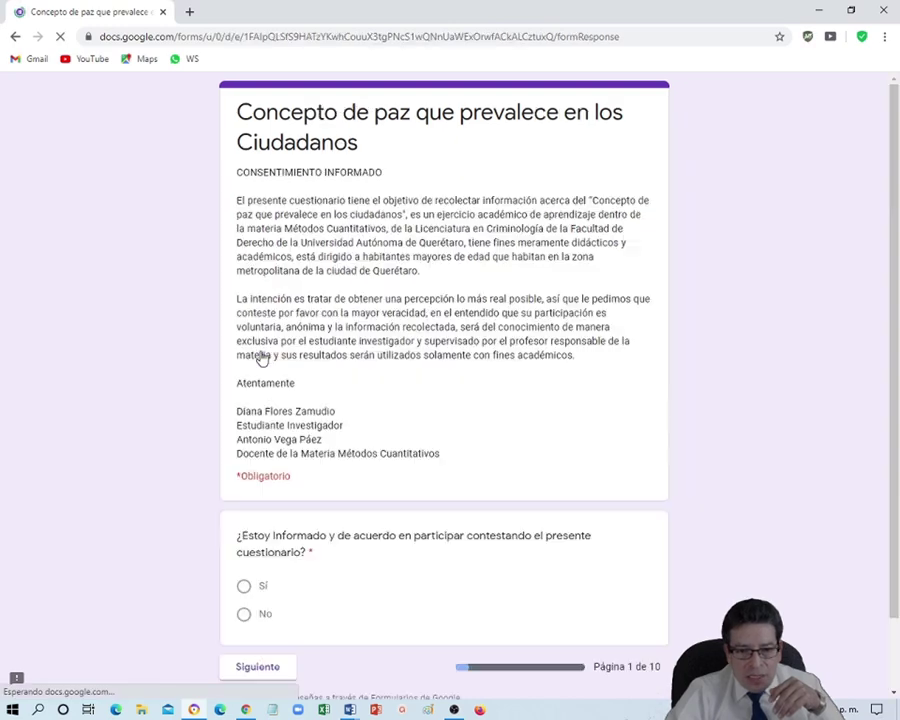
Answer Sí to the informed-consent question and advance to the "Identificación del encuestado" page to look over its questions
left_click(244, 588)
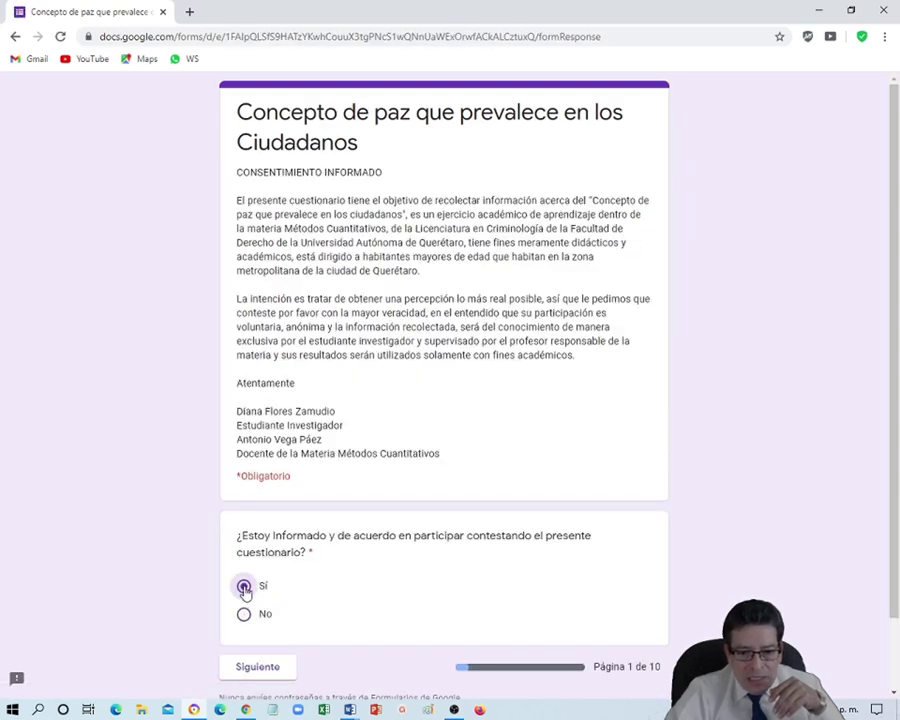
left_click(260, 670)
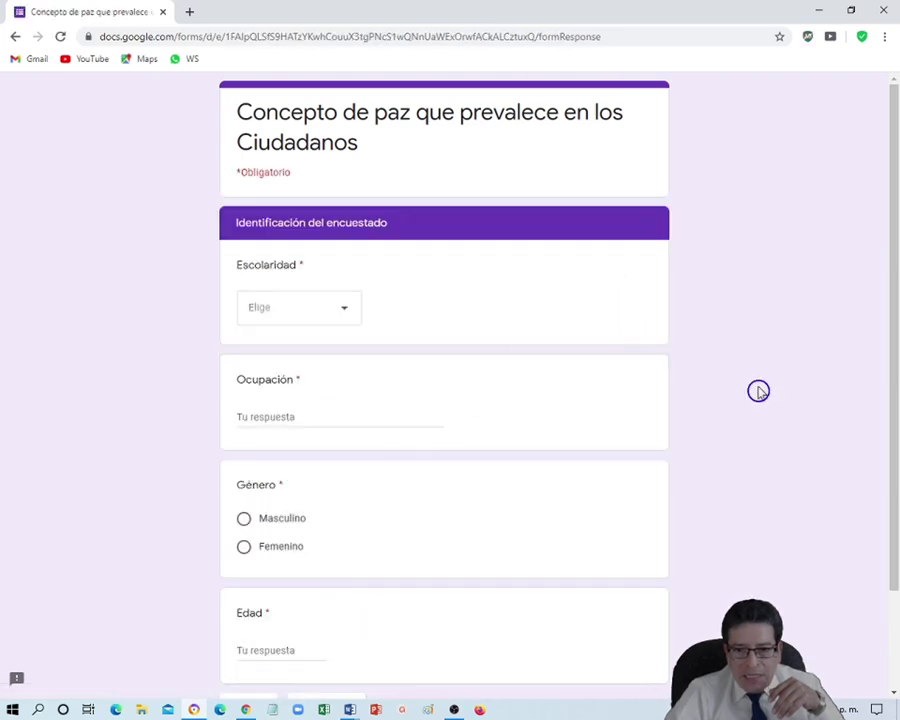
scroll(758, 382, "down", 2)
scroll(760, 385, "up", 1)
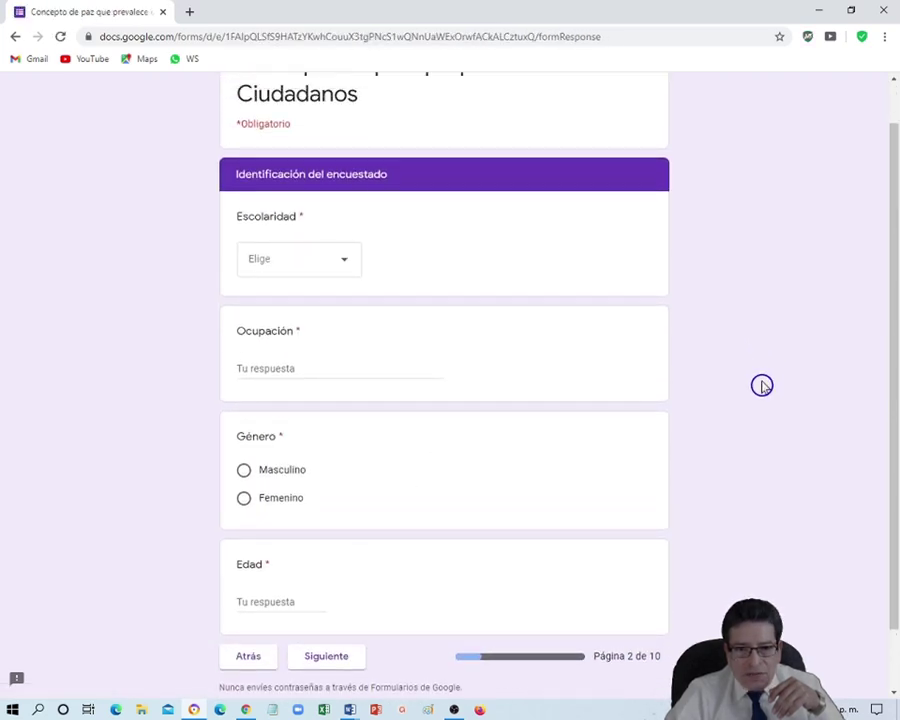
scroll(762, 386, "up", 1)
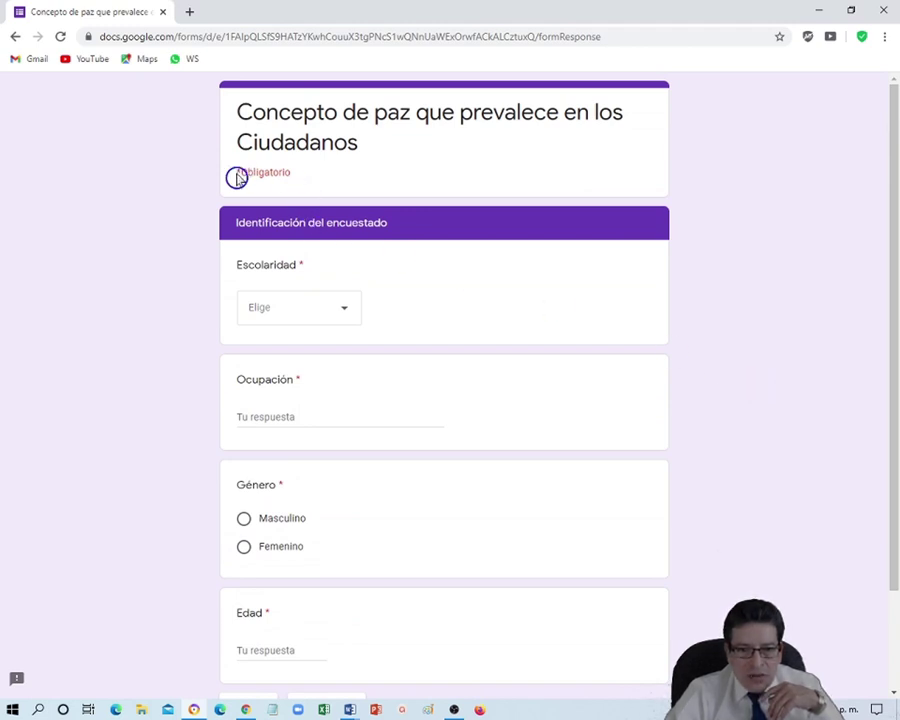
Answer Escolaridad with Maestría and enter Docente as the Ocupación in the respondent identification section
left_click(352, 314)
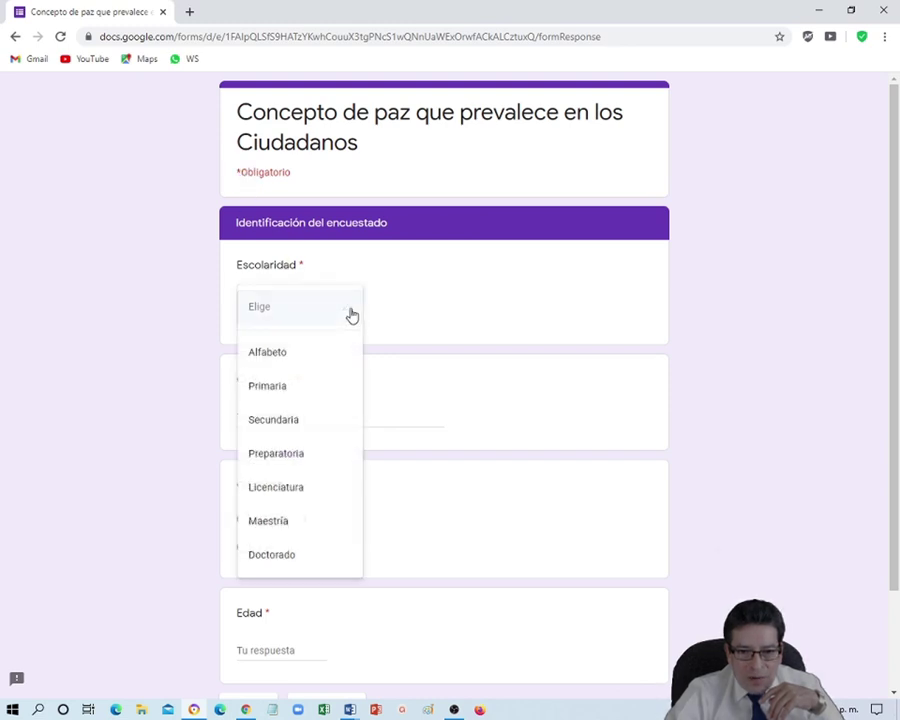
left_click(297, 529)
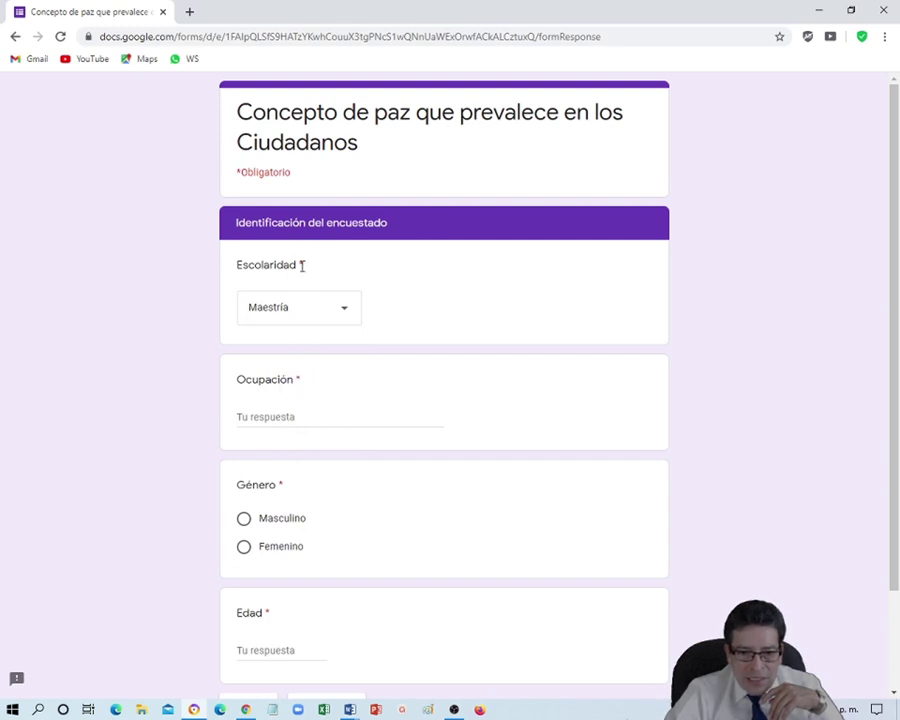
left_click(301, 355)
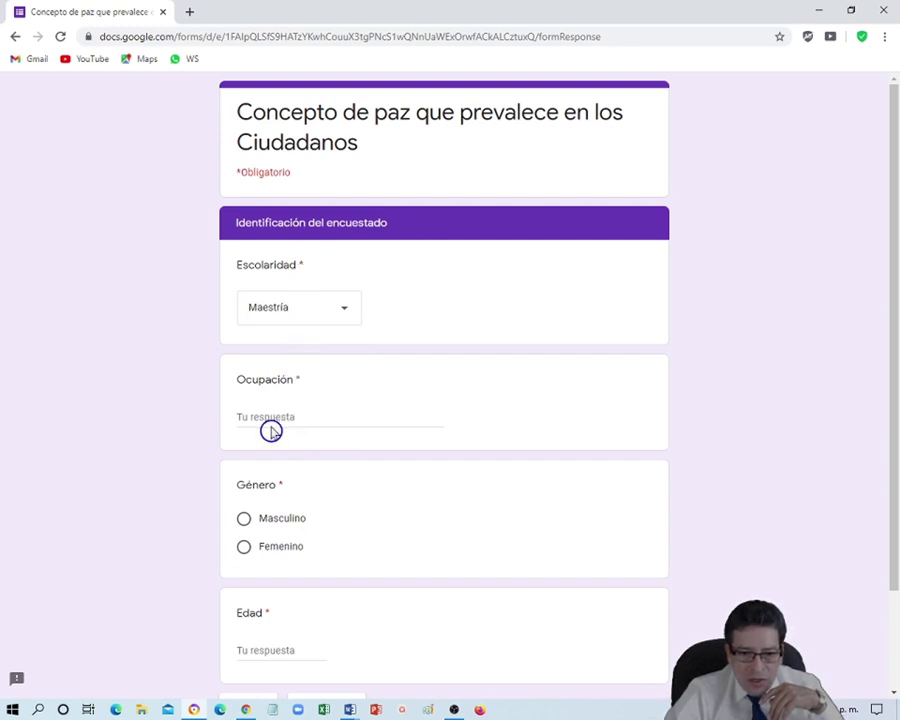
left_click(270, 519)
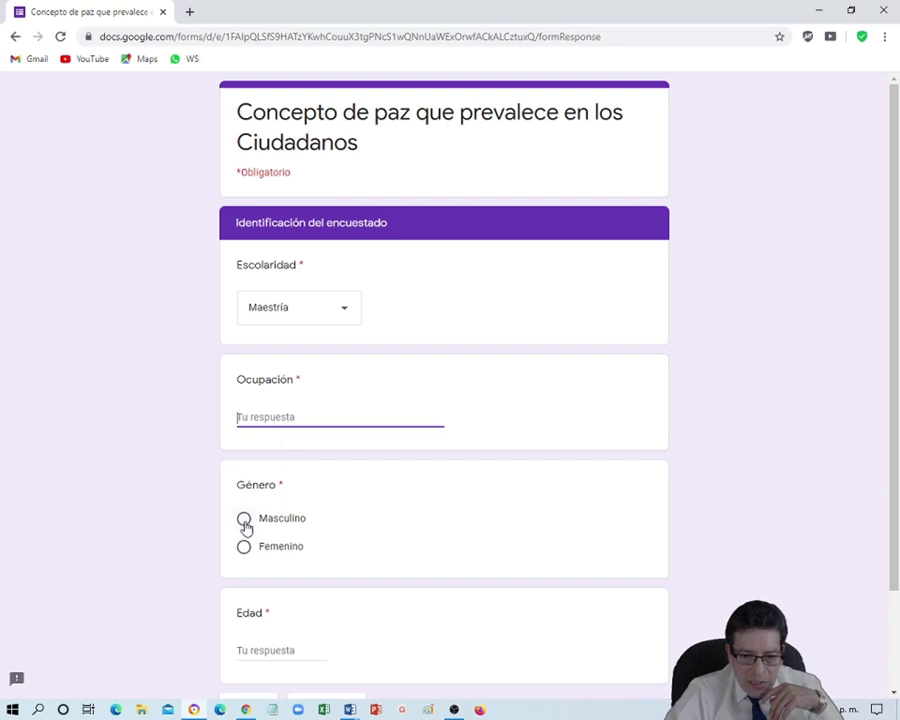
left_click(244, 524)
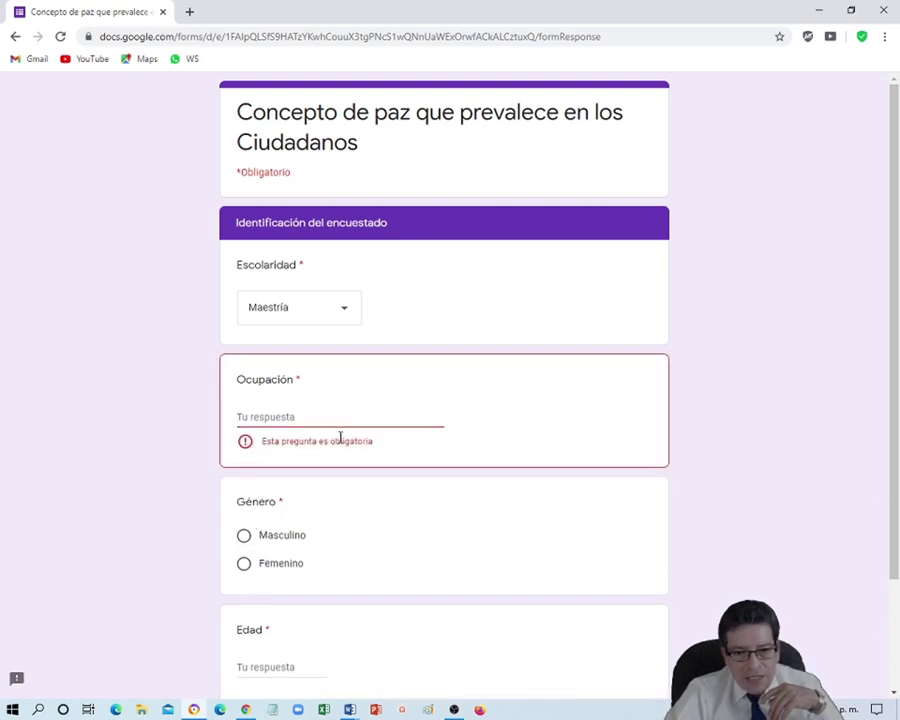
left_click(288, 419)
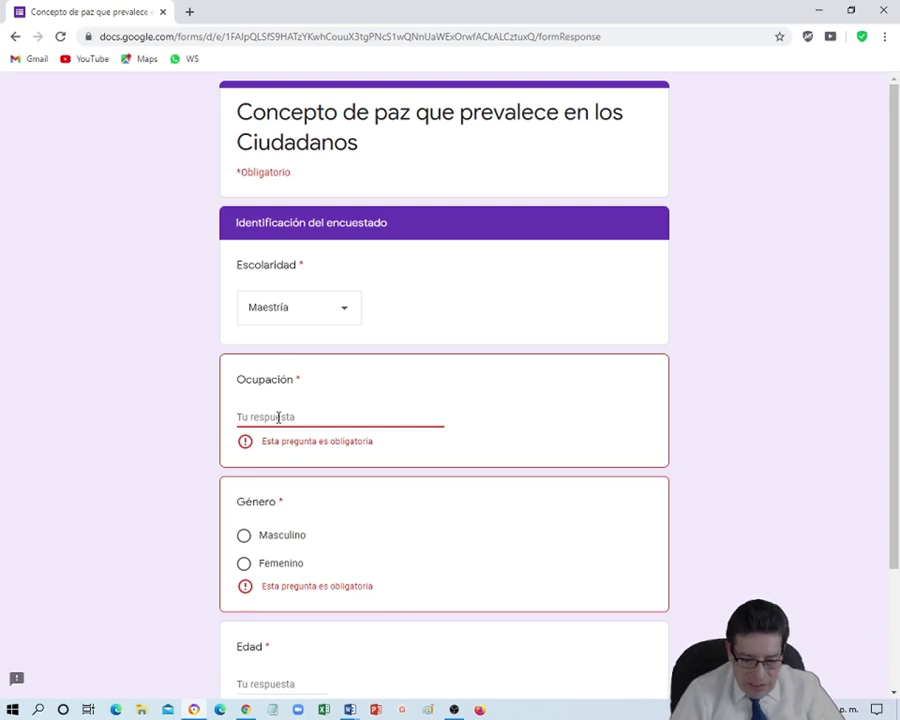
type("Docente")
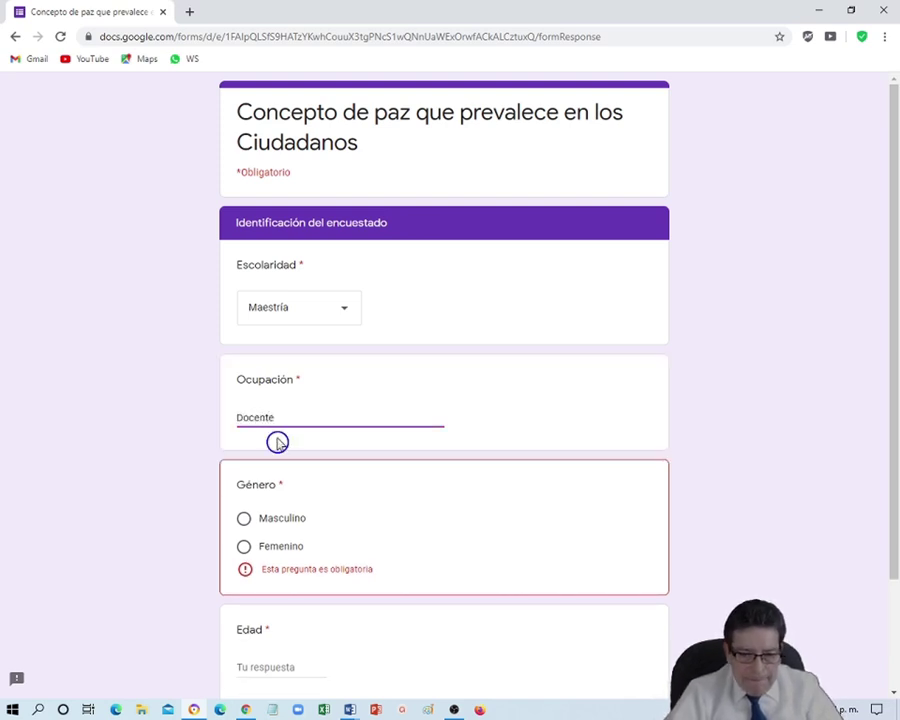
Answer Género with Masculino and enter 57 as the Edad, trying to advance without an age first
left_click(244, 519)
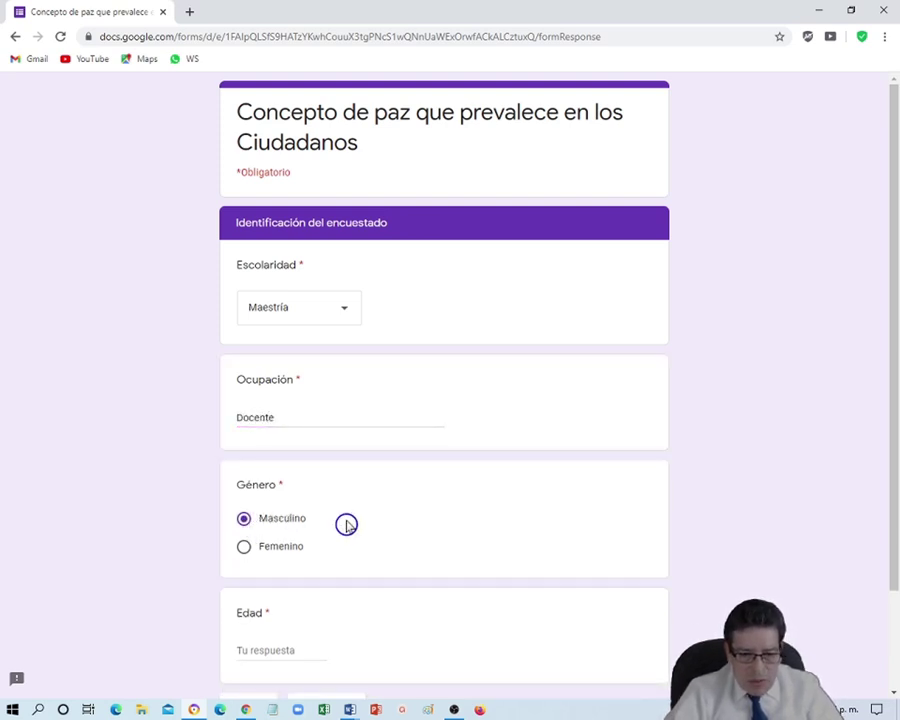
scroll(313, 578, "down", 2)
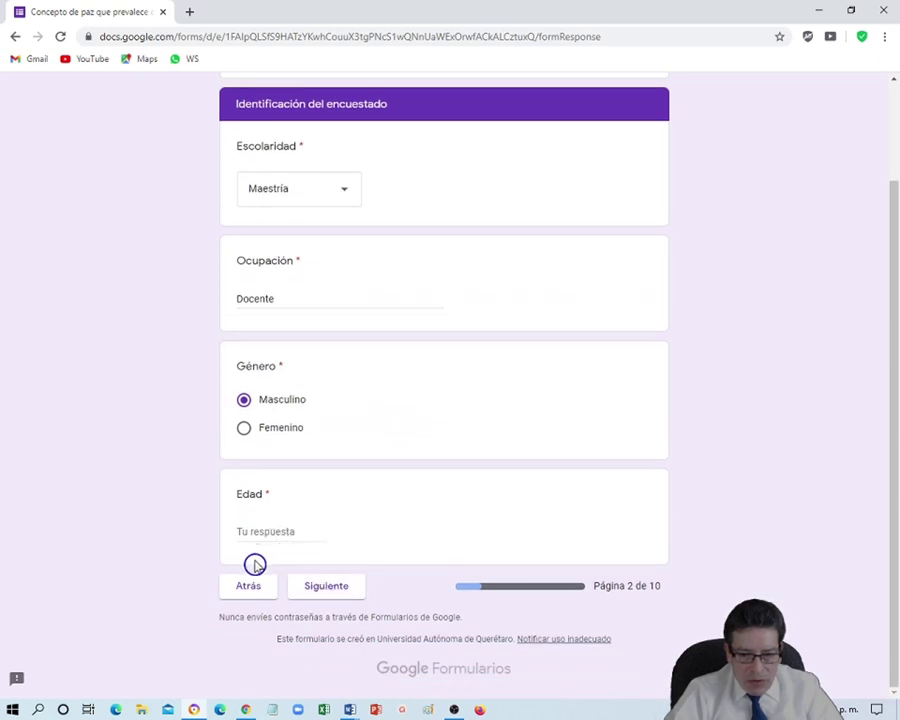
left_click(307, 587)
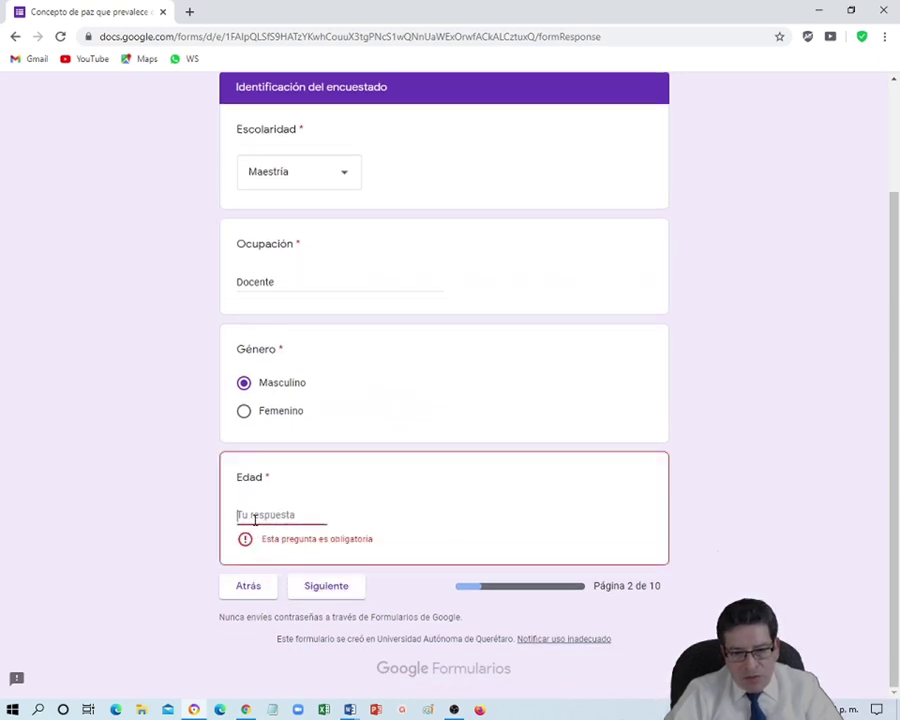
left_click(287, 523)
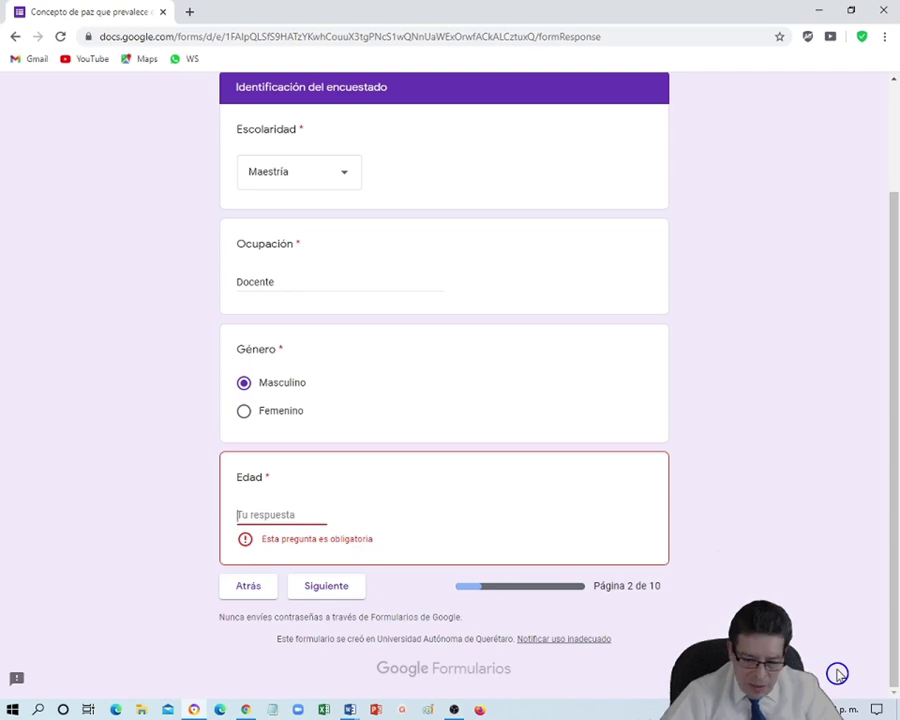
type("57")
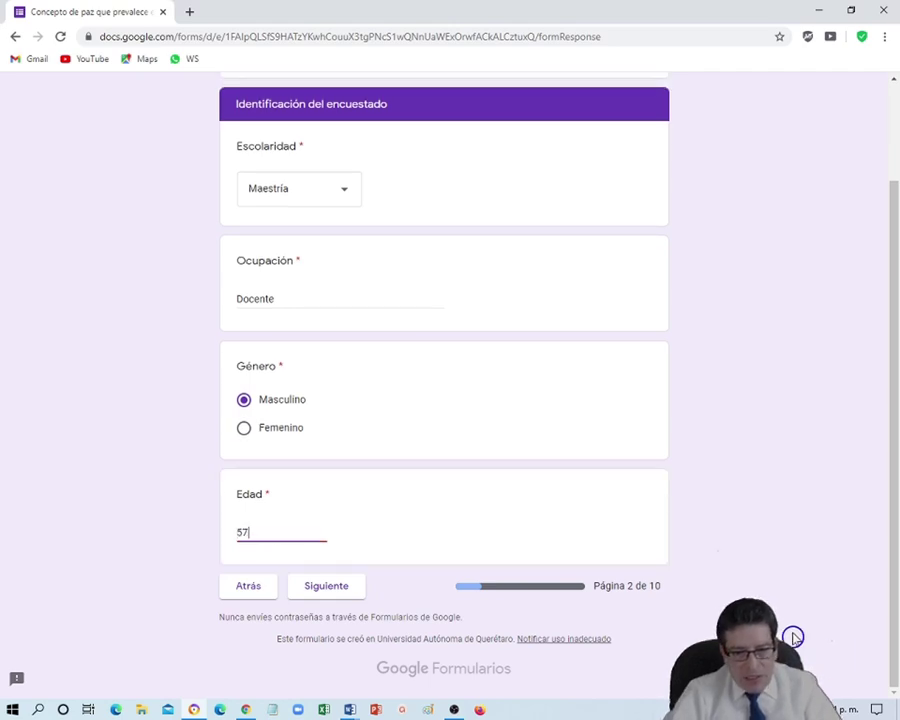
Advance to question 1 about living in peace, answer No, and continue to the page that answer leads to
left_click(331, 588)
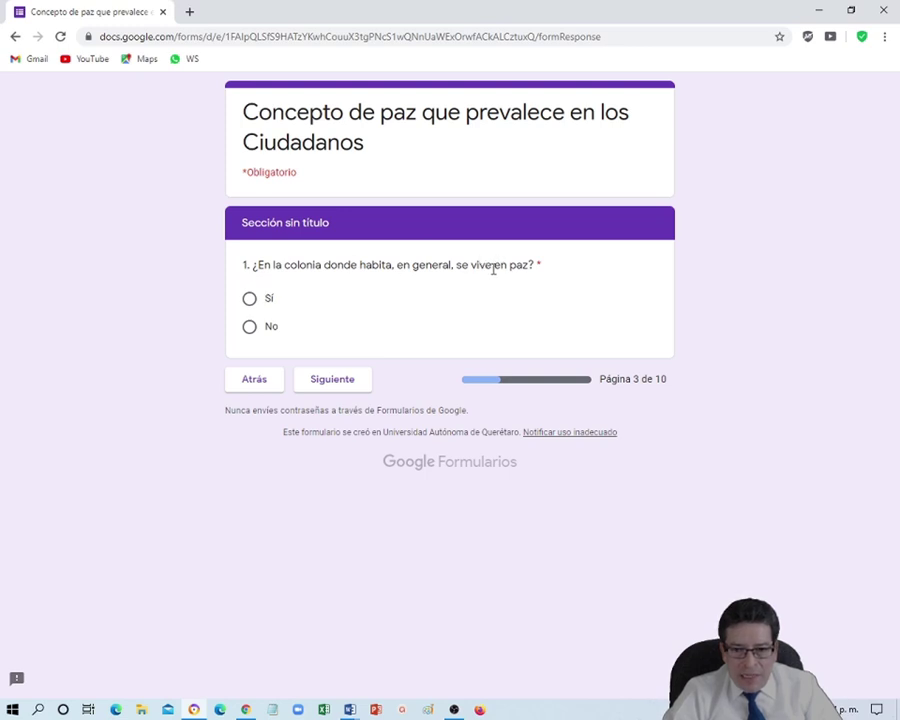
left_click(250, 330)
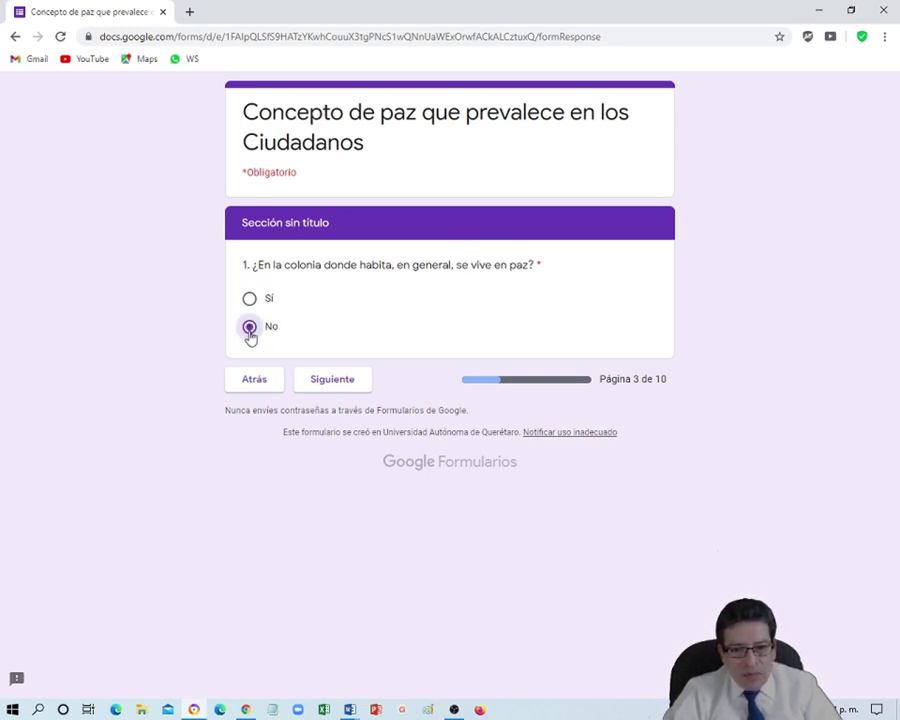
left_click(329, 385)
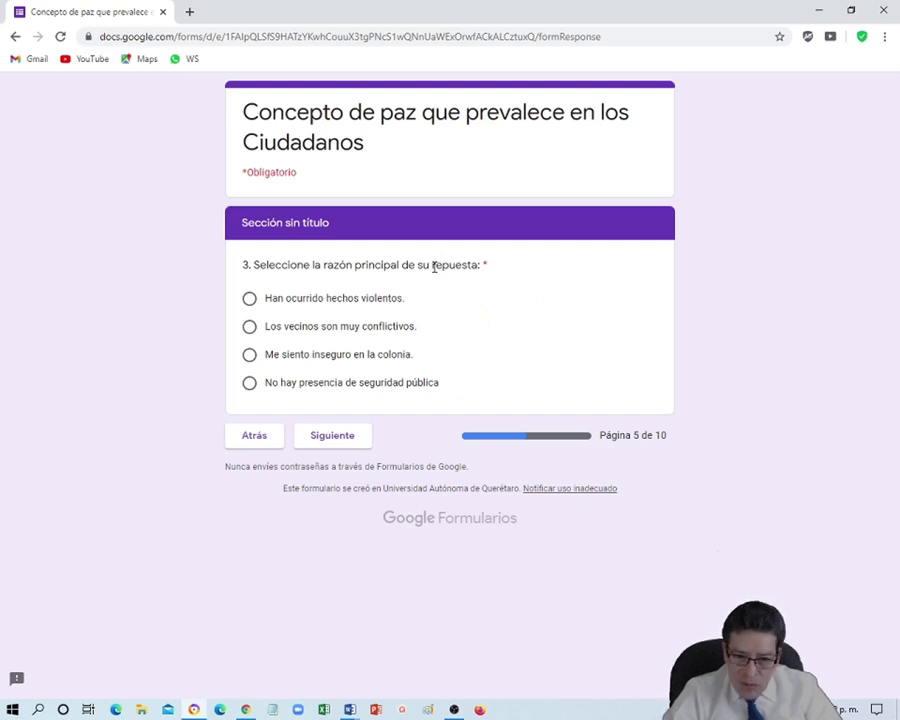
Switch to the form editor in Chrome, dismiss the sending dialog, and correct question 3's wording to "Seleccione la razón principal de su respuesta:"
left_click(245, 711)
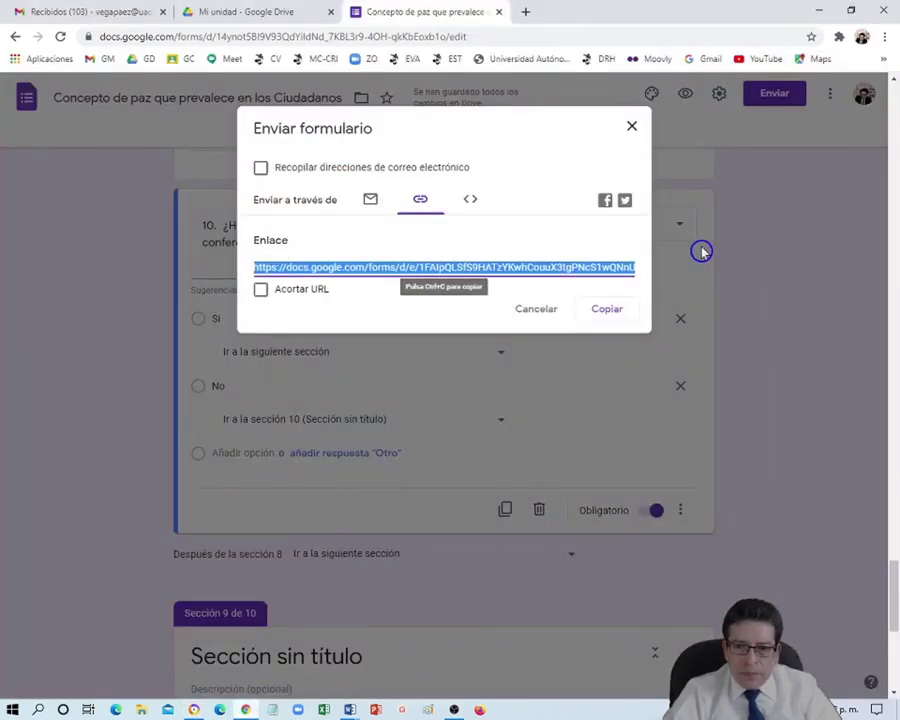
left_click(550, 314)
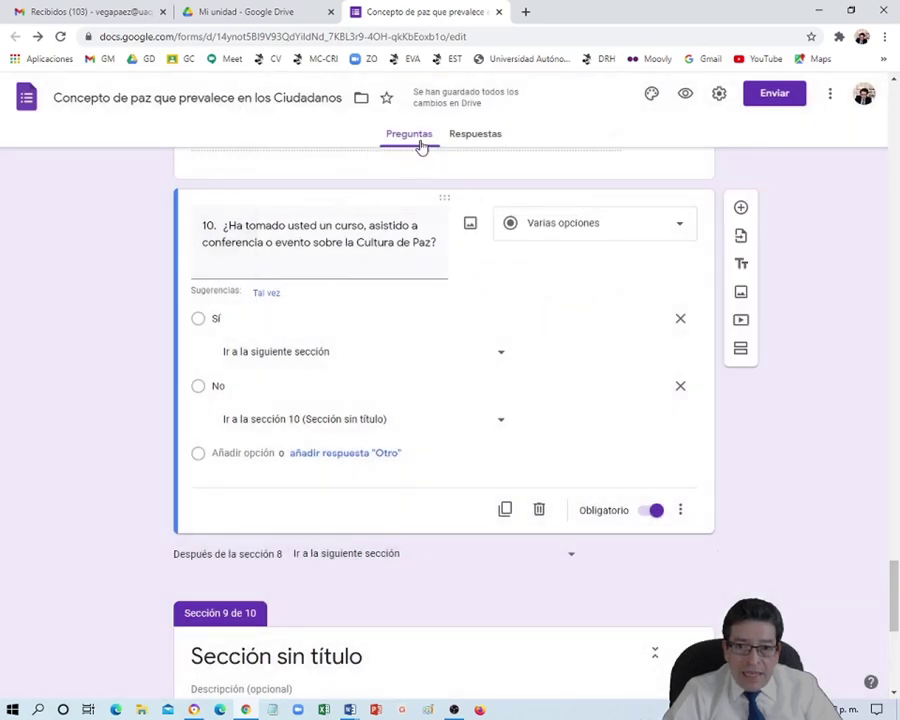
scroll(500, 404, "down", 10)
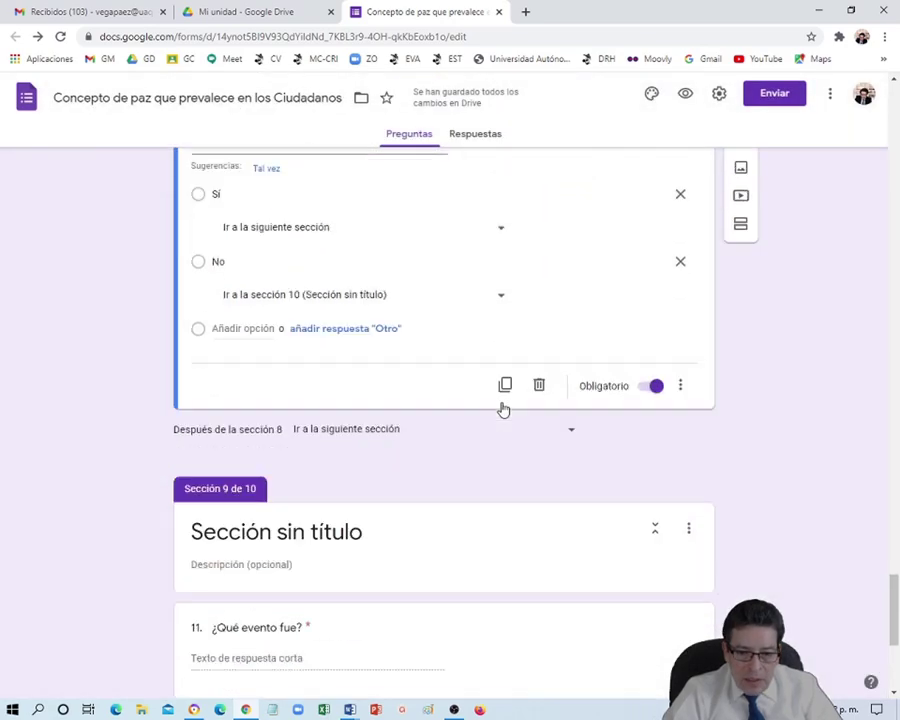
scroll(497, 392, "up", 15)
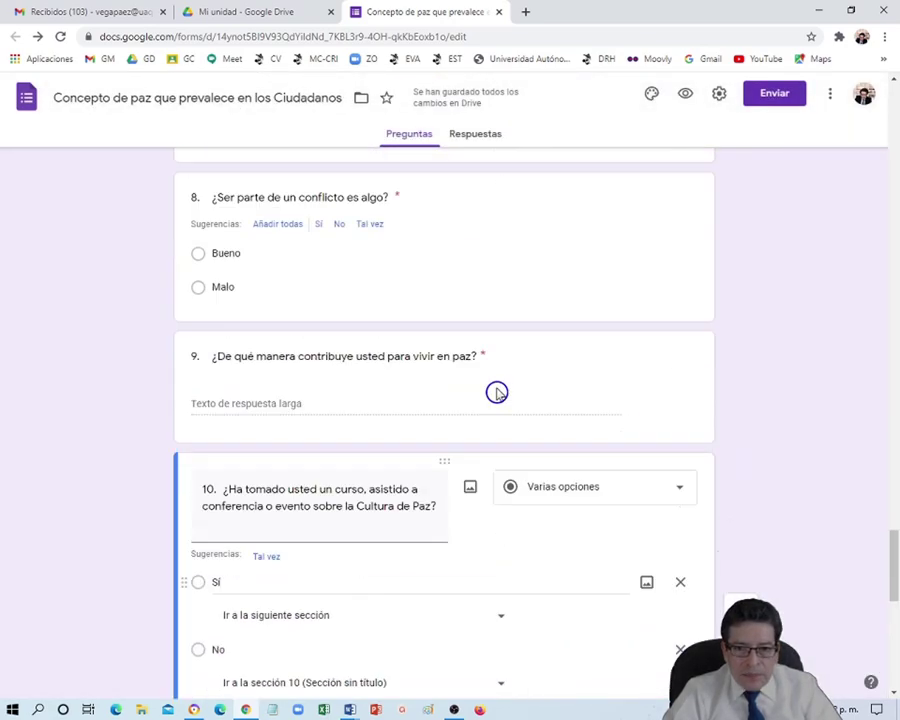
scroll(495, 392, "up", 3)
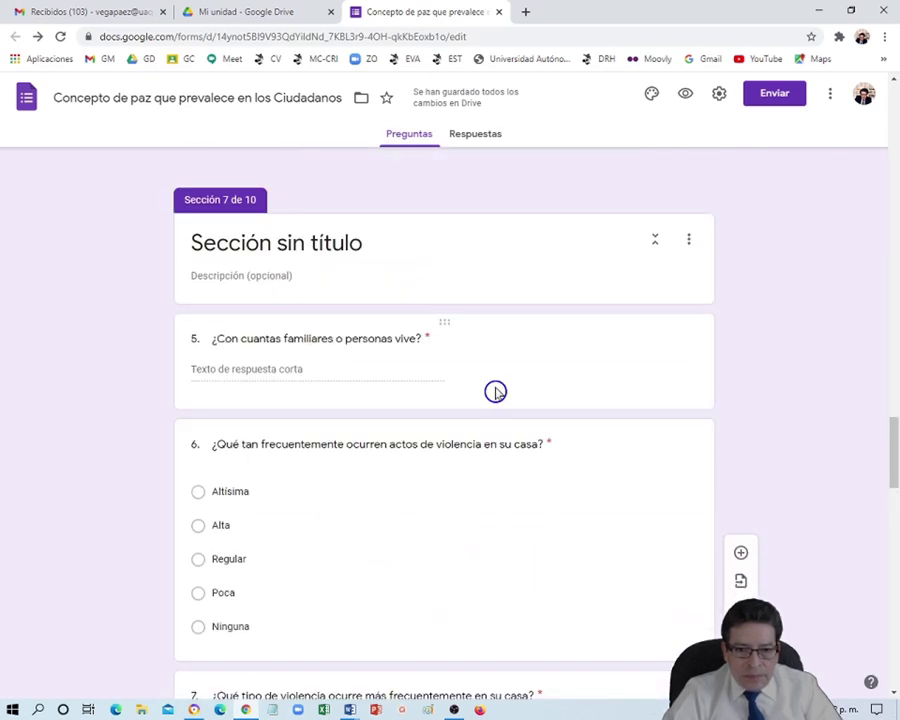
scroll(495, 392, "up", 7)
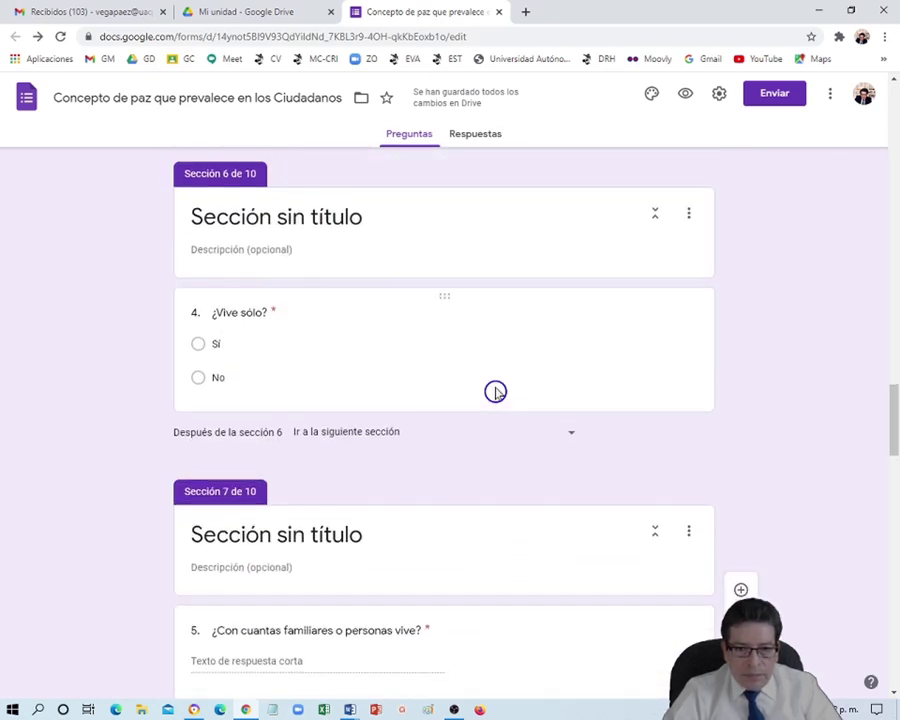
scroll(495, 392, "up", 4)
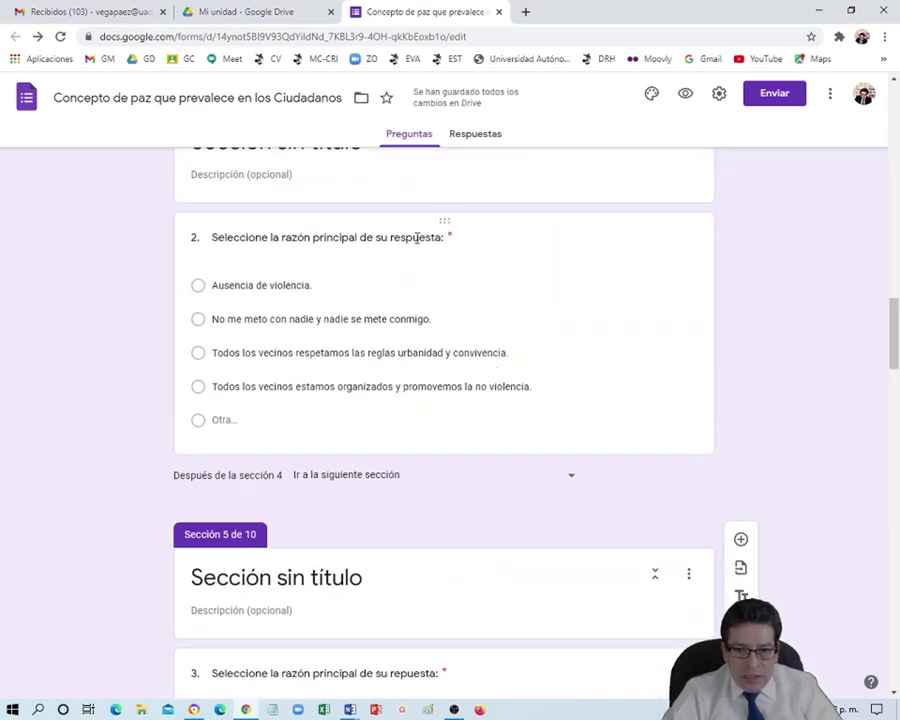
scroll(398, 603, "down", 1)
left_click(398, 603)
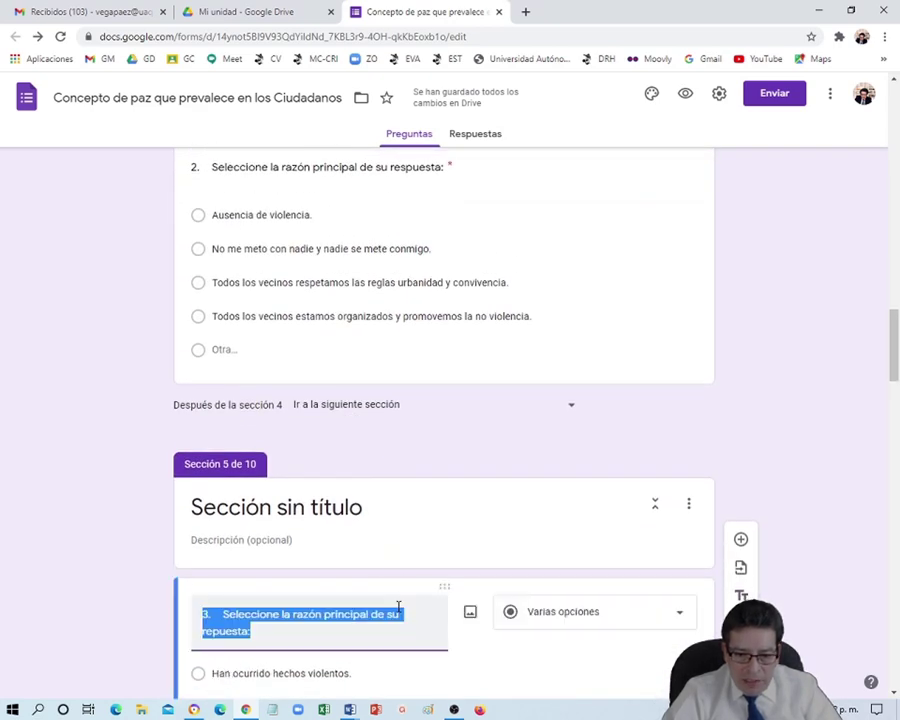
left_click(211, 630)
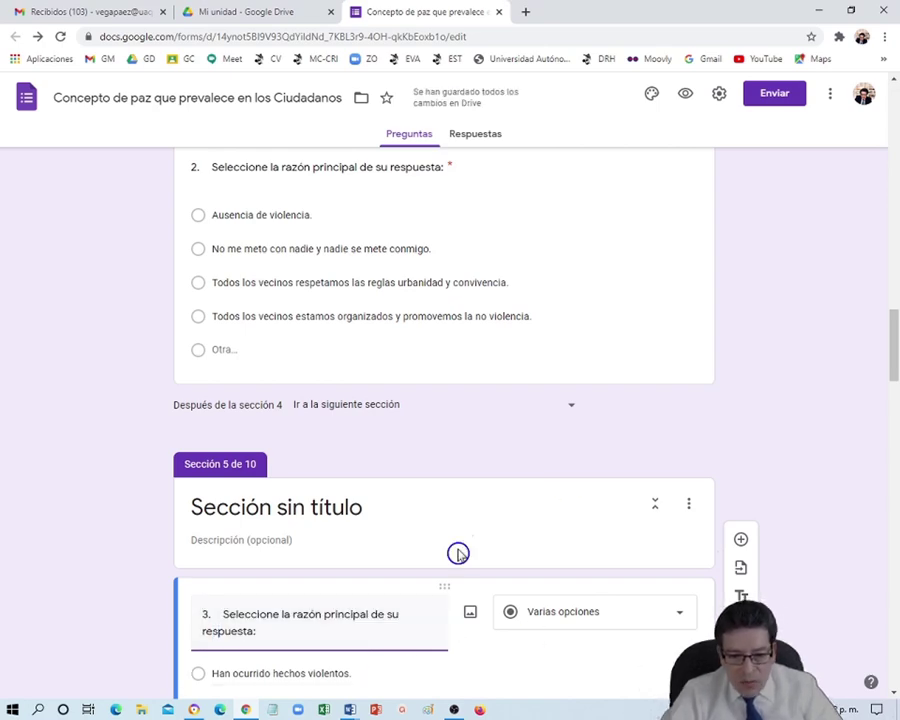
left_click(516, 371)
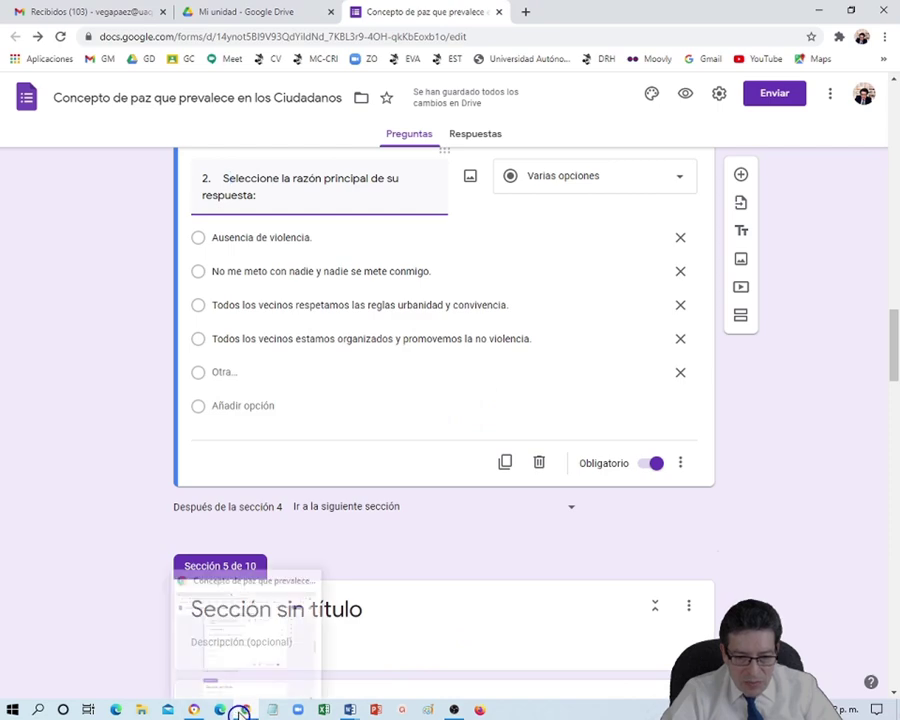
Switch back to the respondent form in Avast Secure Browser and refresh question 3 by returning to question 1 and advancing again
left_click(198, 710)
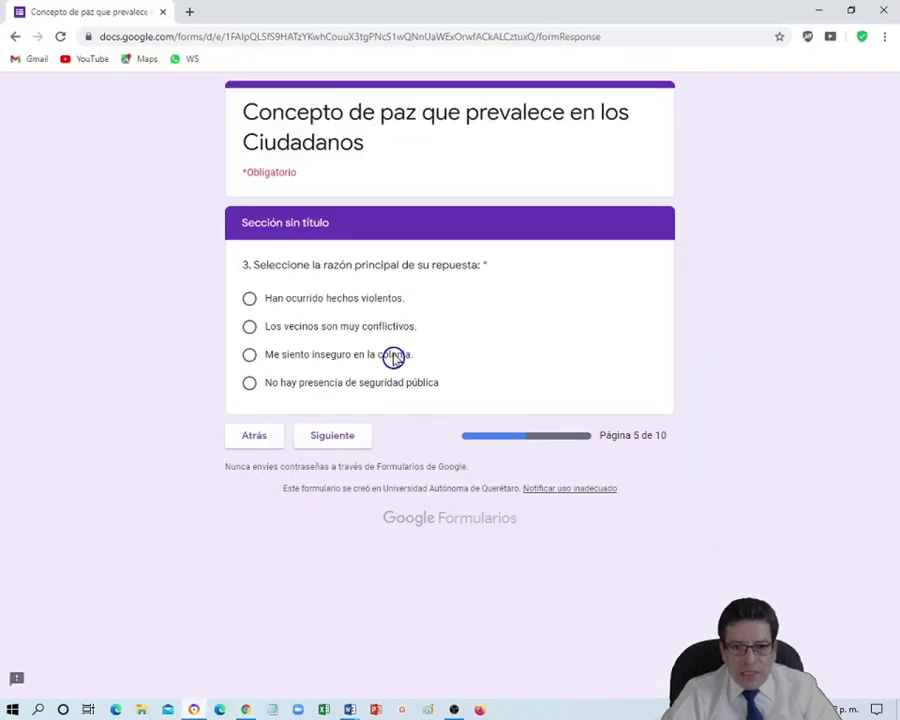
left_click(254, 437)
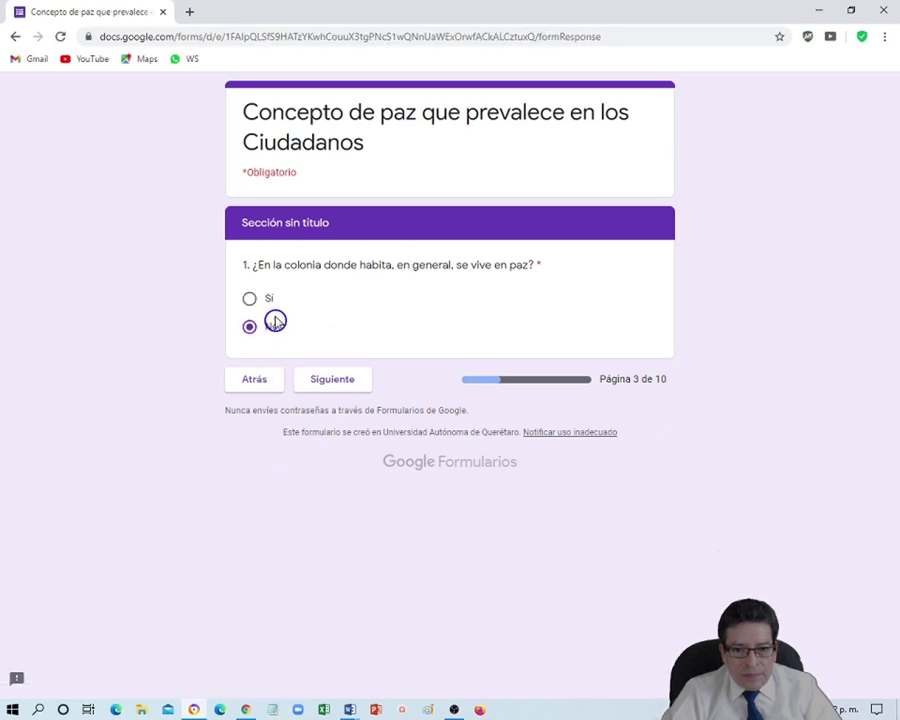
left_click(307, 385)
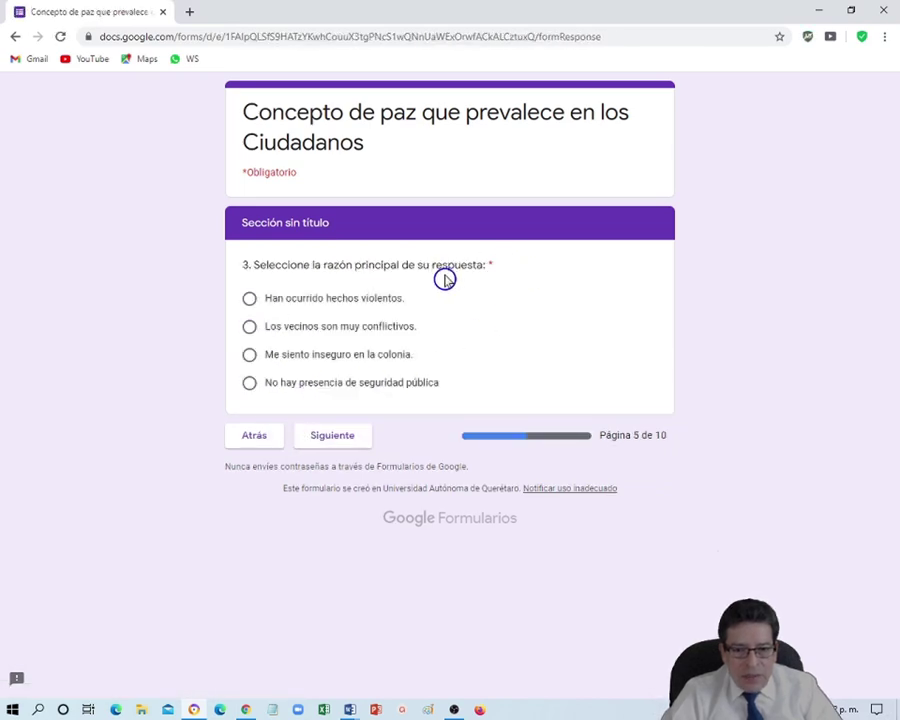
Try to advance with question 3 unanswered, then answer it with "Los vecinos son muy conflictivos." and continue to the following page
left_click(323, 440)
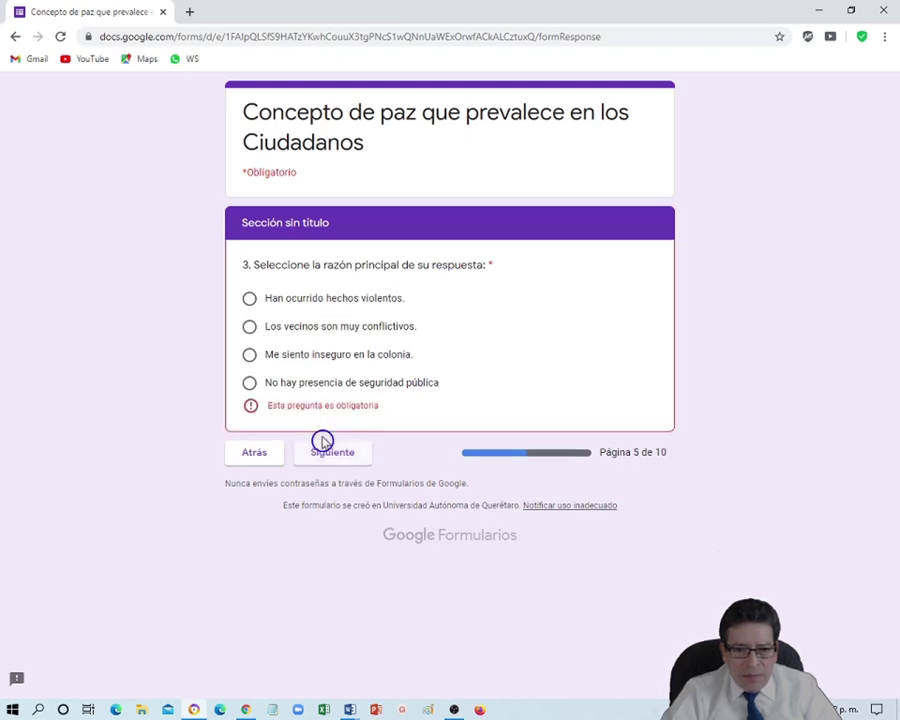
left_click(306, 397)
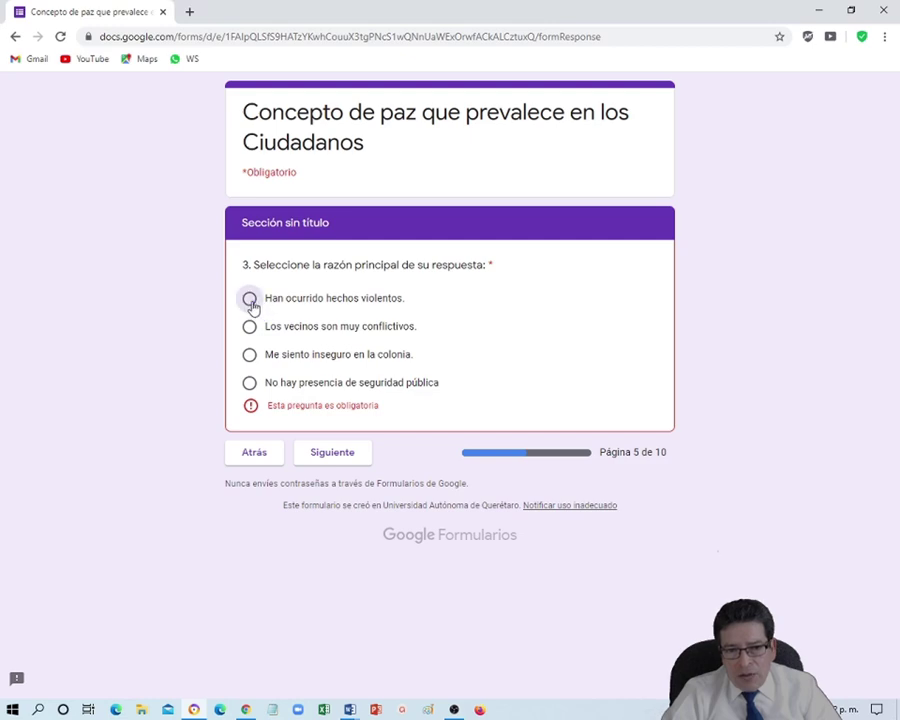
left_click(249, 327)
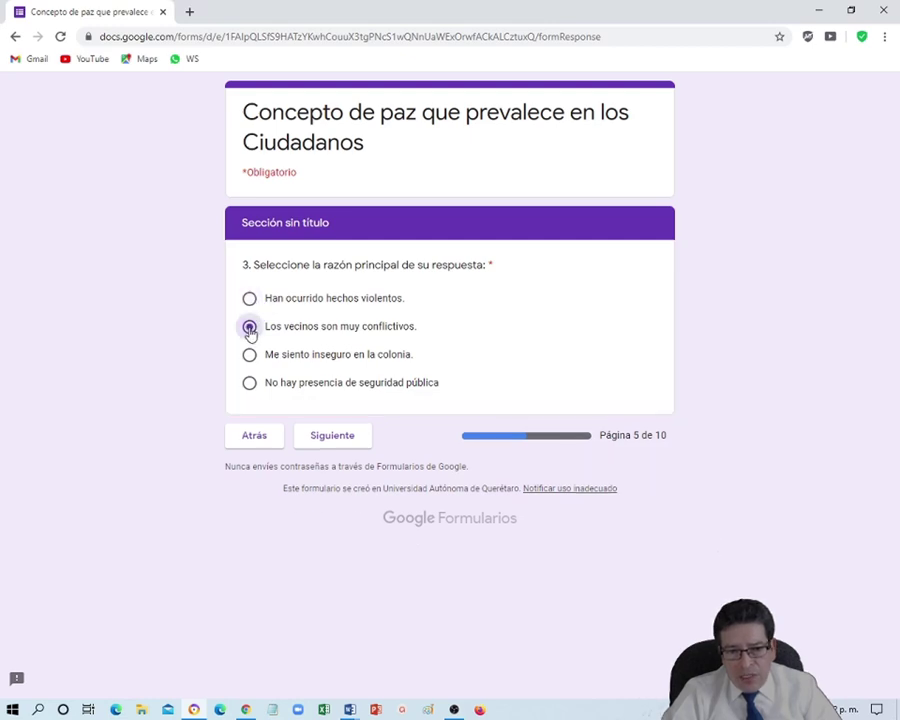
left_click(341, 444)
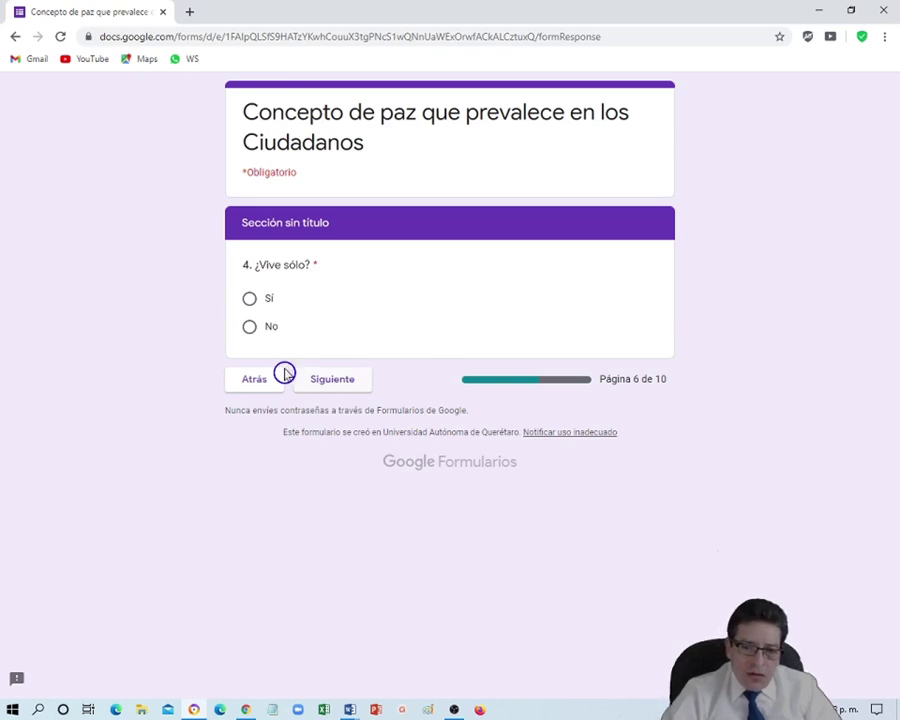
Go back through the form from question 4 "¿Vive sólo?" to question 1 about living in peace
left_click(251, 382)
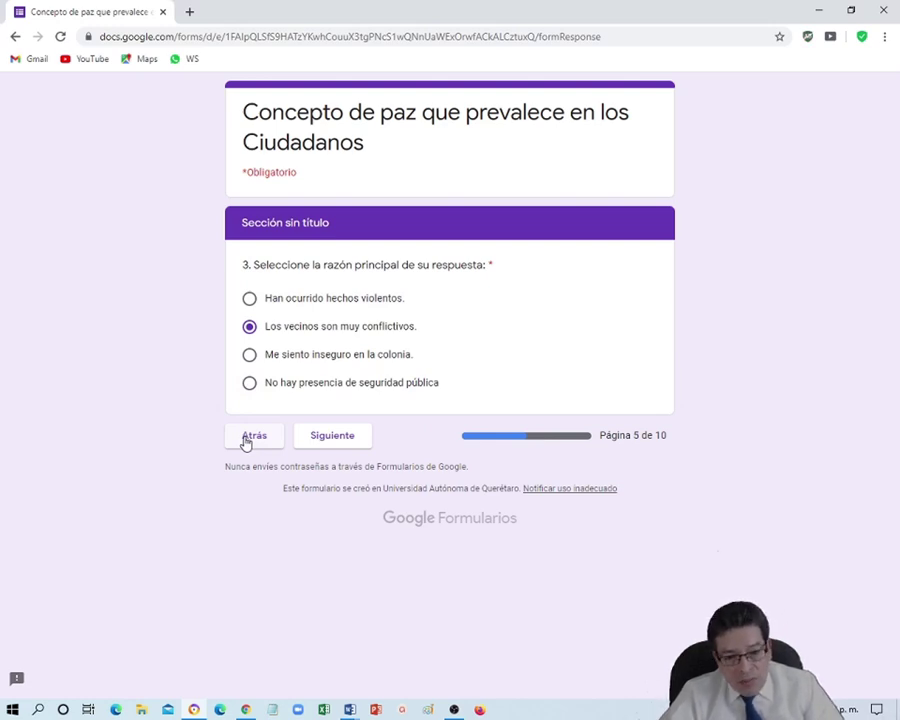
left_click(243, 440)
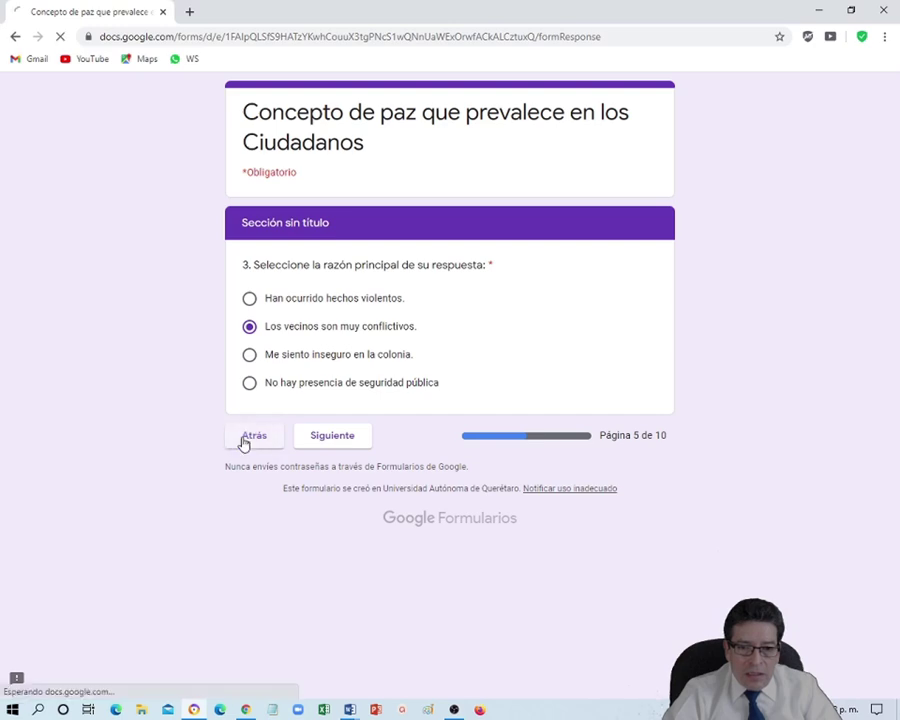
left_click(242, 441)
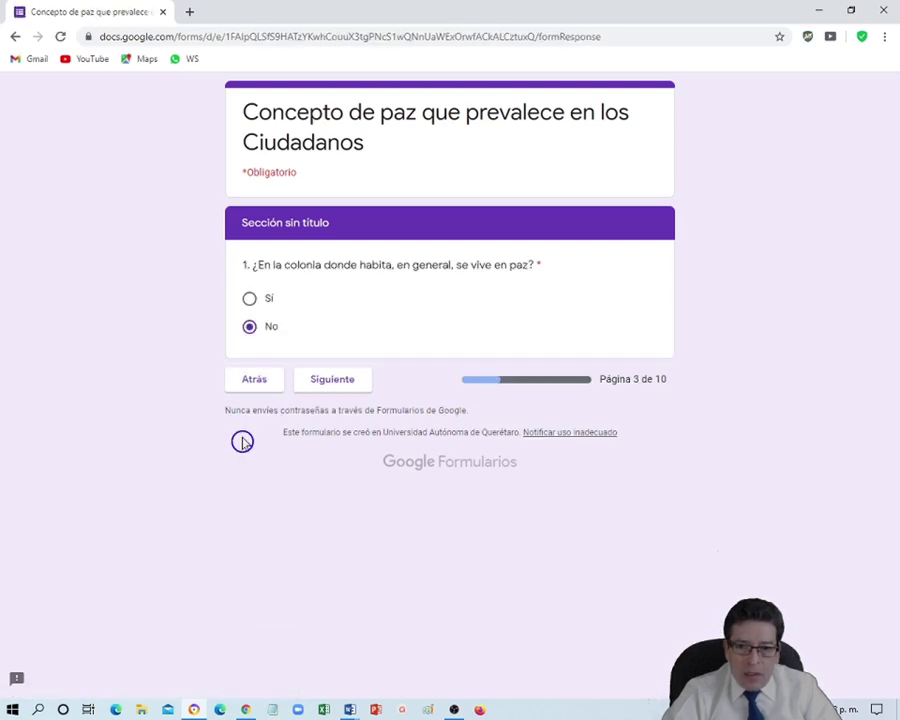
Answer question 1 with "Sí", continue, answer question 2 with "Ausencia de violencia.", and continue to the following page
left_click(250, 300)
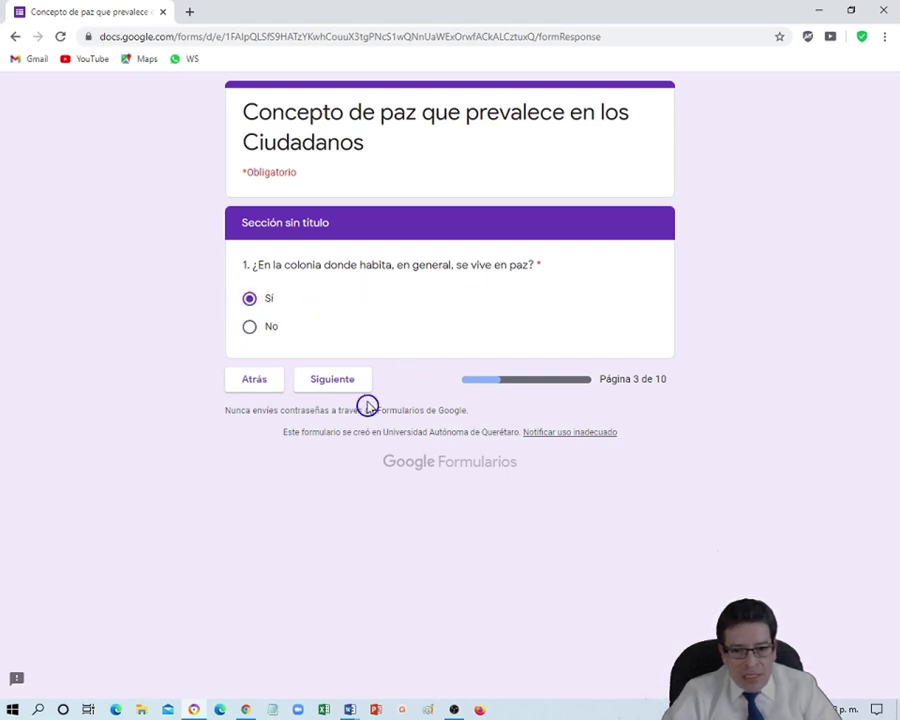
left_click(333, 383)
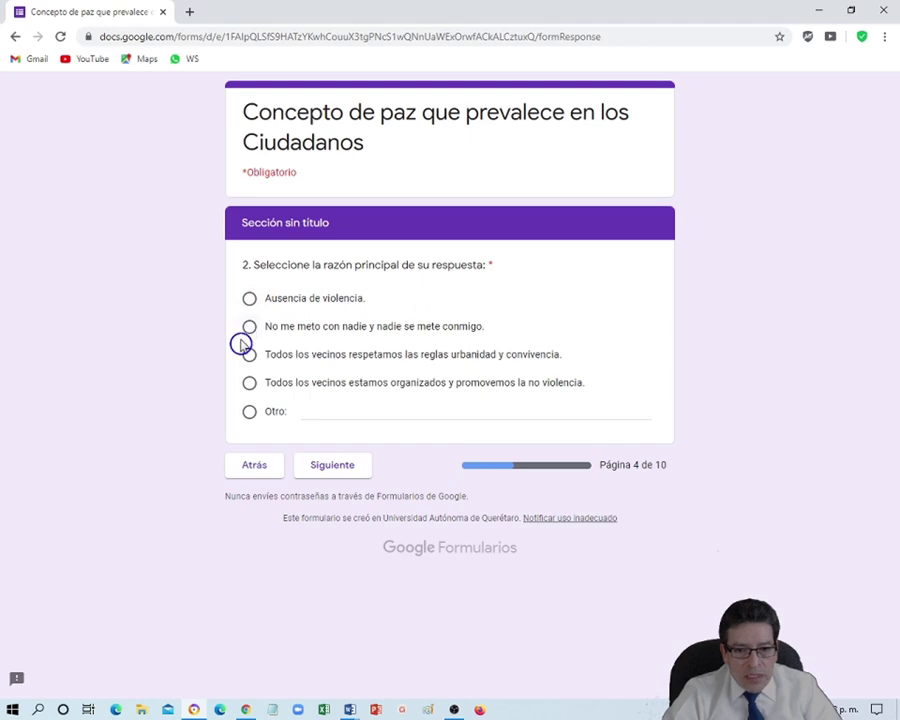
left_click(250, 300)
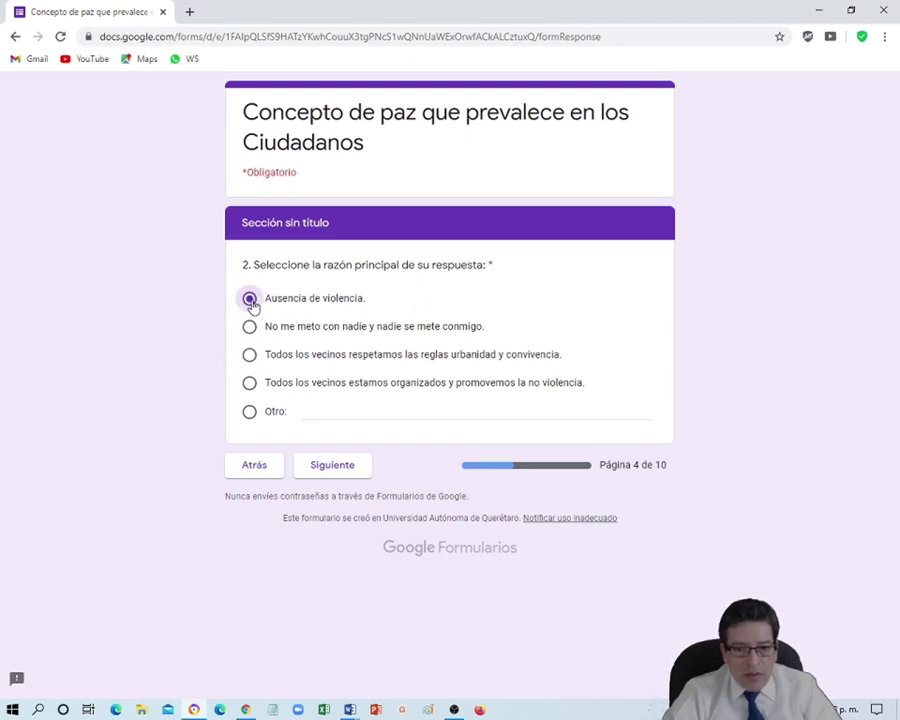
left_click(340, 474)
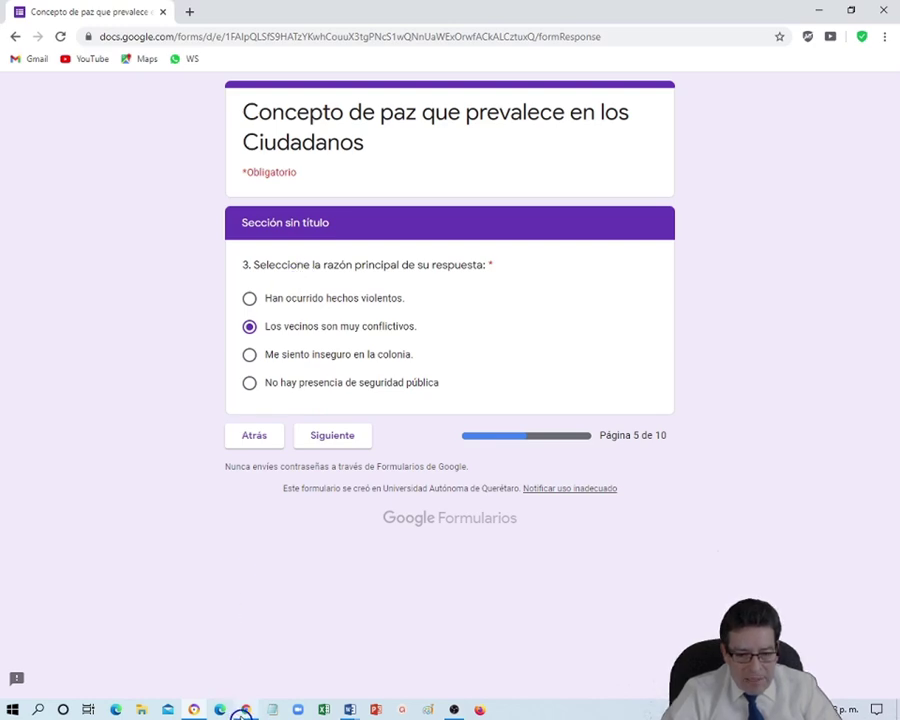
Switch to the form editor in Chrome and set the navigation after section 4 to go to section 6
mouse_move(246, 711)
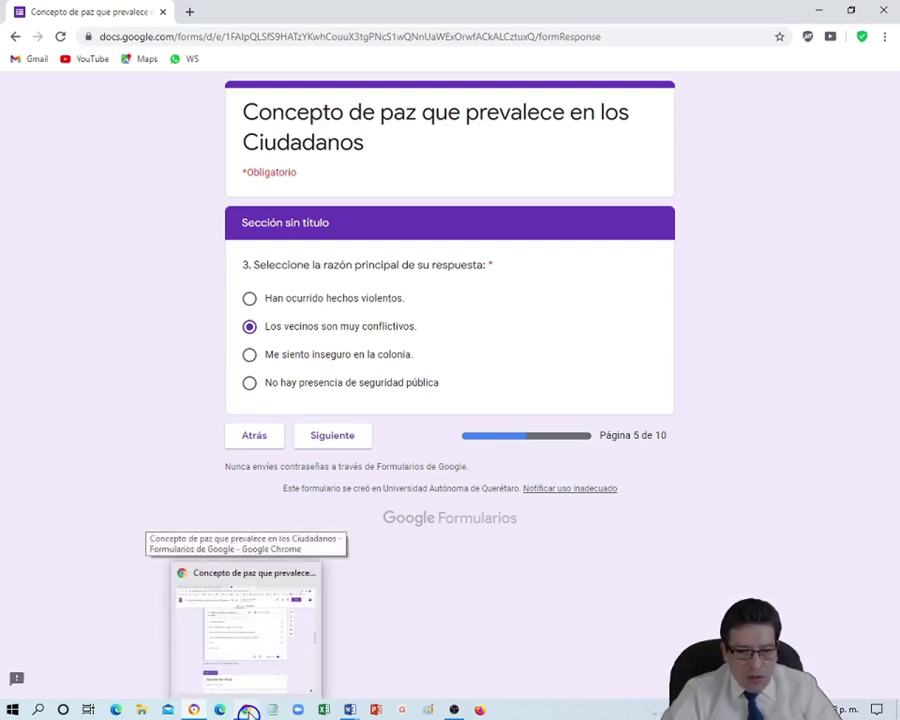
left_click(246, 711)
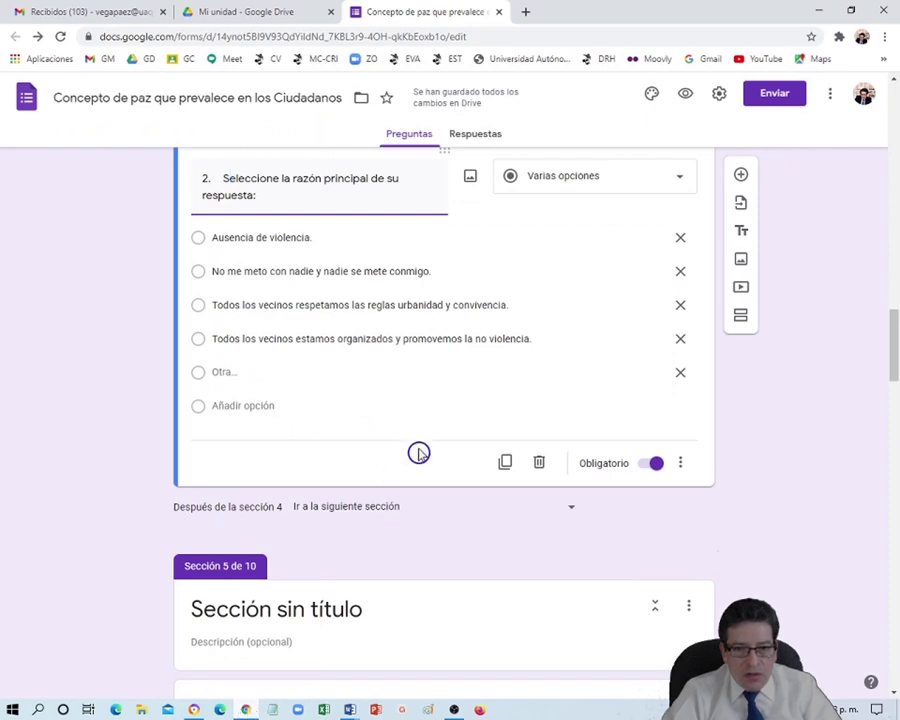
scroll(440, 445, "up", 6)
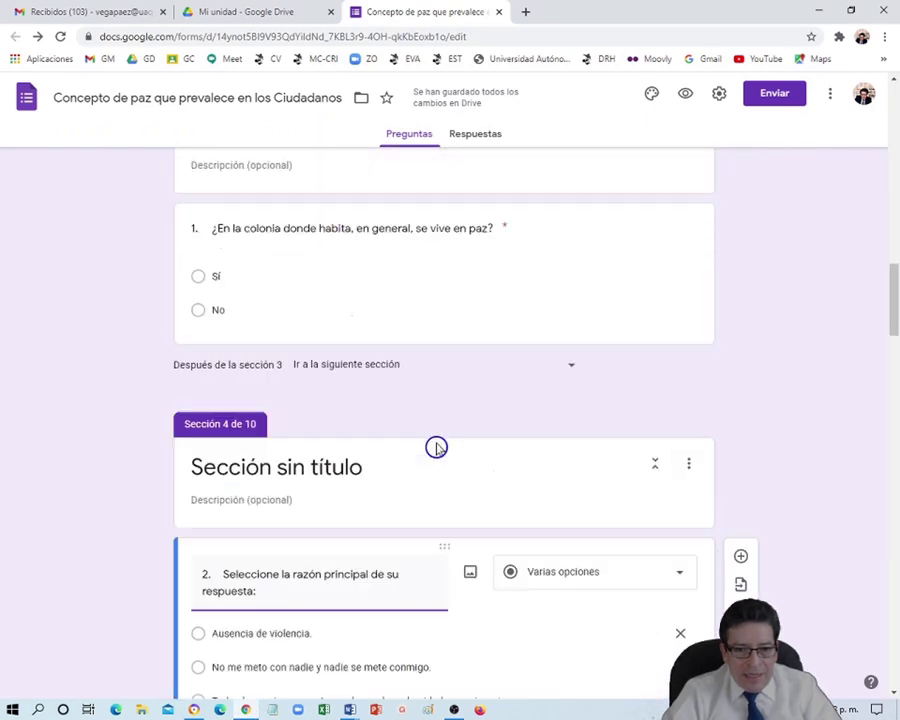
scroll(433, 478, "down", 3)
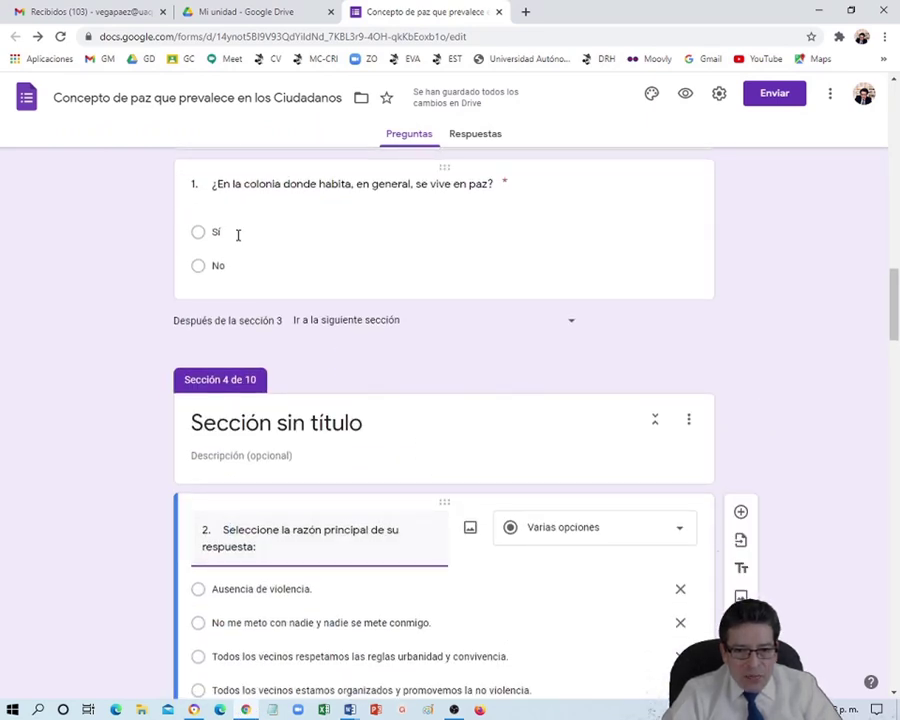
left_click(350, 623)
scroll(355, 625, "down", 2)
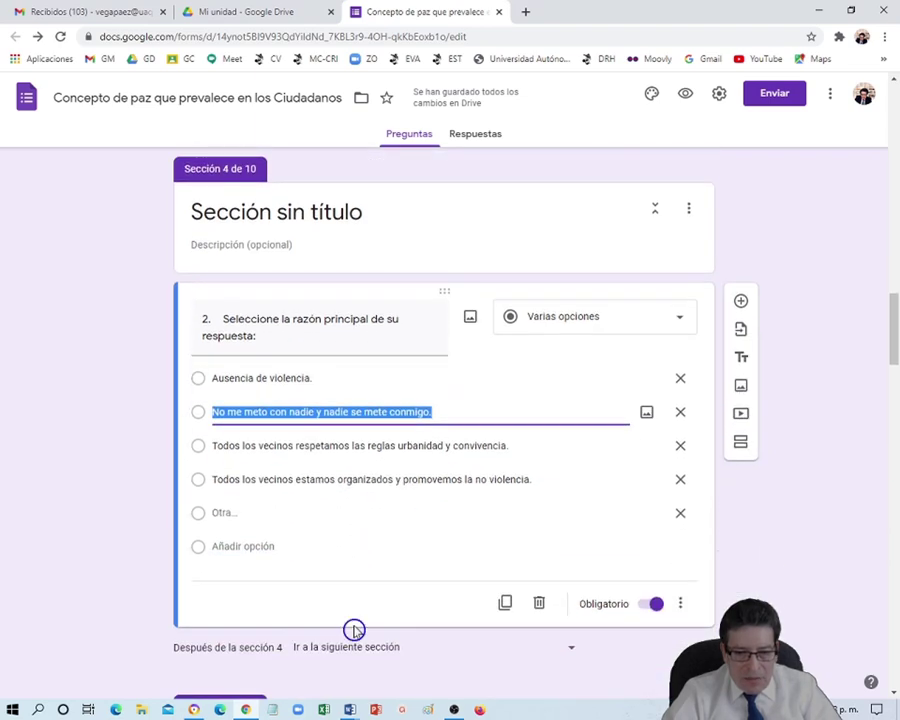
scroll(354, 625, "down", 1)
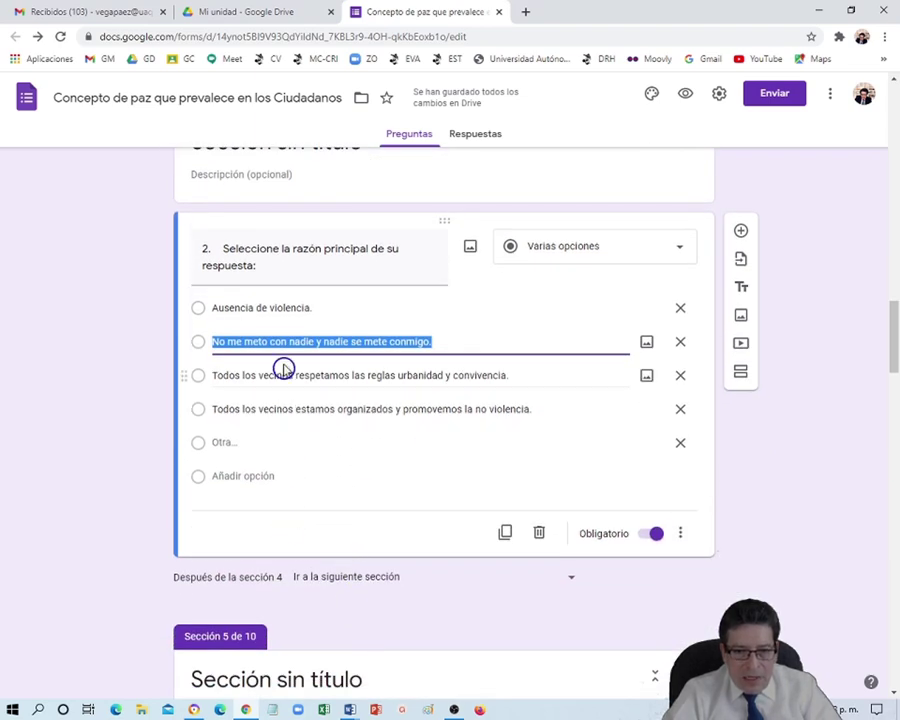
scroll(366, 476, "down", 2)
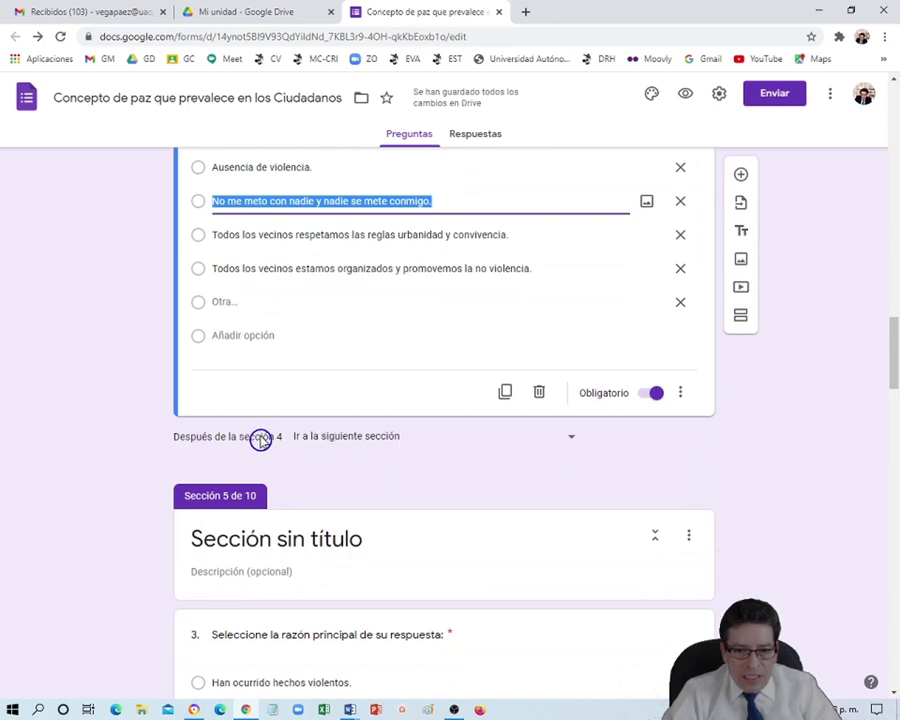
scroll(306, 354, "up", 3)
scroll(310, 624, "down", 5)
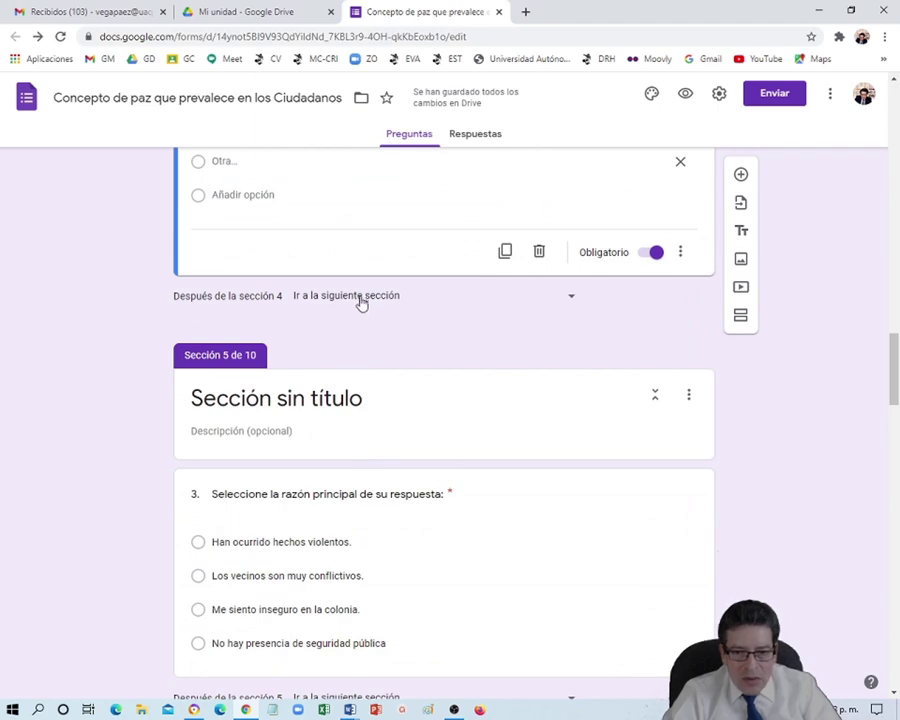
scroll(362, 358, "down", 3)
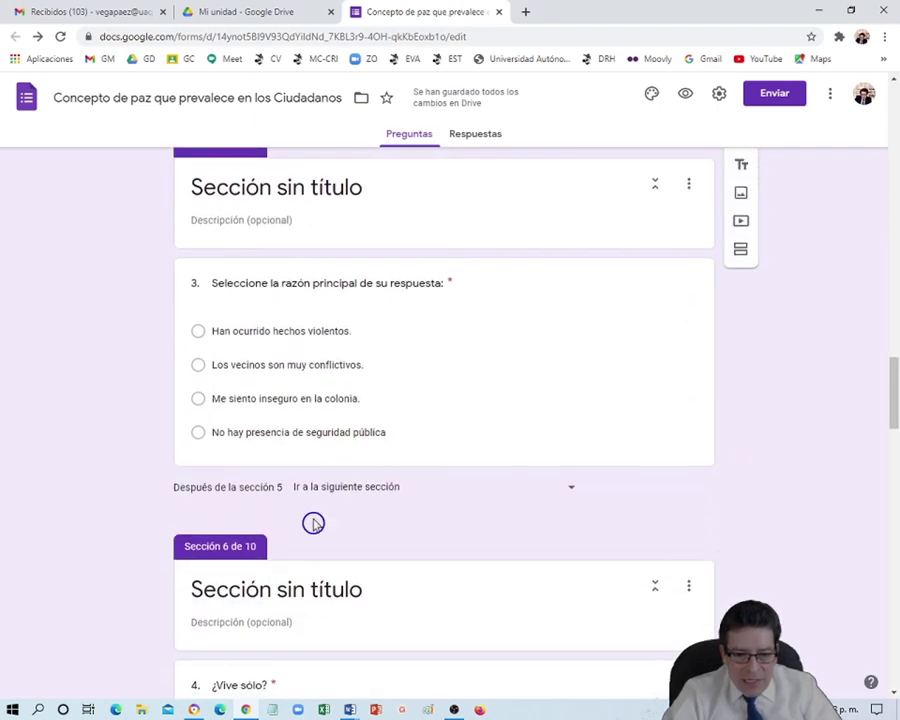
scroll(293, 552, "up", 6)
left_click(340, 510)
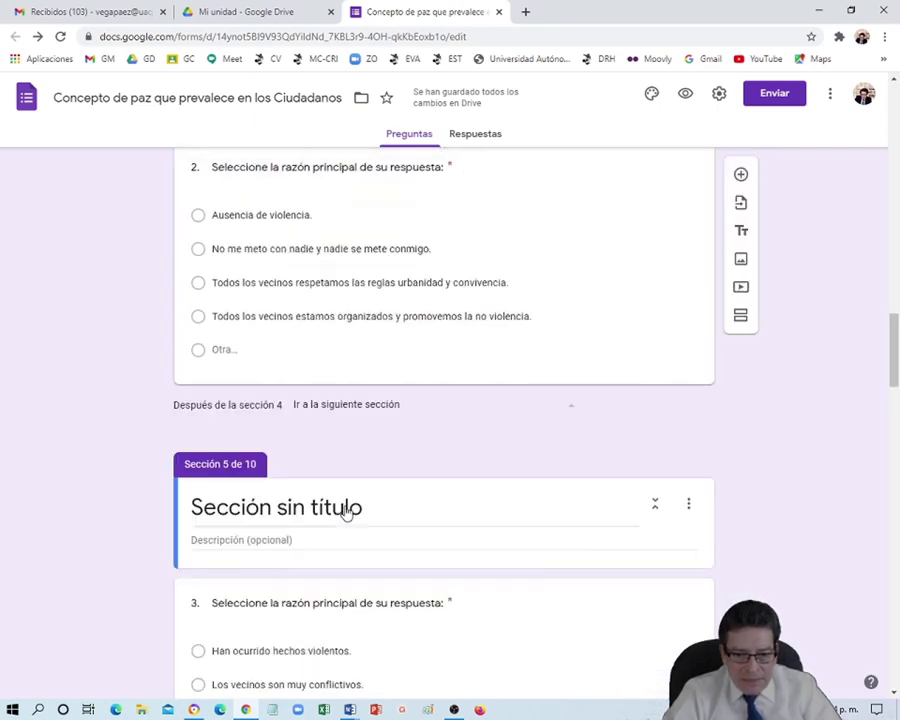
left_click(365, 492)
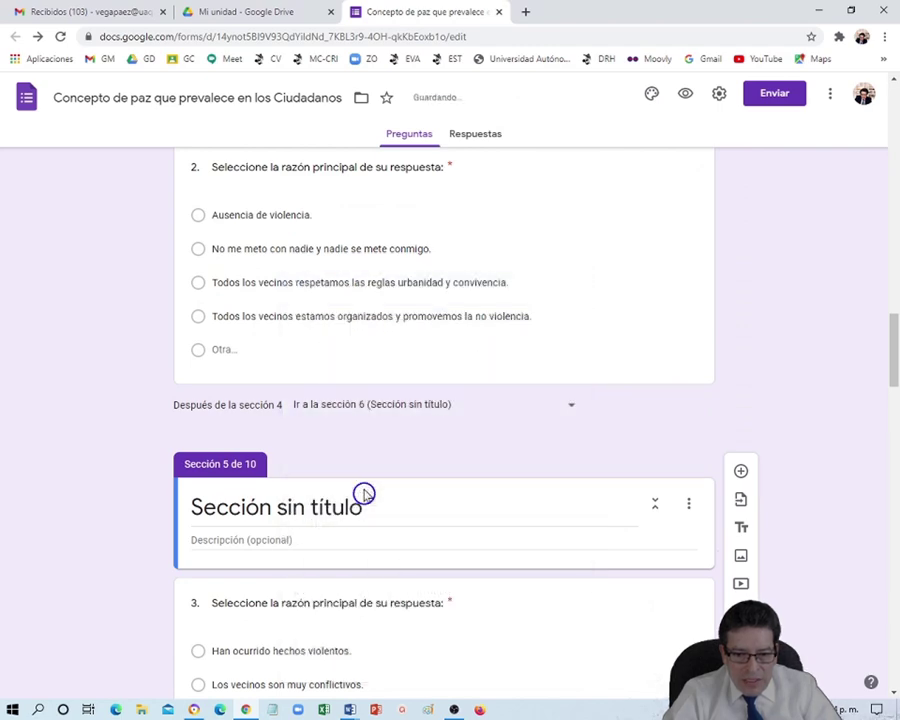
Add an "Otra" option to question 3 in section 5
scroll(345, 416, "down", 3)
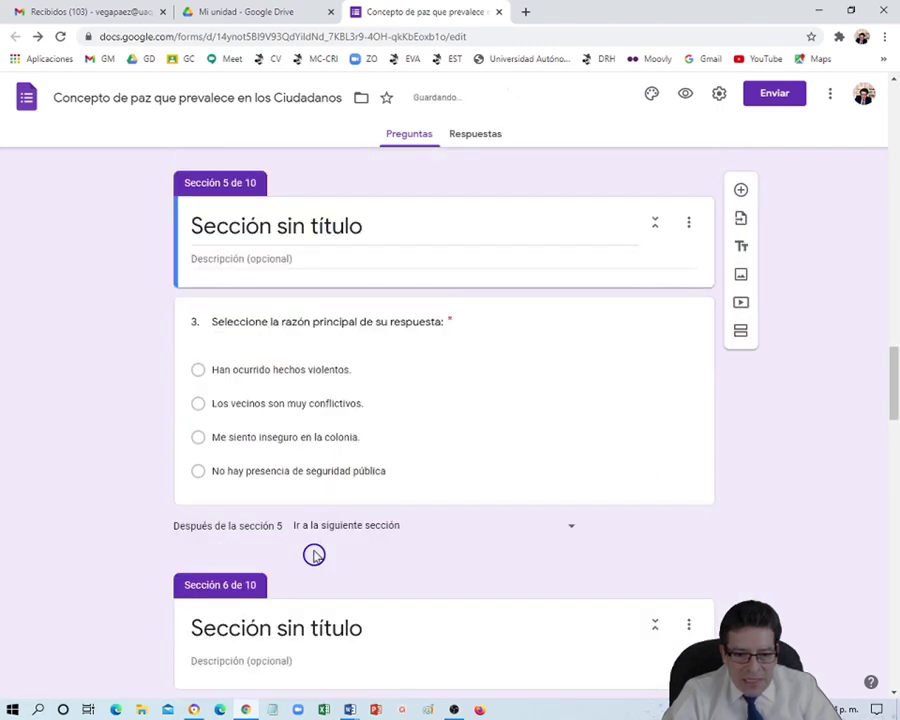
scroll(310, 528, "up", 4)
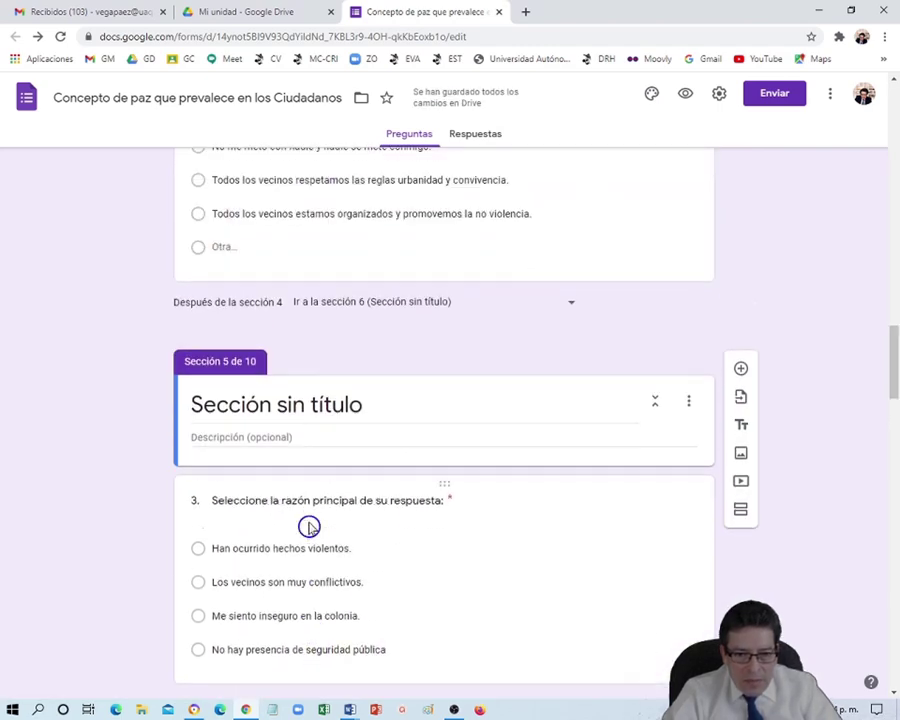
scroll(320, 560, "down", 4)
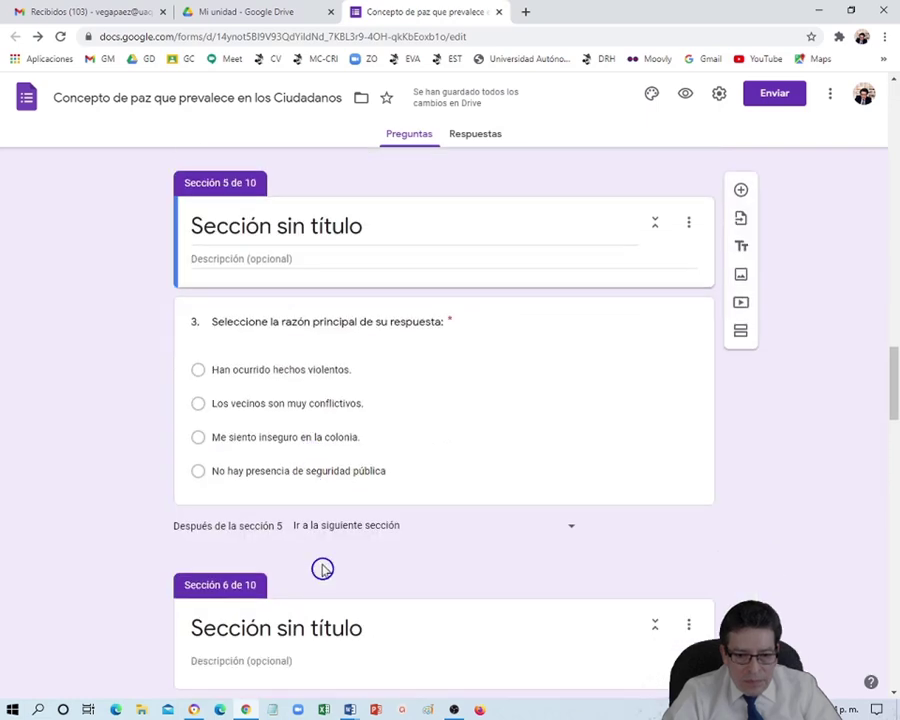
left_click(344, 476)
left_click(360, 527)
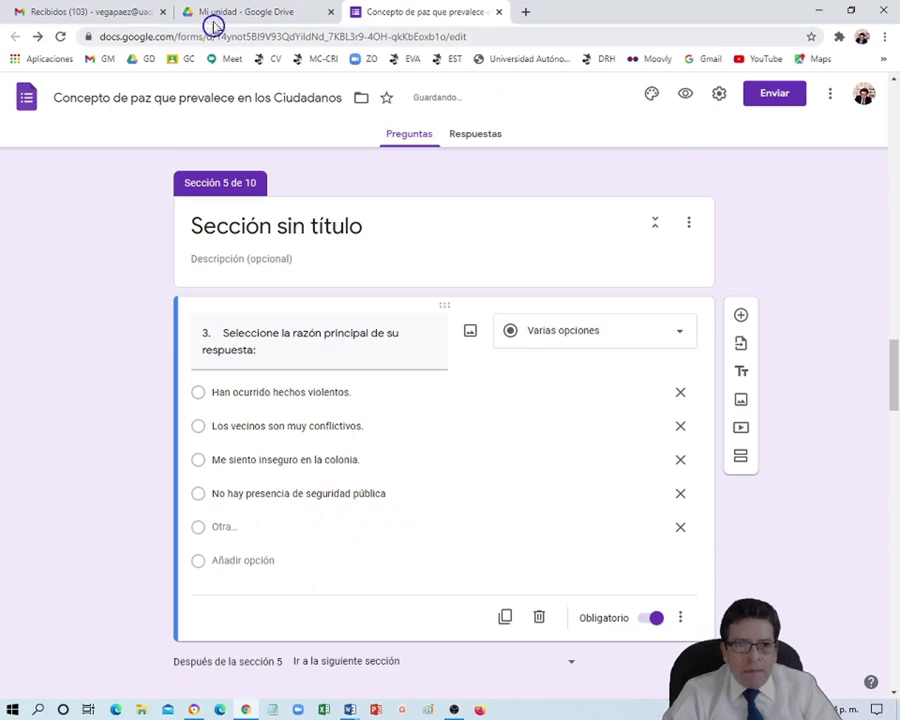
Switch back to the respondent form in Avast Secure Browser, return to question 1, answer "No", and continue to question 3
left_click(193, 710)
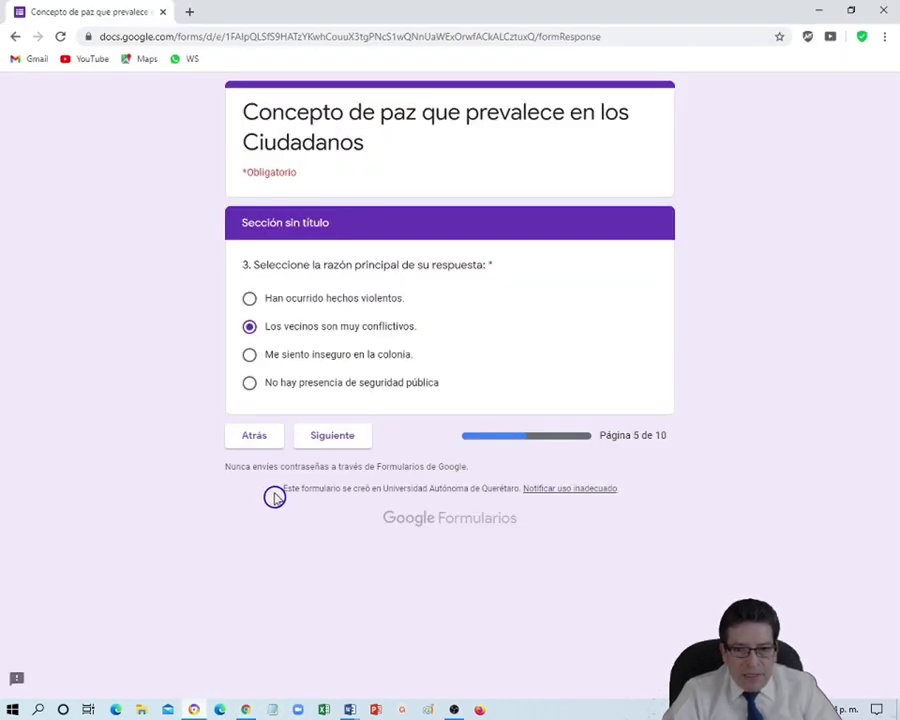
left_click(245, 438)
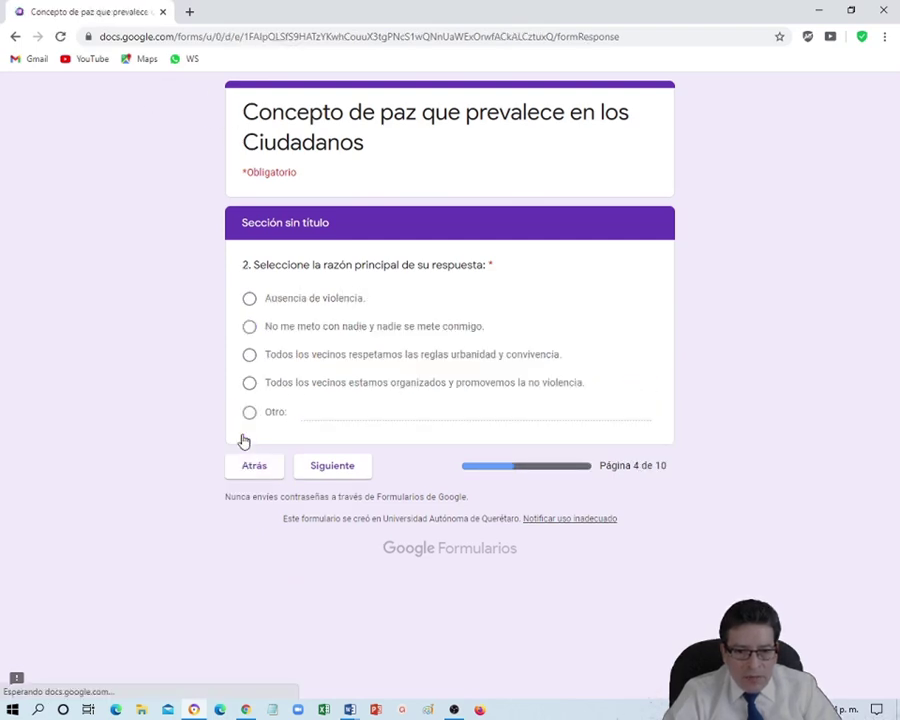
left_click(257, 470)
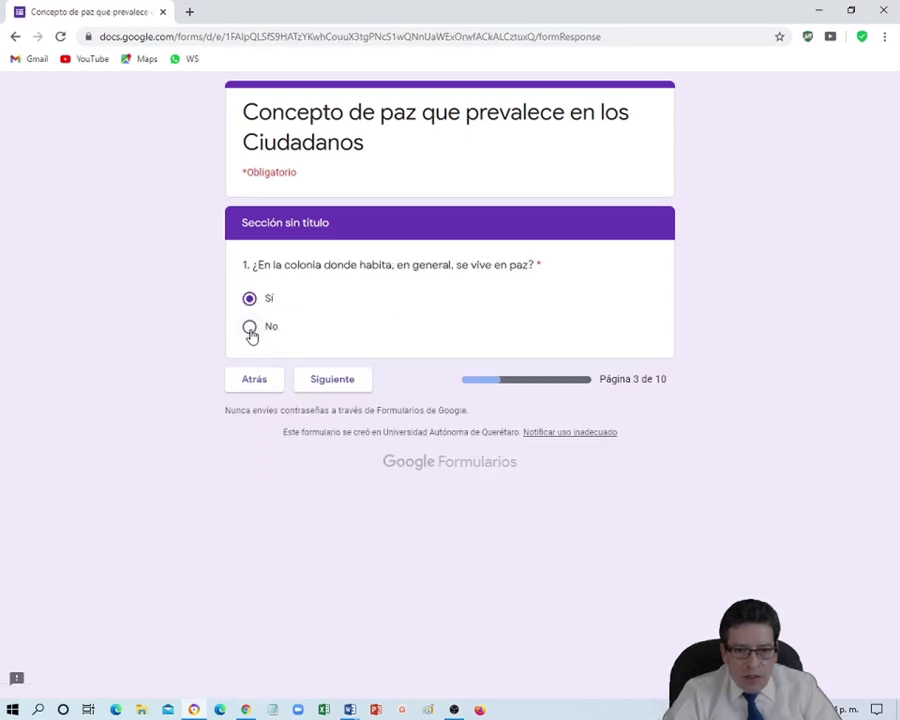
left_click(250, 330)
left_click(317, 381)
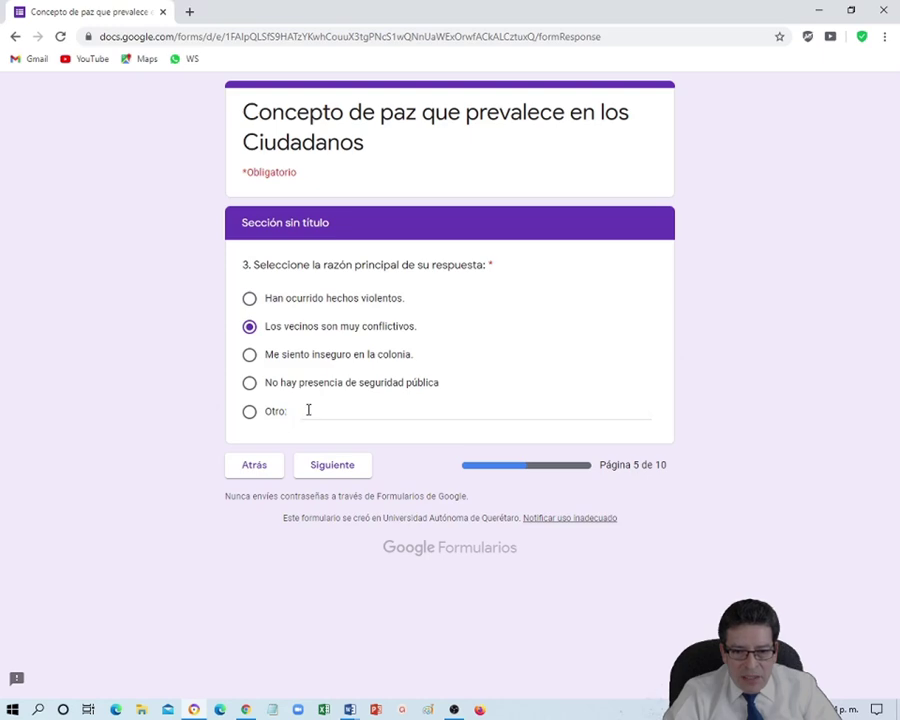
Go back to question 1, change the answer to "Sí", and continue through question 2, keeping "Ausencia de violencia.", to the following page
left_click(258, 465)
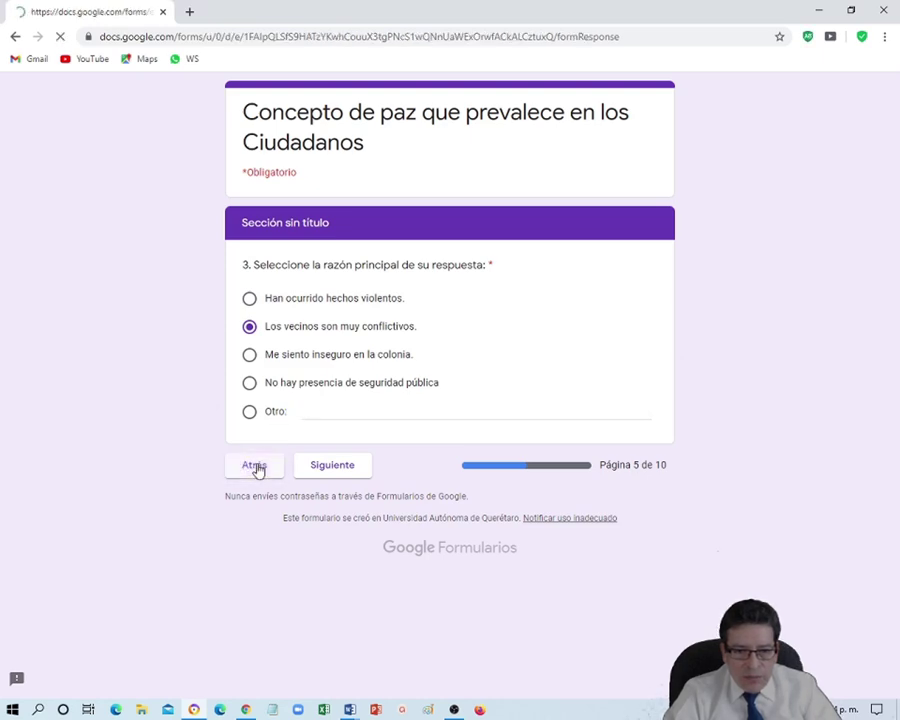
left_click(249, 299)
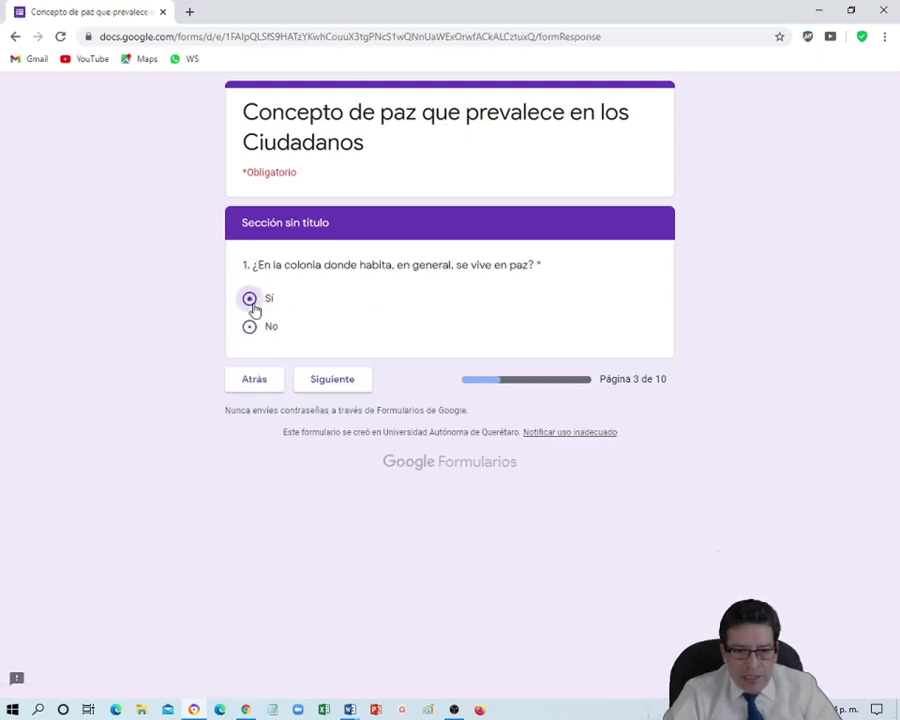
left_click(331, 380)
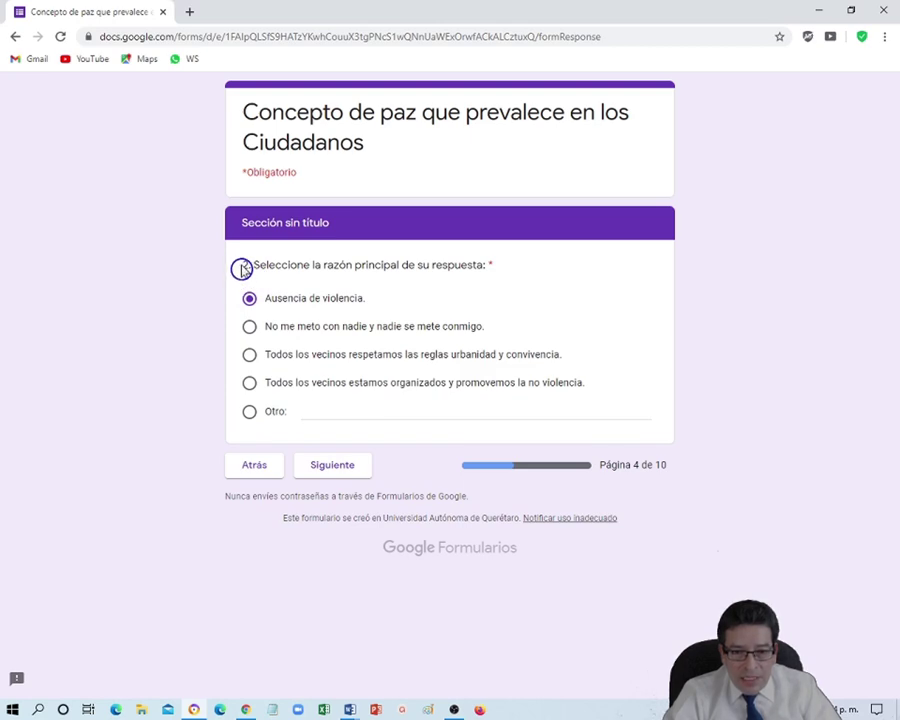
left_click(330, 466)
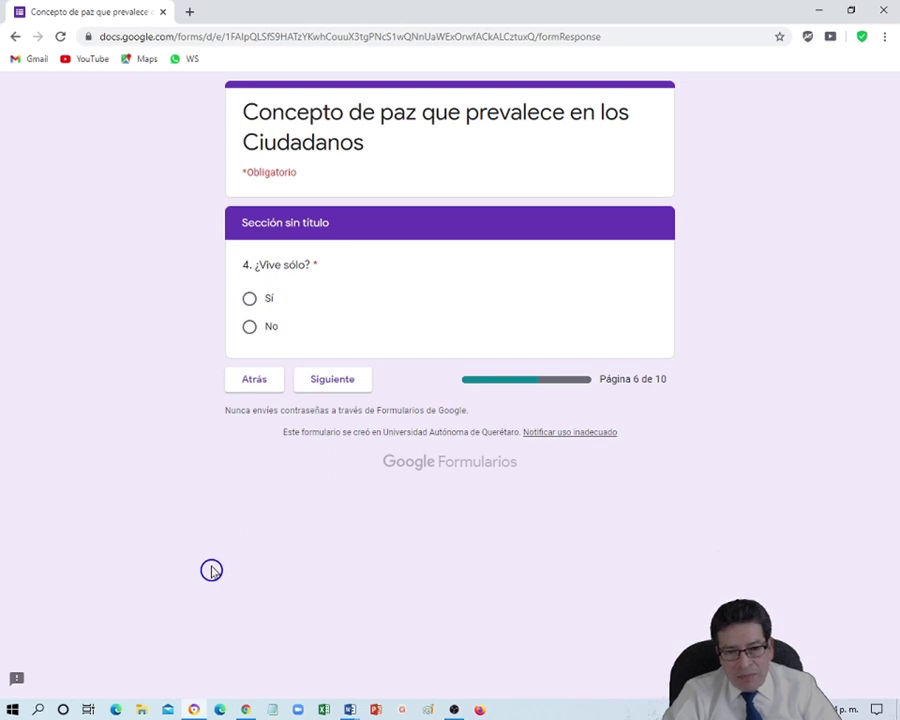
Test both branches of question 4 "¿Vive sólo?" by continuing with "No", going back, and continuing with "Sí"
left_click(250, 300)
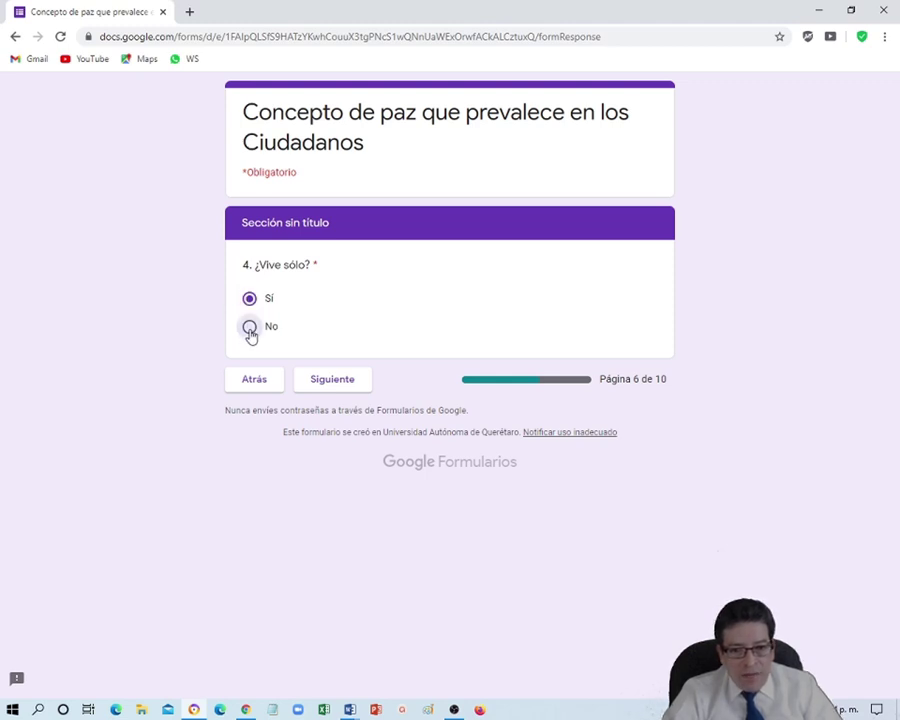
left_click(342, 386)
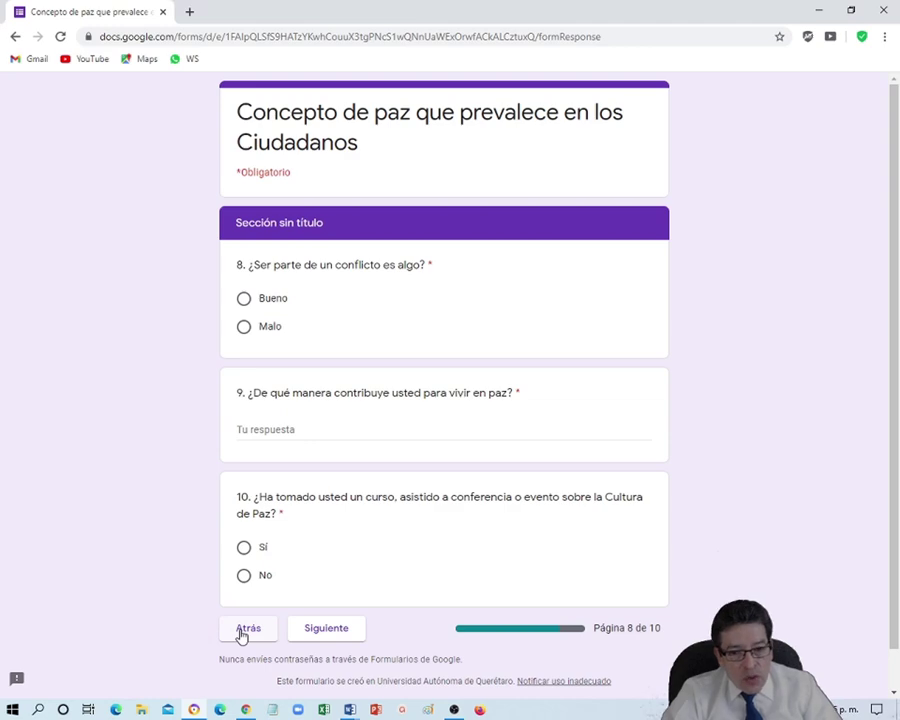
left_click(246, 628)
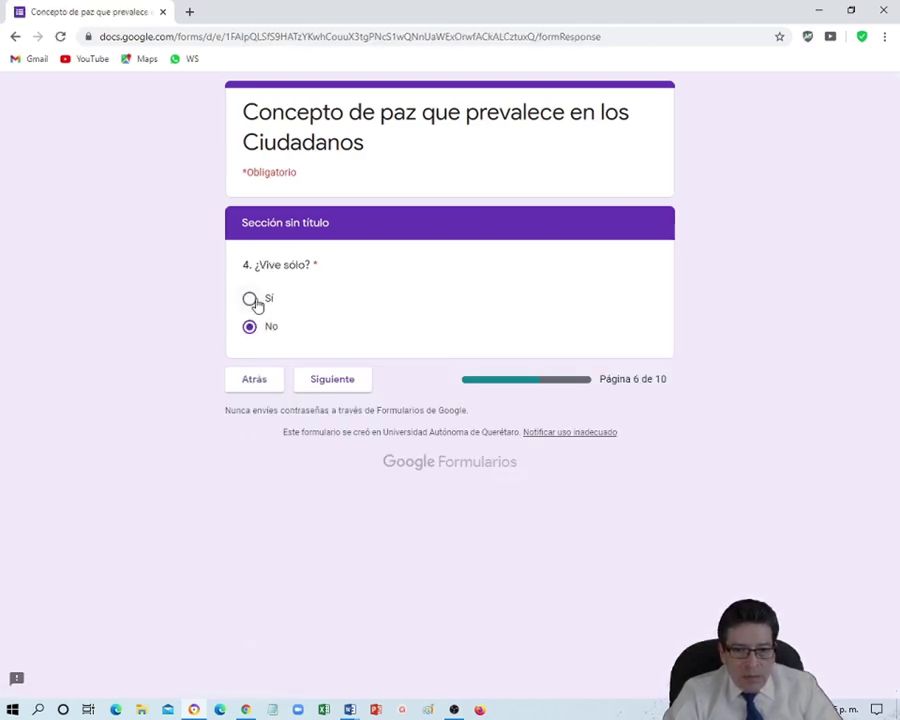
left_click(250, 300)
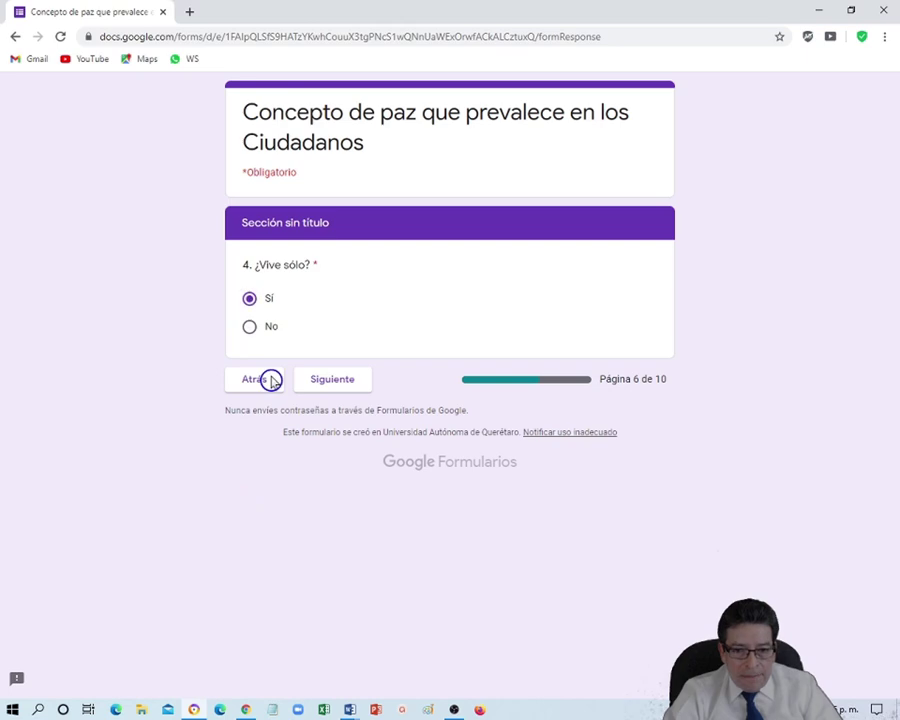
left_click(333, 381)
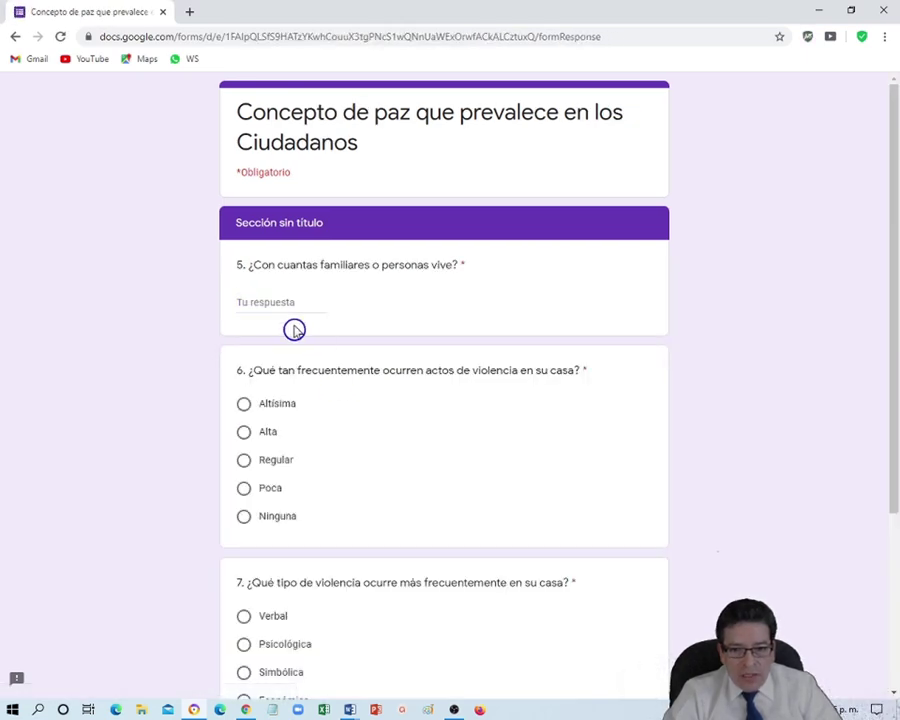
Answer question 5 with 4, question 6 with "Poca", and question 7 with "Verbal"
left_click(522, 386)
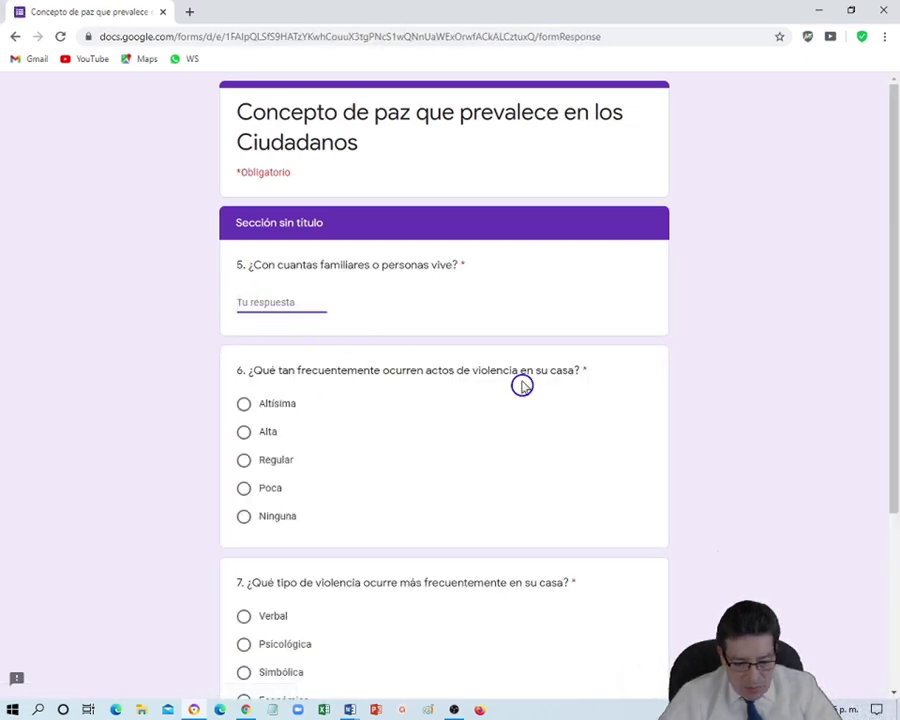
scroll(480, 425, "down", 3)
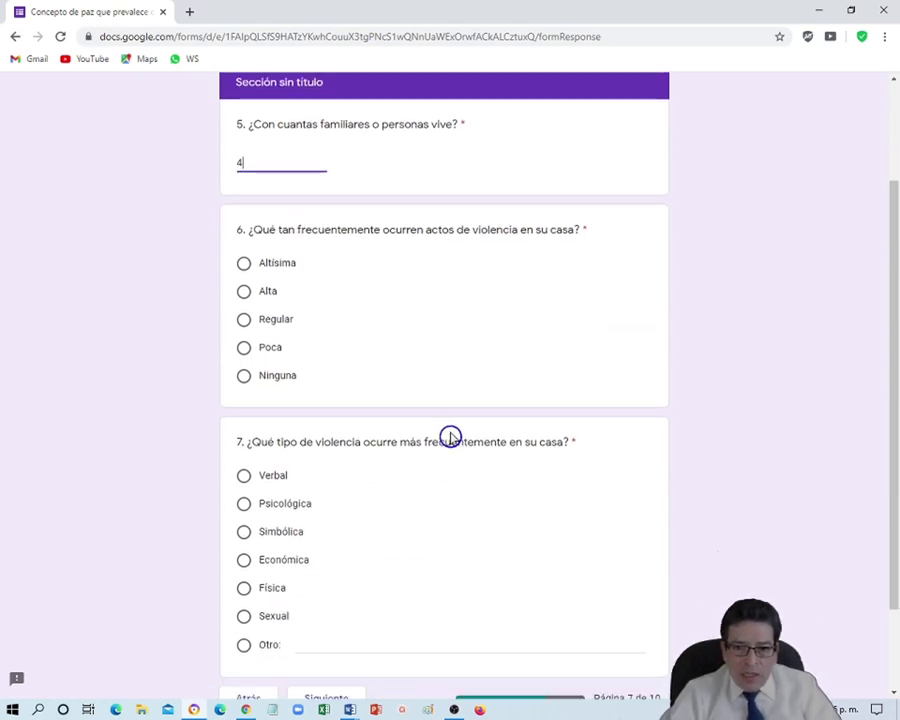
left_click(247, 350)
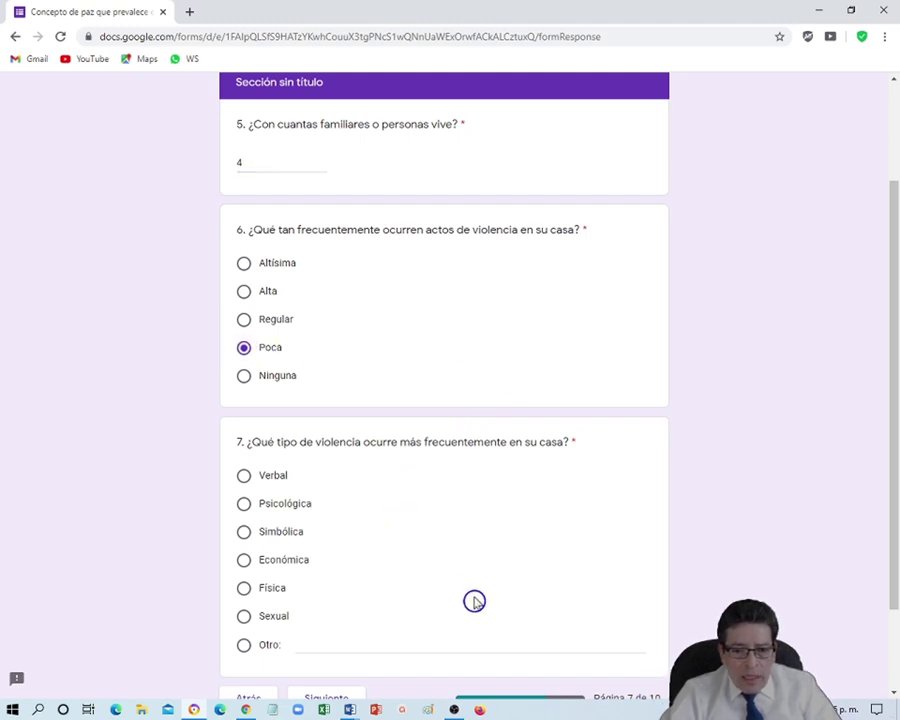
scroll(465, 585, "down", 1)
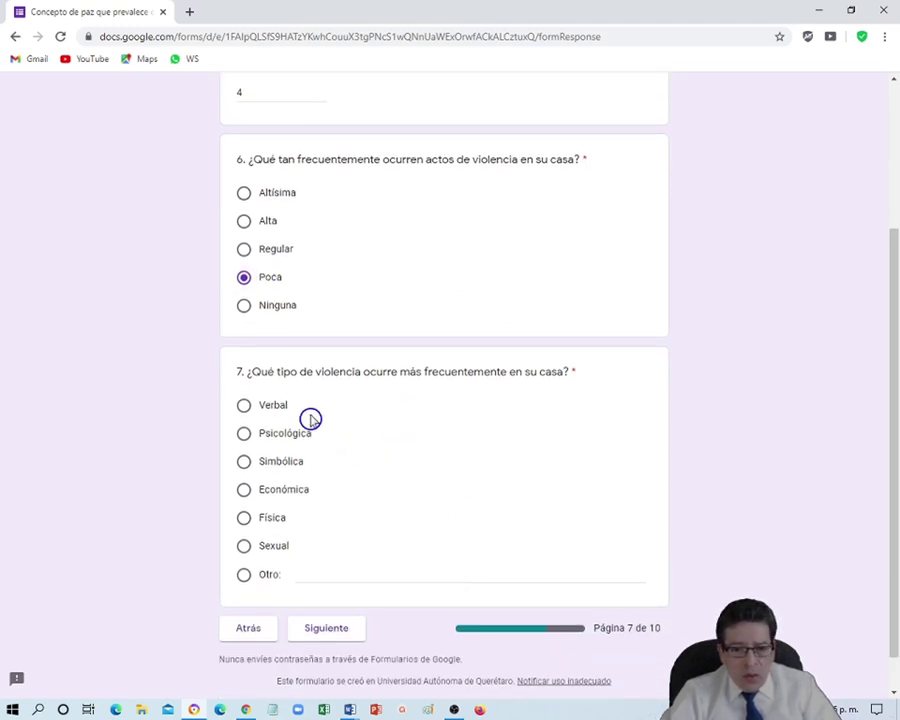
left_click(244, 410)
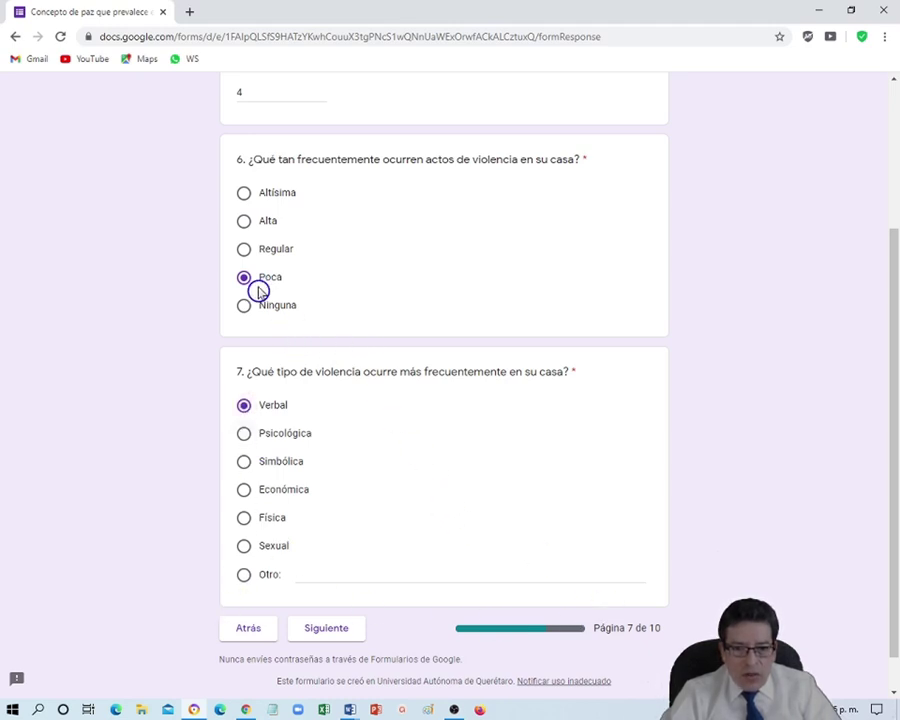
Try to continue to the following page with question 5 blank and question 6 set to "Regular"
left_click(350, 258)
scroll(356, 258, "up", 2)
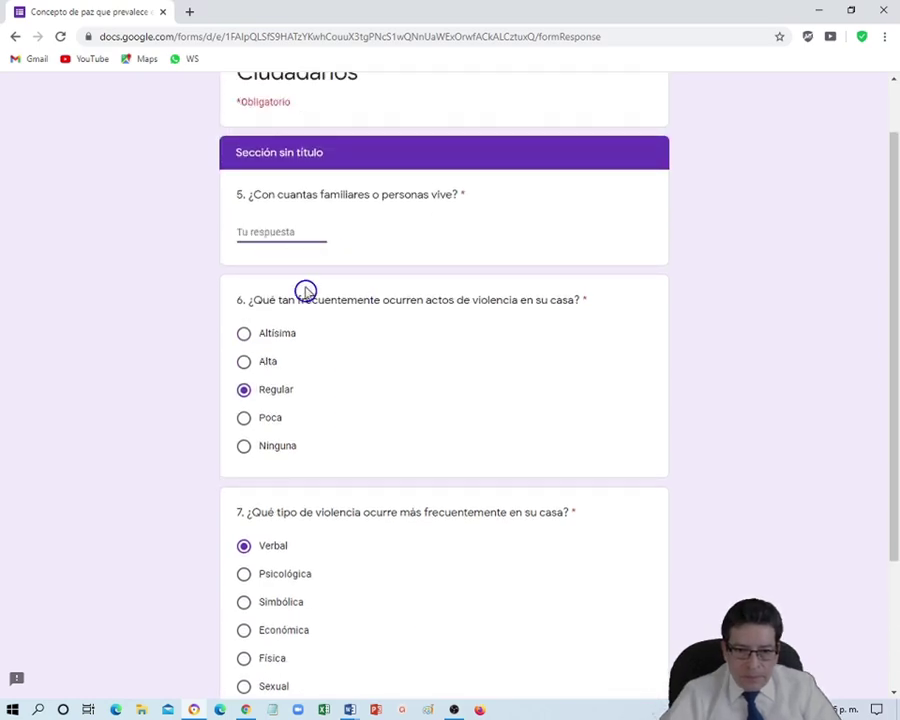
scroll(370, 590, "down", 2)
left_click(340, 595)
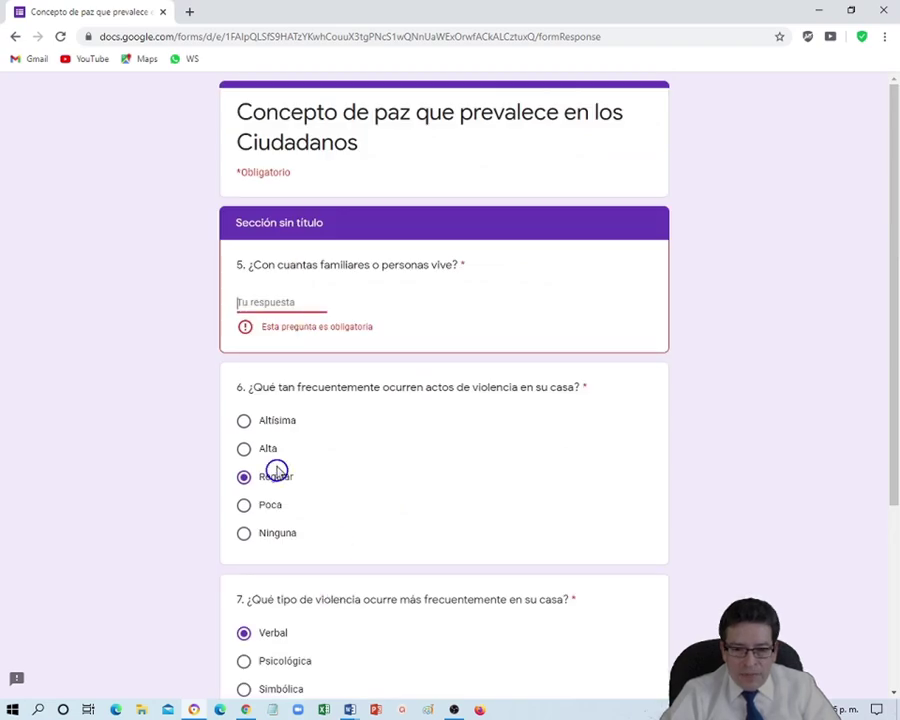
Set question 6 back to "Poca", answer question 5 with 4, and continue to question 8
scroll(246, 518, "down", 3)
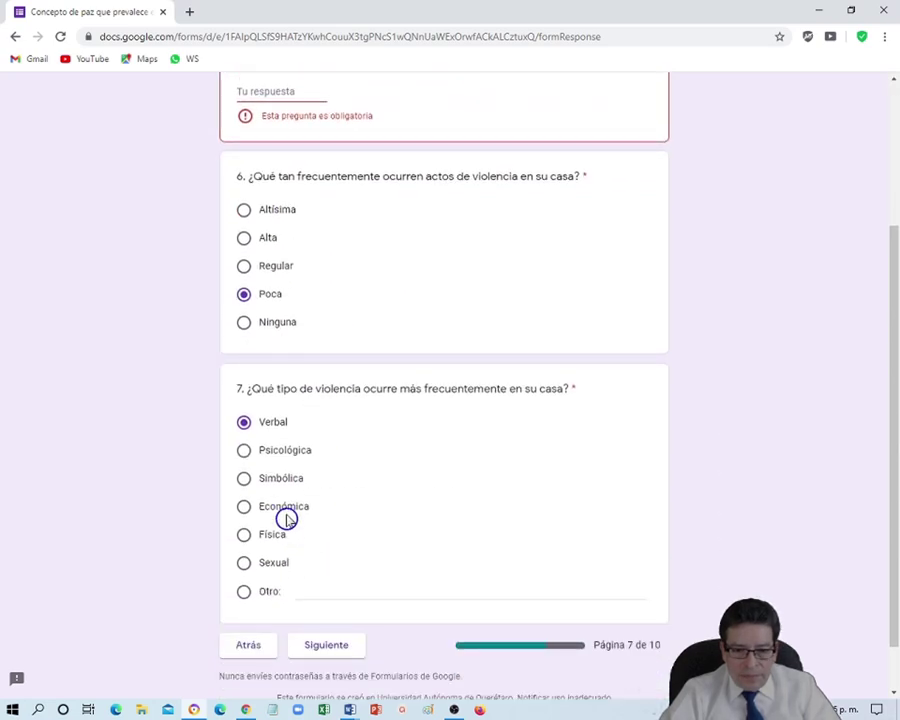
left_click(264, 93)
type("4")
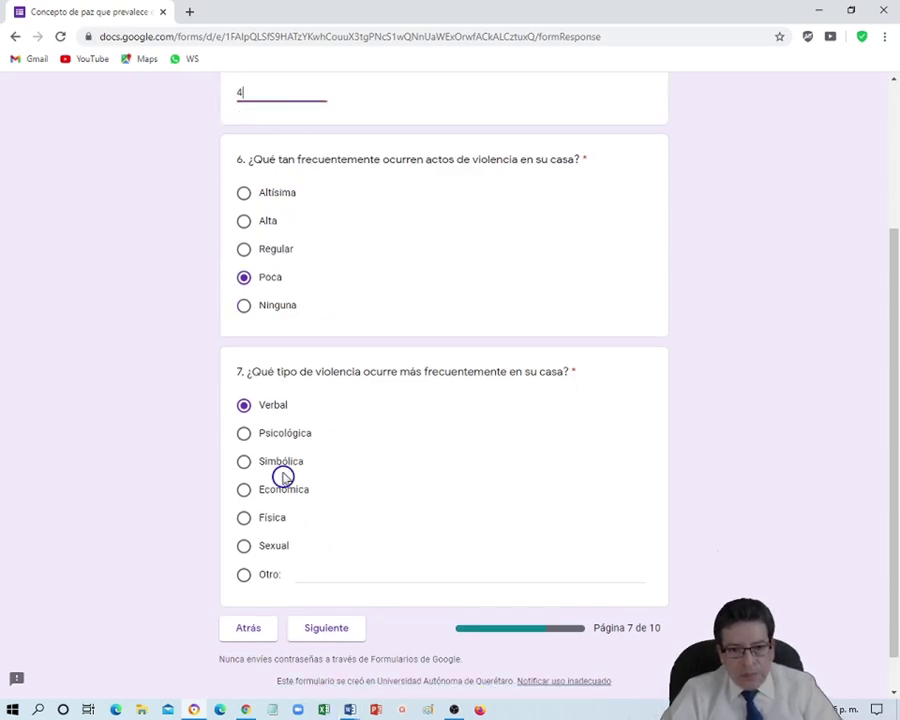
left_click(344, 637)
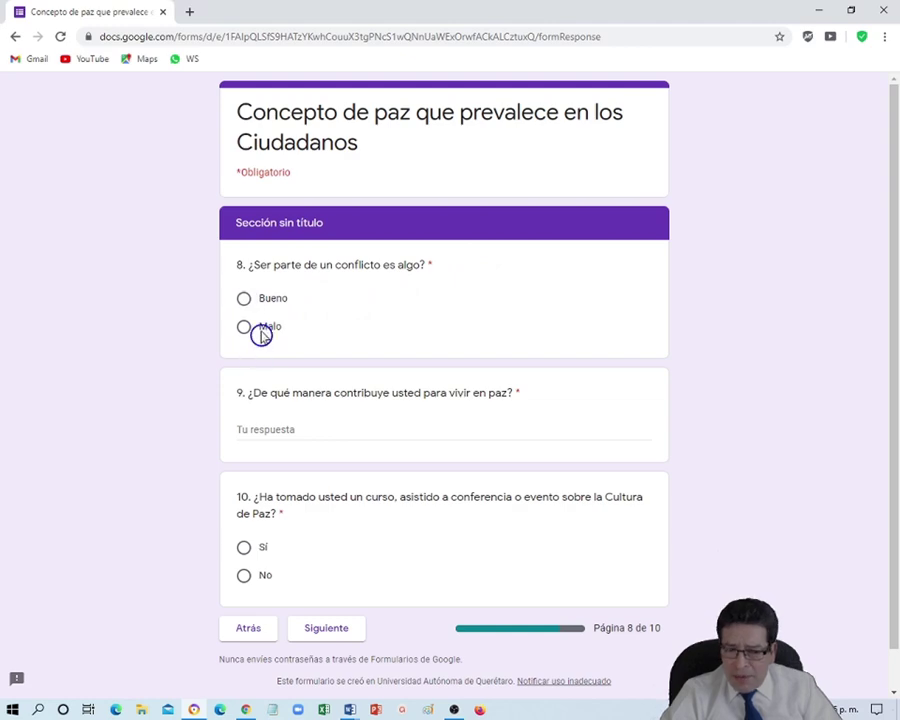
Answer question 8 "Bueno", question 9 "Conviviendo con respeto" and question 10 "Sí", and continue to question 11
left_click(311, 431)
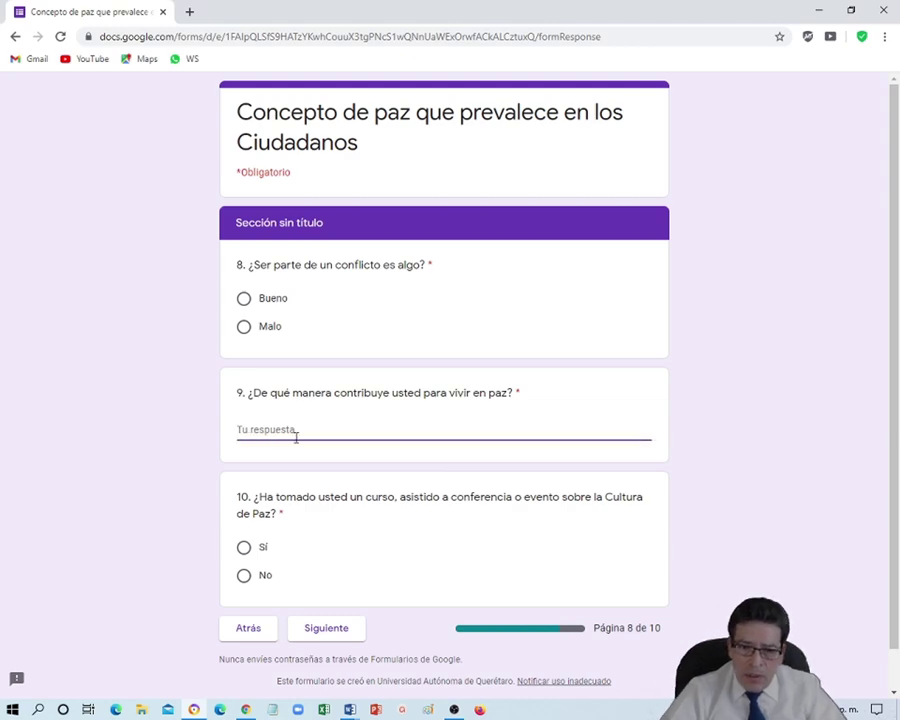
type("Conviviendo con respeto")
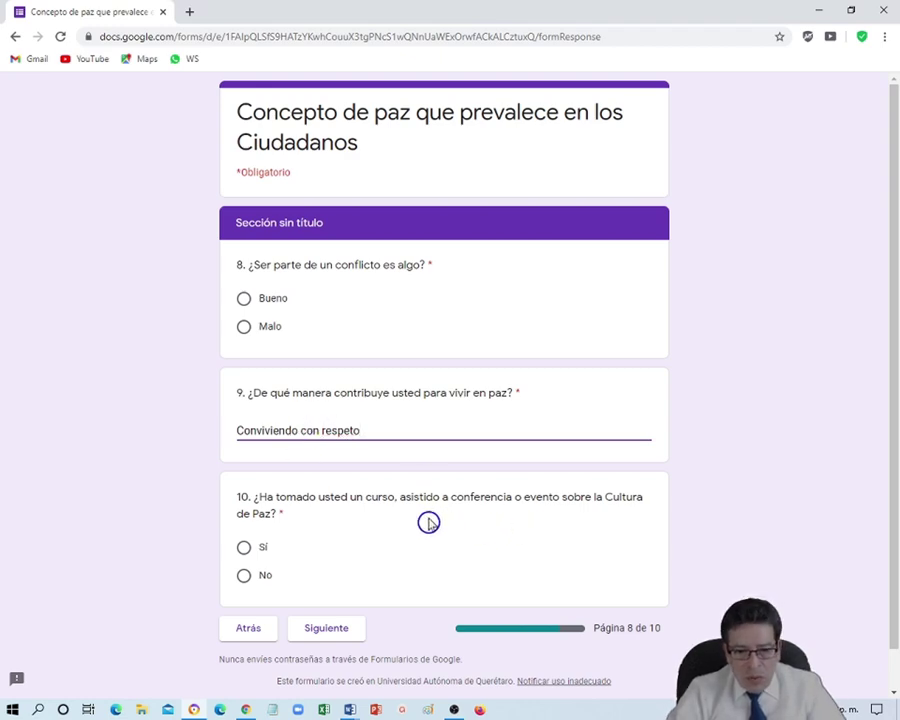
left_click(245, 554)
left_click(317, 627)
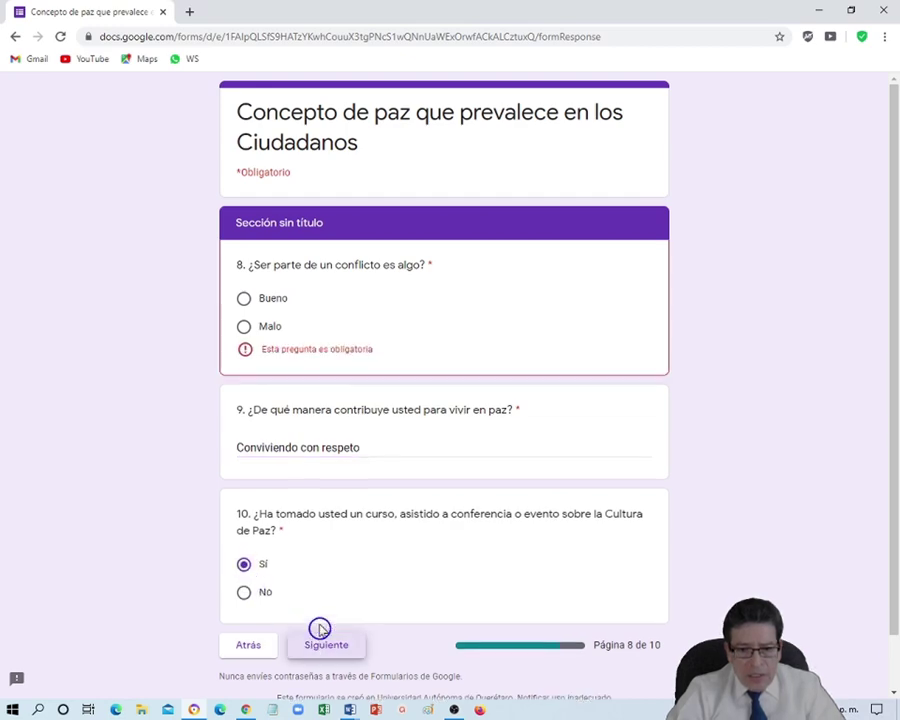
left_click(245, 302)
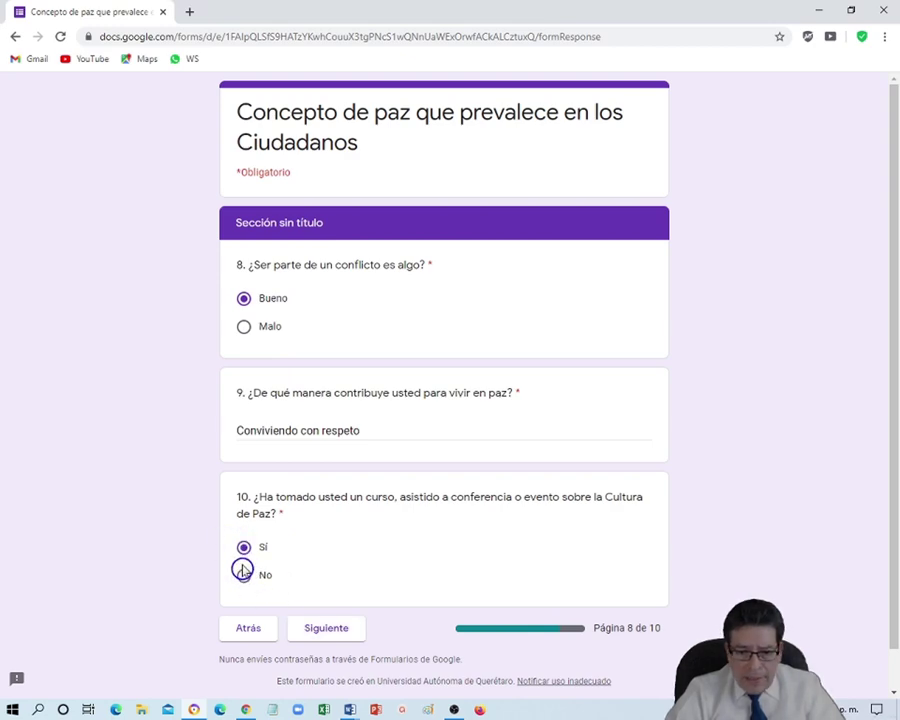
left_click(327, 630)
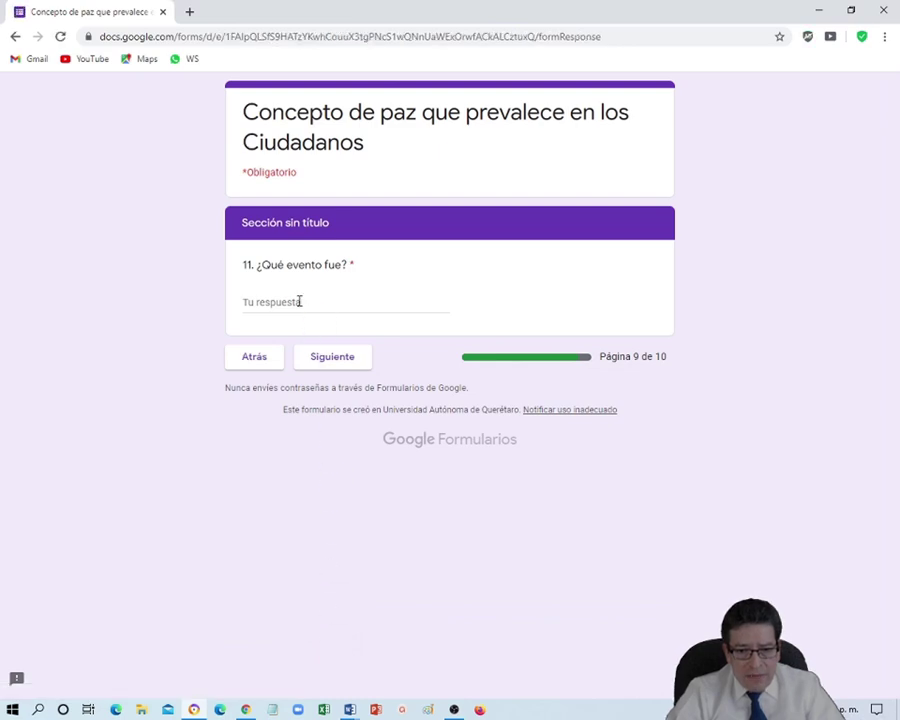
Test the other branch of question 10 by going back, choosing "No", and continuing
left_click(265, 368)
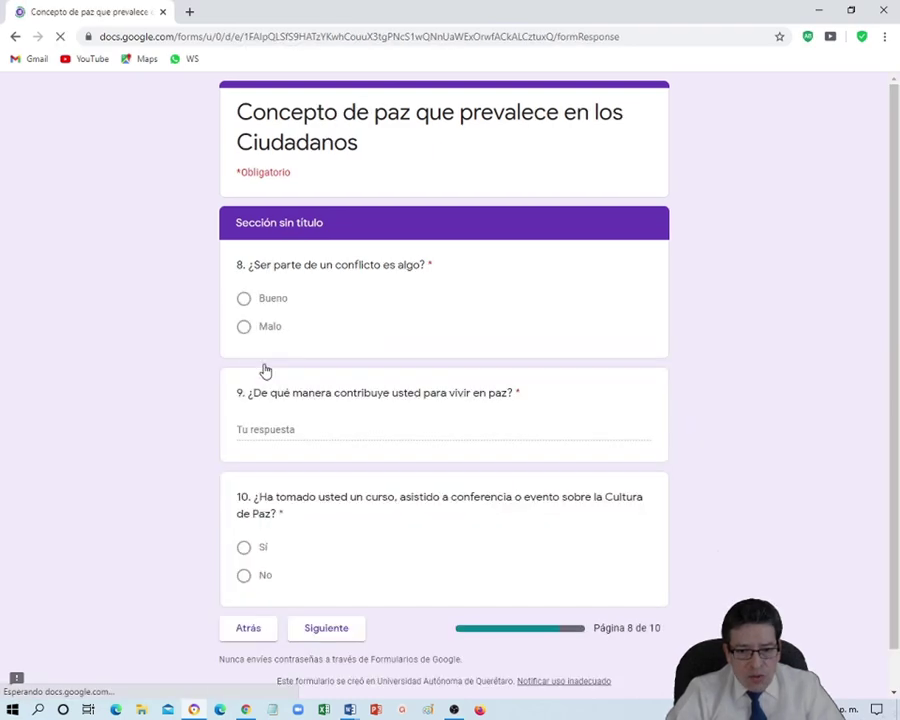
left_click(244, 575)
left_click(315, 633)
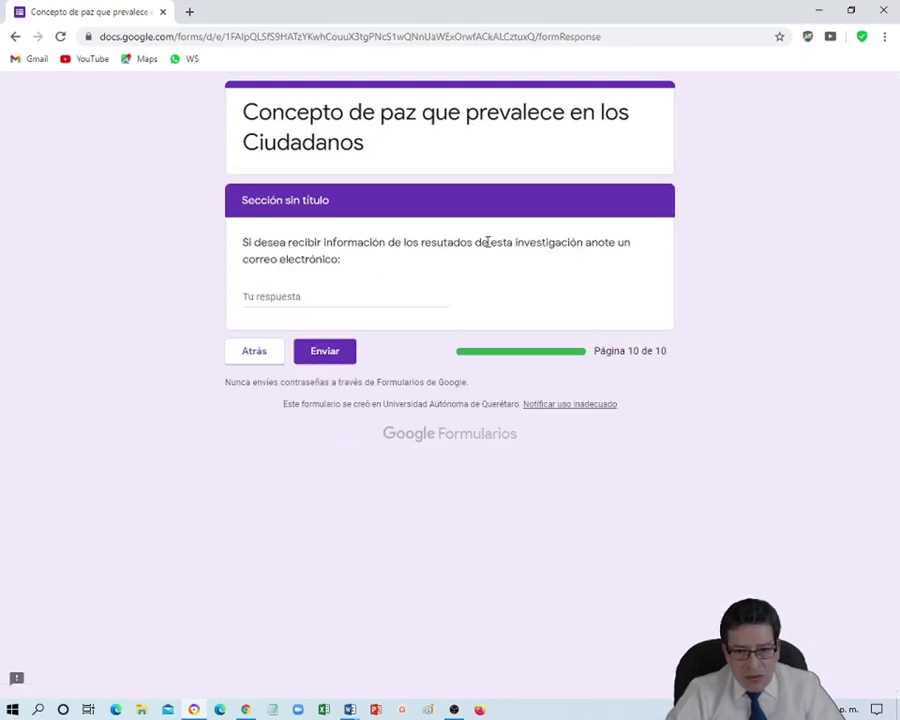
Go back, set question 10 to "Sí", answer question 11 with "Curso sobre Cultura de Paz", and continue to the final page
left_click(248, 355)
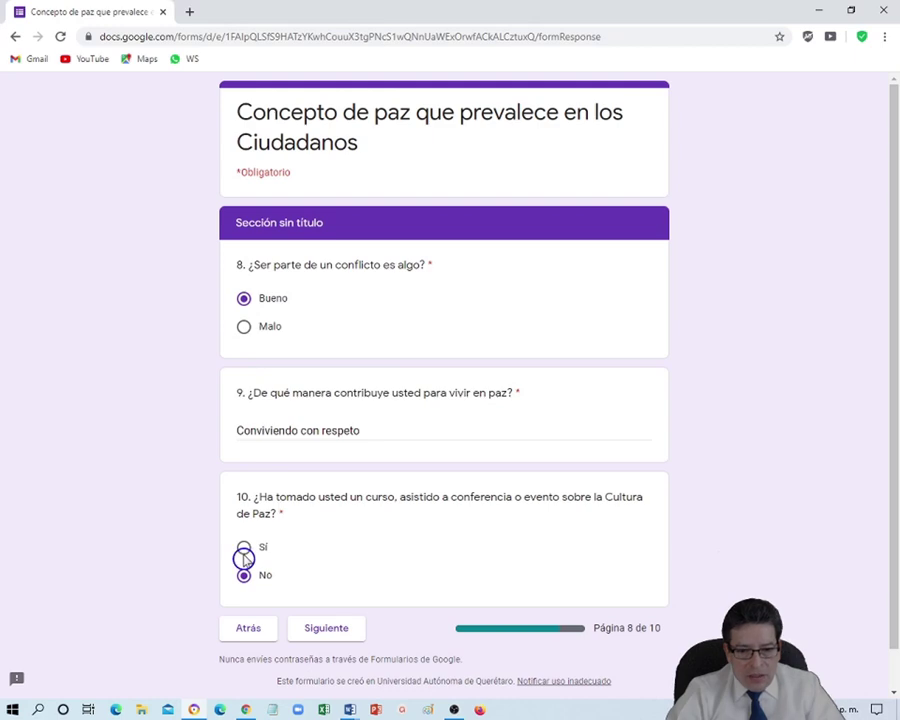
left_click(243, 549)
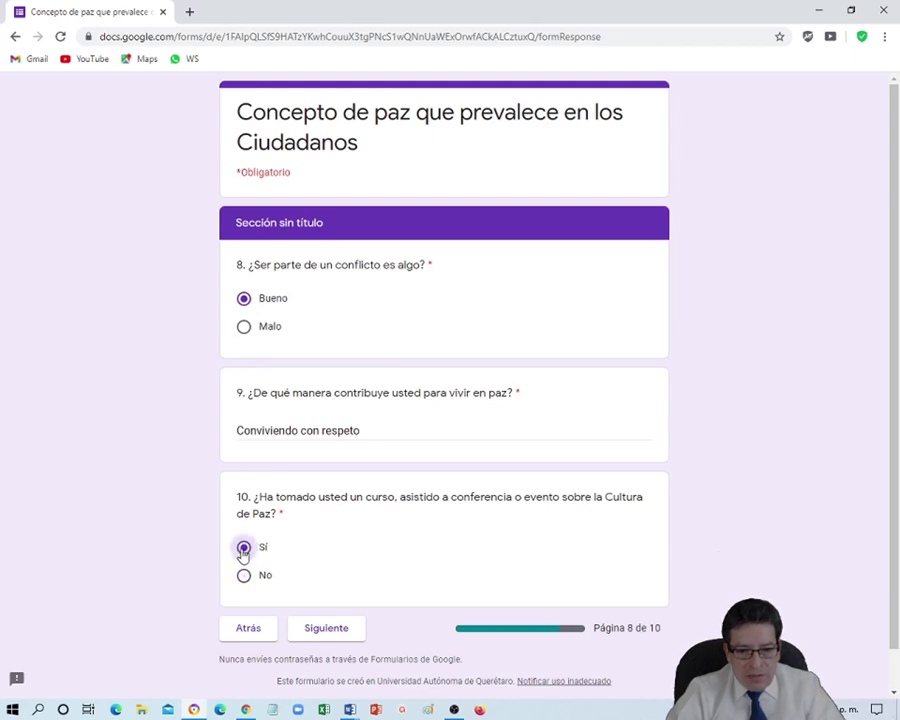
left_click(318, 634)
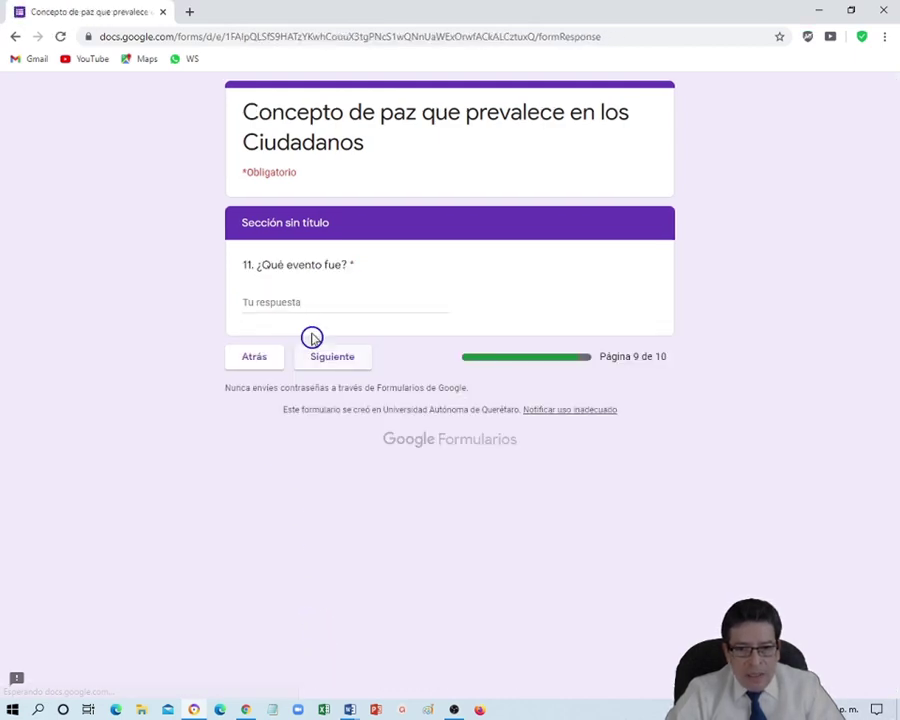
type("Curso sobre Cultur")
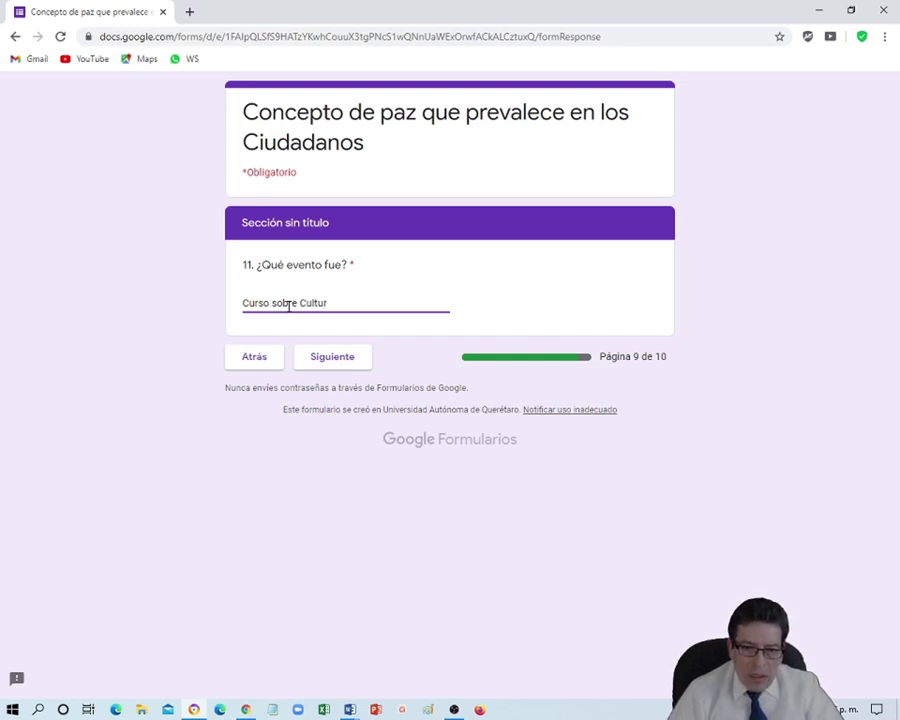
type("a de Paz")
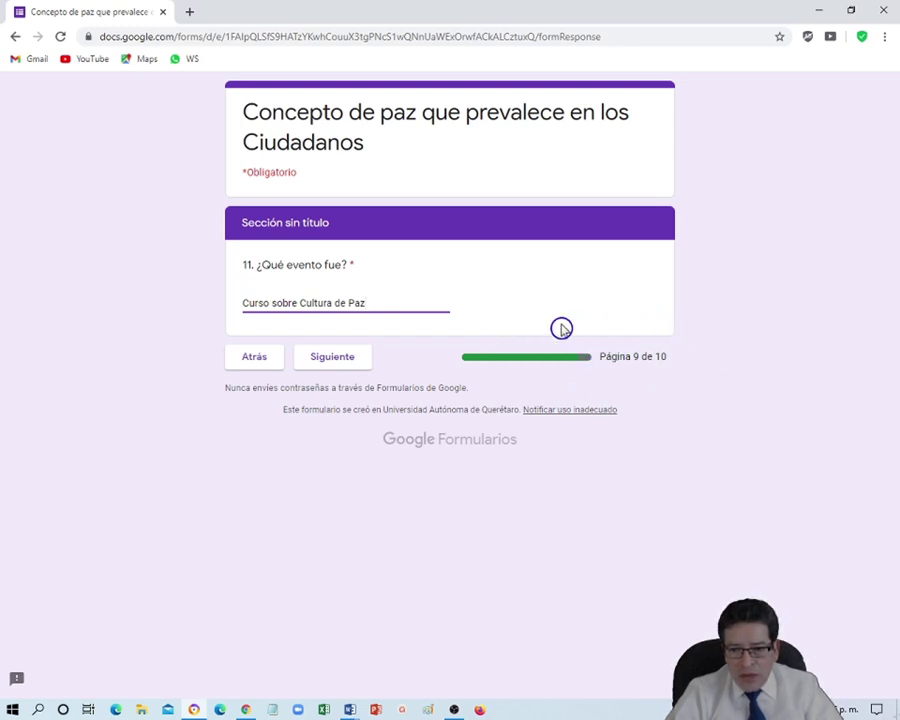
left_click(333, 363)
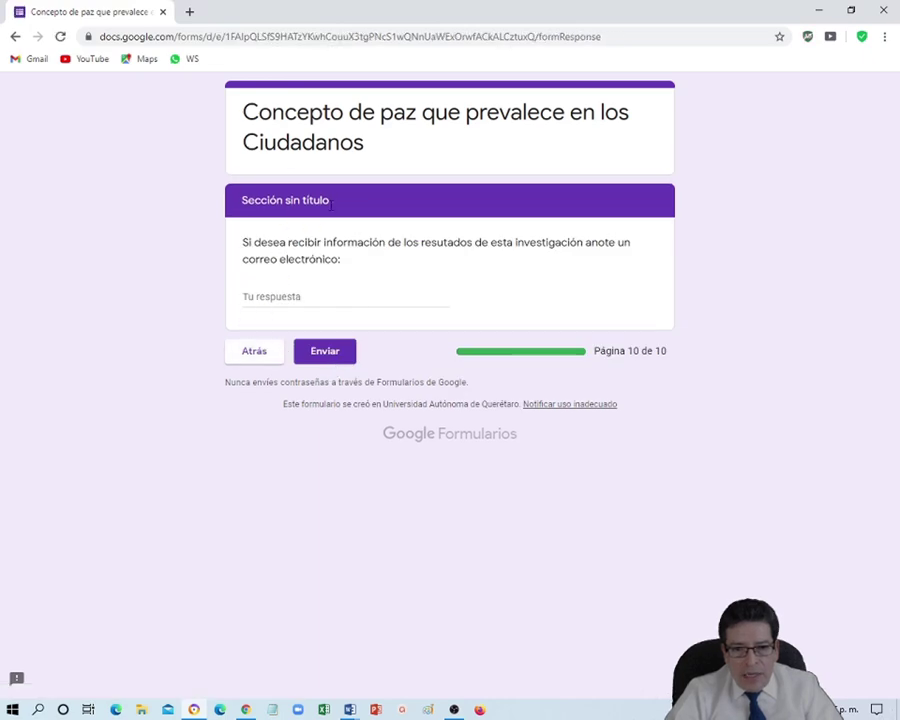
Test the e-mail validation by trying to submit the form with "gggs" as the address
left_click(283, 296)
type("gggs")
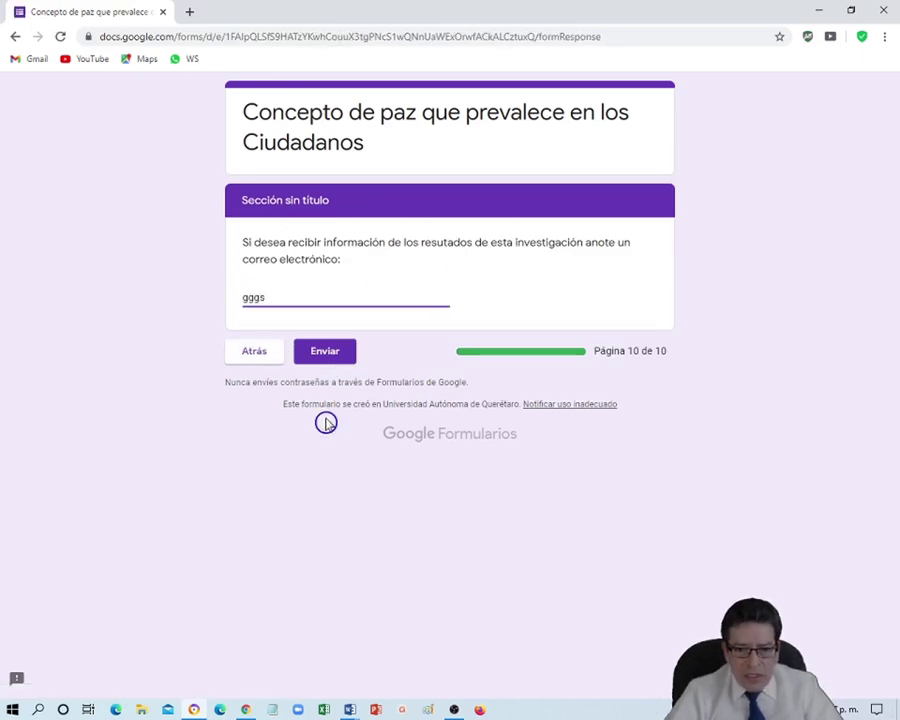
left_click(322, 352)
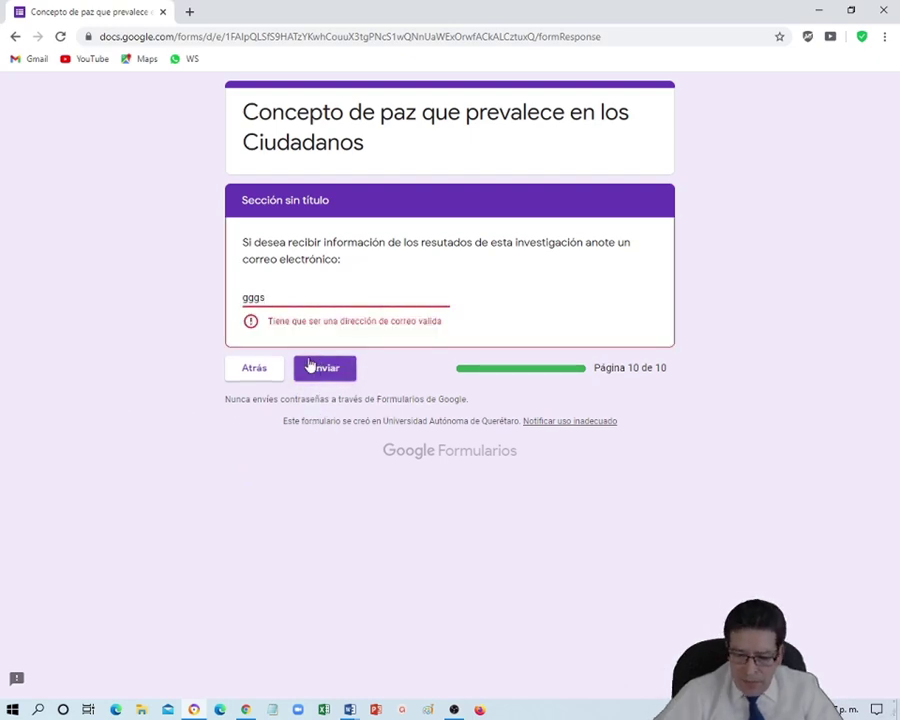
Replace the invalid entry with the respondent's e-mail address and submit the form
key("BackSpace")
key("BackSpace")
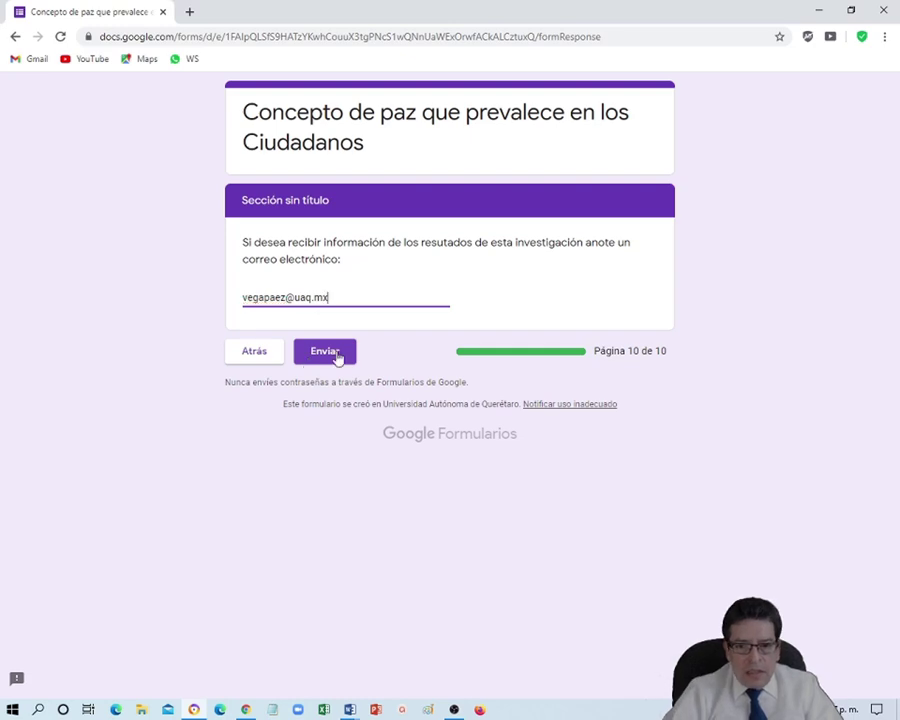
left_click(327, 353)
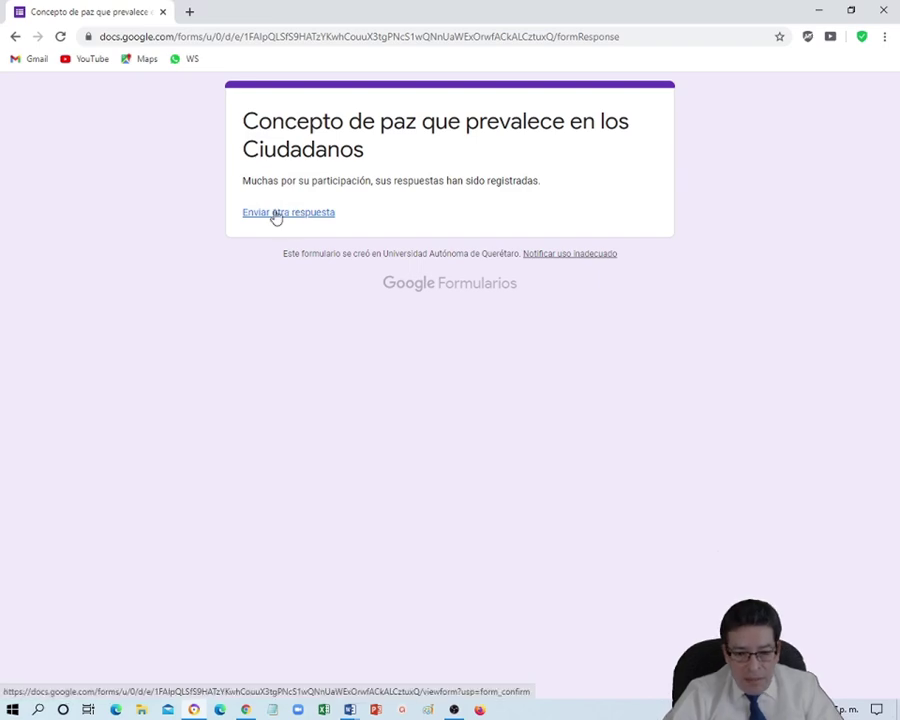
Switch to the form editor in Chrome and review the summary of responses, from the consent question through question 4
left_click(244, 711)
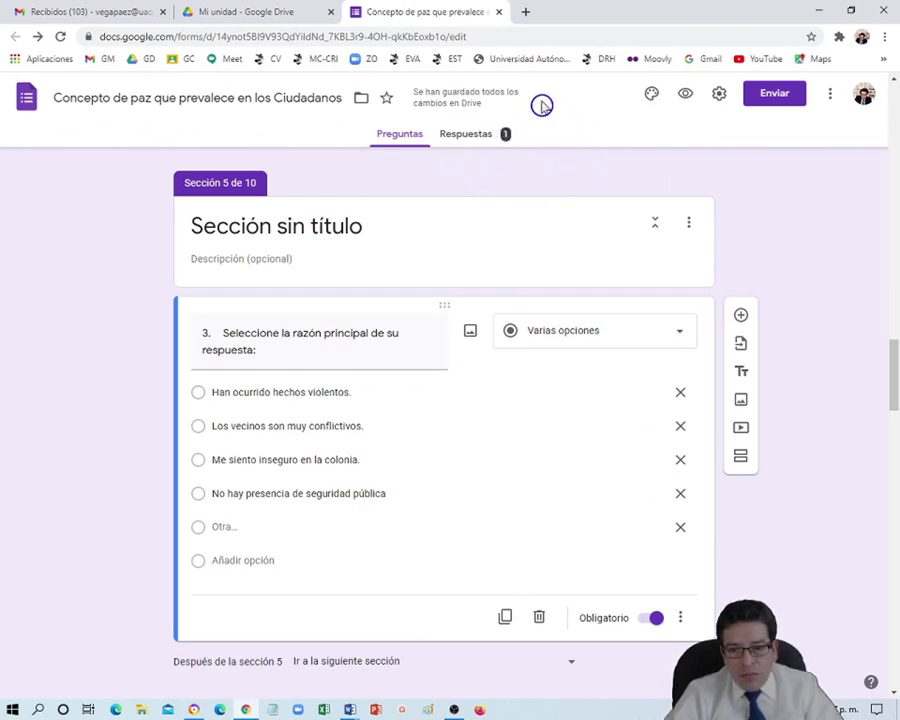
left_click(484, 139)
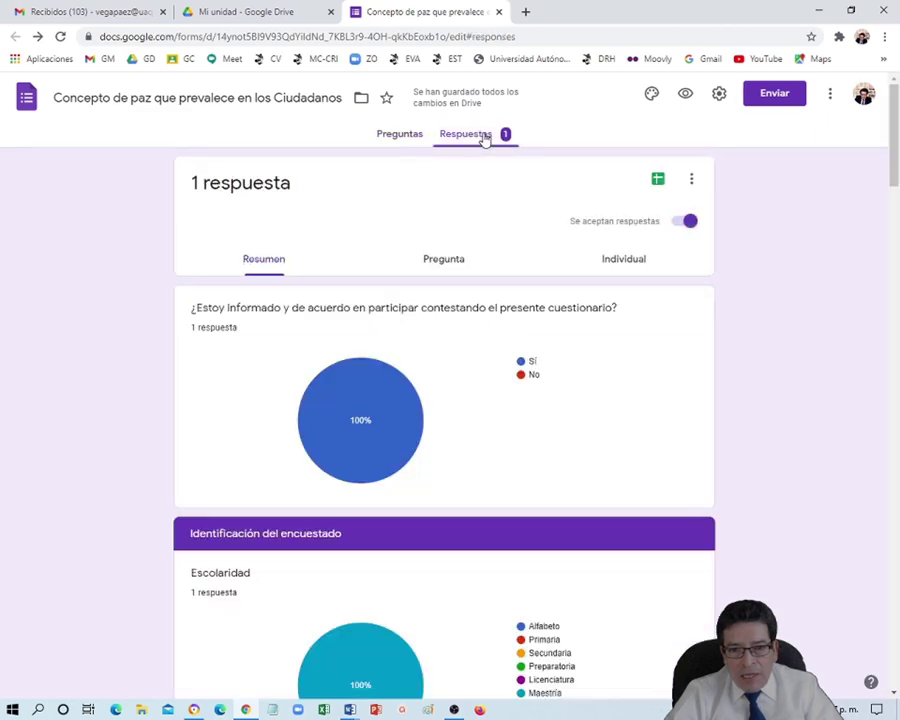
scroll(612, 291, "down", 10)
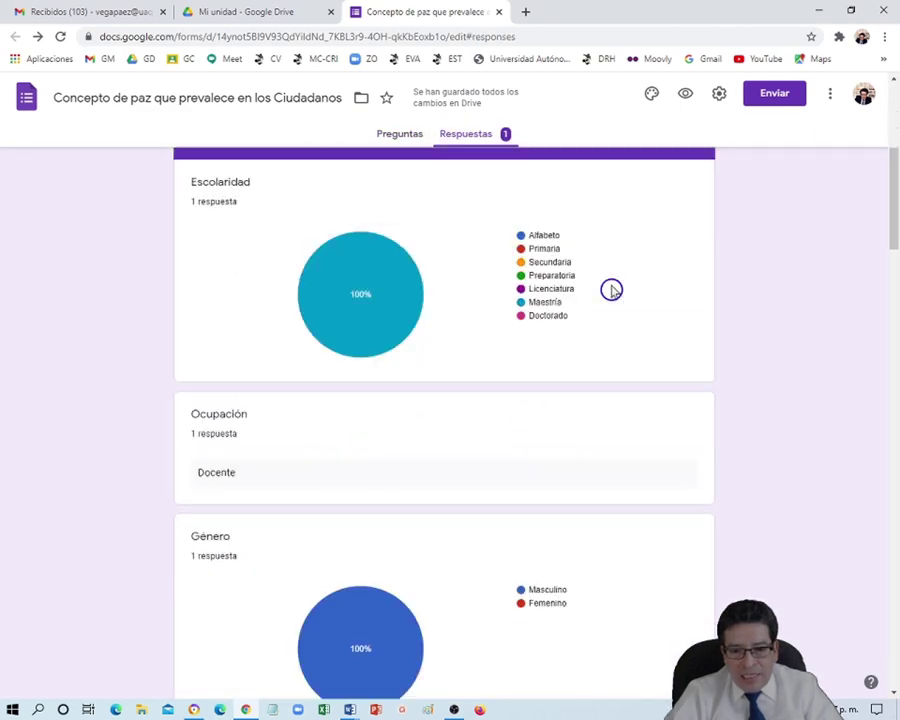
scroll(610, 289, "down", 8)
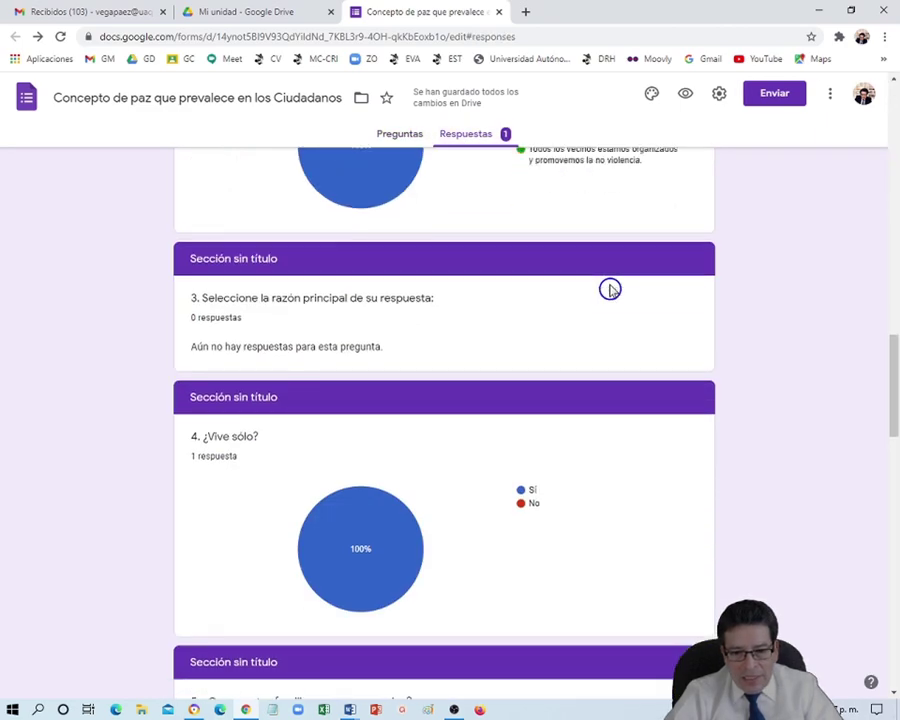
scroll(605, 285, "up", 20)
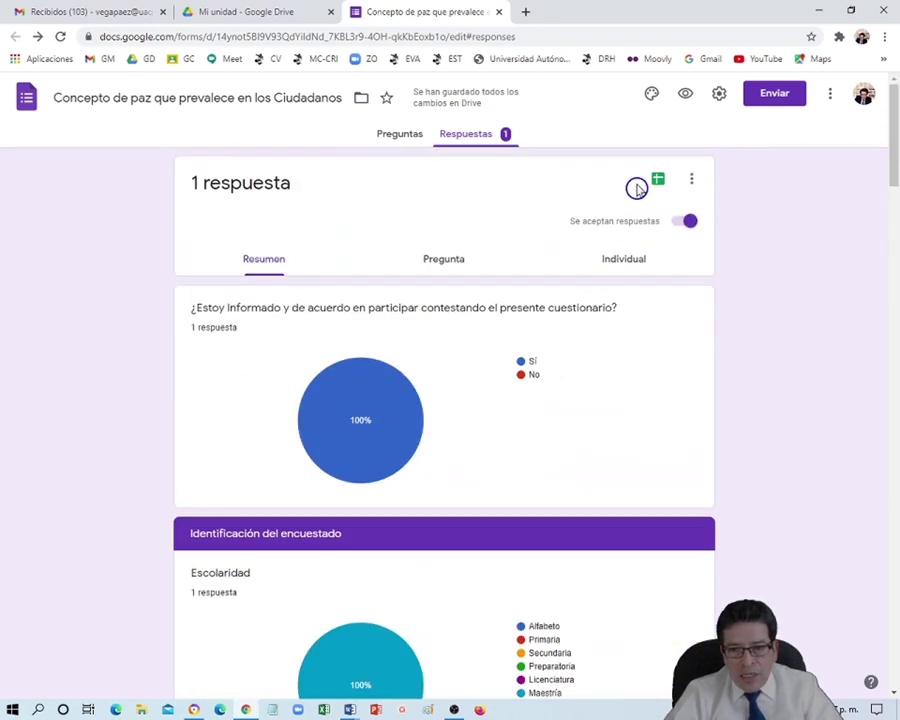
Create a new spreadsheet as the destination for the form responses, keeping the suggested name
left_click(657, 181)
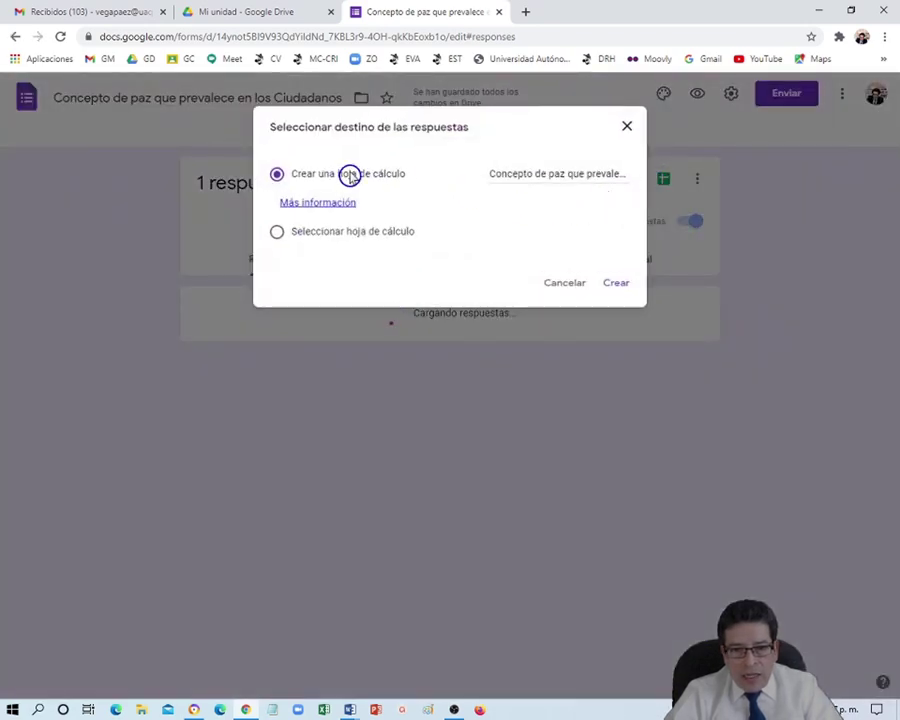
left_click(616, 284)
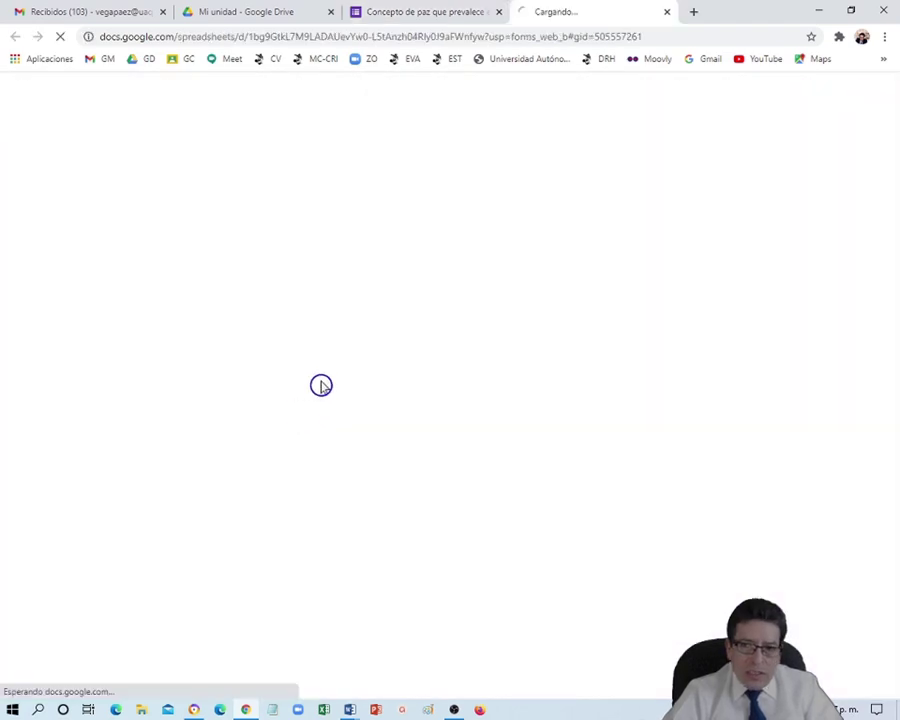